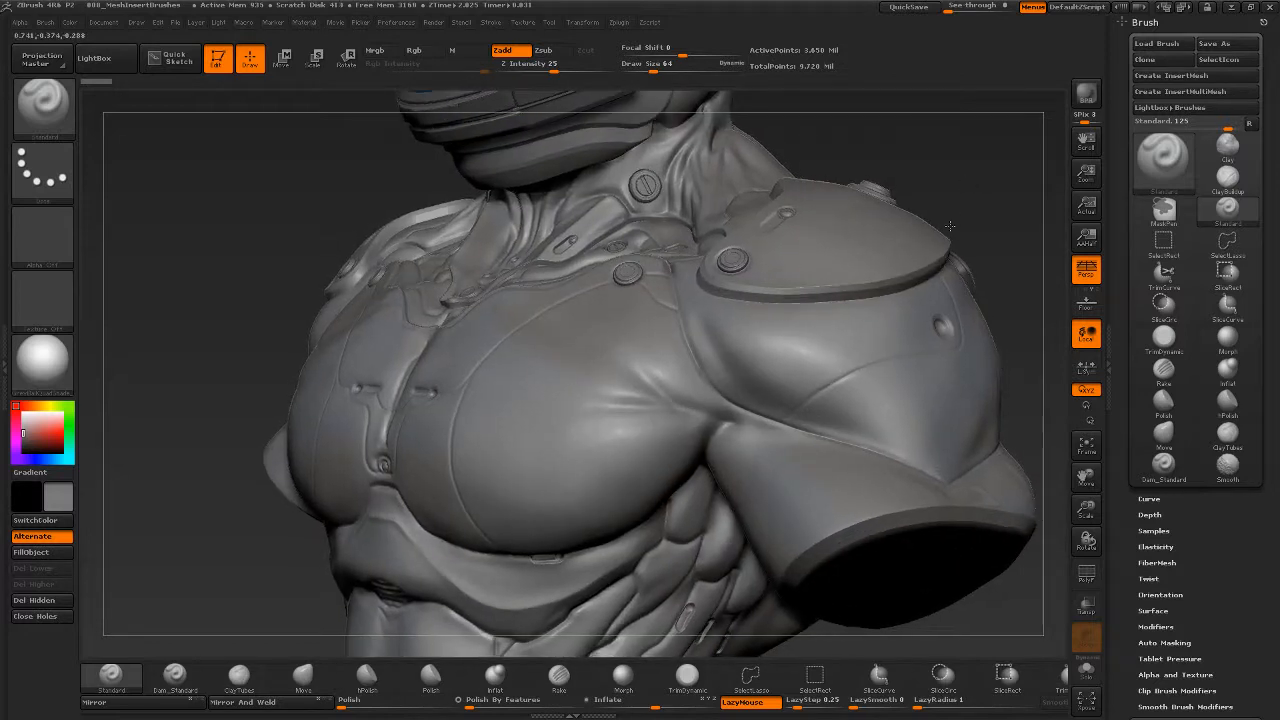
- Make the Body subtool active by picking the armoured torso's back surface
{"action": "mouse_move", "coordinate": [979, 157]}
{"action": "left_mouse_down", "text": "alt"}
{"action": "mouse_move", "coordinate": [918, 293]}
{"action": "mouse_move", "coordinate": [915, 314]}
{"action": "mouse_move", "coordinate": [934, 294]}
{"action": "mouse_move", "coordinate": [932, 312]}
{"action": "left_mouse_up", "text": "alt"}
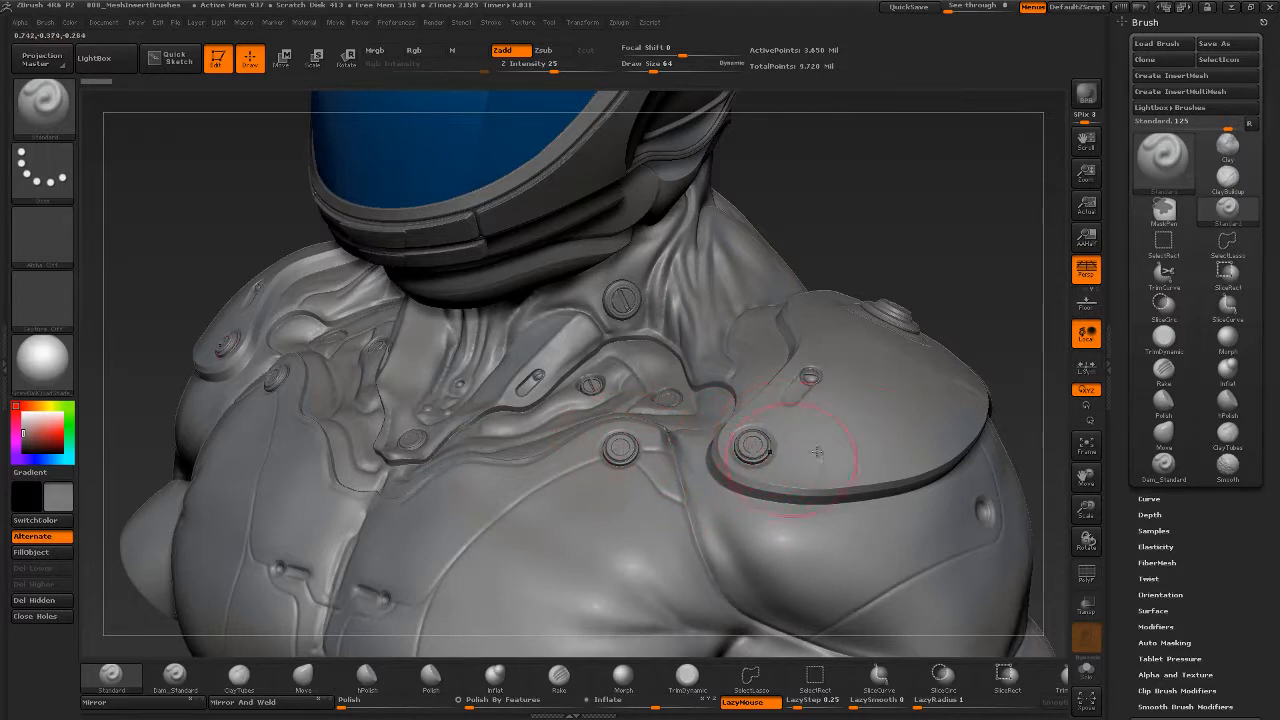
{"action": "left_click_drag", "start_coordinate": [950, 330], "coordinate": [796, 362], "text": "alt"}
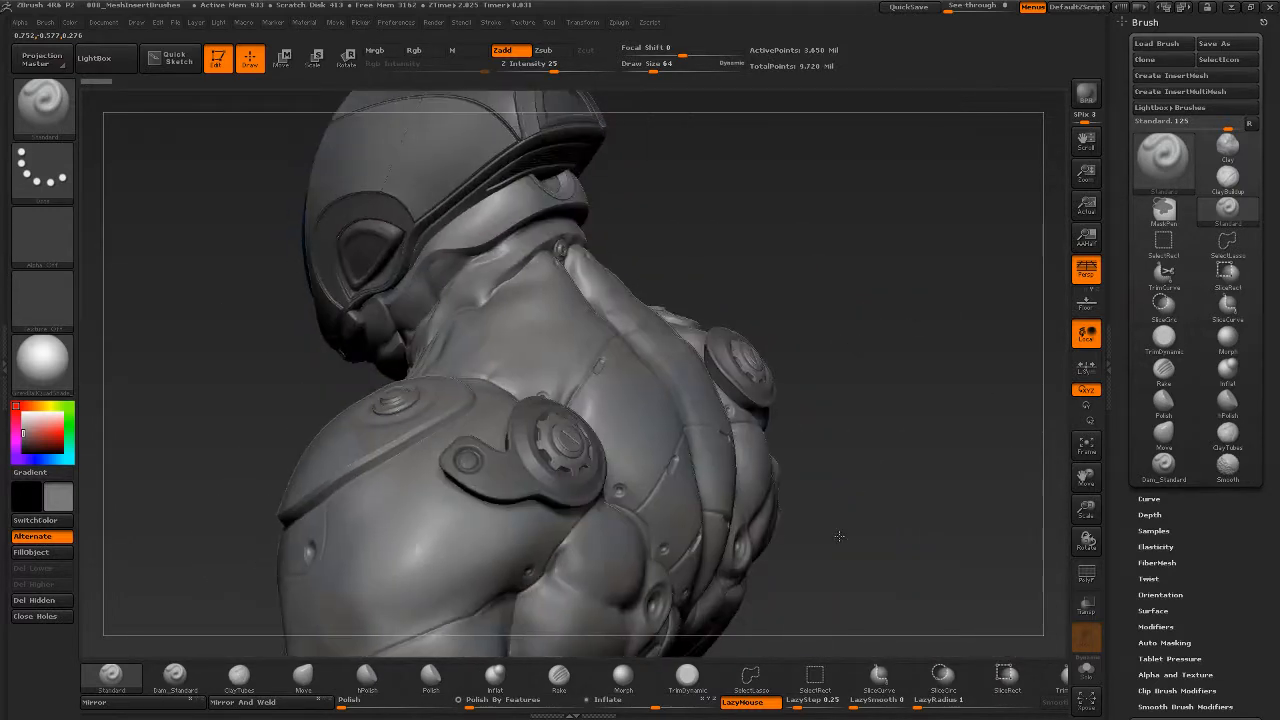
{"action": "left_click_drag", "start_coordinate": [840, 452], "coordinate": [868, 444]}
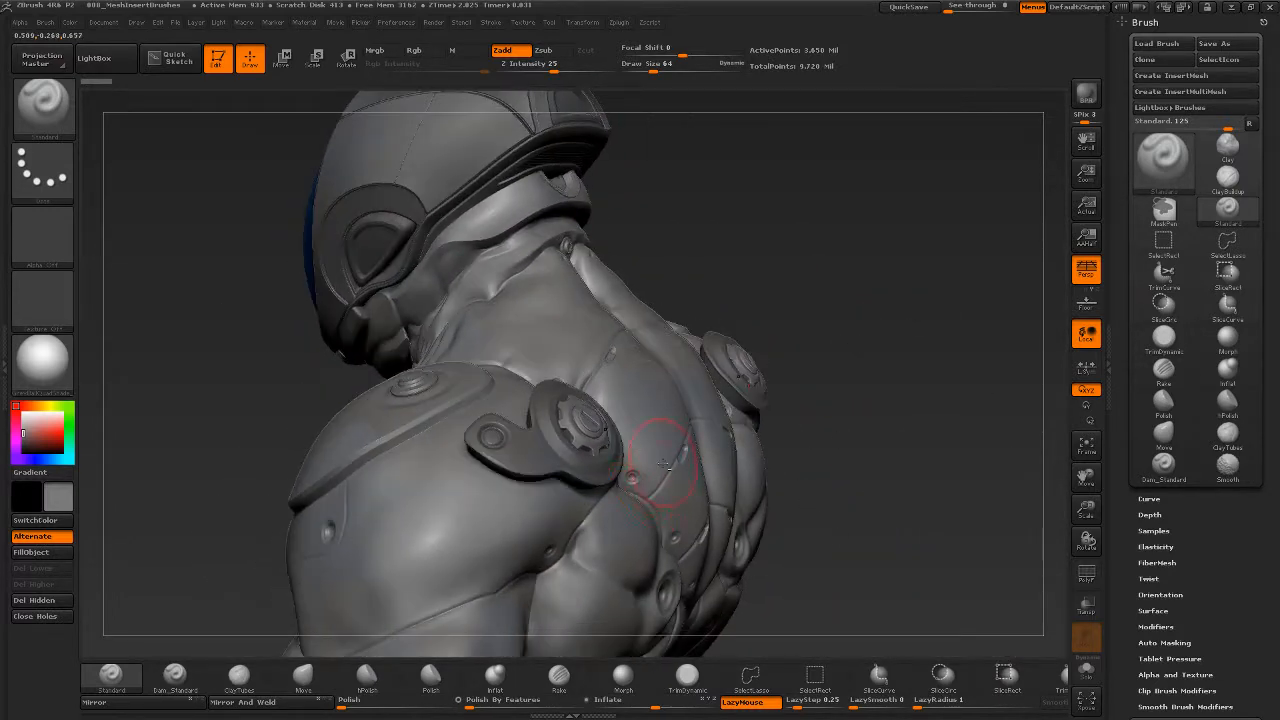
{"action": "left_click", "coordinate": [664, 462], "text": "alt"}
{"action": "mouse_move", "coordinate": [885, 462]}
{"action": "left_mouse_down"}
{"action": "mouse_move", "coordinate": [798, 464]}
{"action": "mouse_move", "coordinate": [886, 441]}
{"action": "left_mouse_up"}
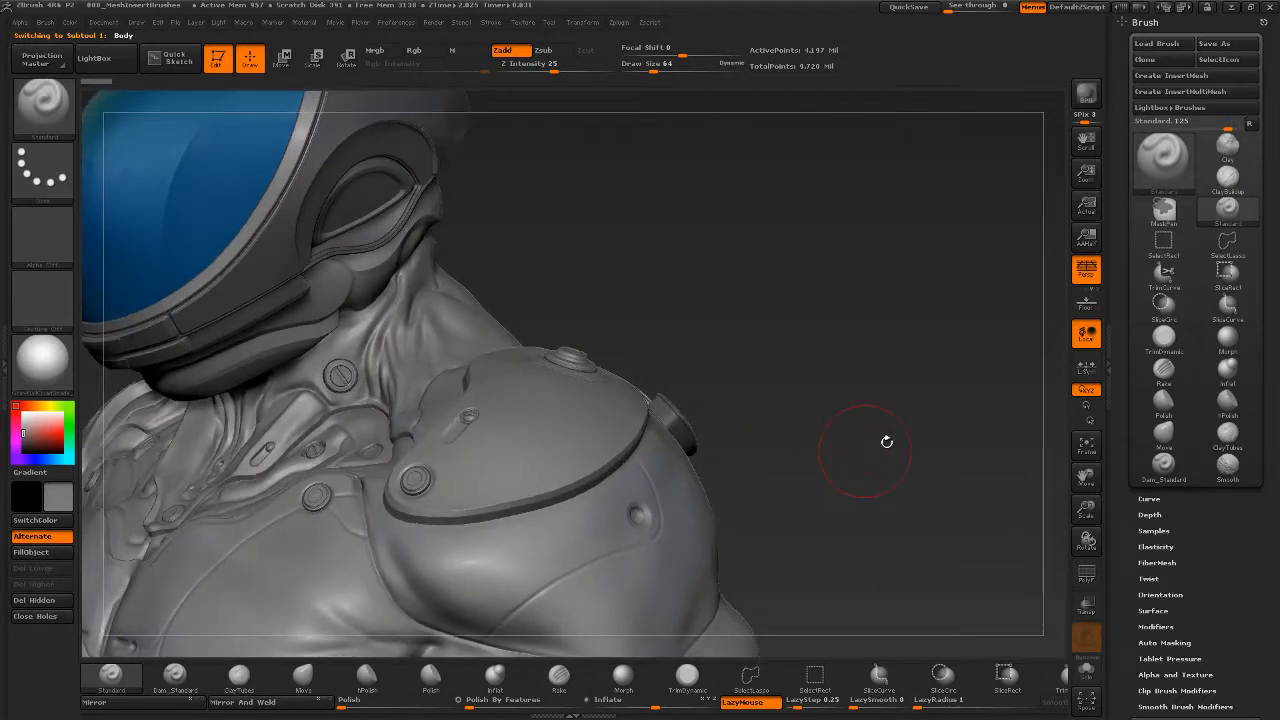
{"action": "left_click_drag", "start_coordinate": [961, 411], "coordinate": [962, 405], "text": "alt"}
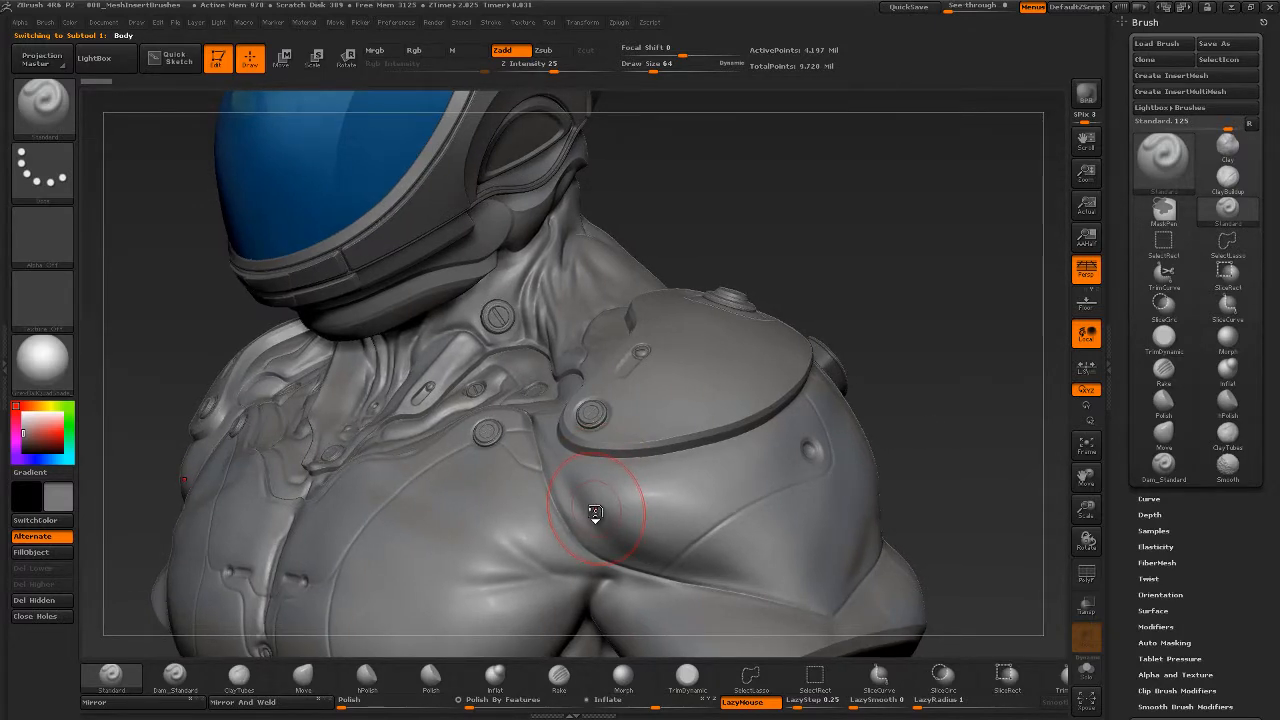
- Choose the InsertHCylinder brush for adding cylinder meshes to the body
{"action": "key", "text": "b"}
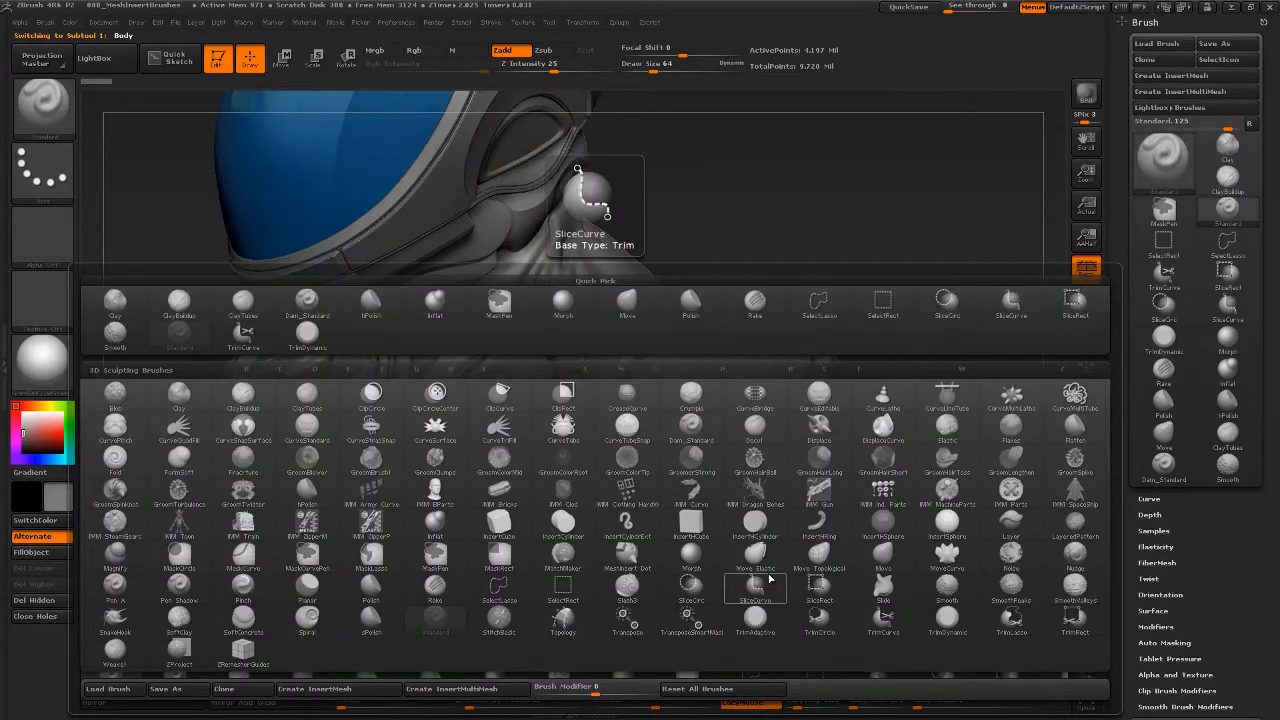
{"action": "key", "text": "i"}
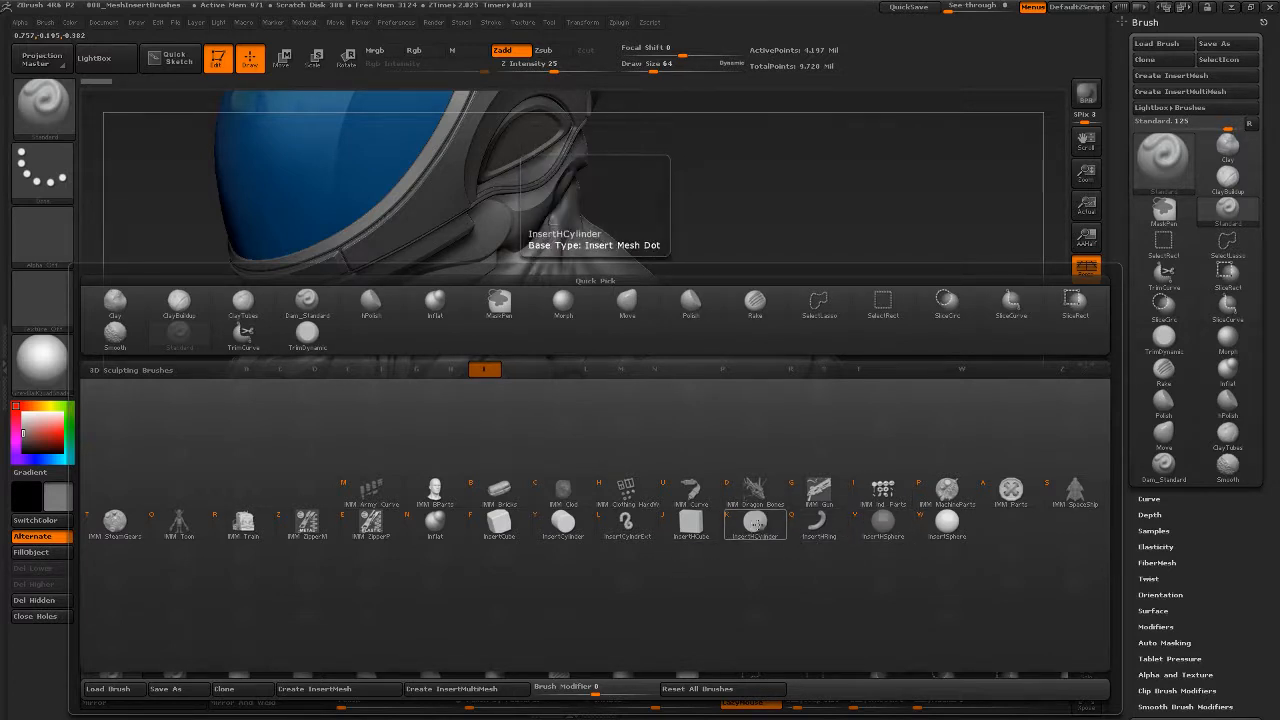
{"action": "left_click", "coordinate": [757, 533]}
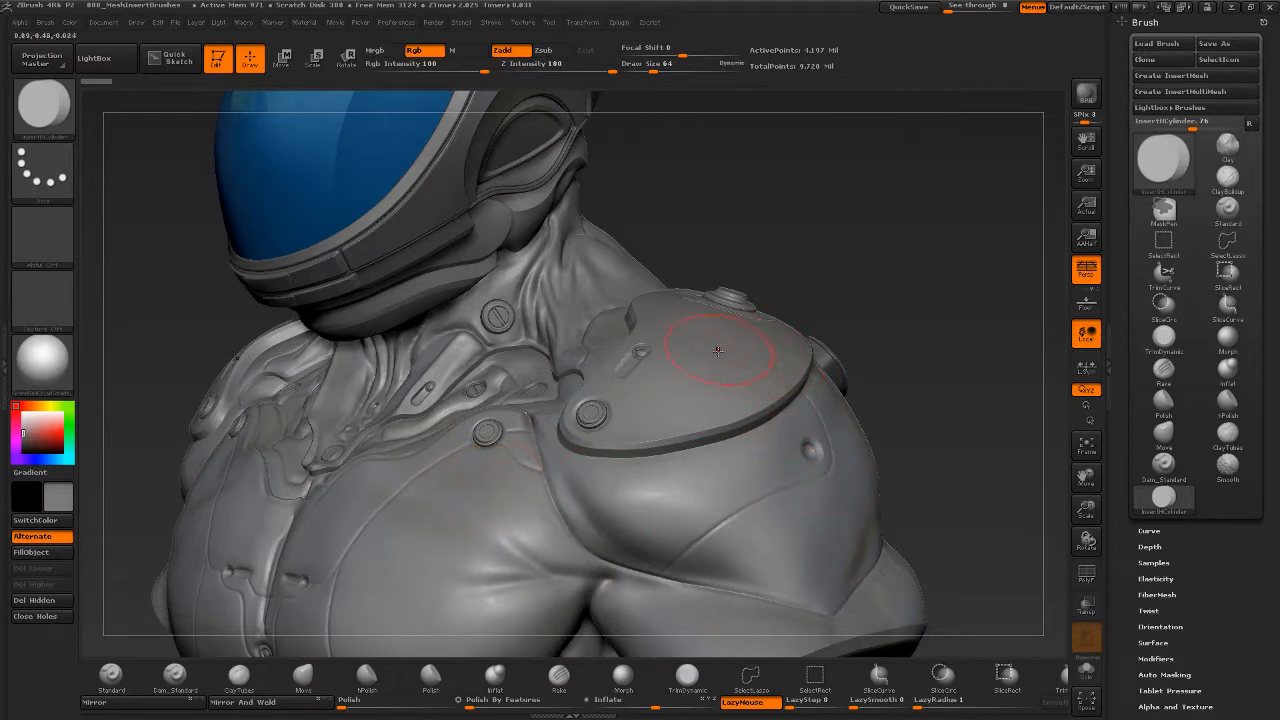
- Try inserting a cylinder onto the shoulder plate at draw size 64, undoing the insertion
{"action": "left_click_drag", "start_coordinate": [737, 360], "coordinate": [734, 414]}
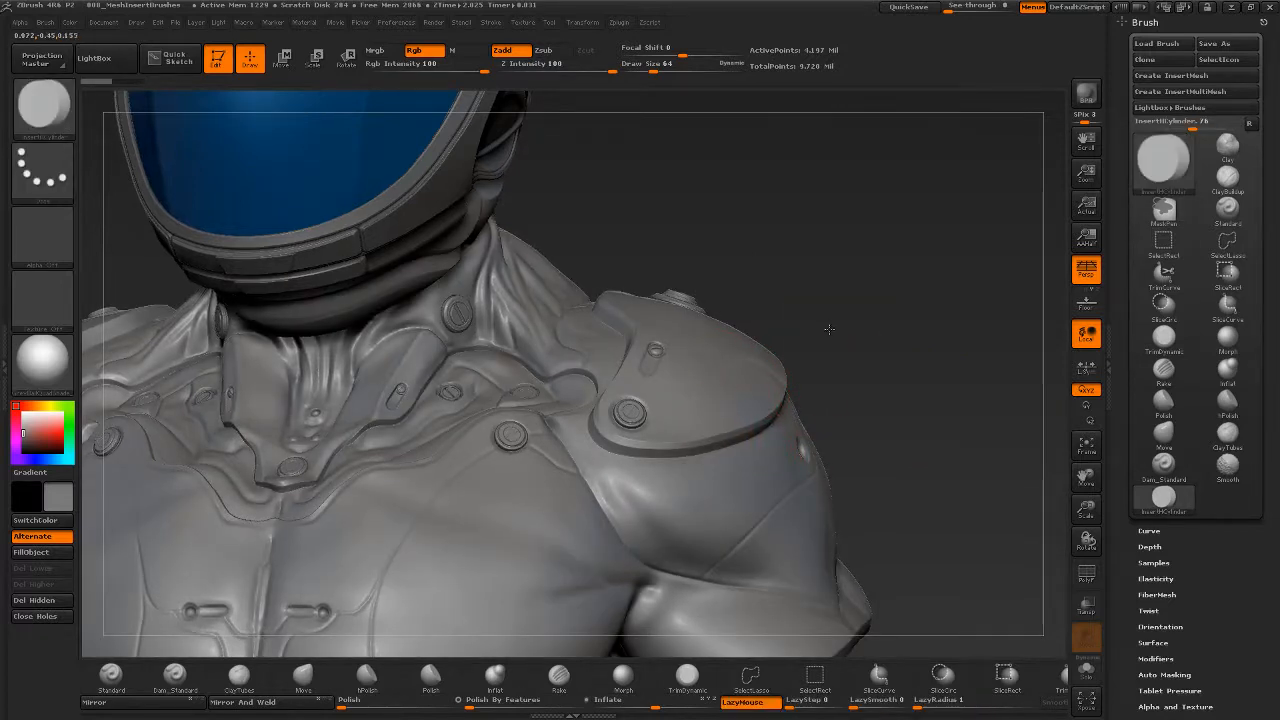
{"action": "mouse_move", "coordinate": [715, 350]}
{"action": "left_mouse_down"}
{"action": "mouse_move", "coordinate": [760, 427]}
{"action": "mouse_move", "coordinate": [736, 383]}
{"action": "mouse_move", "coordinate": [751, 420]}
{"action": "left_mouse_up"}
{"action": "key", "text": "ctrl+z"}
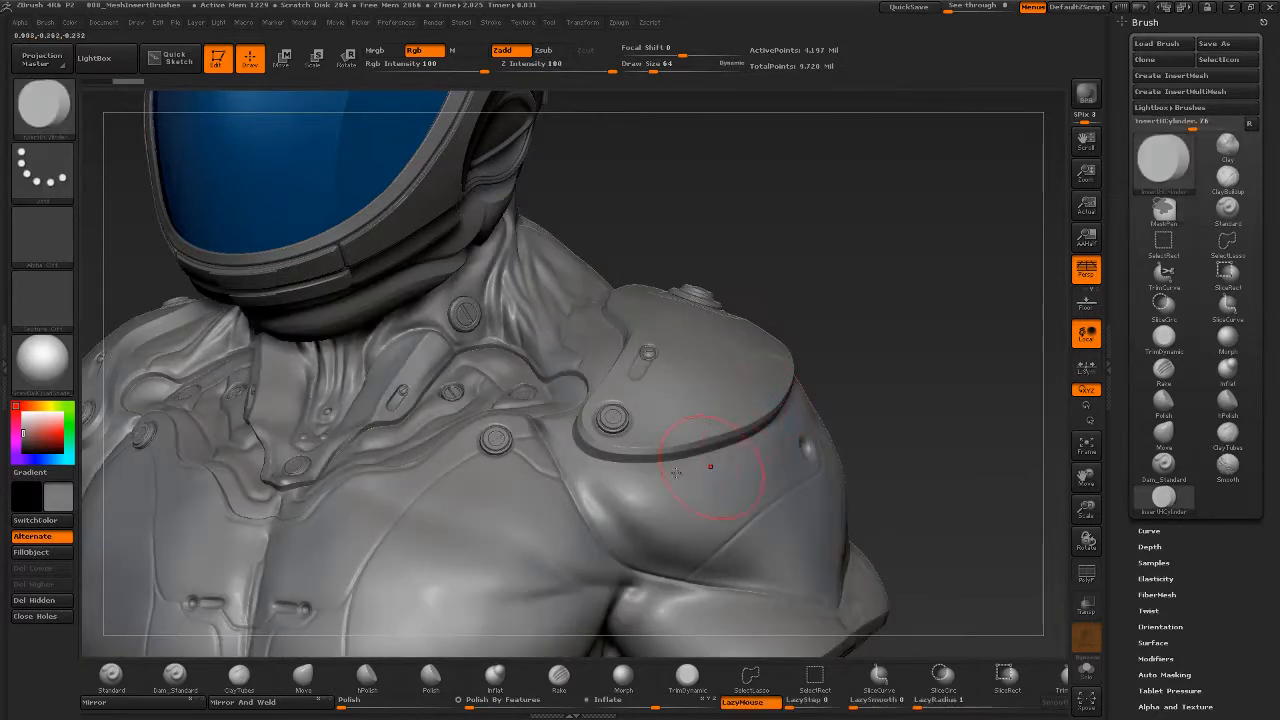
- Set the draw size to 16 and insert three mirrored cylinders in a diagonal row down the upper chest
{"action": "key", "text": "s"}
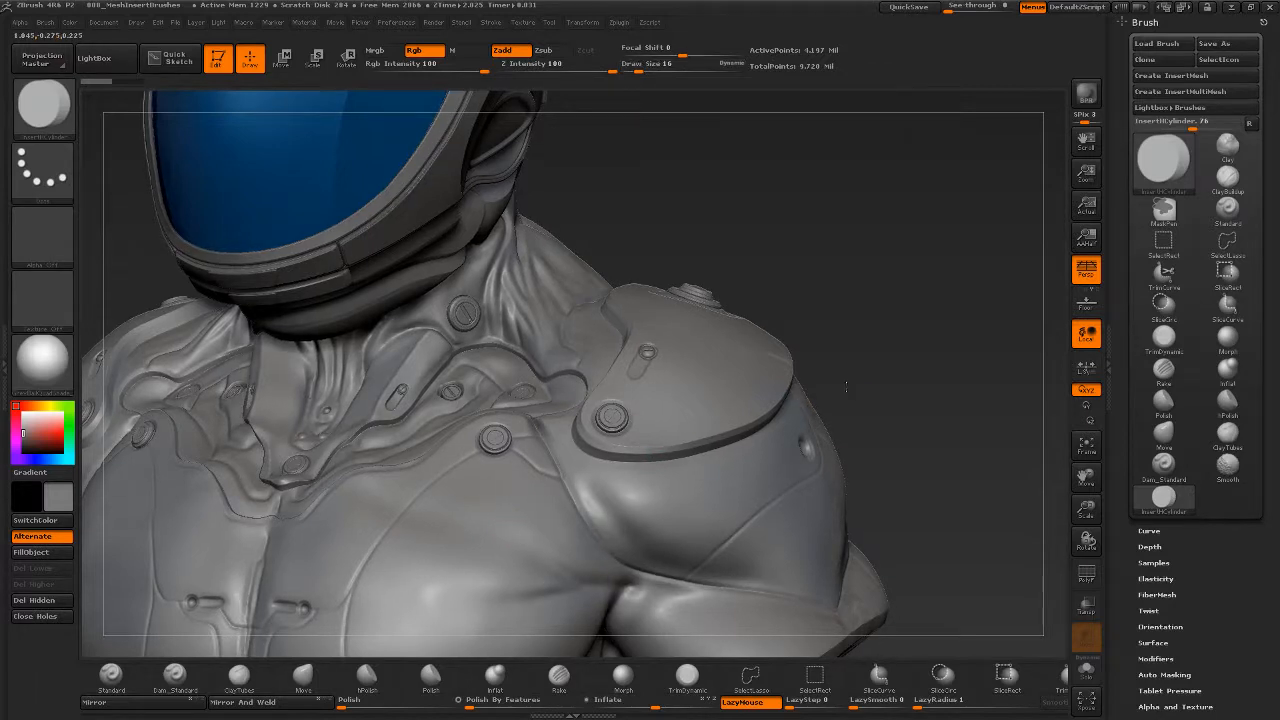
{"action": "left_click_drag", "start_coordinate": [846, 386], "coordinate": [780, 440], "text": "alt"}
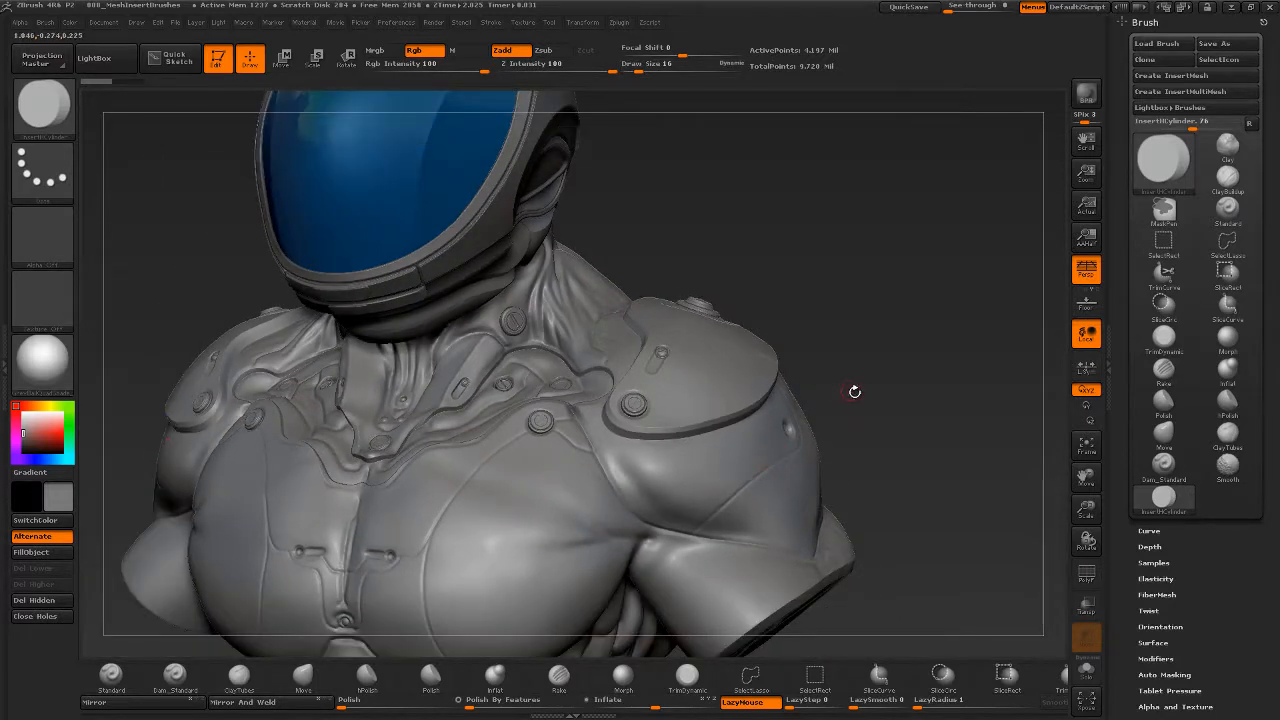
{"action": "left_click_drag", "start_coordinate": [854, 392], "coordinate": [858, 404]}
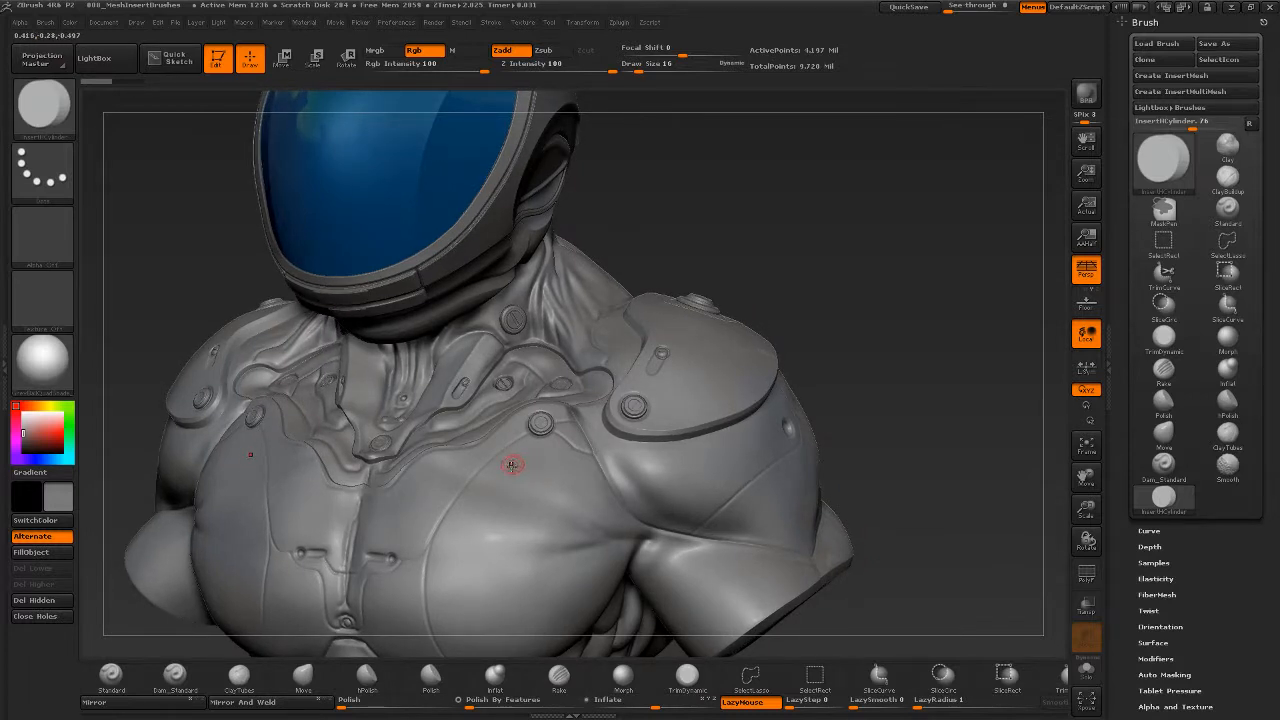
{"action": "left_click_drag", "start_coordinate": [509, 465], "coordinate": [515, 487]}
{"action": "left_click_drag", "start_coordinate": [481, 497], "coordinate": [460, 543]}
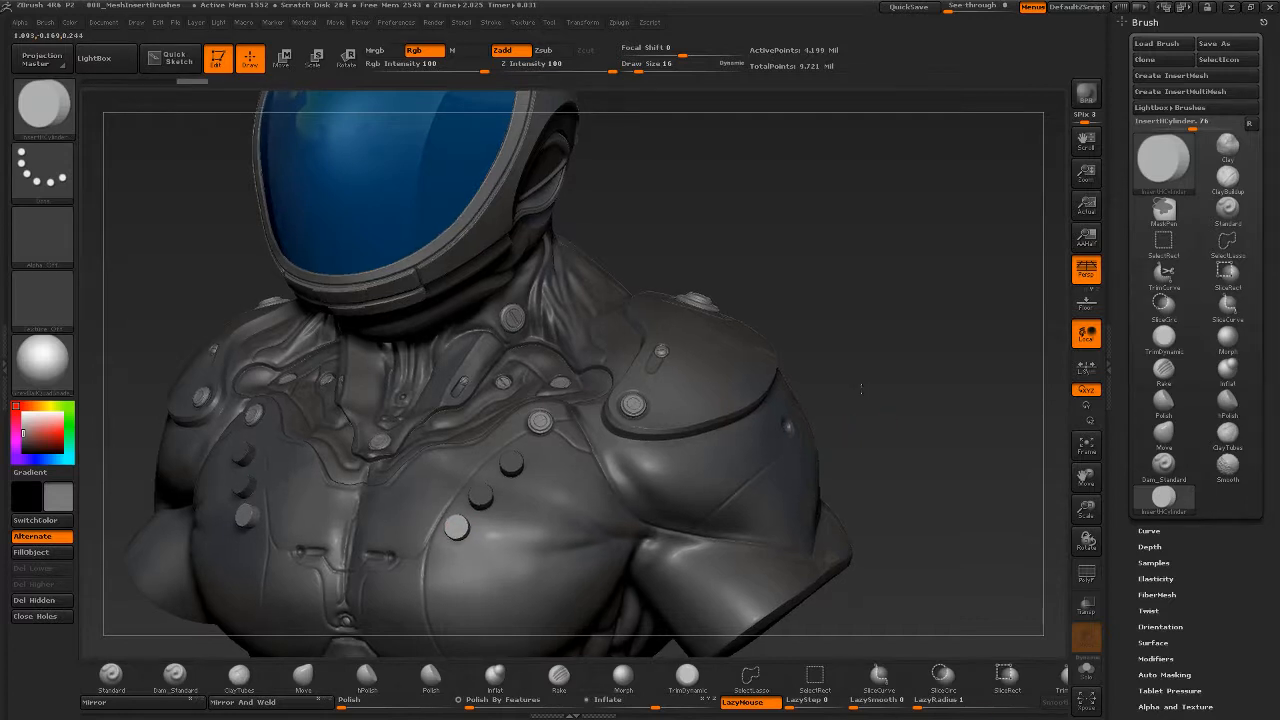
- Try moving the lowest chest cylinder with the Transpose line in Move mode
{"action": "left_click_drag", "start_coordinate": [848, 379], "coordinate": [588, 470], "text": "alt"}
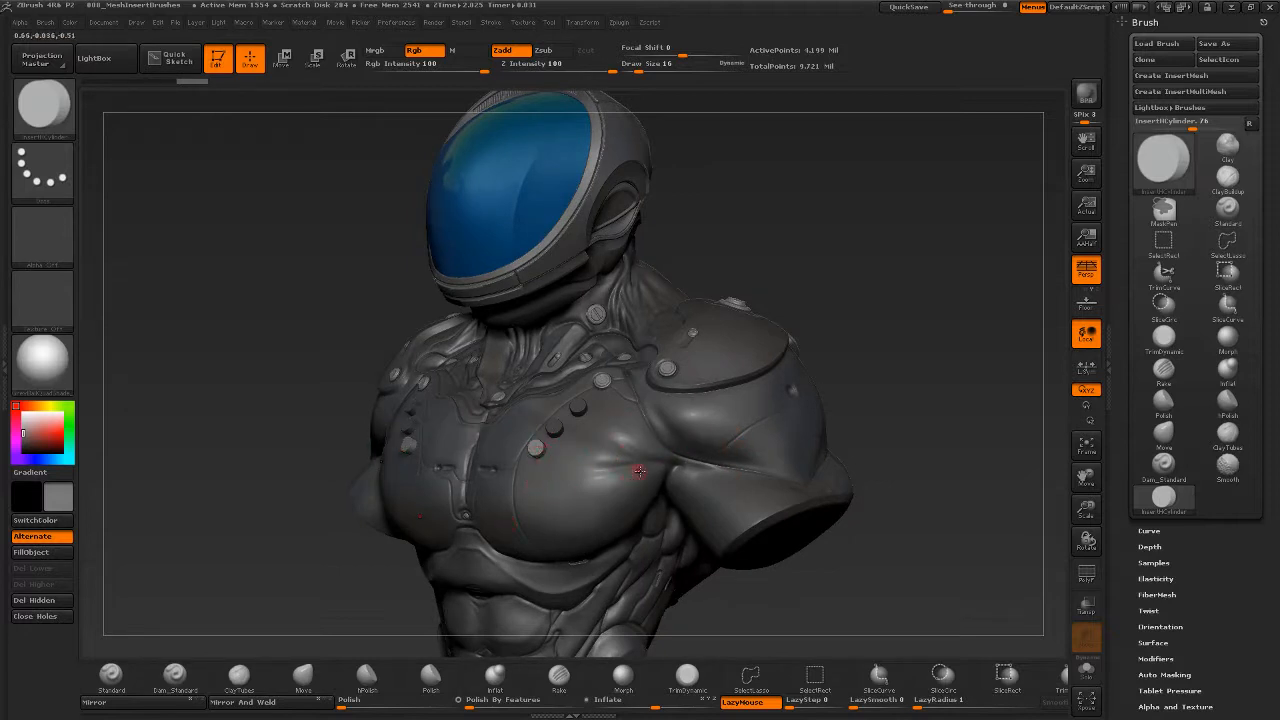
{"action": "key", "text": "w"}
{"action": "left_click_drag", "start_coordinate": [924, 427], "coordinate": [948, 406]}
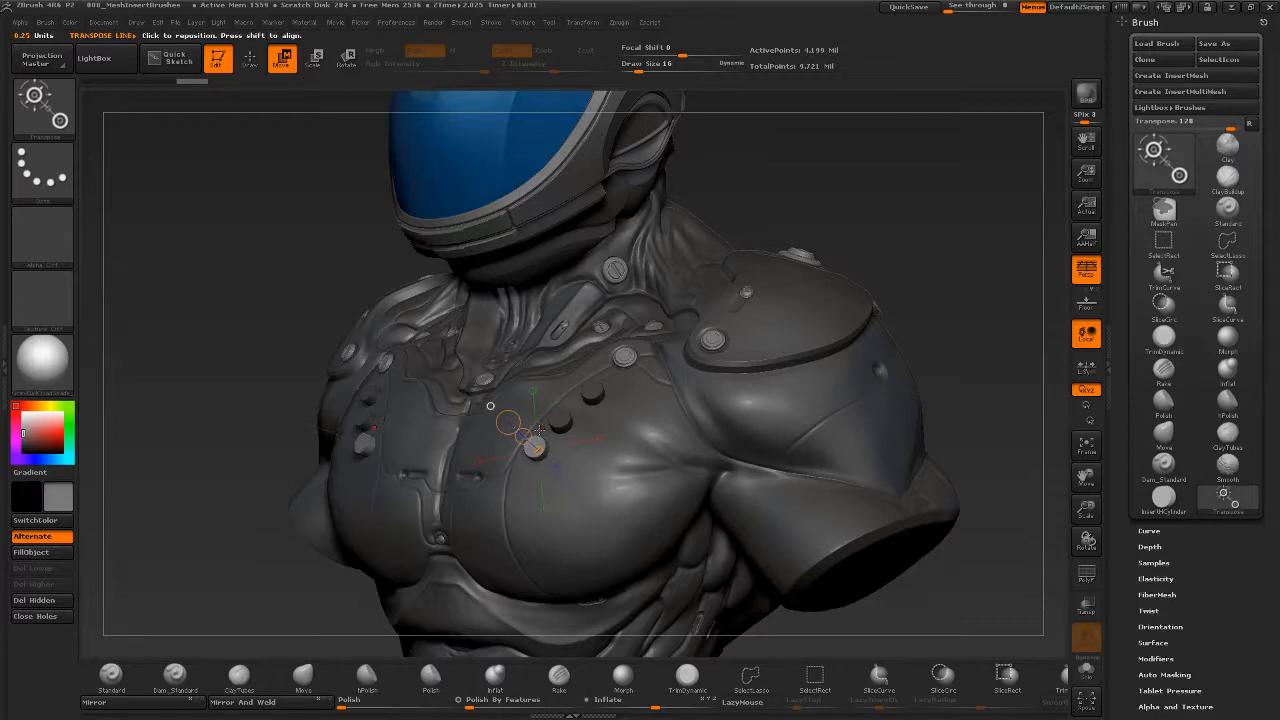
{"action": "left_click_drag", "start_coordinate": [523, 436], "coordinate": [502, 463]}
- Try scaling the lowest chest cylinder with Transpose Scale, undoing each attempt
{"action": "left_click", "coordinate": [315, 58]}
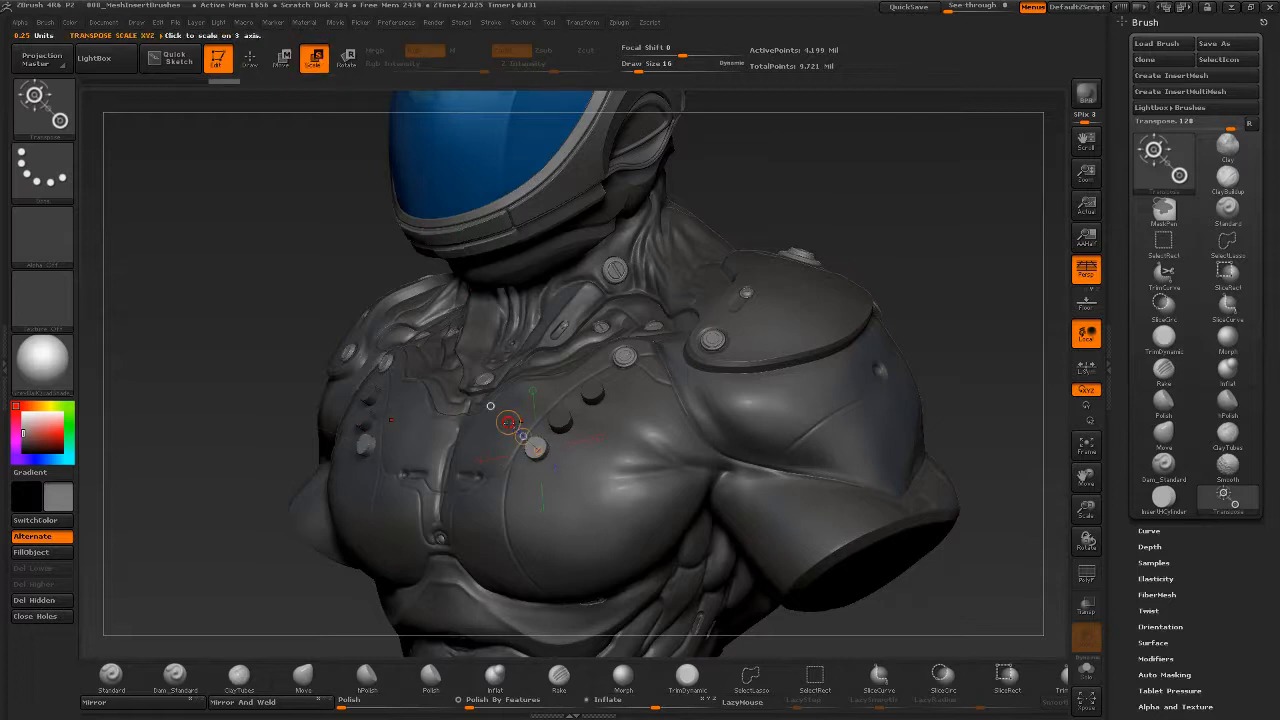
{"action": "left_click_drag", "start_coordinate": [508, 421], "coordinate": [508, 421]}
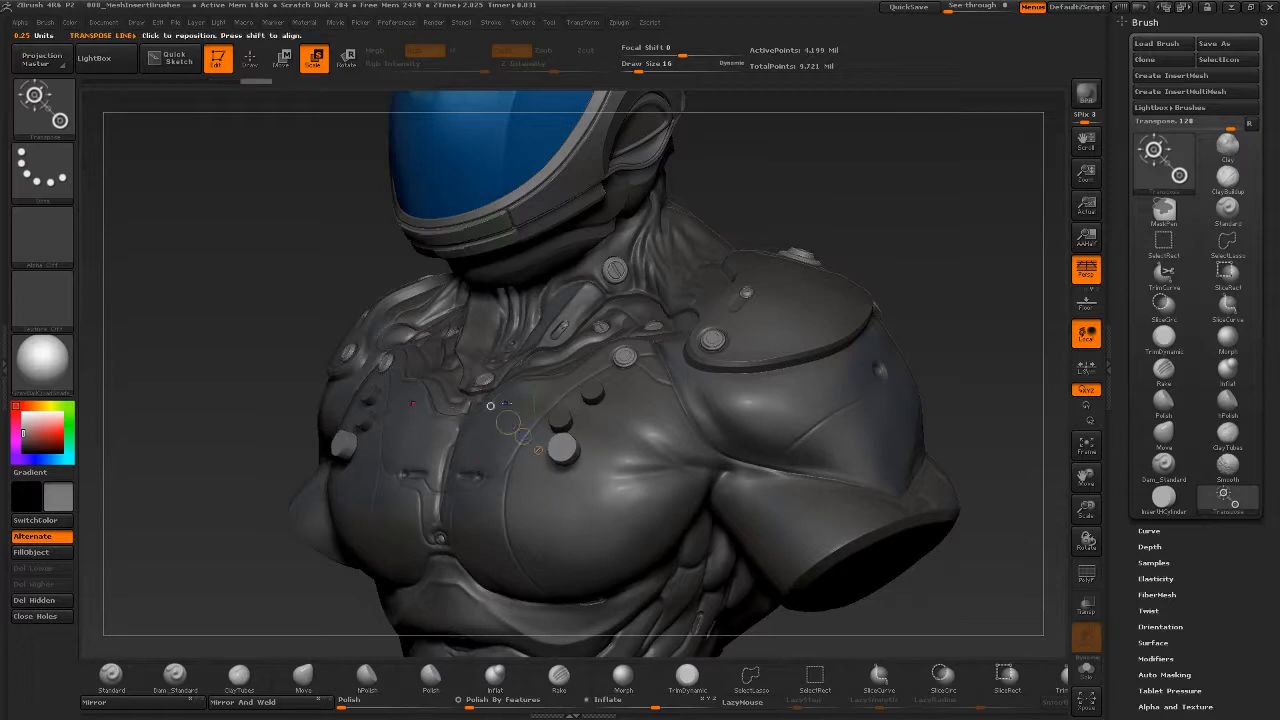
{"action": "key", "text": "ctrl+z"}
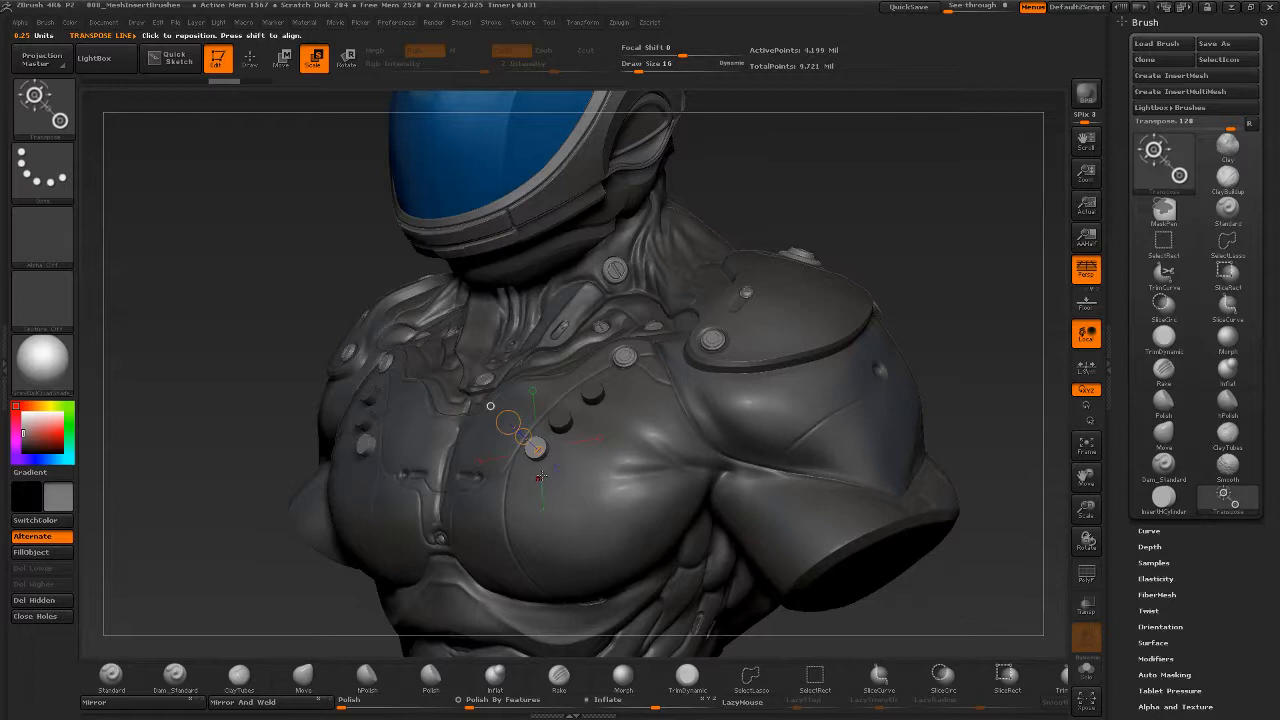
{"action": "left_click_drag", "start_coordinate": [508, 422], "coordinate": [491, 470]}
{"action": "key", "text": "ctrl+z"}
- Return to Transpose Move and try repositioning and stretching the lowest chest cylinder, undoing the change
{"action": "key", "text": "w"}
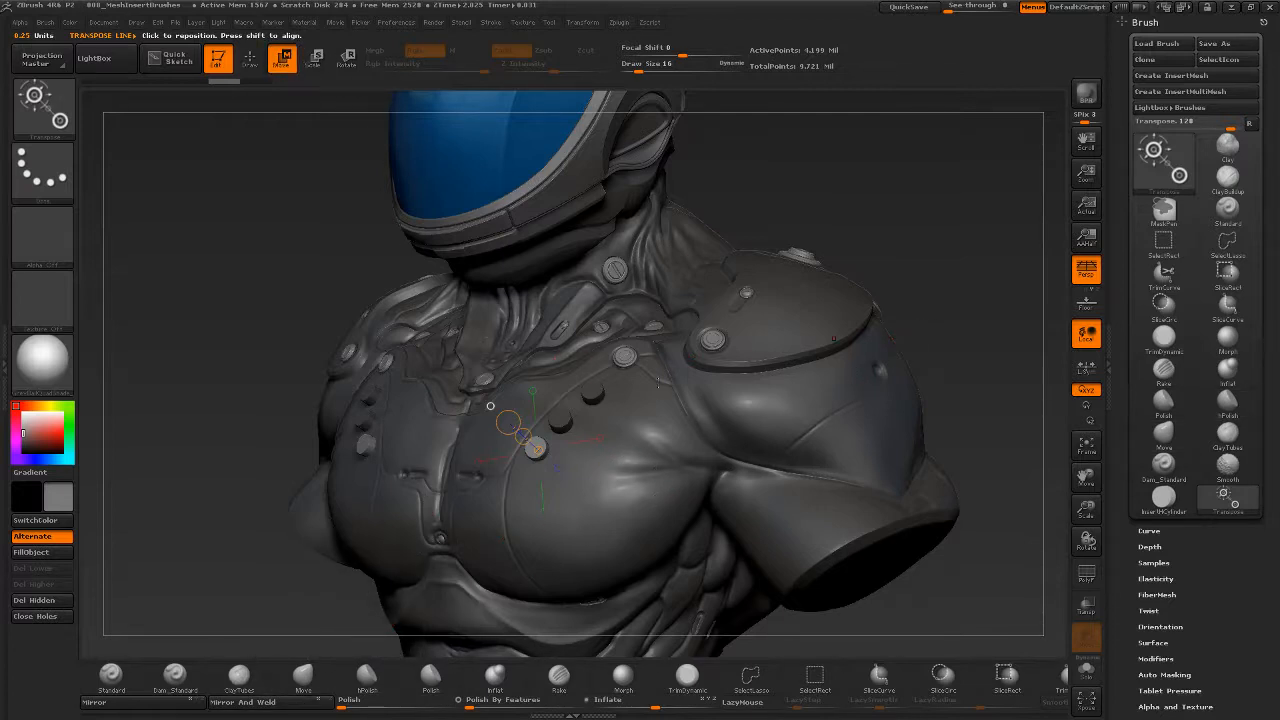
{"action": "left_click_drag", "start_coordinate": [524, 437], "coordinate": [523, 436]}
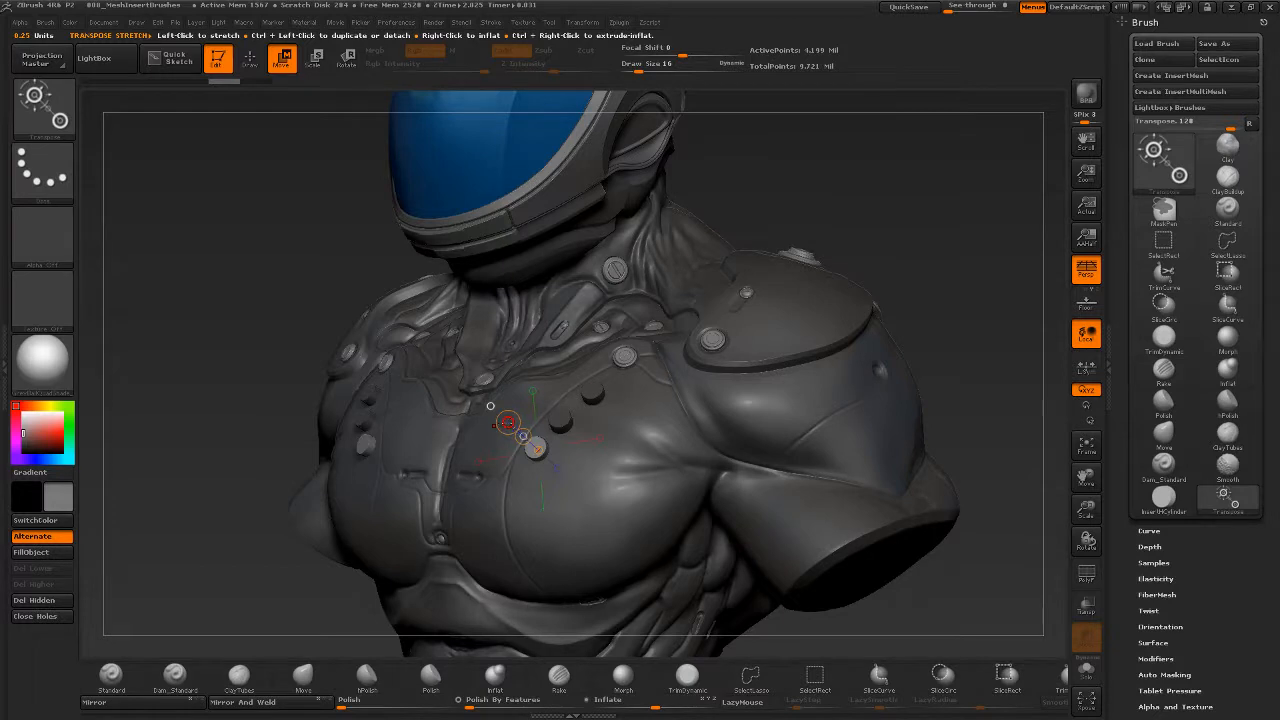
{"action": "left_click_drag", "start_coordinate": [508, 423], "coordinate": [335, 369]}
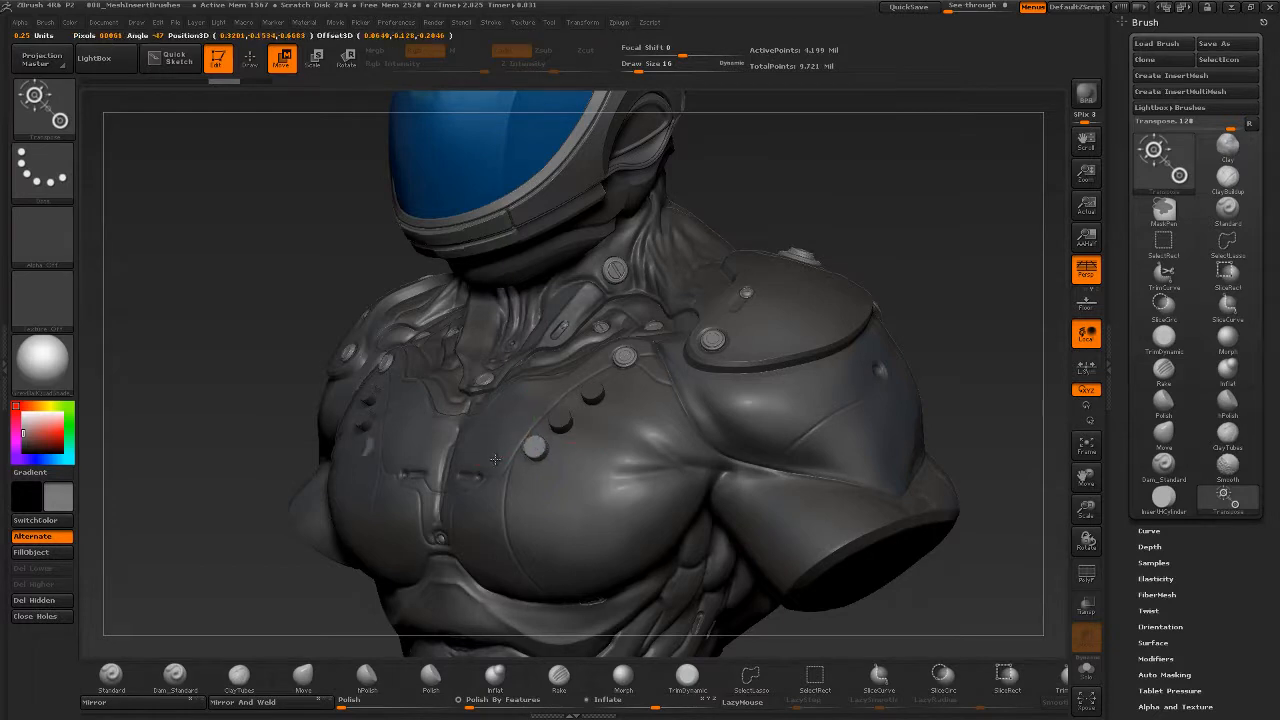
{"action": "left_click_drag", "start_coordinate": [494, 459], "coordinate": [395, 397]}
{"action": "left_click_drag", "start_coordinate": [286, 405], "coordinate": [232, 365]}
{"action": "left_click_drag", "start_coordinate": [330, 425], "coordinate": [333, 425]}
{"action": "key", "text": "ctrl+z"}
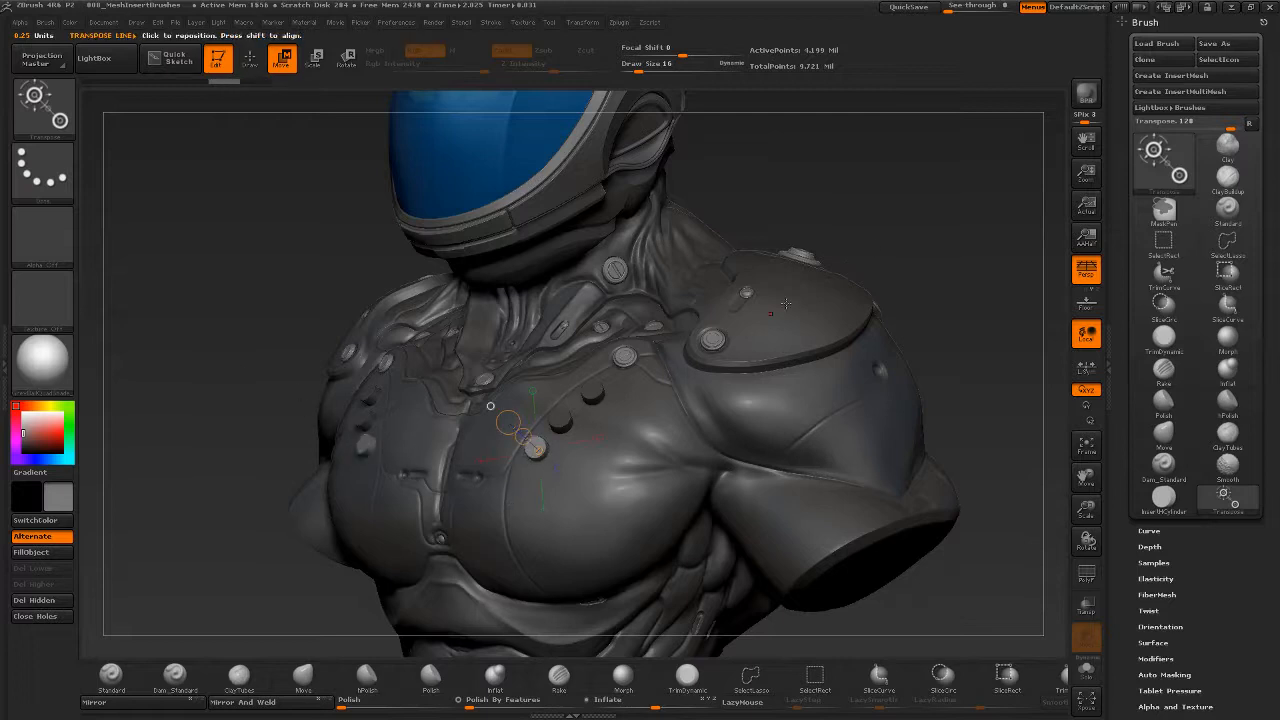
- Stretch the lowest chest cylinder outward along its axis from a side view, undoing the first try and repeating it
{"action": "left_click_drag", "start_coordinate": [940, 272], "coordinate": [748, 437]}
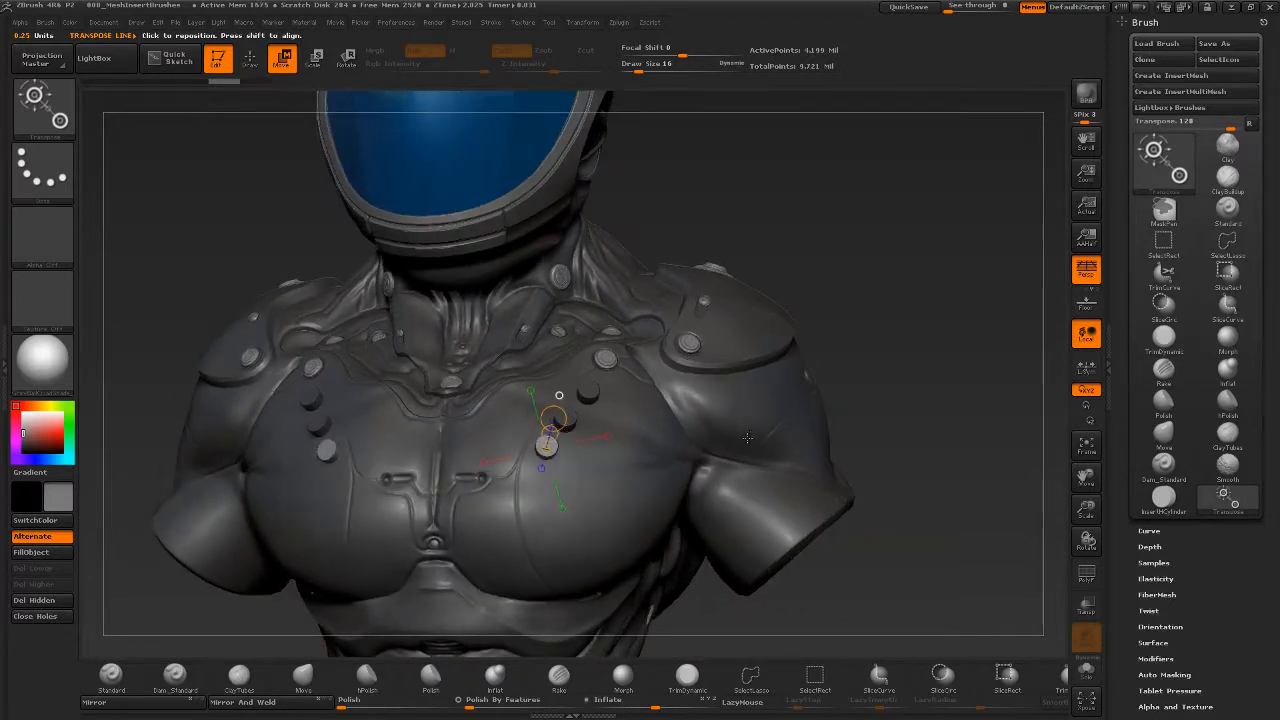
{"action": "left_click_drag", "start_coordinate": [908, 392], "coordinate": [710, 398]}
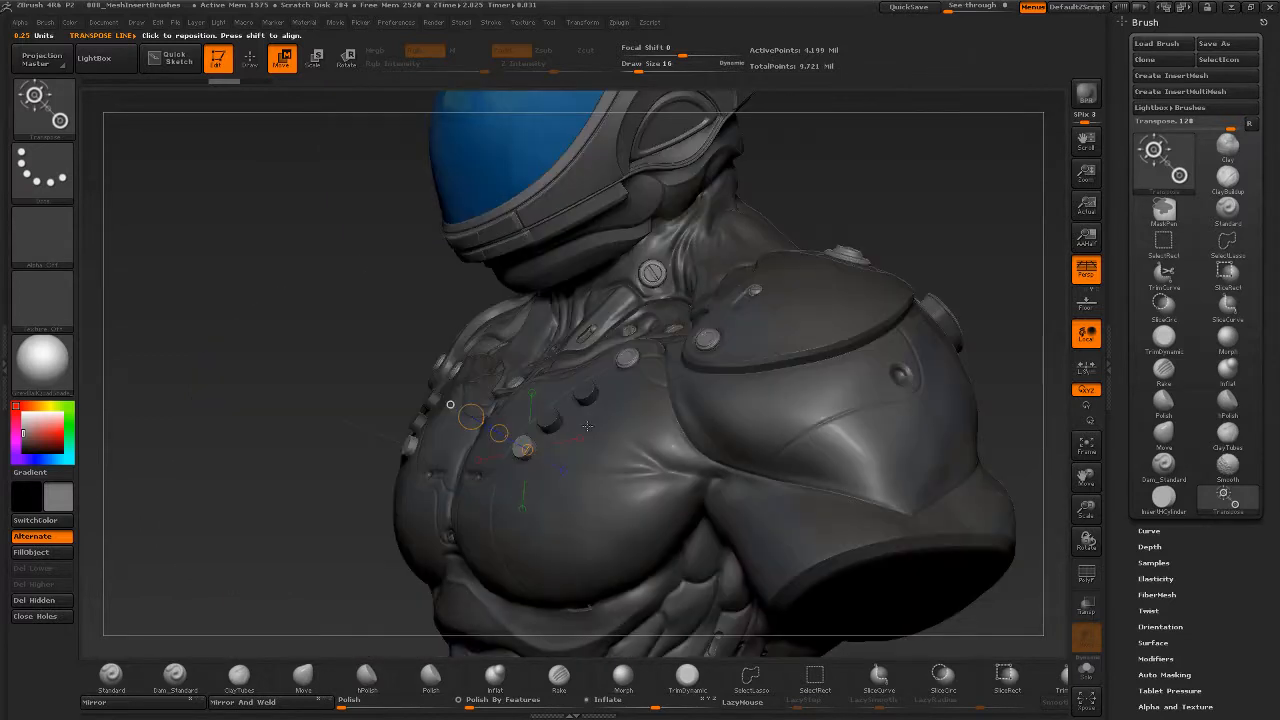
{"action": "left_click_drag", "start_coordinate": [472, 415], "coordinate": [135, 347]}
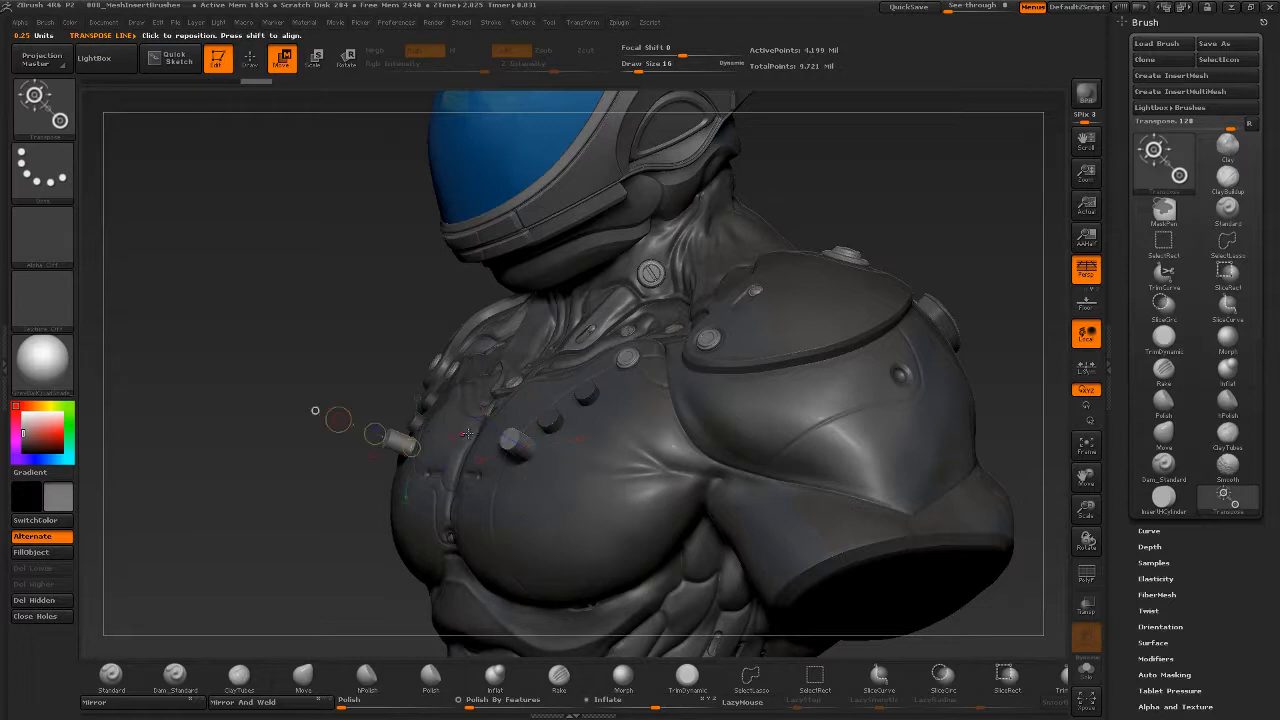
{"action": "key", "text": "ctrl+z"}
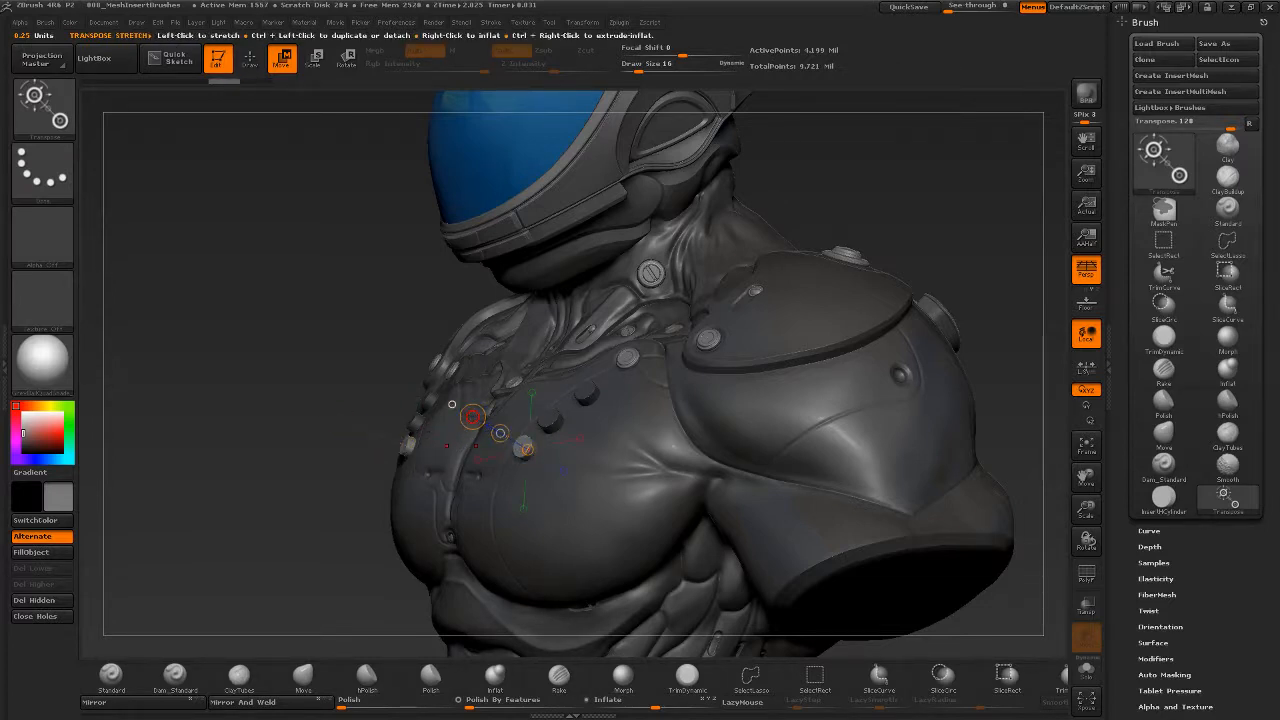
{"action": "left_click_drag", "start_coordinate": [472, 416], "coordinate": [138, 300]}
- Align the Transpose line with the green axis and duplicate the lowest chest cylinder farther down the chest
{"action": "mouse_move", "coordinate": [946, 230]}
{"action": "left_mouse_down"}
{"action": "mouse_move", "coordinate": [970, 236]}
{"action": "mouse_move", "coordinate": [958, 236]}
{"action": "left_mouse_up"}
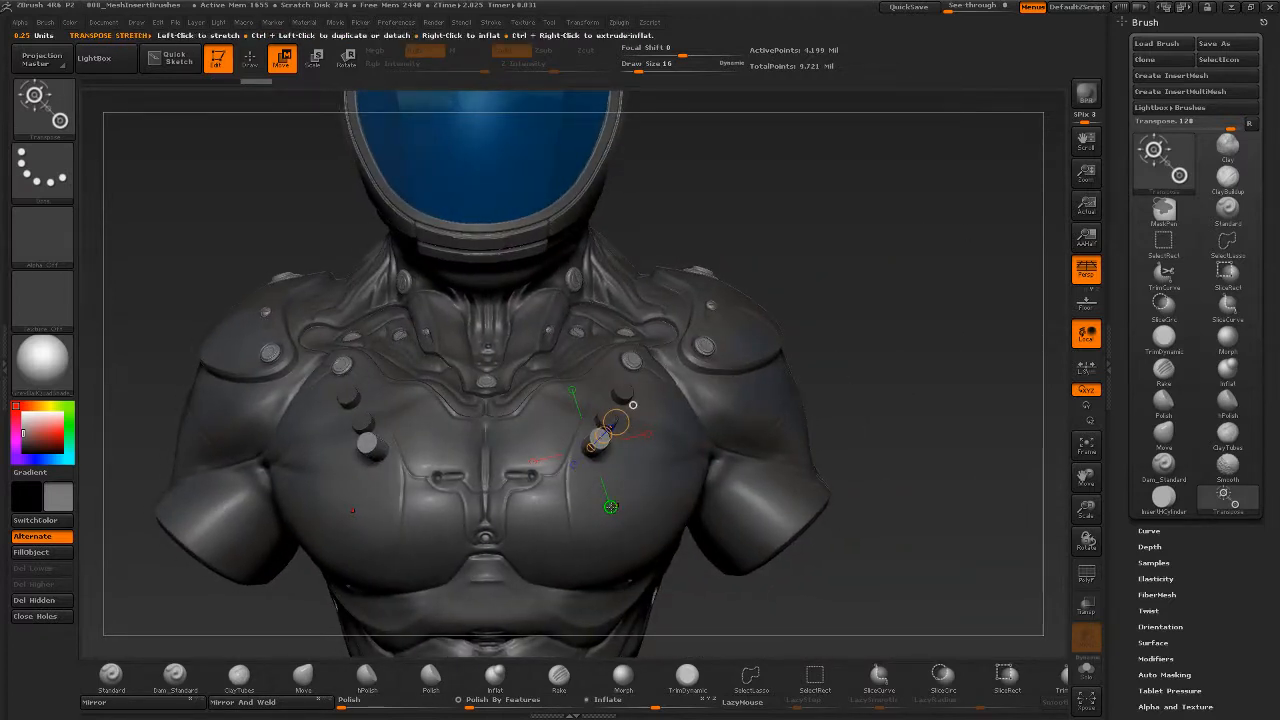
{"action": "left_click", "coordinate": [610, 506]}
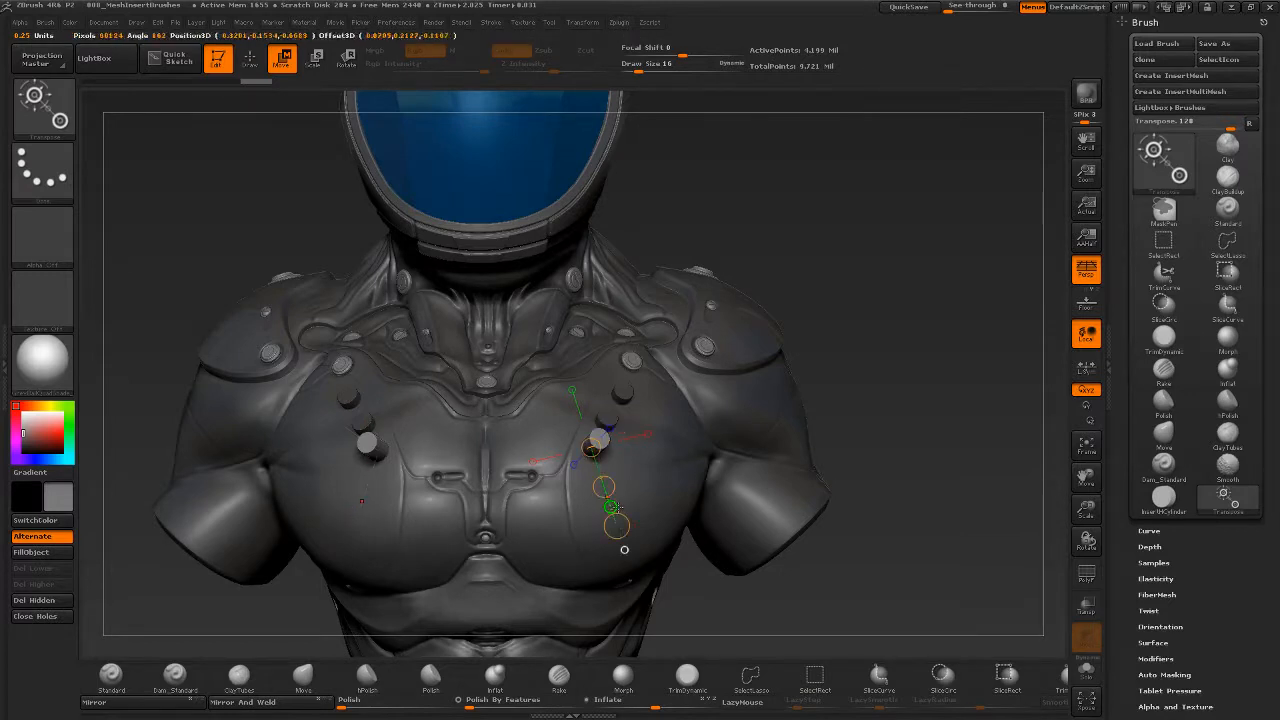
{"action": "left_click_drag", "start_coordinate": [900, 425], "coordinate": [909, 421]}
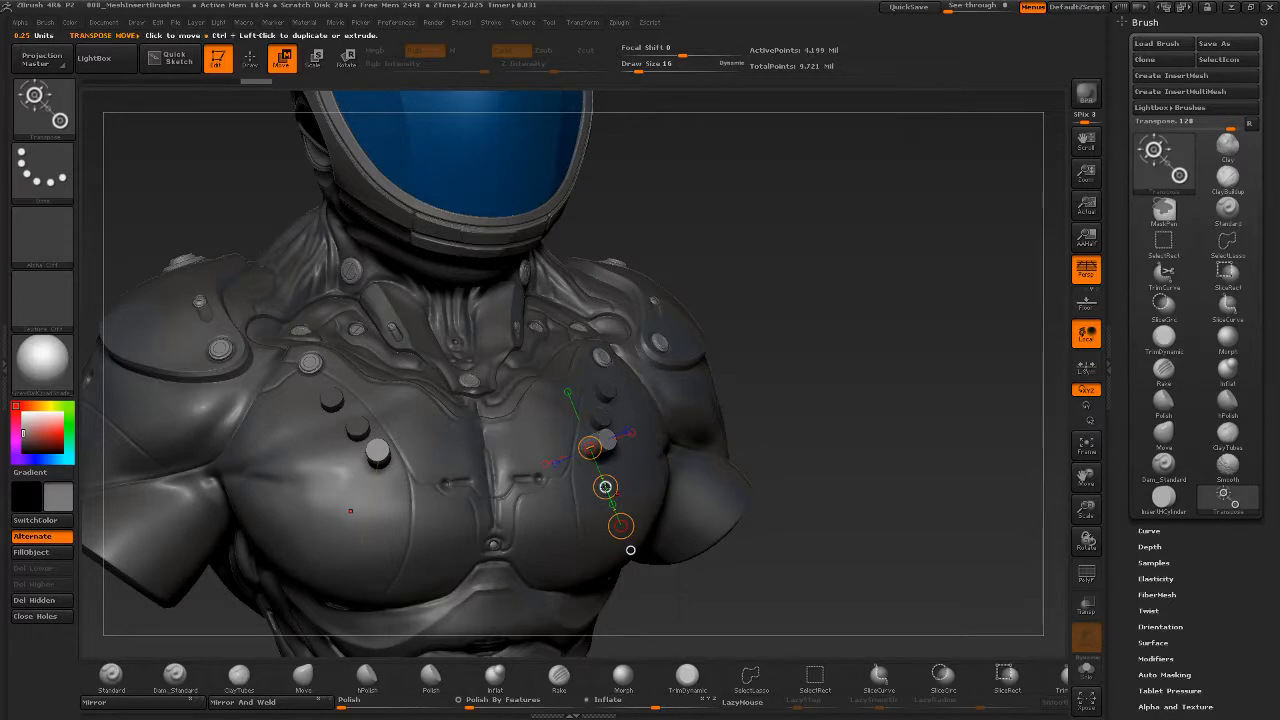
{"action": "left_click_drag", "start_coordinate": [605, 487], "coordinate": [613, 513], "text": "ctrl"}
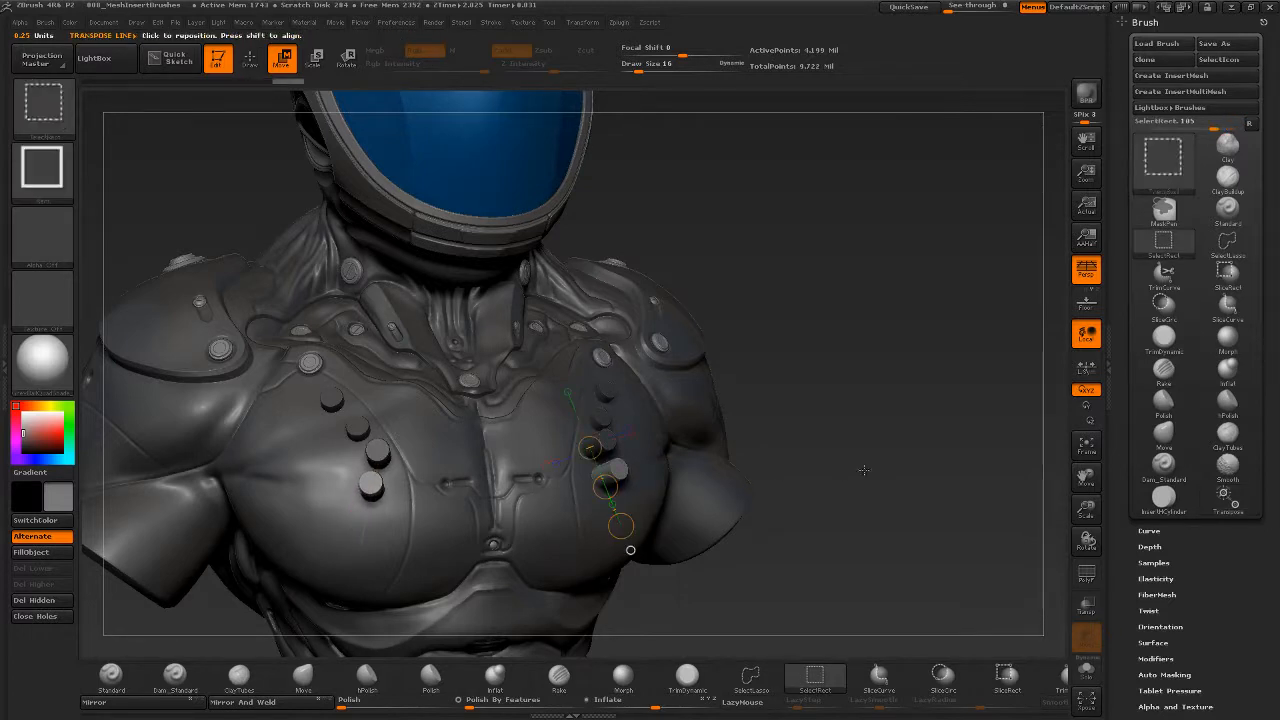
{"action": "left_click_drag", "start_coordinate": [872, 474], "coordinate": [851, 430]}
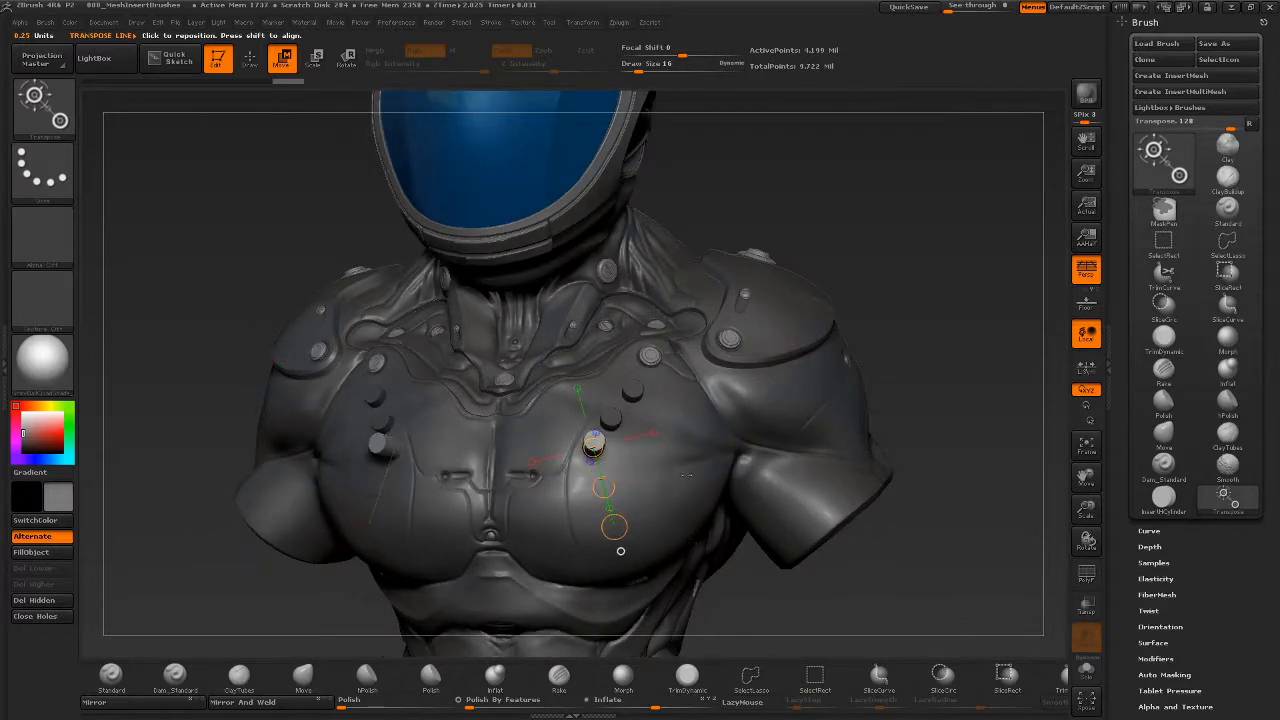
- Undo all the cylinder edits and insertions on the chest and return to Draw mode with the InsertHCylinder brush
{"action": "key", "text": "ctrl+z"}
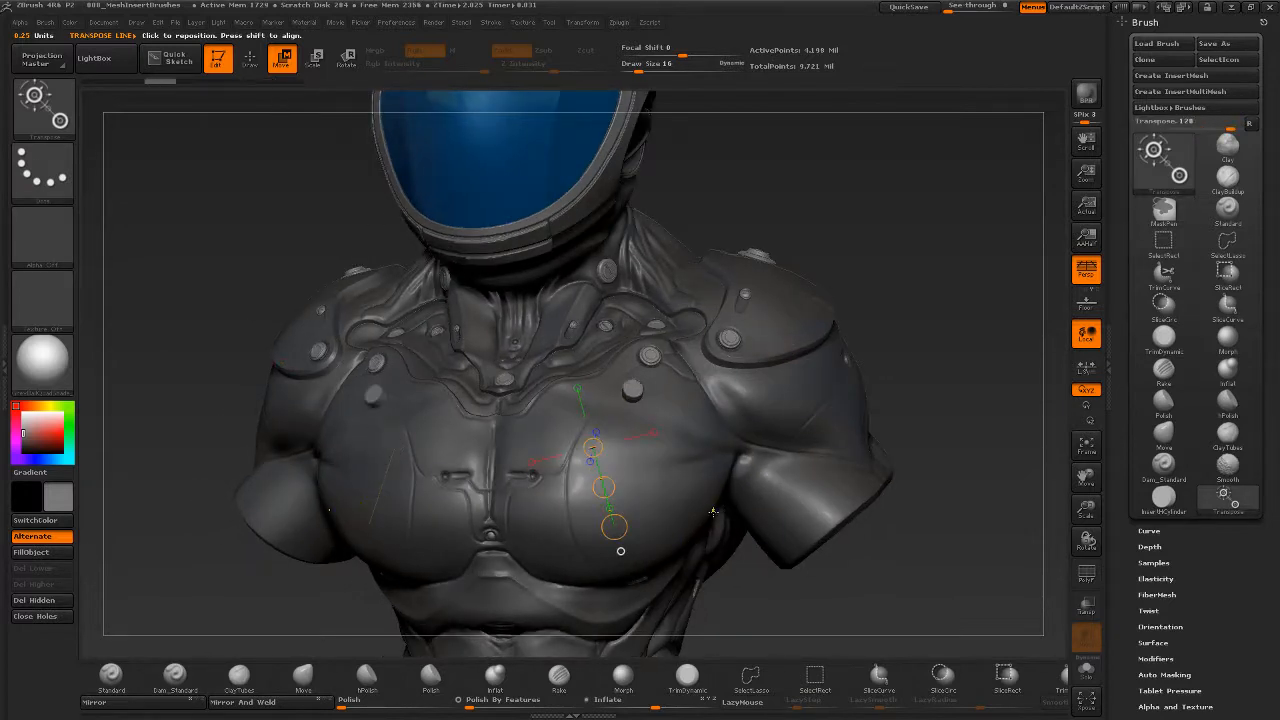
{"action": "key", "text": "ctrl+z"}
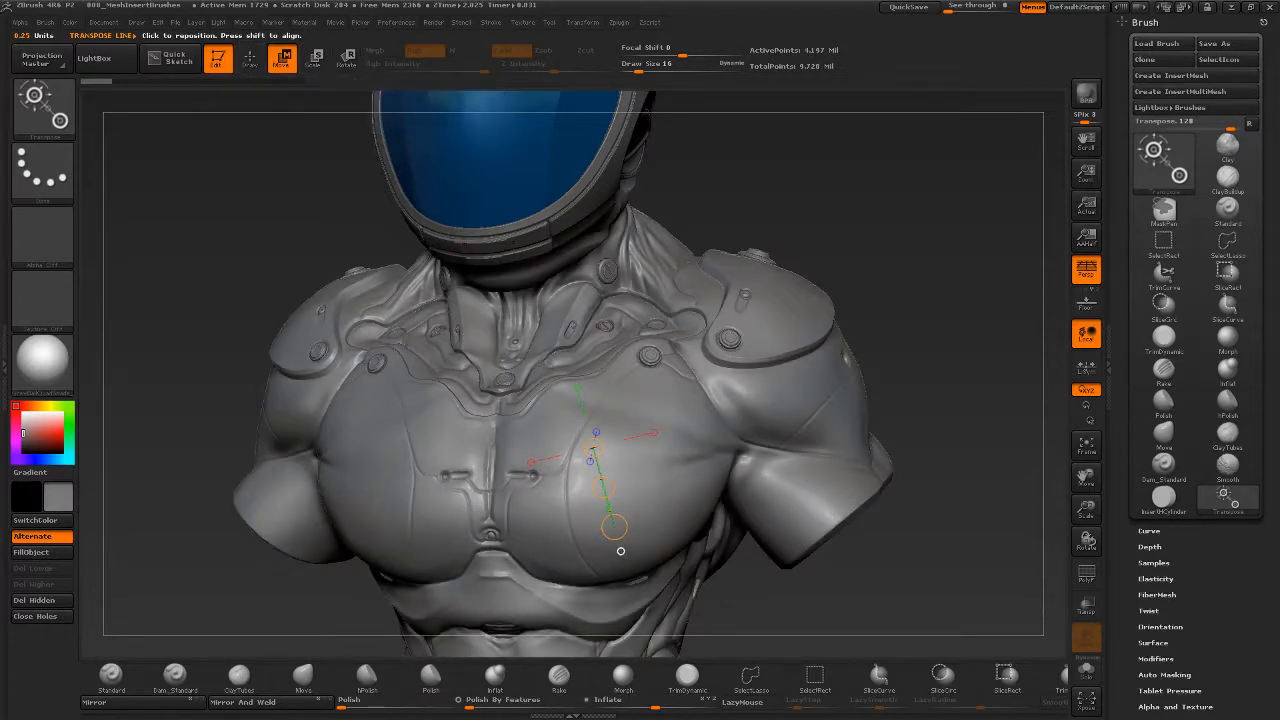
{"action": "left_click", "coordinate": [258, 62]}
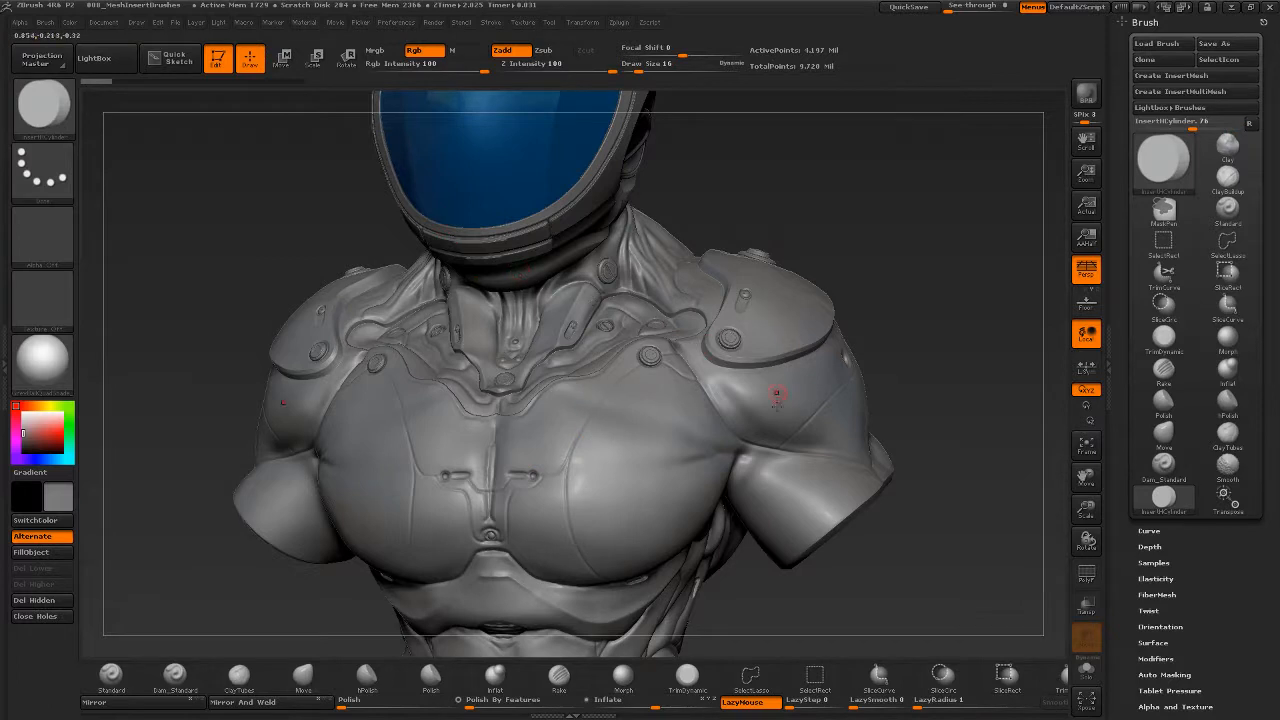
- Select the IMM Ind. Parts insert mesh brush
{"action": "key", "text": "b"}
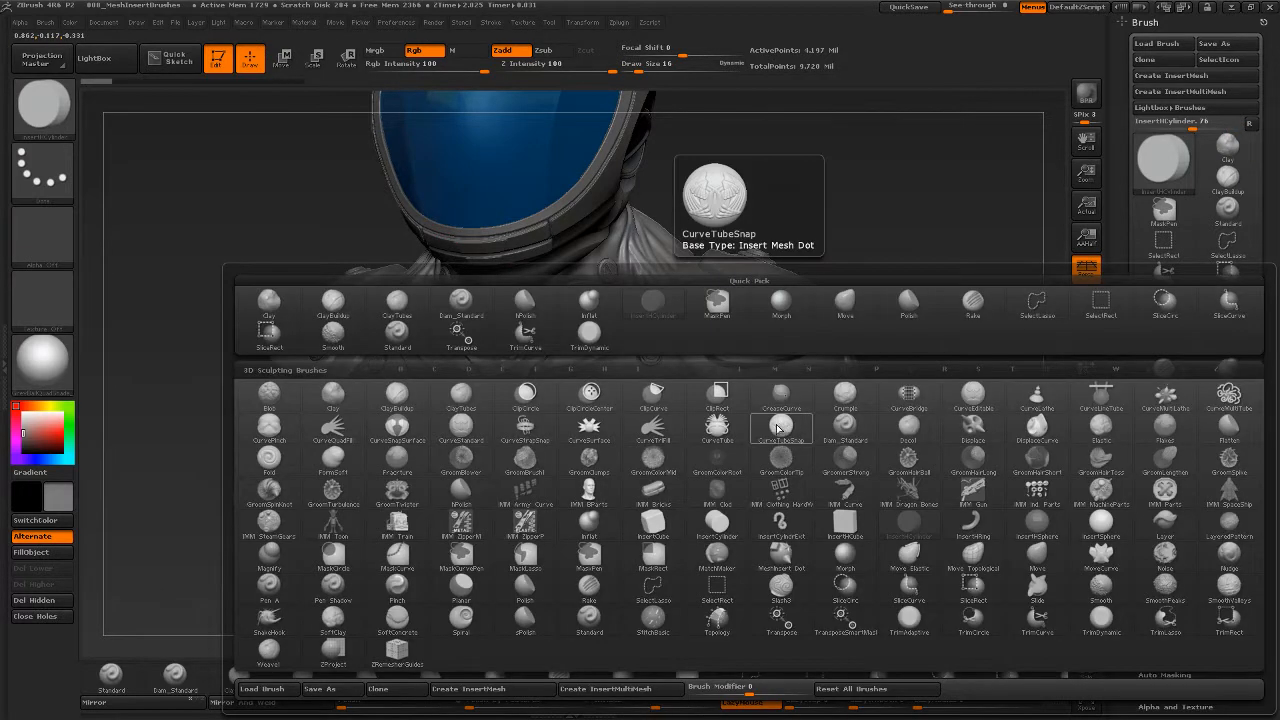
{"action": "key", "text": "i"}
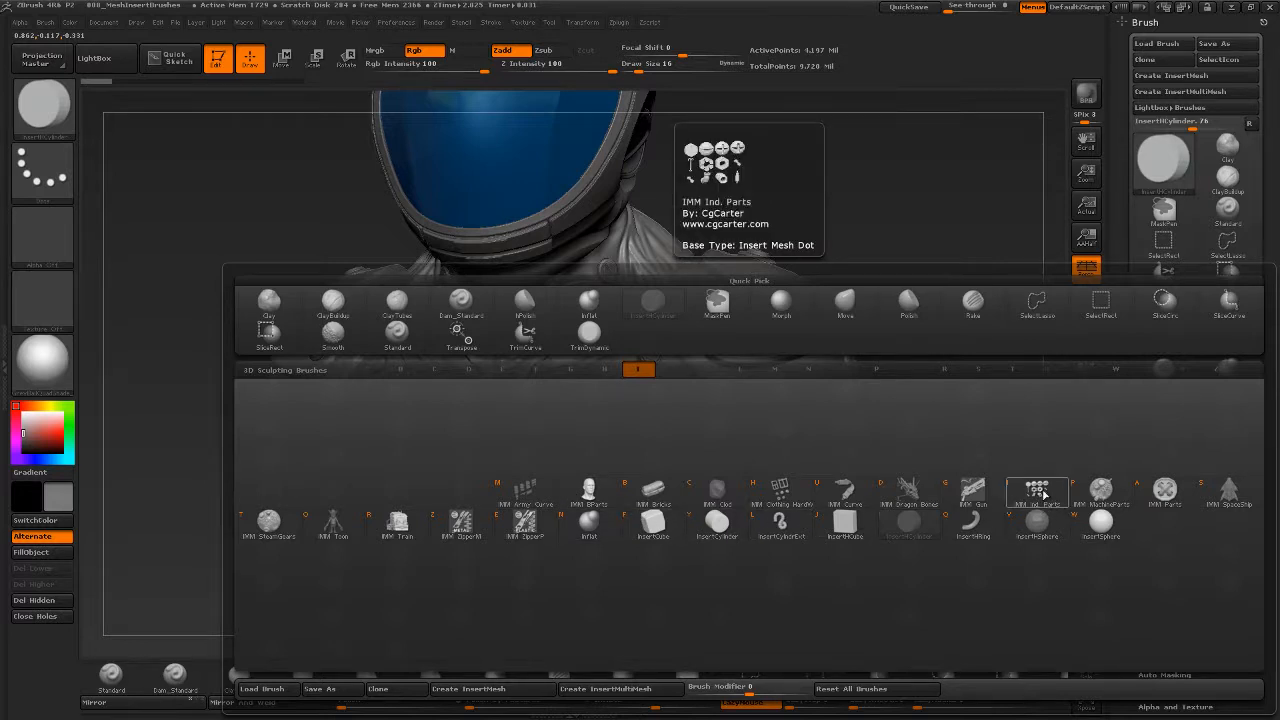
{"action": "left_click", "coordinate": [1035, 497]}
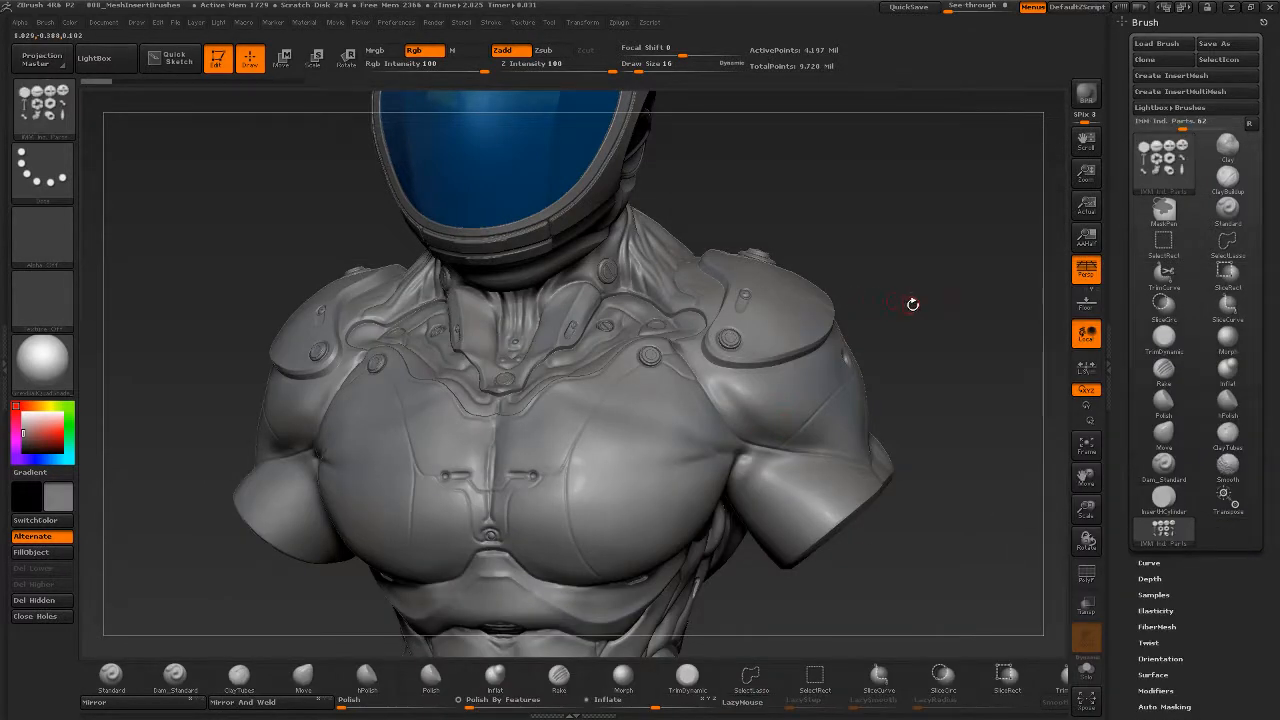
- Try inserting the hexagonal bolt head on the upper chest with Draw Size 23, and undo the insertion
{"action": "left_click_drag", "start_coordinate": [912, 304], "coordinate": [865, 300]}
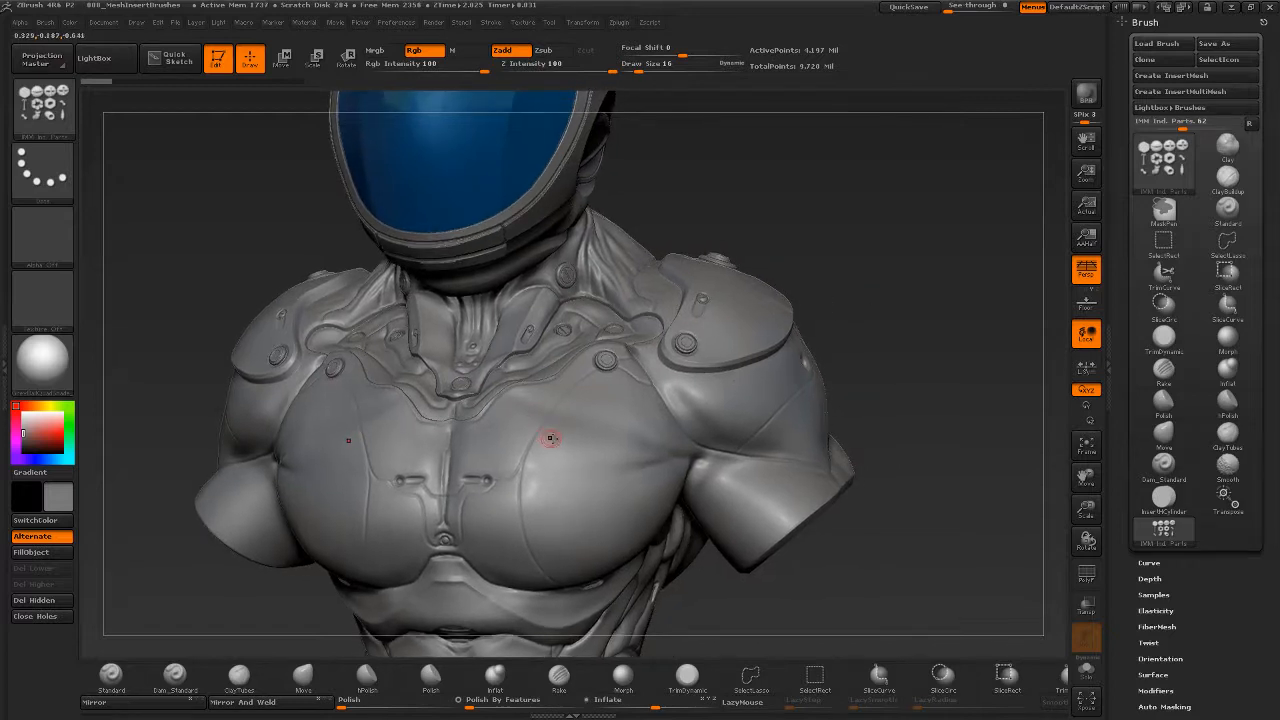
{"action": "key", "text": "s"}
{"action": "mouse_move", "coordinate": [561, 437]}
{"action": "left_mouse_down"}
{"action": "mouse_move", "coordinate": [584, 440]}
{"action": "mouse_move", "coordinate": [580, 457]}
{"action": "left_mouse_up"}
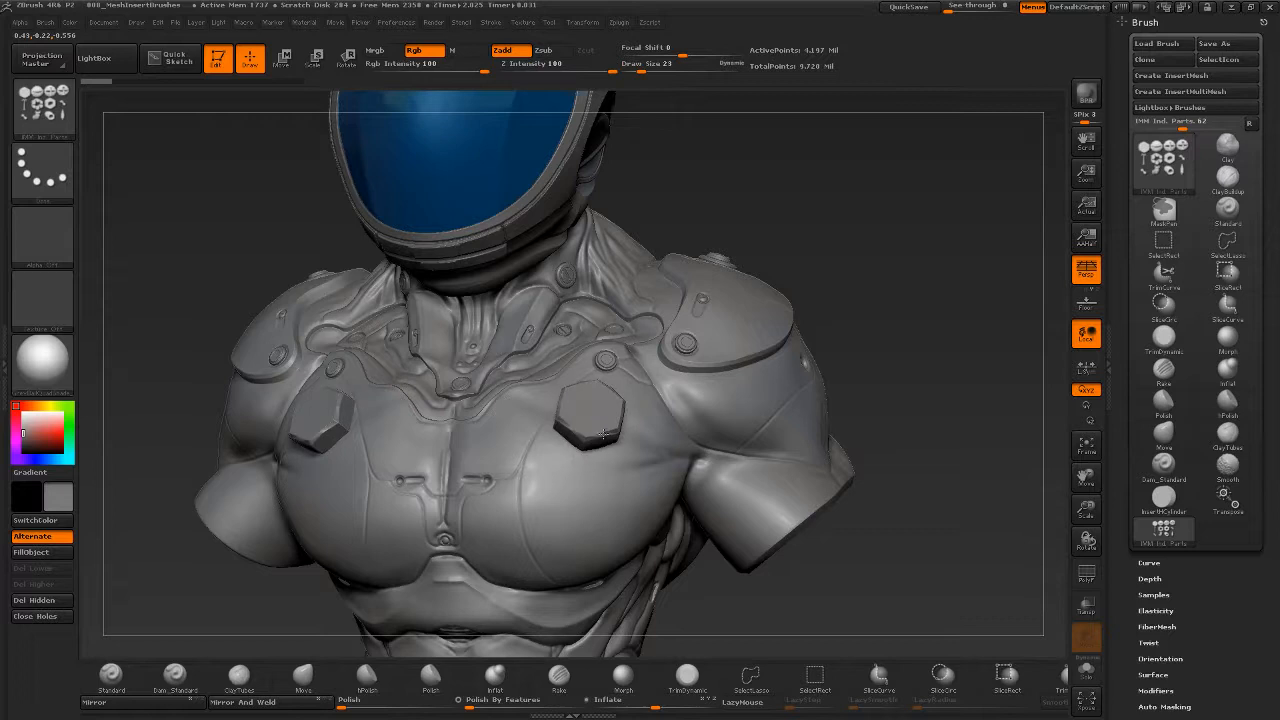
{"action": "key", "text": "ctrl+z"}
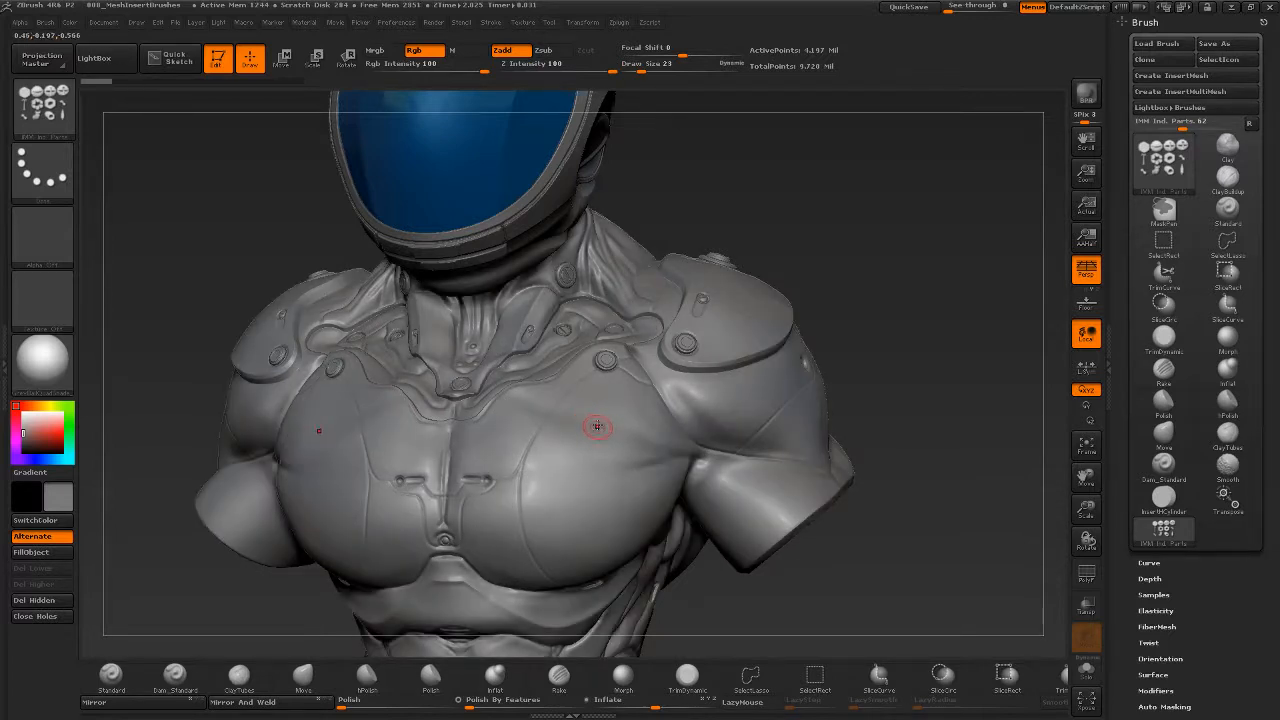
- Choose the Flat Head mesh, set Draw Size to 16, and insert three screws down each side of the chest
{"action": "key", "text": "m"}
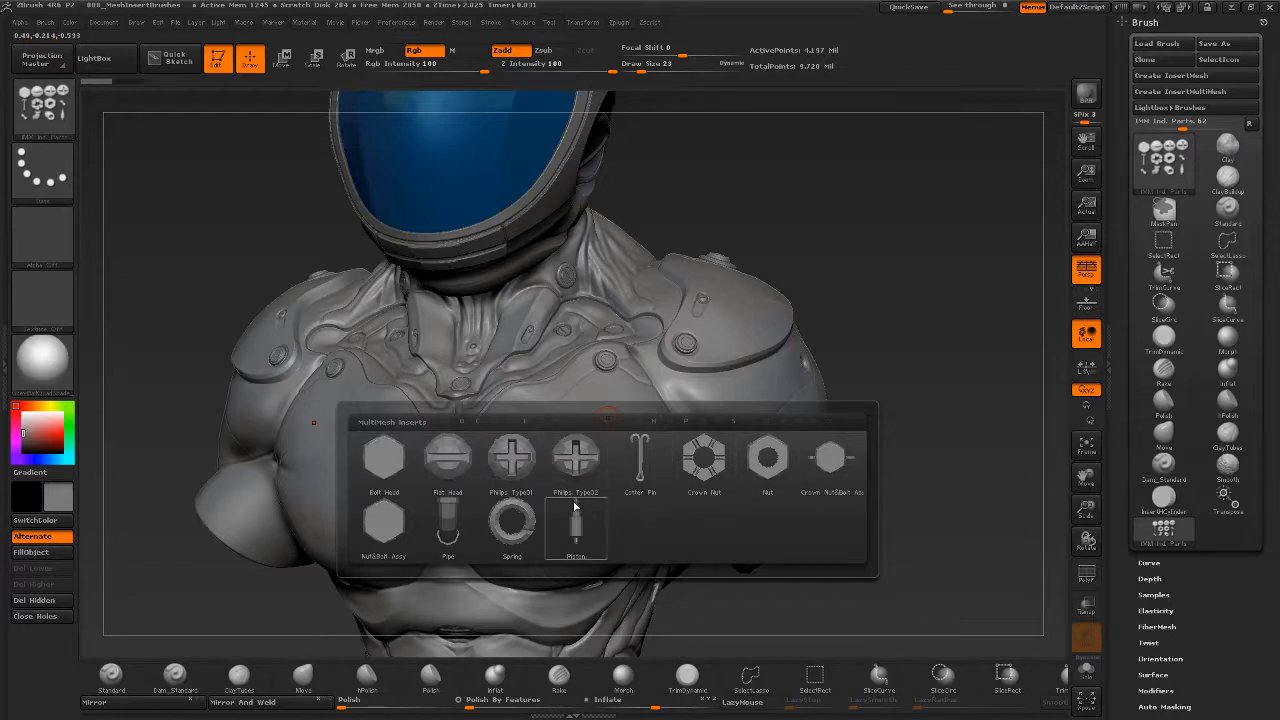
{"action": "left_click", "coordinate": [463, 470]}
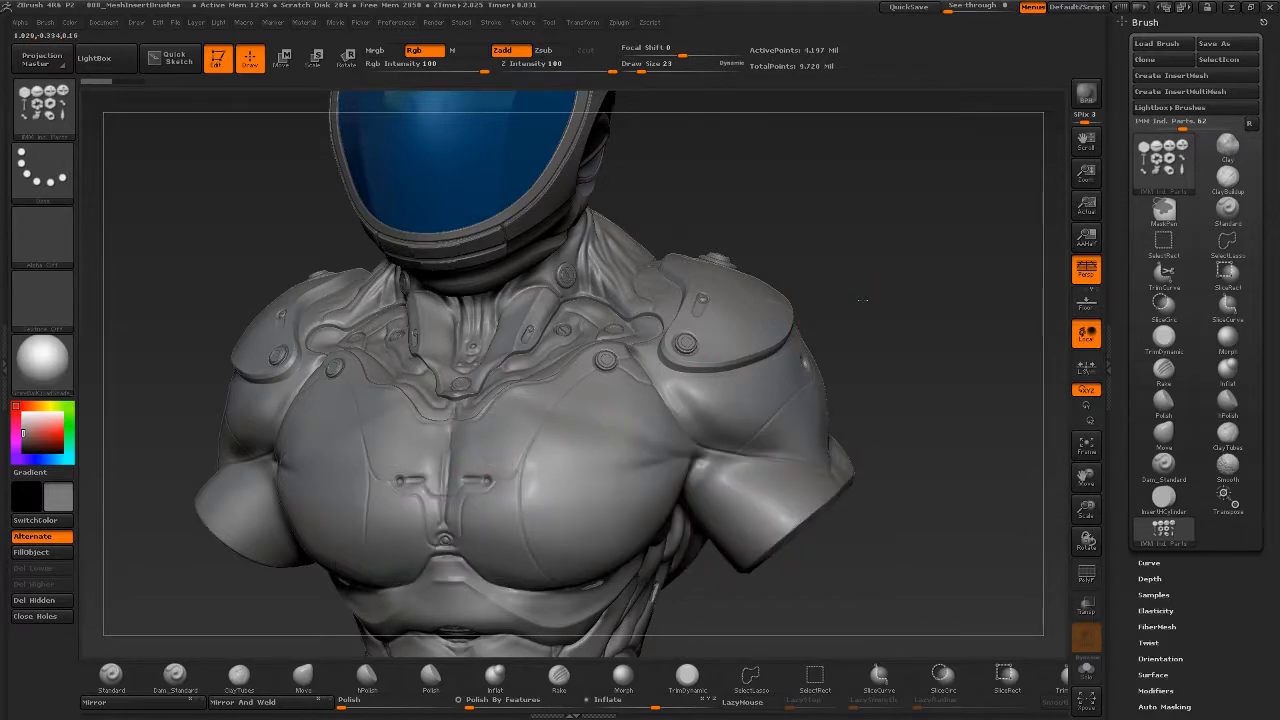
{"action": "mouse_move", "coordinate": [862, 299]}
{"action": "left_mouse_down"}
{"action": "mouse_move", "coordinate": [577, 400]}
{"action": "mouse_move", "coordinate": [595, 397]}
{"action": "left_mouse_up"}
{"action": "key", "text": "s"}
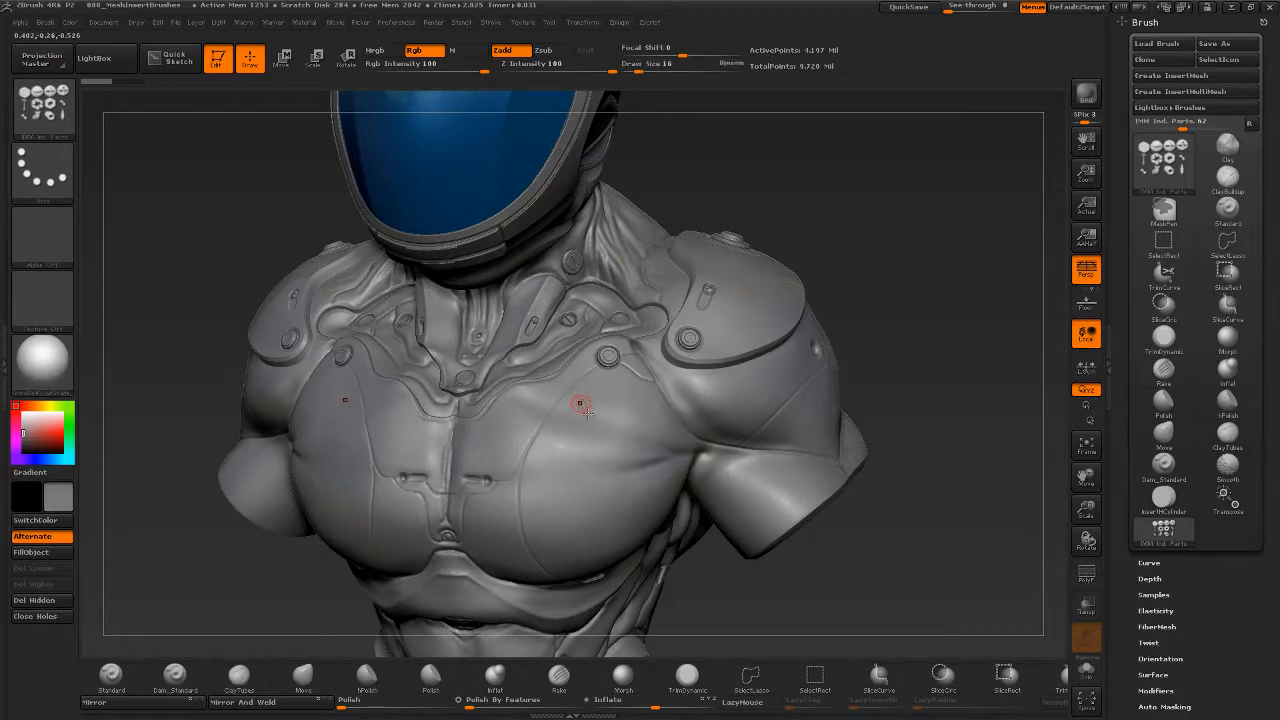
{"action": "left_click_drag", "start_coordinate": [580, 403], "coordinate": [544, 479]}
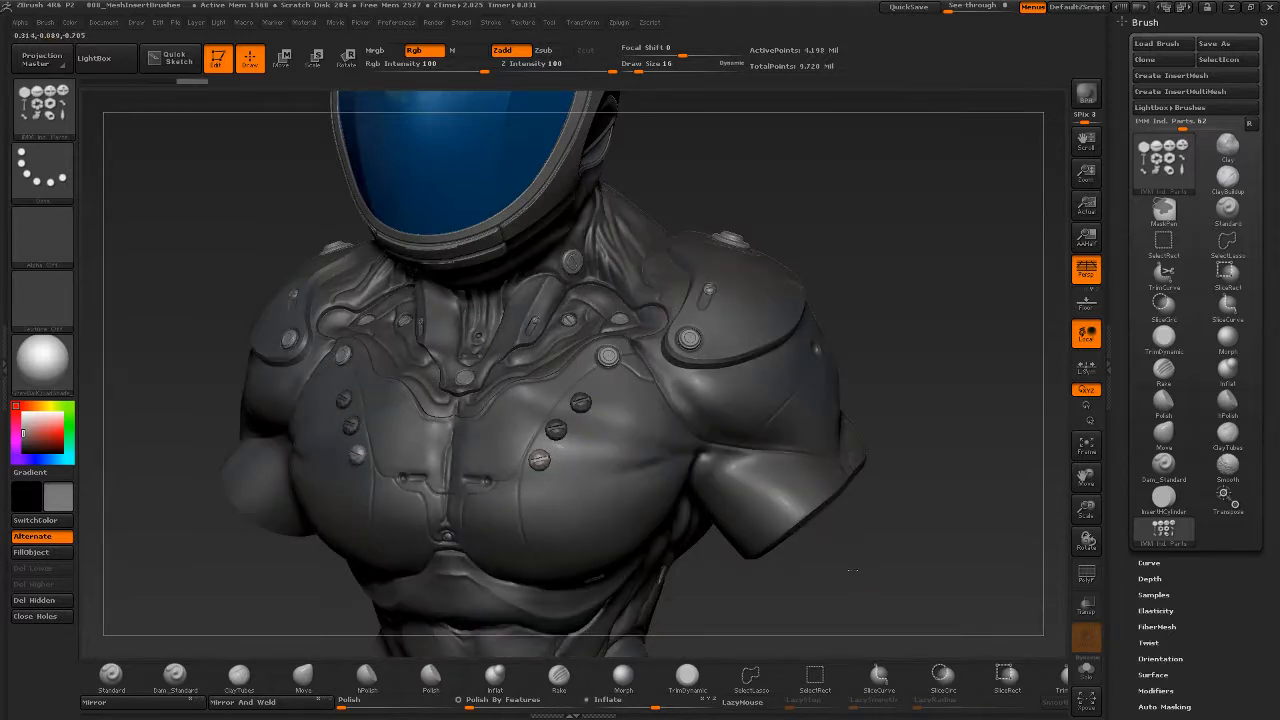
- Try clearing the mask on the body around the inserted screws, and undo the mask change
{"action": "left_click_drag", "start_coordinate": [848, 566], "coordinate": [779, 590]}
{"action": "left_click_drag", "start_coordinate": [815, 534], "coordinate": [881, 527]}
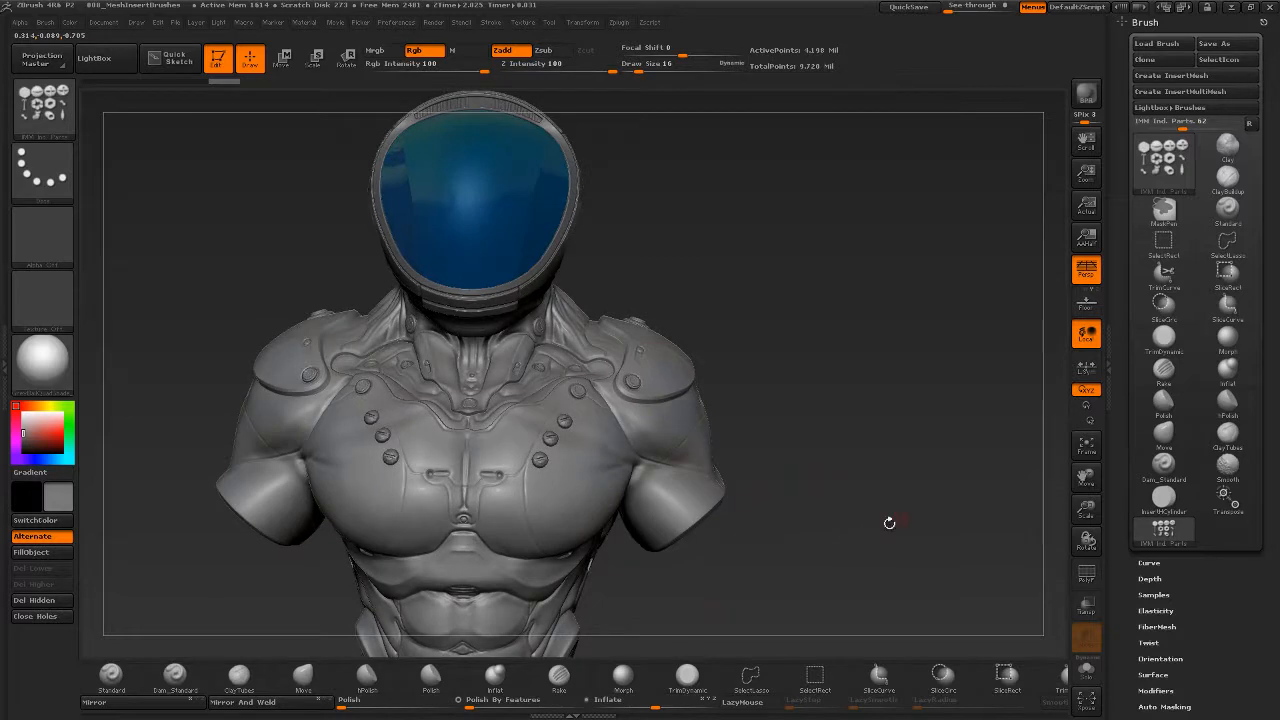
{"action": "key", "text": "ctrl"}
{"action": "key", "text": "ctrl+z"}
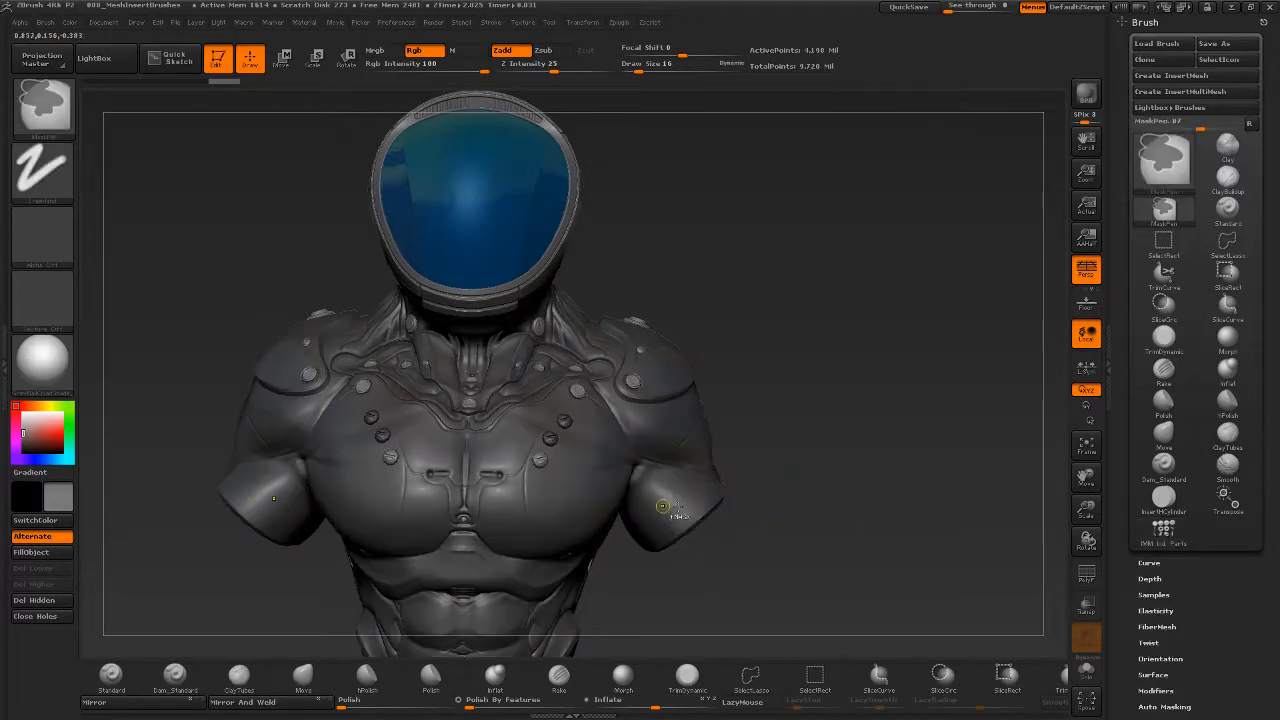
{"action": "left_click_drag", "start_coordinate": [792, 542], "coordinate": [851, 533]}
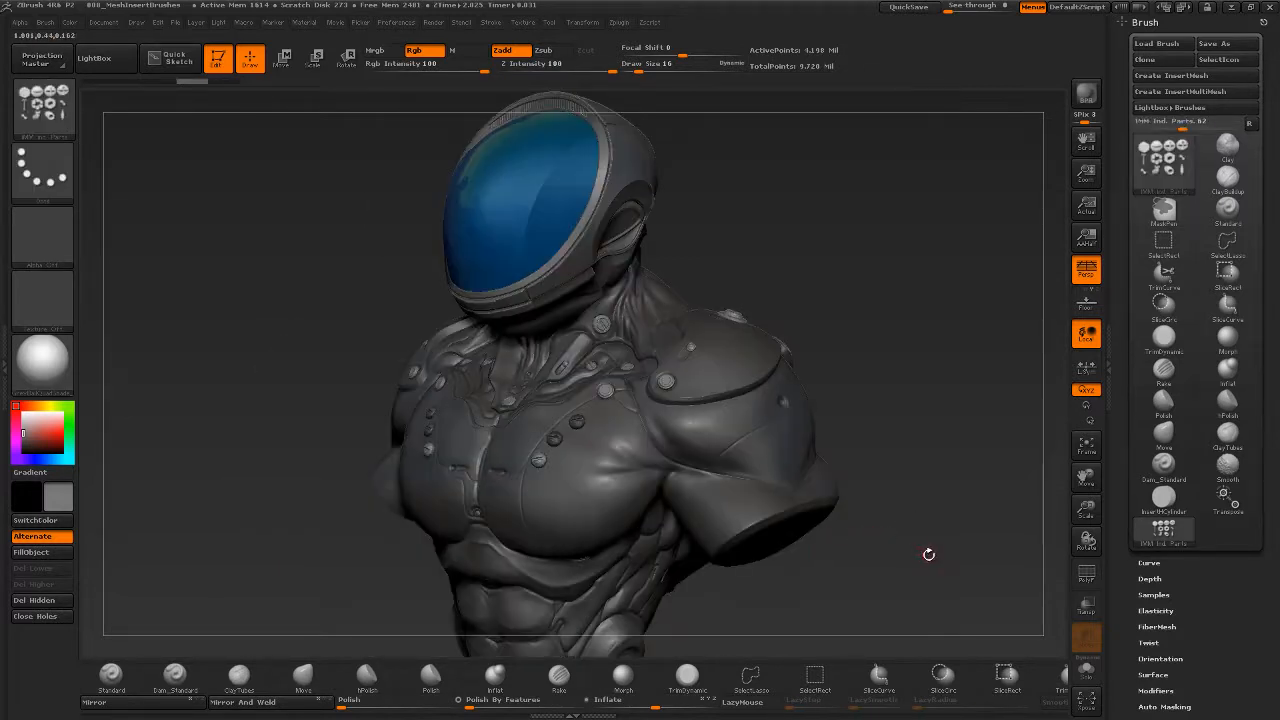
{"action": "left_click_drag", "start_coordinate": [927, 557], "coordinate": [870, 552]}
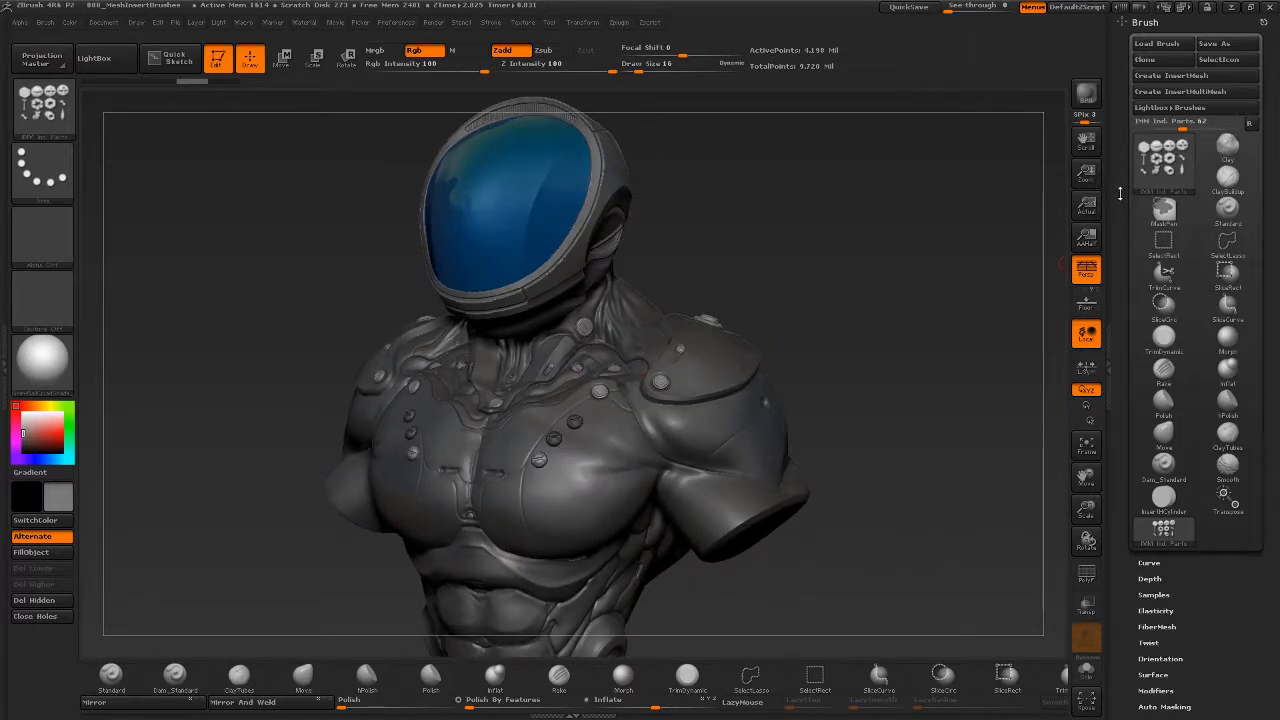
- Split the unmasked lowest pair of chest screws from the Body subtool with Split Unmasked Points
{"action": "scroll", "coordinate": [1150, 160], "scroll_direction": "down", "scroll_amount": 5}
{"action": "scroll", "coordinate": [1150, 380], "scroll_direction": "down", "scroll_amount": 5}
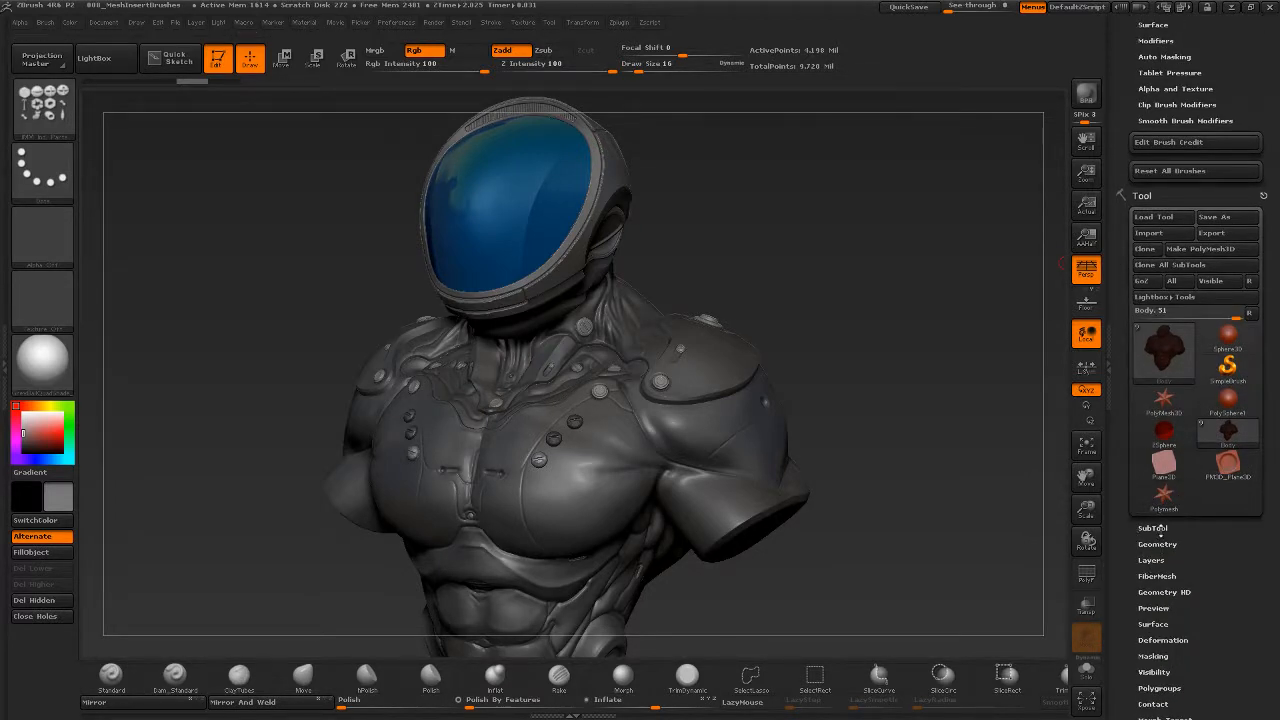
{"action": "left_click", "coordinate": [1152, 527]}
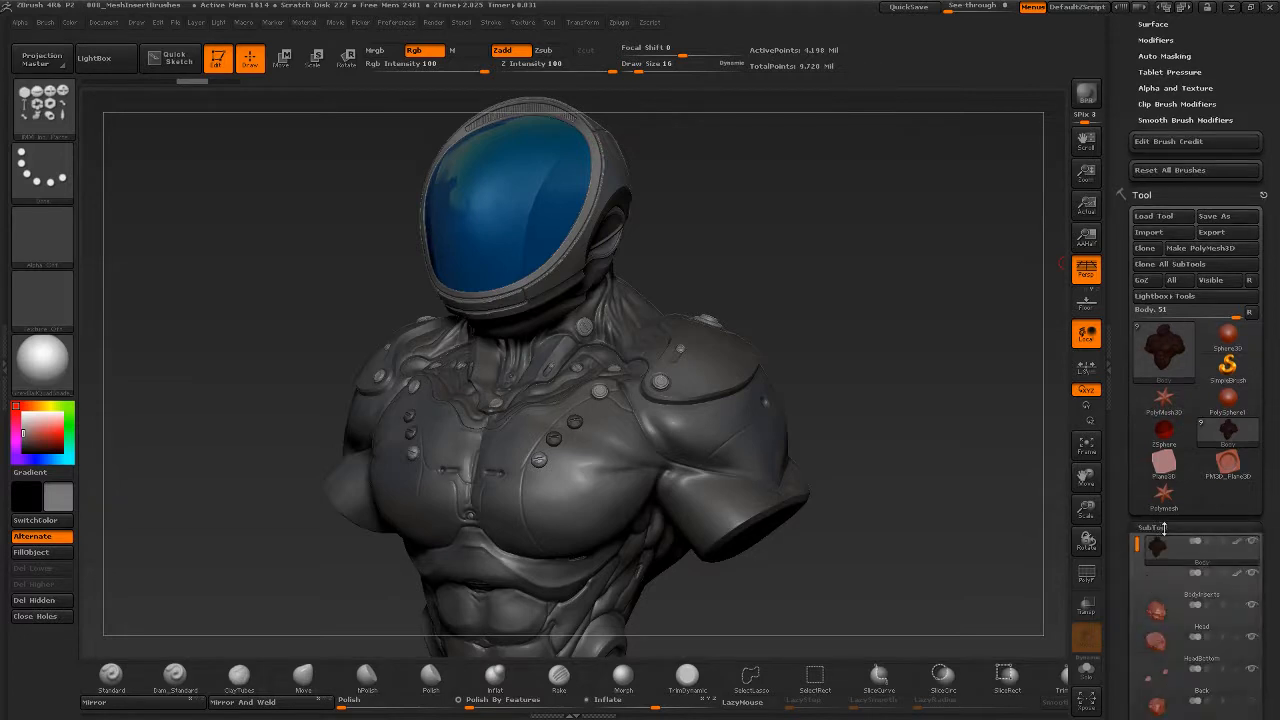
{"action": "scroll", "coordinate": [1150, 500], "scroll_direction": "down", "scroll_amount": 6}
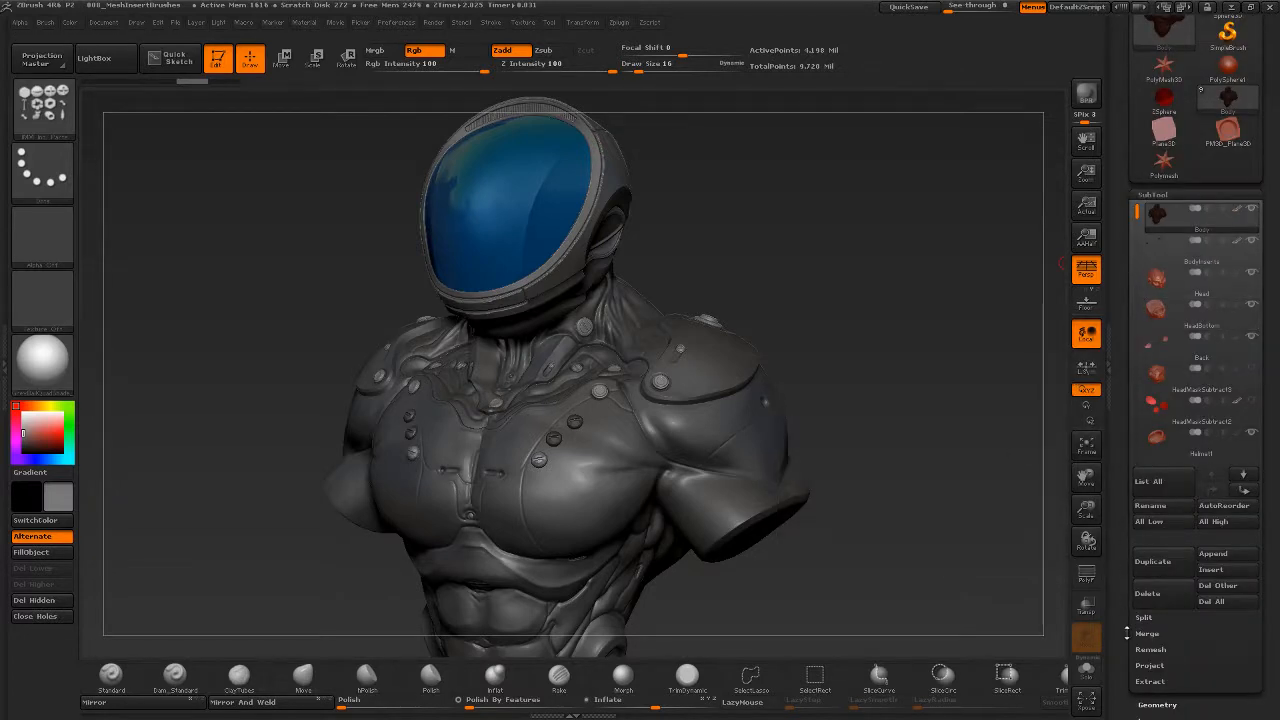
{"action": "scroll", "coordinate": [1130, 630], "scroll_direction": "down", "scroll_amount": 2}
{"action": "left_click", "coordinate": [1146, 548]}
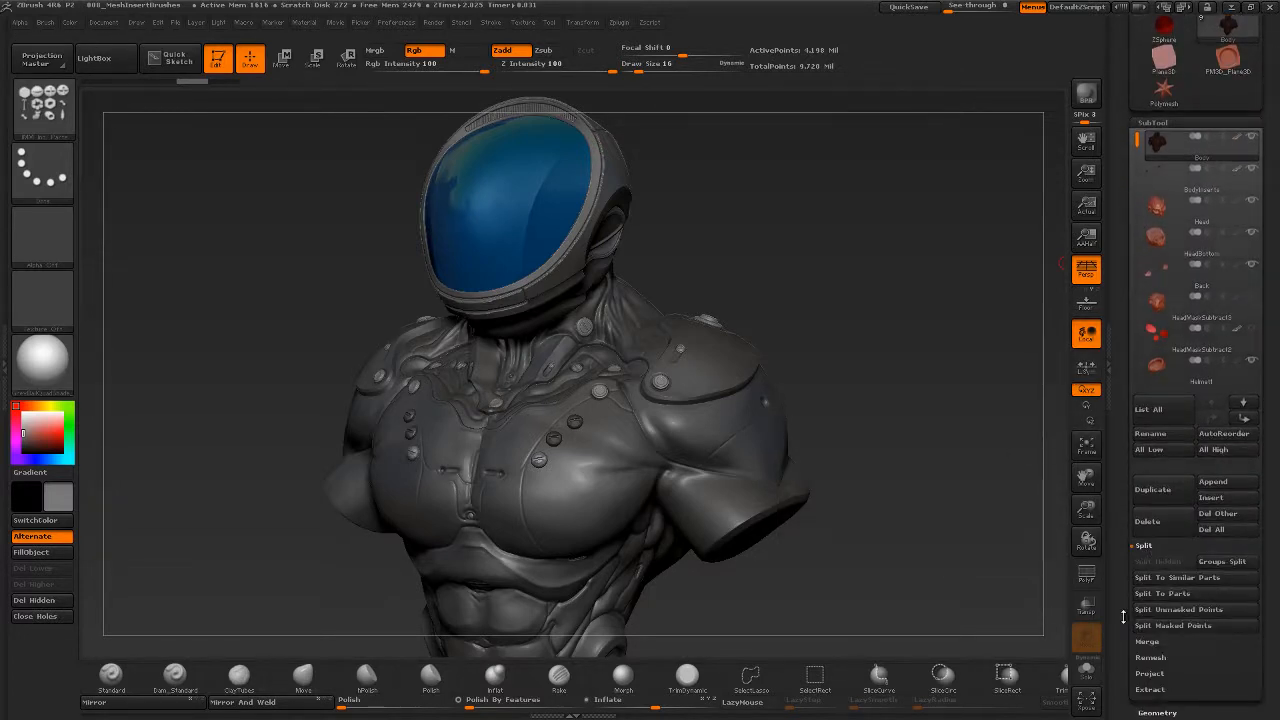
{"action": "scroll", "coordinate": [1180, 600], "scroll_direction": "down", "scroll_amount": 2}
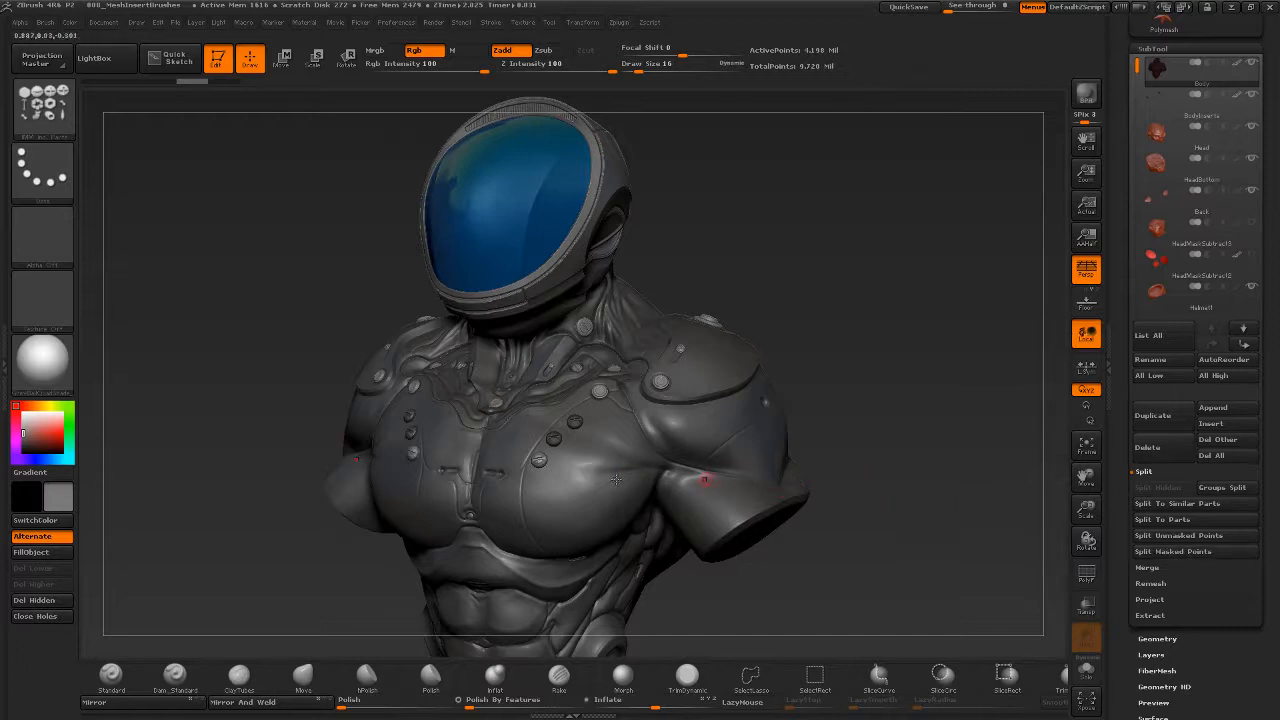
{"action": "left_click", "coordinate": [1181, 538]}
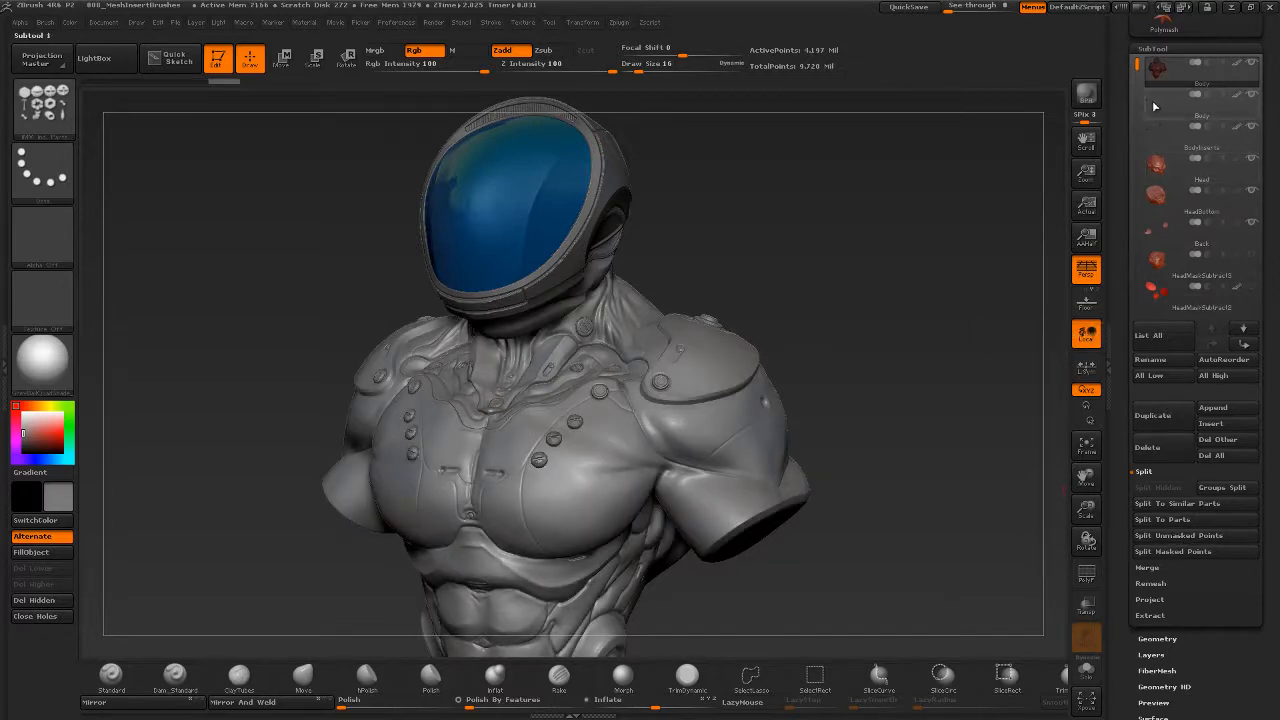
- Select the split-off screw subtool and check it on its own in Solo mode, returning to the full model
{"action": "left_click", "coordinate": [1160, 106]}
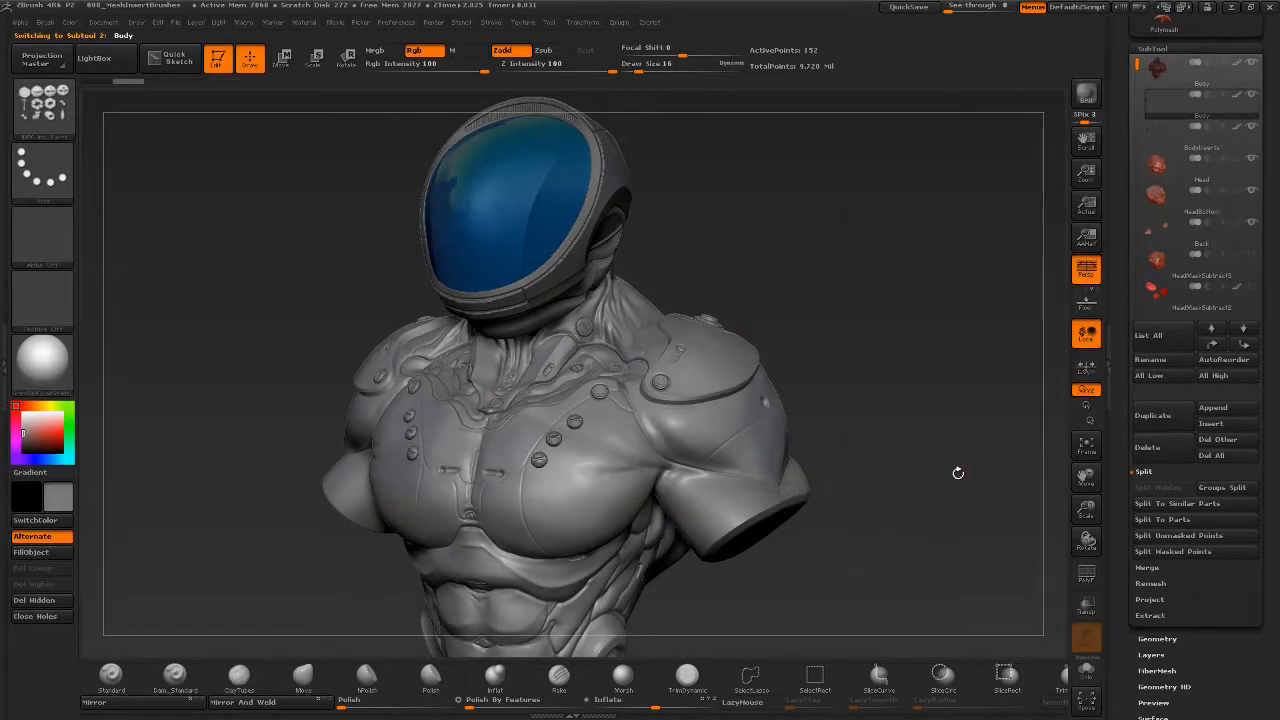
{"action": "left_click", "coordinate": [1086, 668]}
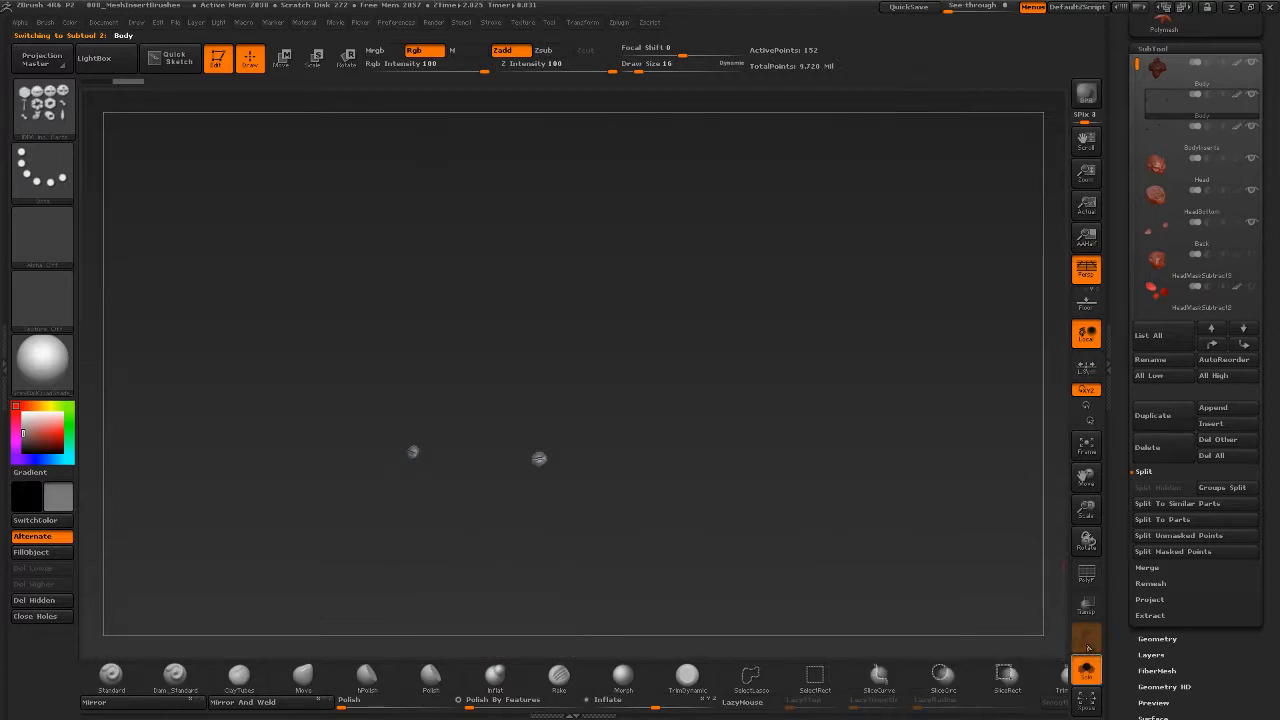
{"action": "left_click_drag", "start_coordinate": [636, 472], "coordinate": [648, 474]}
{"action": "left_click", "coordinate": [1086, 670]}
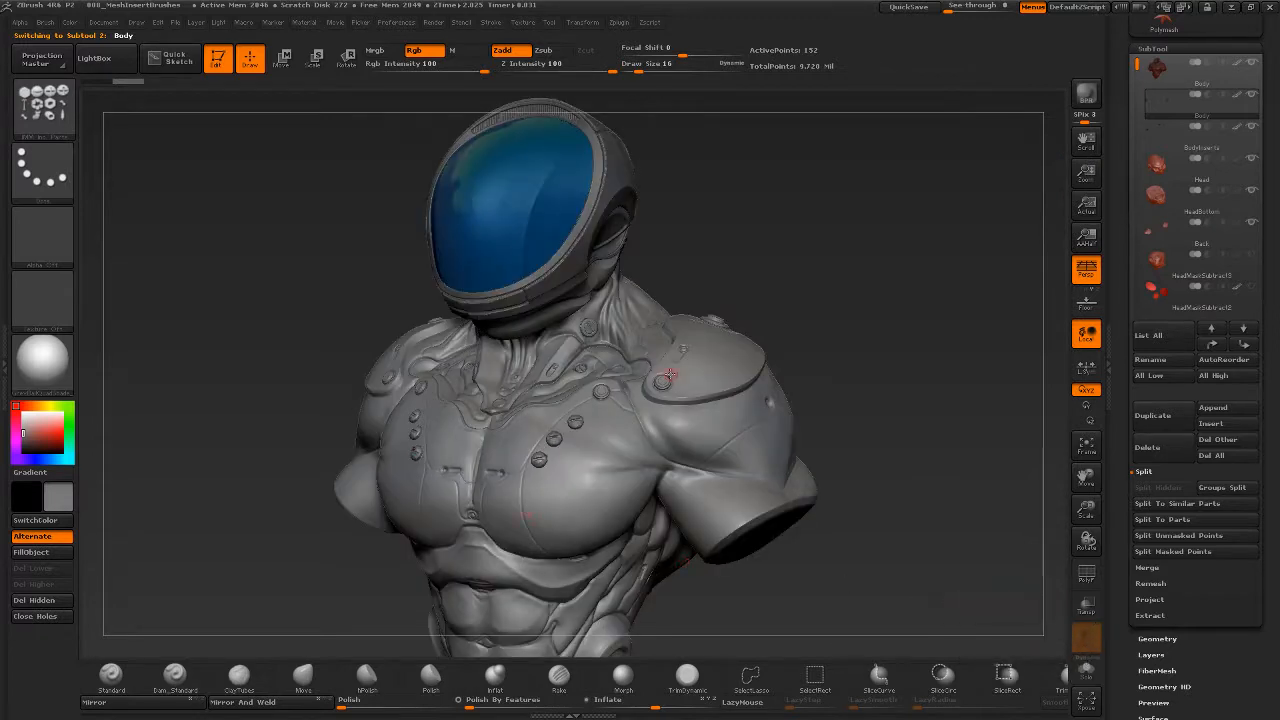
- Isolate the screw subtool in Solo mode, subdivide it twice, and show the full torso again
{"action": "left_click", "coordinate": [1086, 670]}
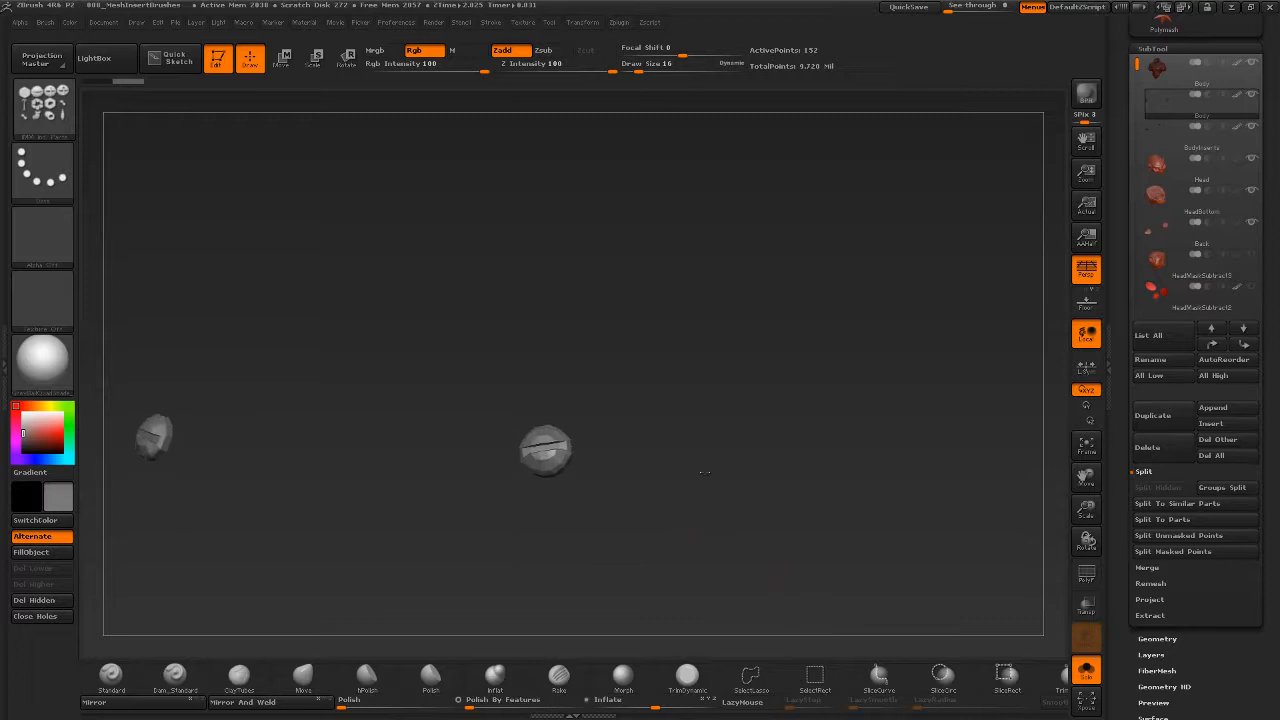
{"action": "key", "text": "ctrl"}
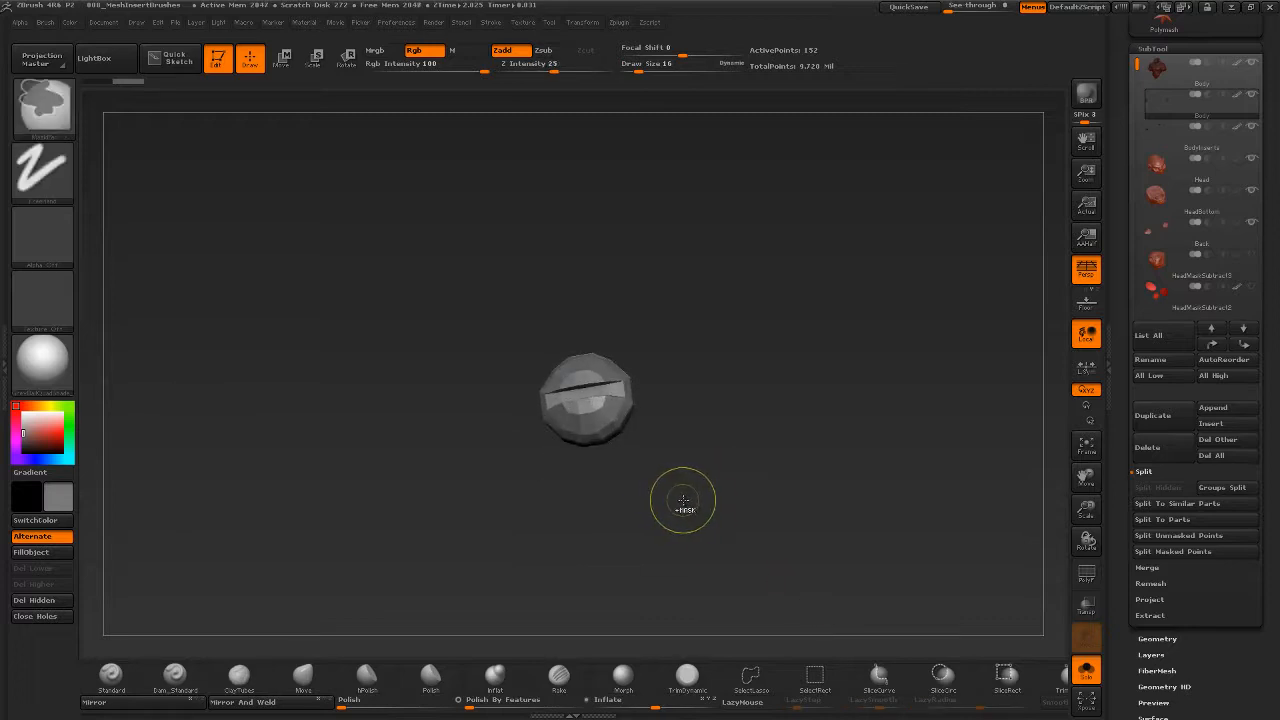
{"action": "key", "text": "ctrl+d"}
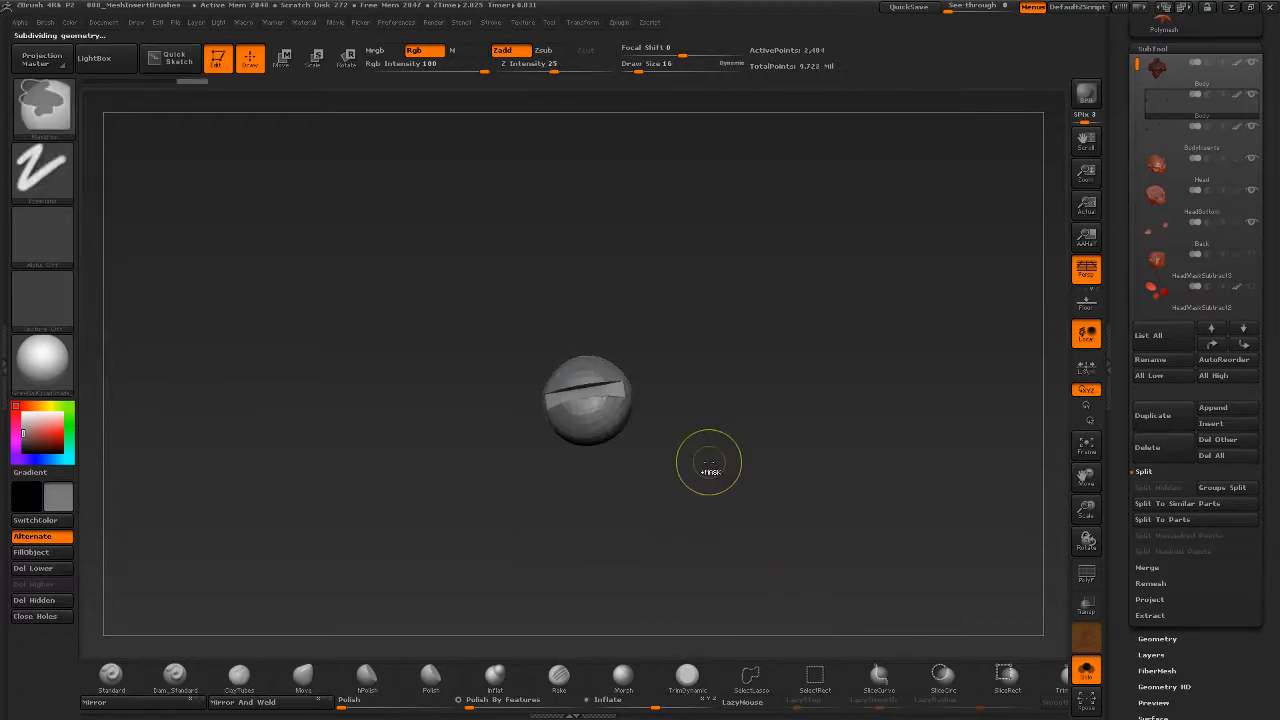
{"action": "key", "text": "ctrl+d"}
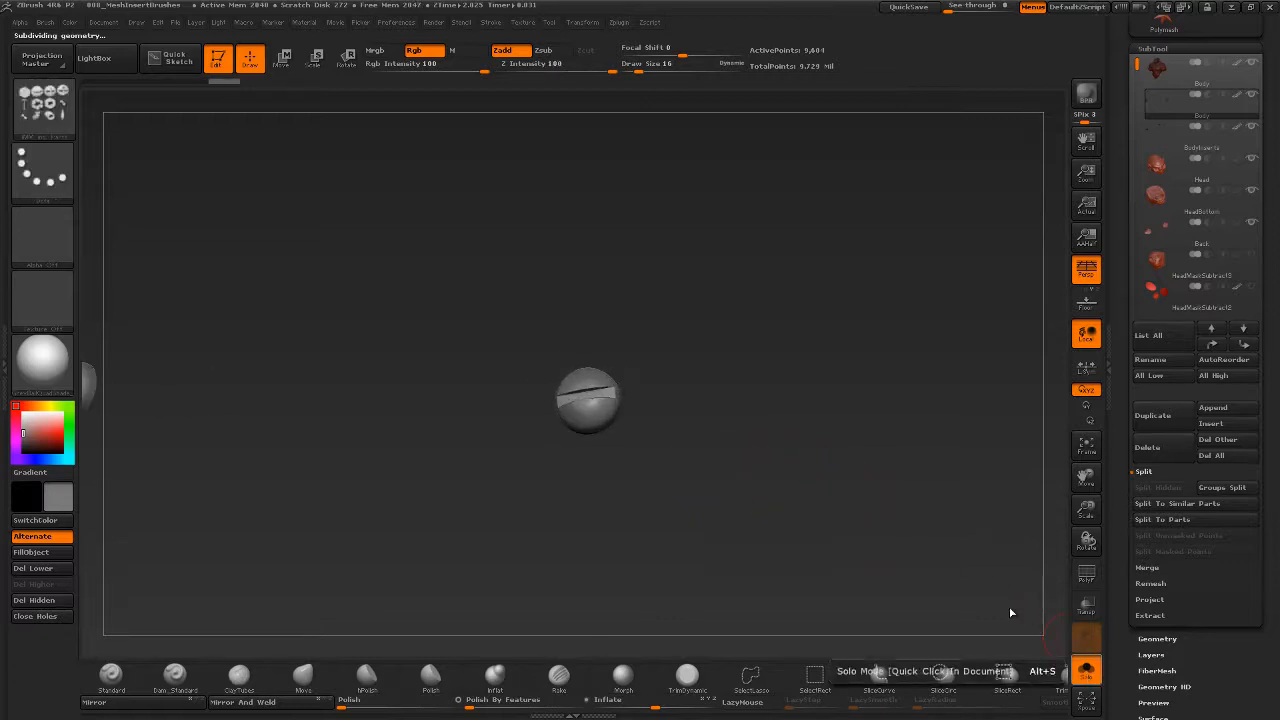
{"action": "left_click", "coordinate": [1086, 670]}
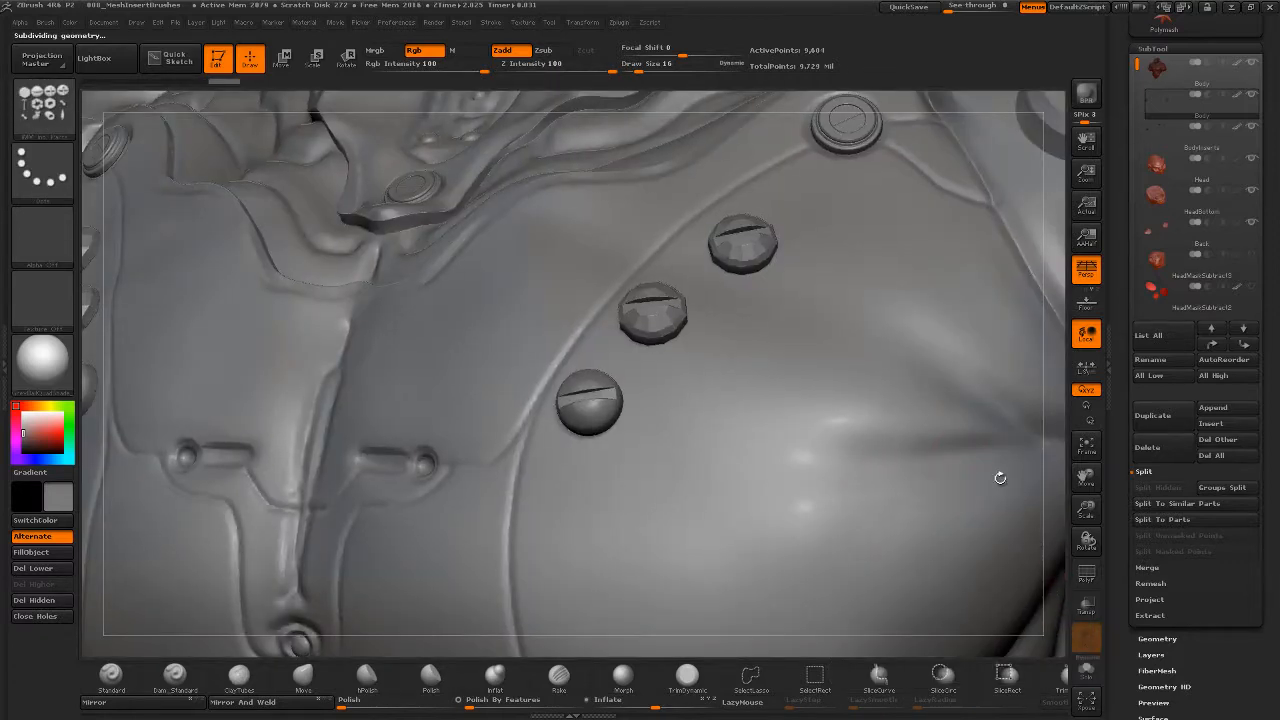
{"action": "mouse_move", "coordinate": [982, 467]}
{"action": "right_mouse_down", "text": "ctrl"}
{"action": "mouse_move", "coordinate": [998, 486]}
{"action": "mouse_move", "coordinate": [738, 409]}
{"action": "mouse_move", "coordinate": [630, 356]}
{"action": "mouse_move", "coordinate": [618, 363]}
{"action": "right_mouse_up", "text": "ctrl"}
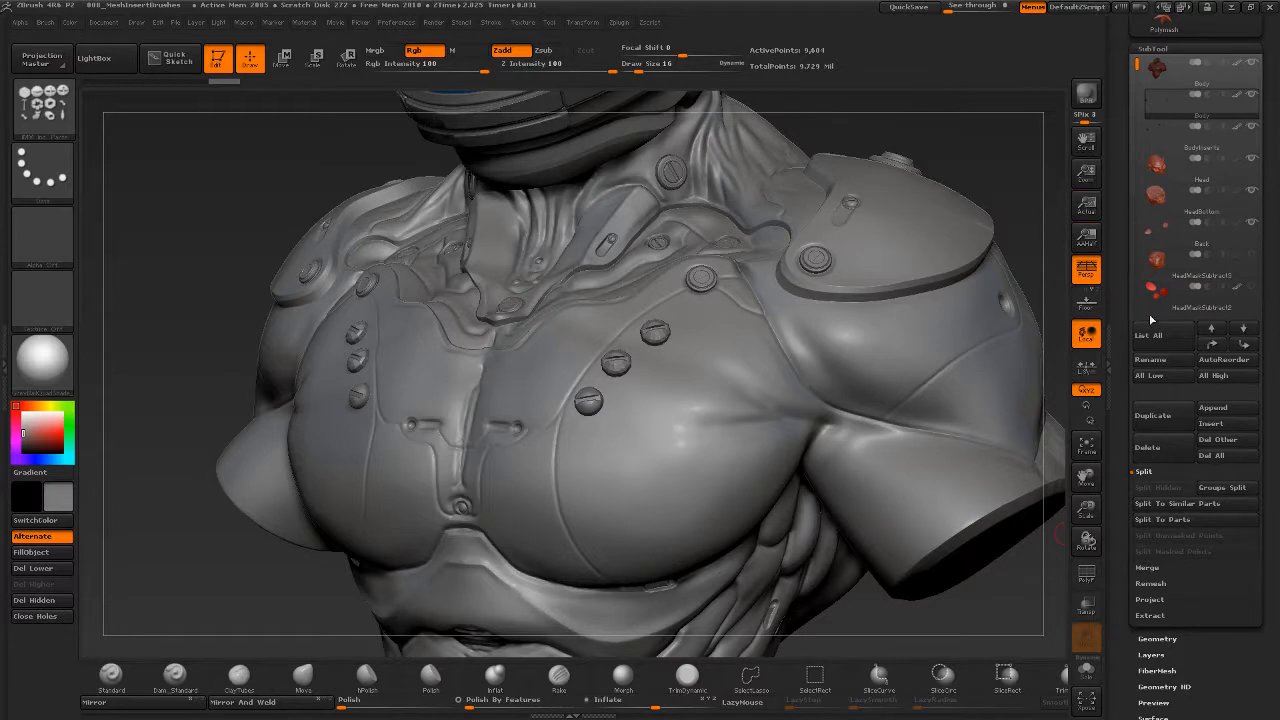
- Delete the subdivided screw subtool and make the original Body subtool active
{"action": "left_click", "coordinate": [1166, 451]}
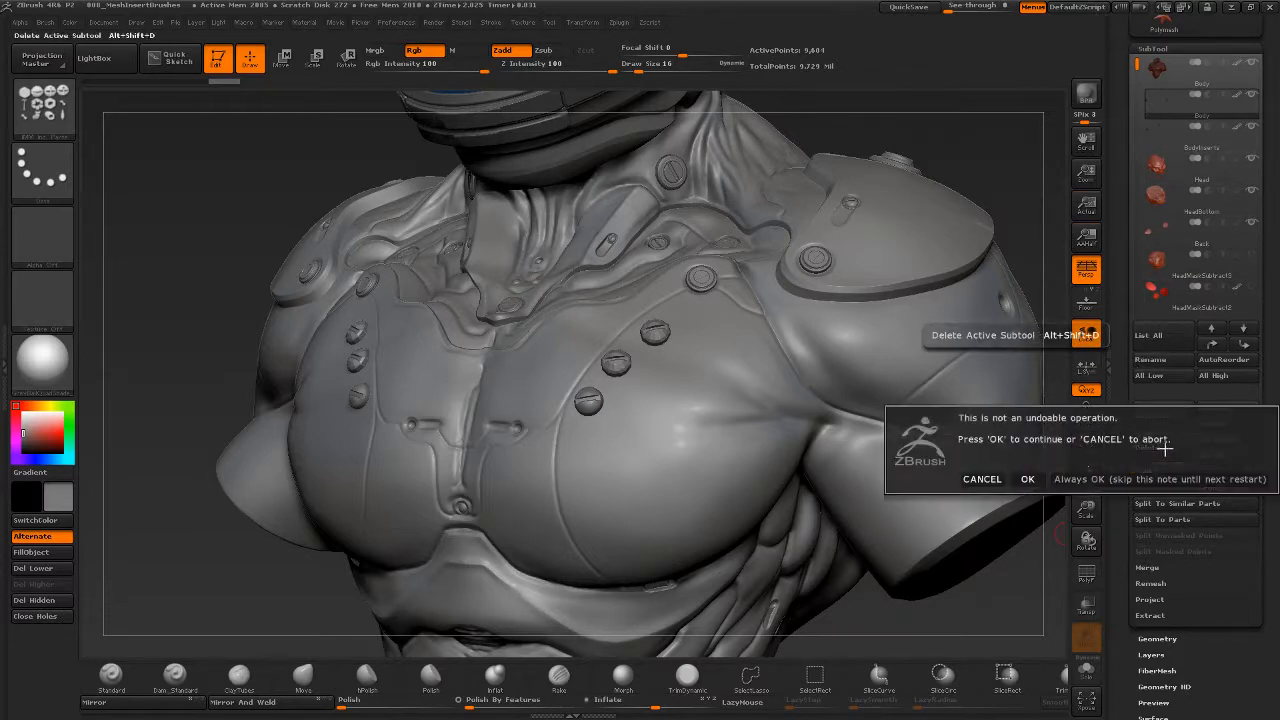
{"action": "left_click", "coordinate": [1022, 479]}
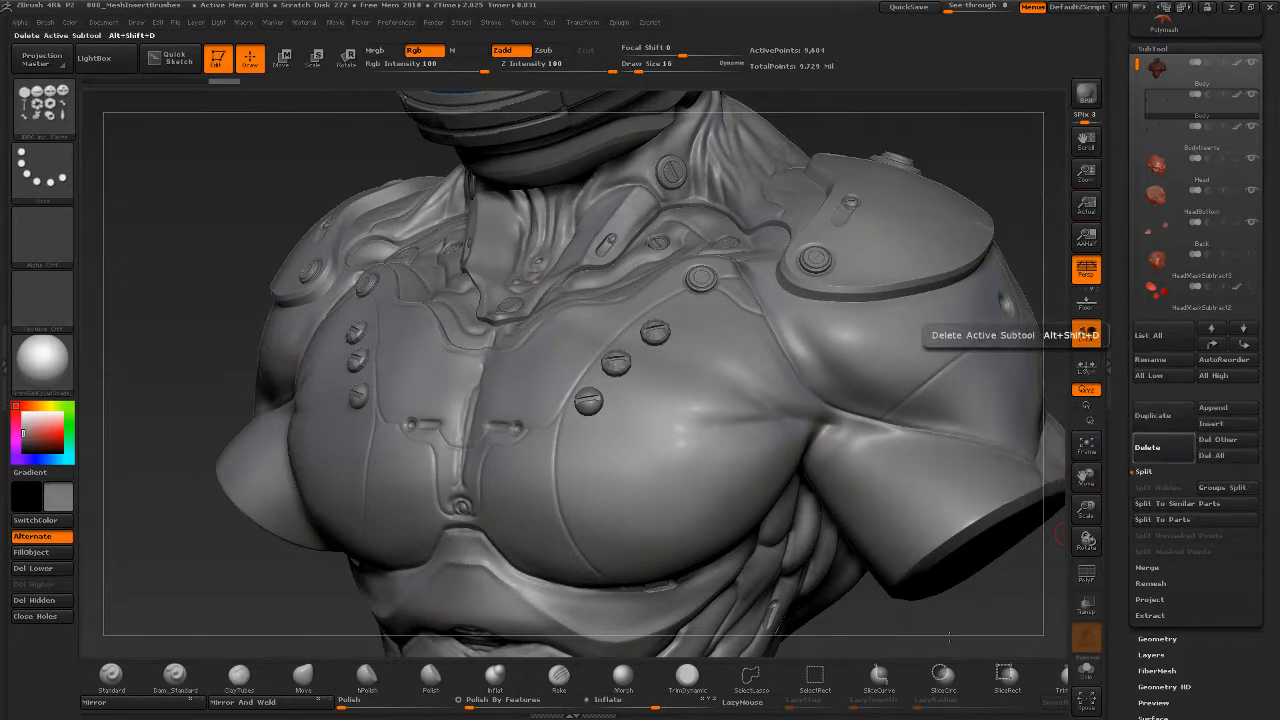
{"action": "left_click", "coordinate": [1157, 83]}
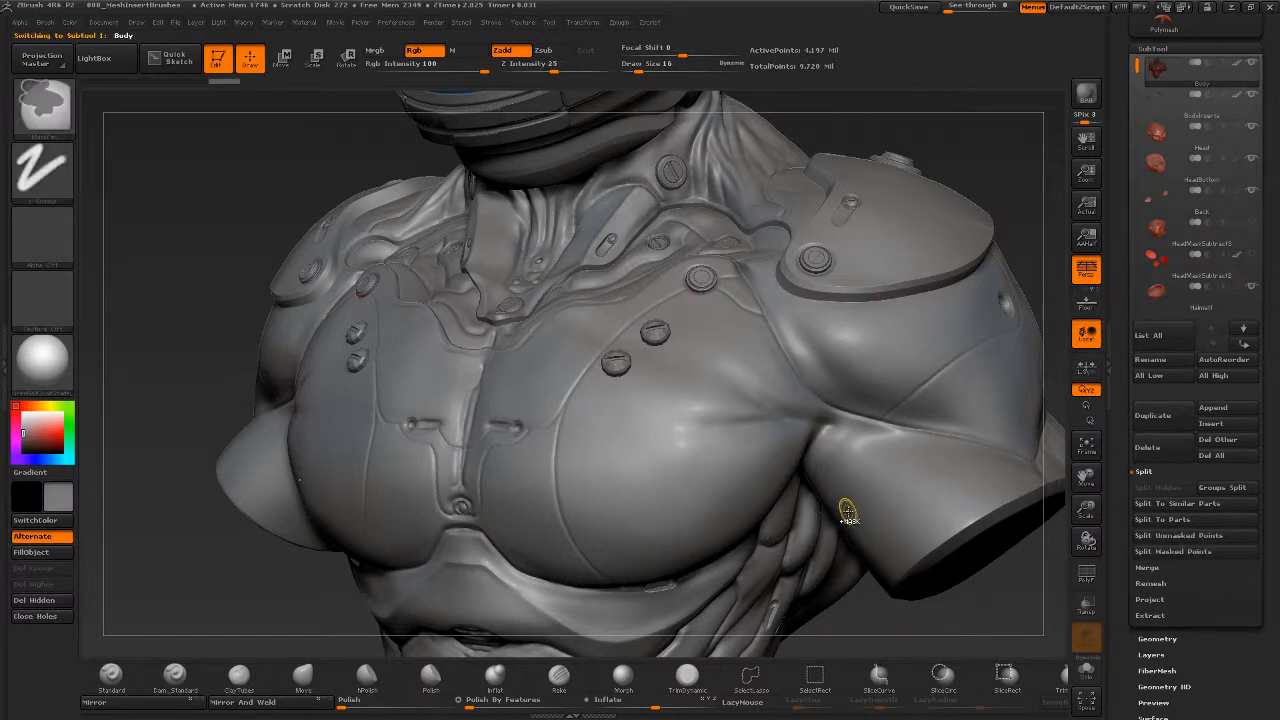
- Undo the split and all the screw insertions on the Body subtool's chest
{"action": "key", "text": "ctrl+a"}
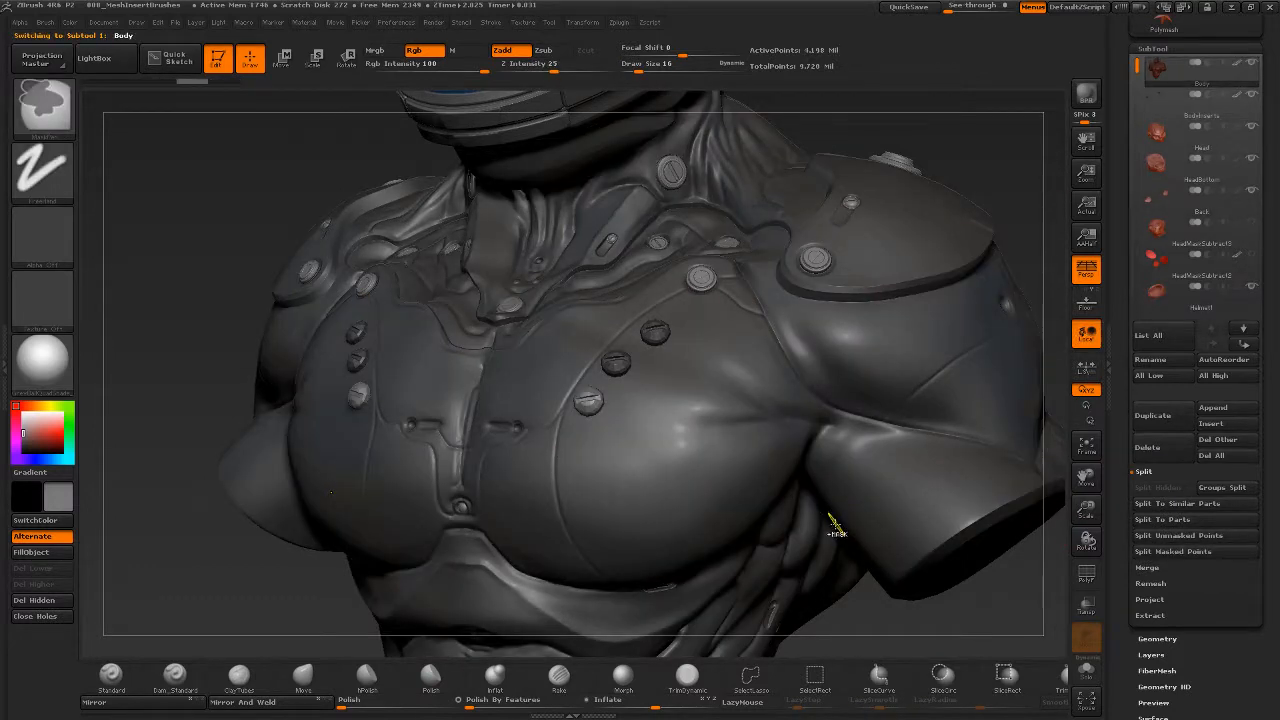
{"action": "key", "text": "ctrl+z"}
{"action": "key", "text": "ctrl+z"}
{"action": "key", "text": "ctrl+z"}
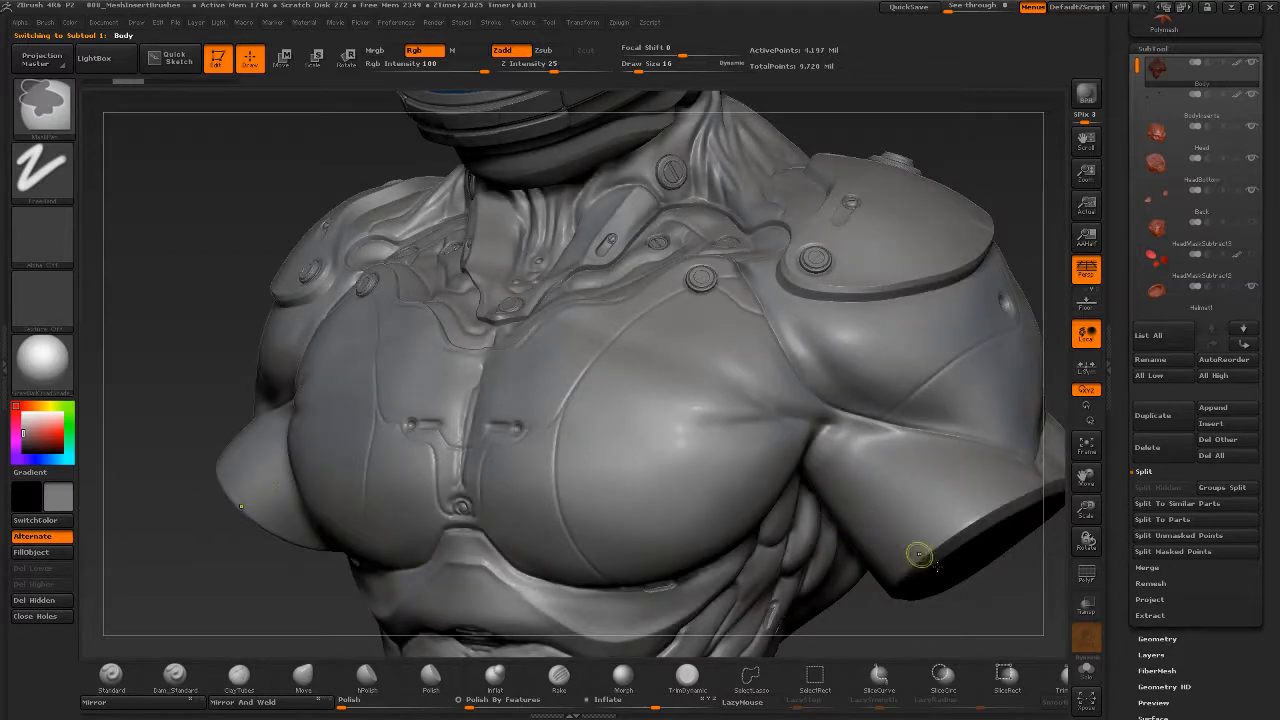
{"action": "key", "text": "ctrl+z"}
{"action": "left_click_drag", "start_coordinate": [974, 596], "coordinate": [874, 569]}
{"action": "left_click_drag", "start_coordinate": [806, 539], "coordinate": [809, 520], "text": "alt"}
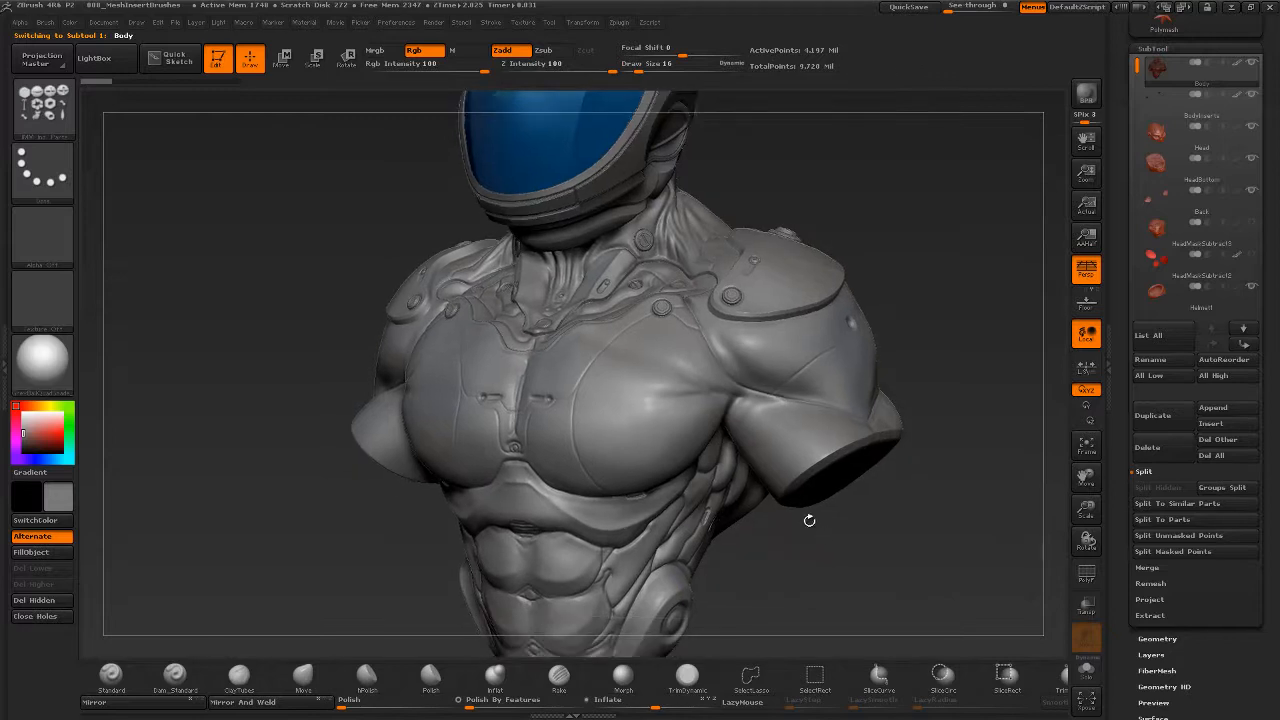
- Look through the insert brushes beginning with I and dismiss the brush palette
{"action": "key", "text": "b"}
{"action": "key", "text": "i"}
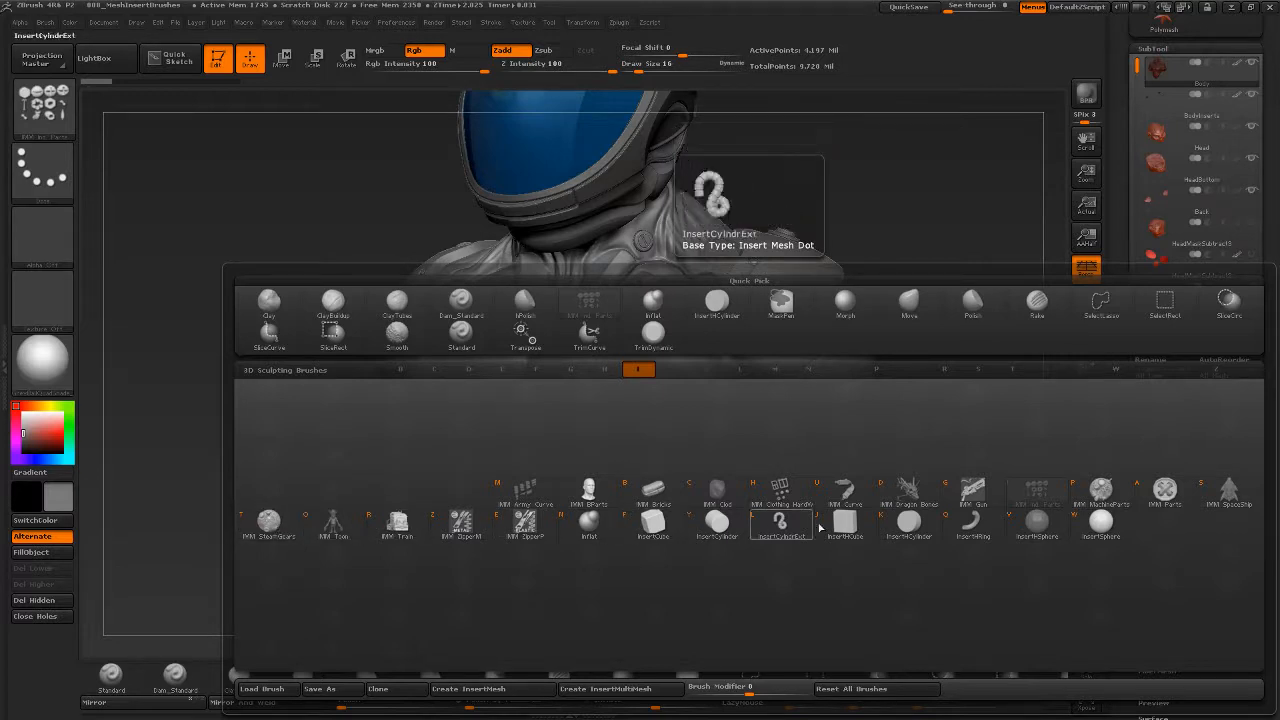
{"action": "left_click", "coordinate": [972, 542]}
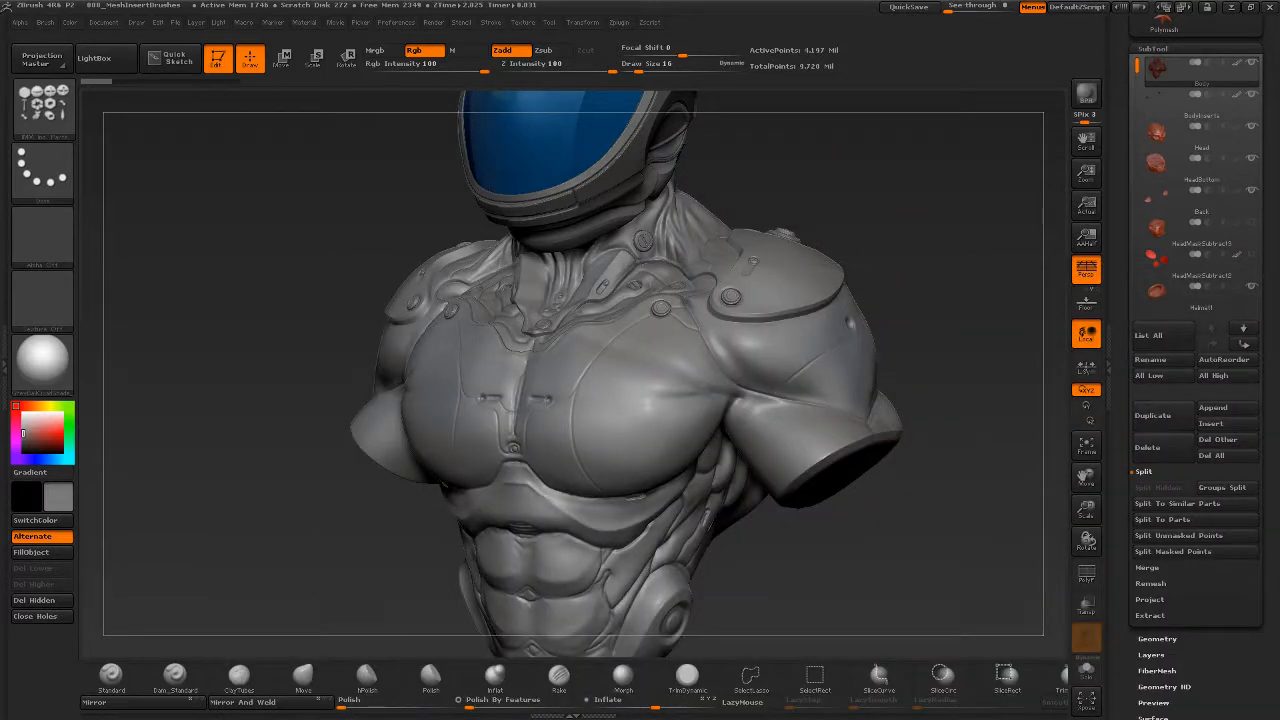
- Examine the bolts, discs and other inserted hardware on the torso's shoulders, neck and back
{"action": "left_click_drag", "start_coordinate": [868, 470], "coordinate": [848, 356]}
{"action": "left_click_drag", "start_coordinate": [987, 143], "coordinate": [746, 309], "text": "alt"}
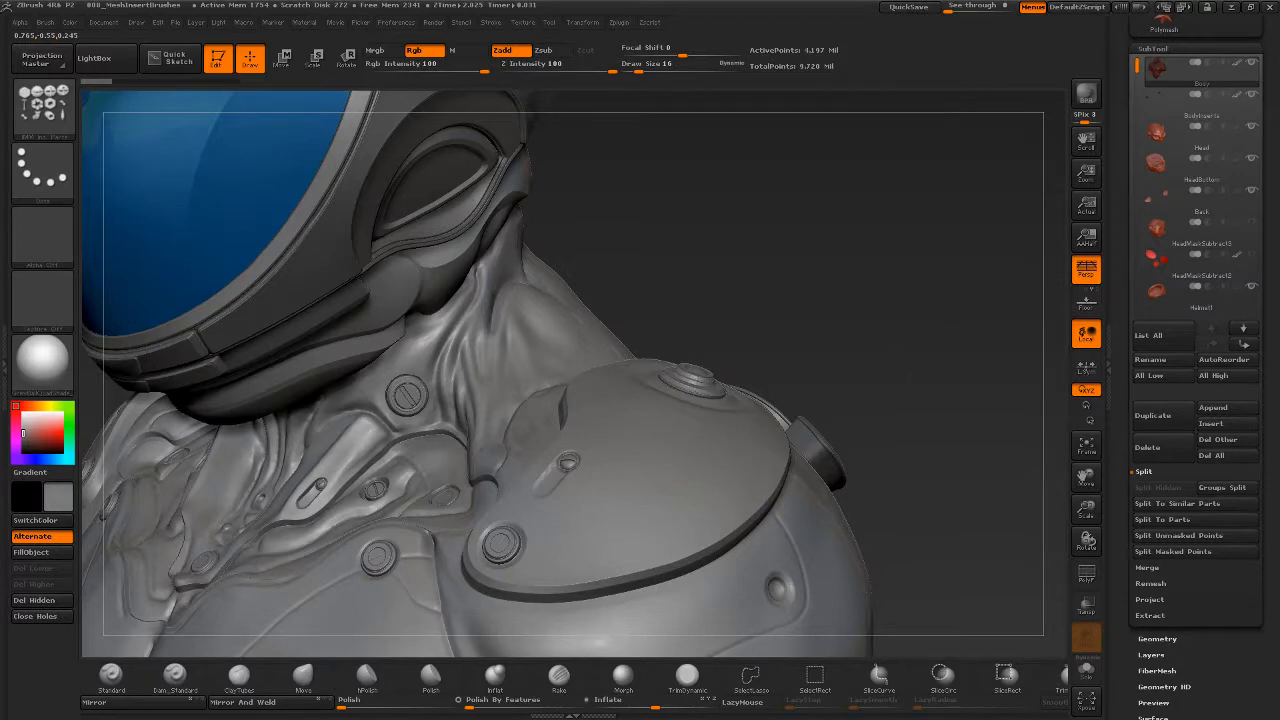
{"action": "left_click_drag", "start_coordinate": [910, 375], "coordinate": [919, 315]}
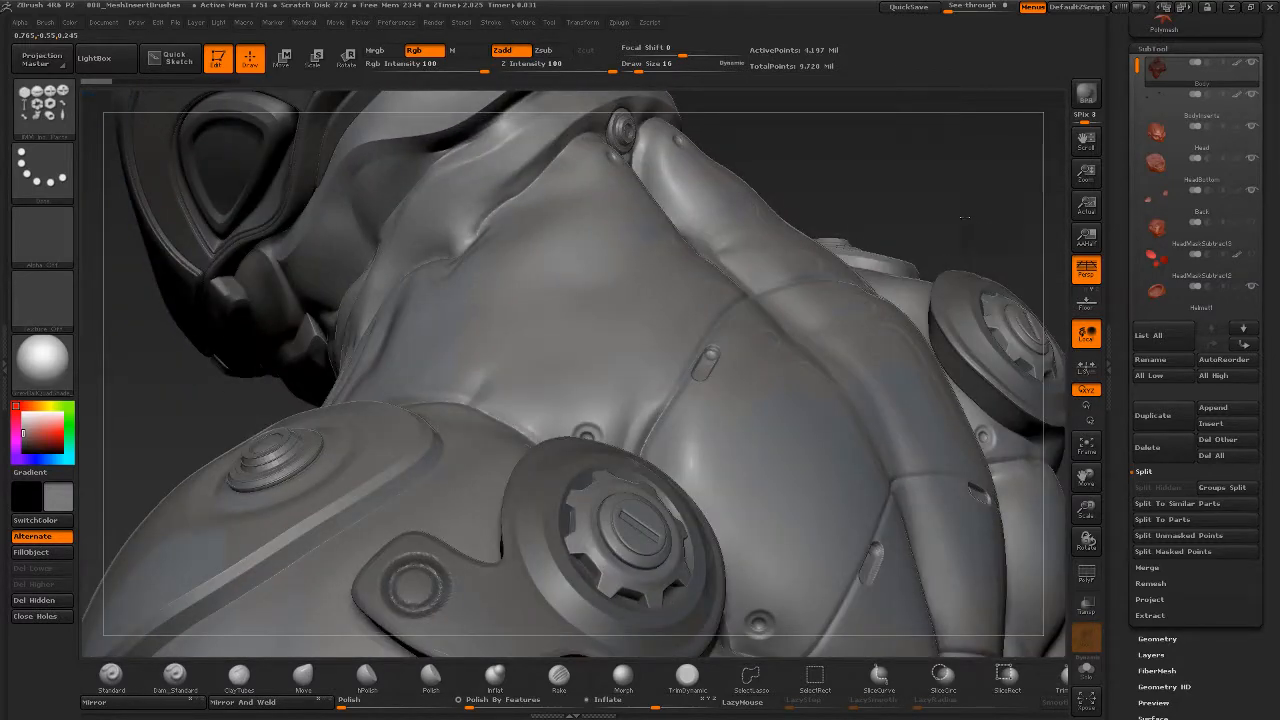
{"action": "left_click_drag", "start_coordinate": [963, 217], "coordinate": [947, 209]}
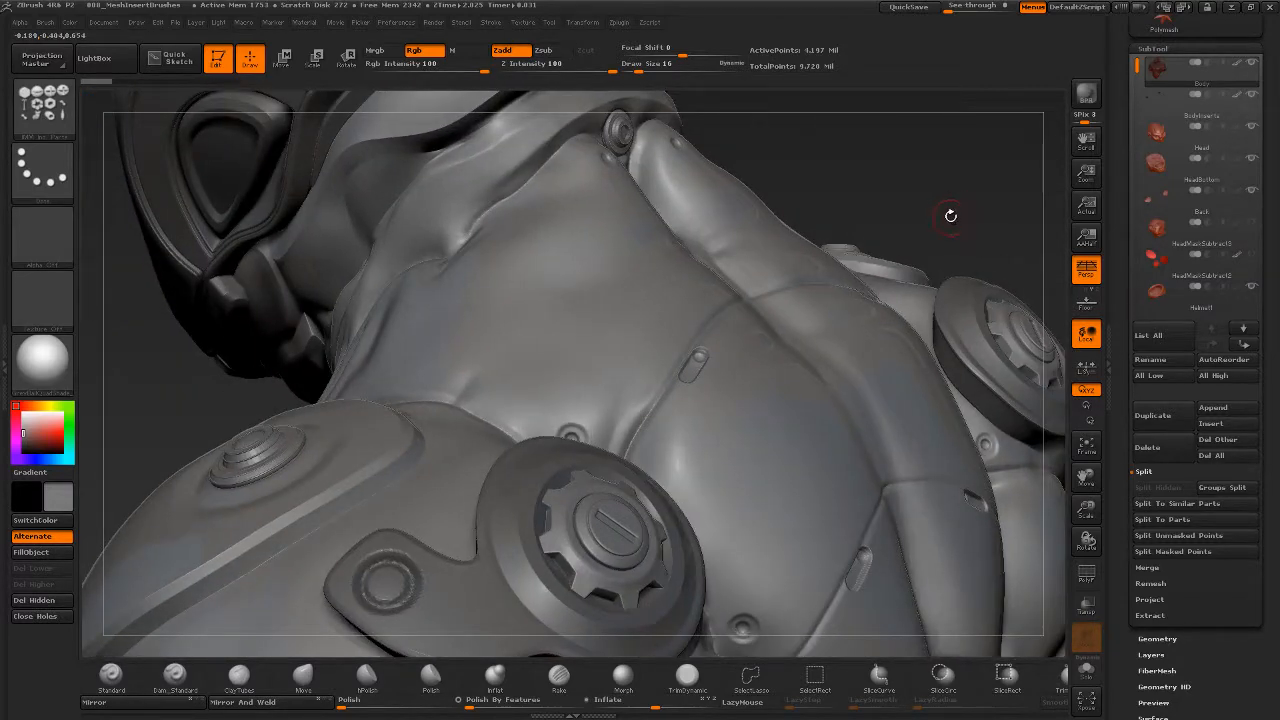
{"action": "left_click_drag", "start_coordinate": [893, 195], "coordinate": [848, 474], "text": "alt"}
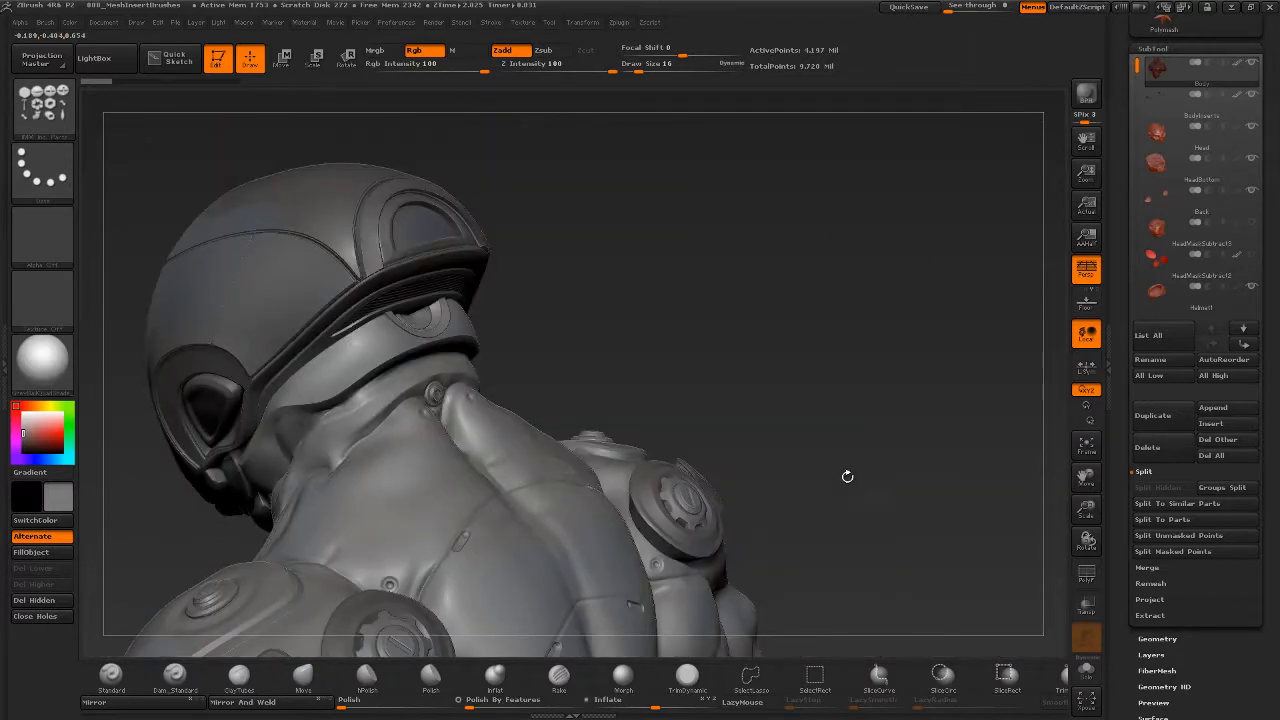
{"action": "left_click_drag", "start_coordinate": [873, 283], "coordinate": [880, 279]}
{"action": "left_click_drag", "start_coordinate": [841, 476], "coordinate": [884, 278], "text": "alt"}
{"action": "left_click_drag", "start_coordinate": [893, 498], "coordinate": [665, 458]}
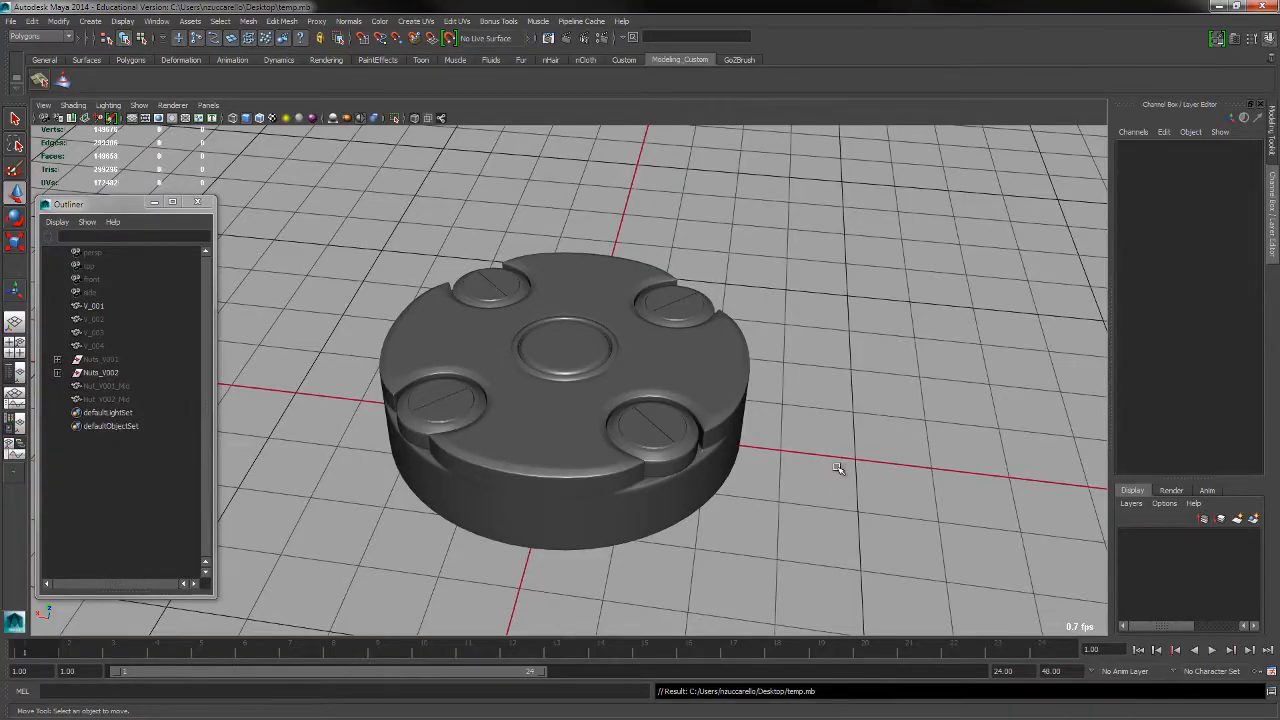
- Switch to Maya and inspect the tech disk's body and one of its slotted rim nuts, leaving nothing selected
{"action": "left_click_drag", "start_coordinate": [838, 468], "coordinate": [743, 406], "text": "alt"}
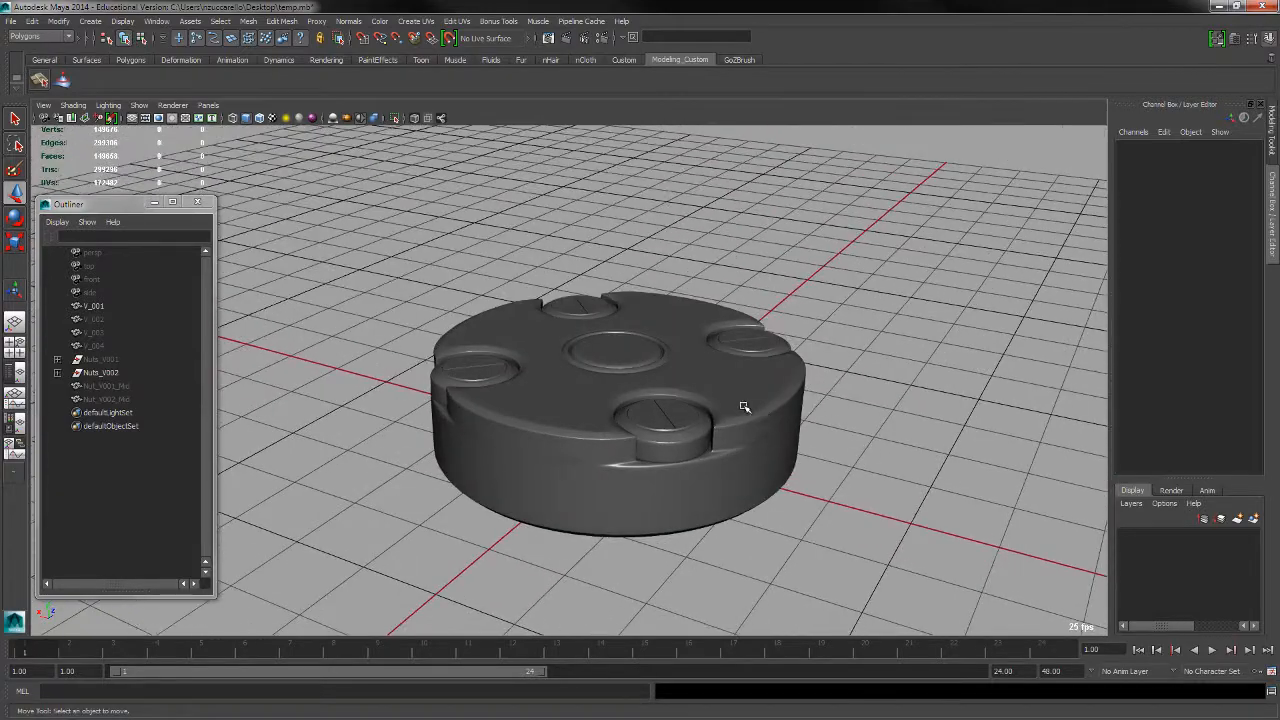
{"action": "left_click", "coordinate": [743, 406]}
{"action": "right_click_drag", "start_coordinate": [831, 486], "coordinate": [904, 536], "text": "alt"}
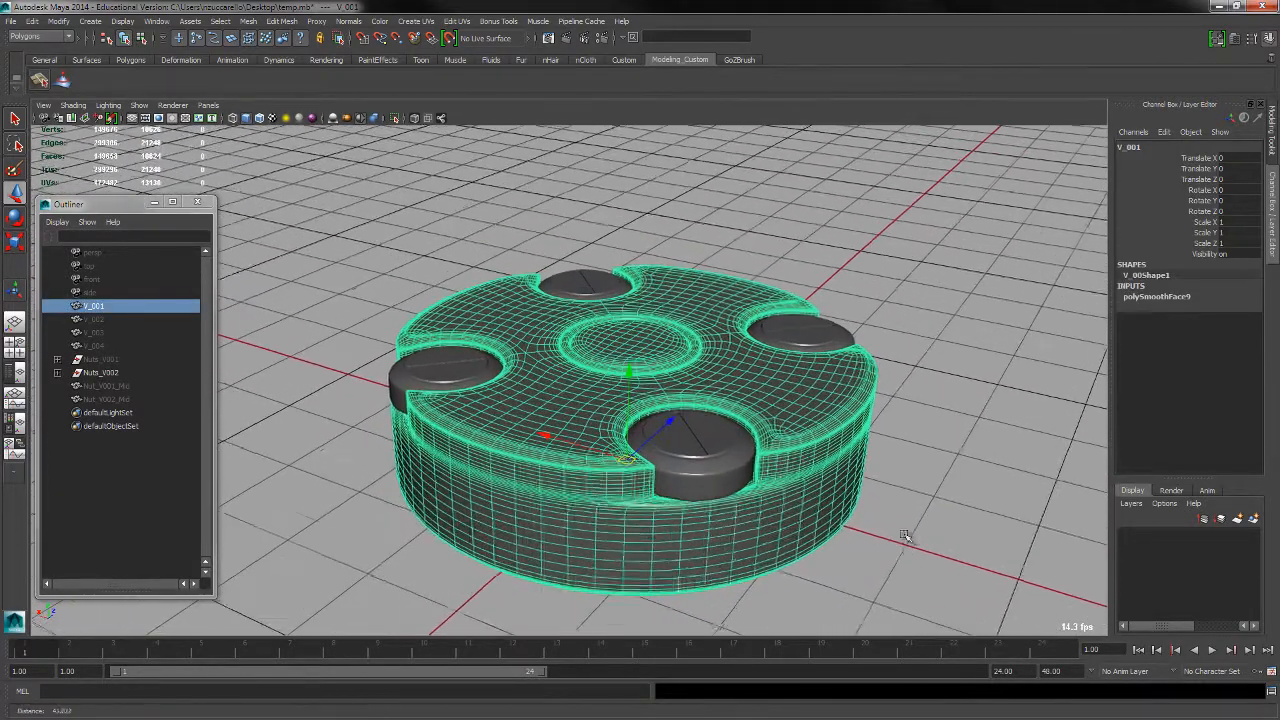
{"action": "left_click", "coordinate": [645, 476]}
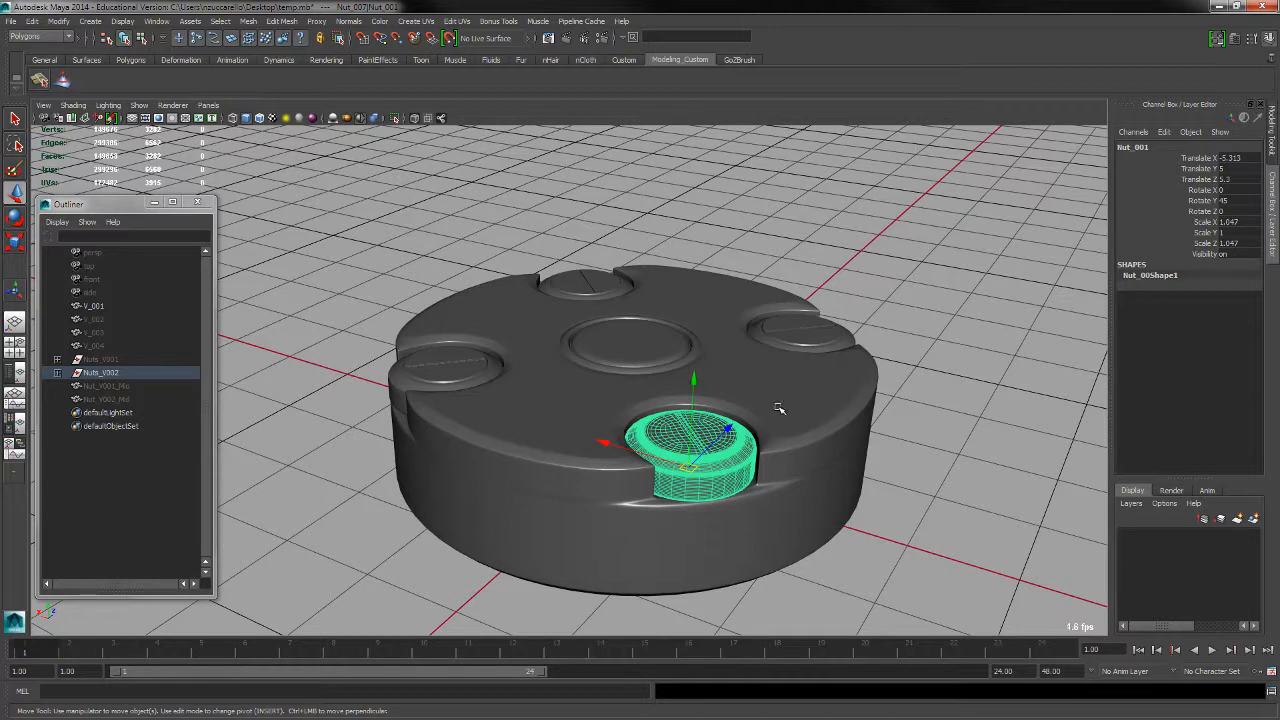
{"action": "left_click_drag", "start_coordinate": [726, 428], "coordinate": [732, 437], "text": "alt"}
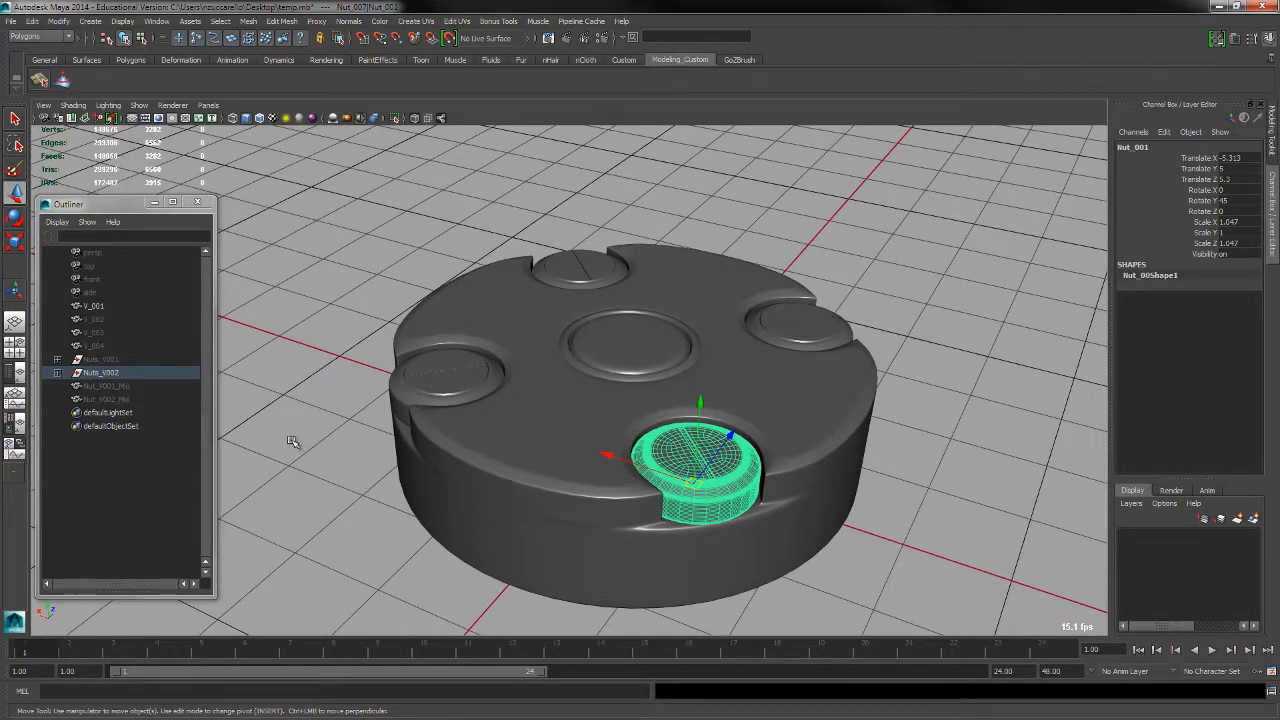
{"action": "left_click", "coordinate": [333, 479]}
- Hide the Nuts_V002 group and show the Nuts_V001 group on the disk
{"action": "left_click", "coordinate": [100, 373]}
{"action": "key", "text": "ctrl+h"}
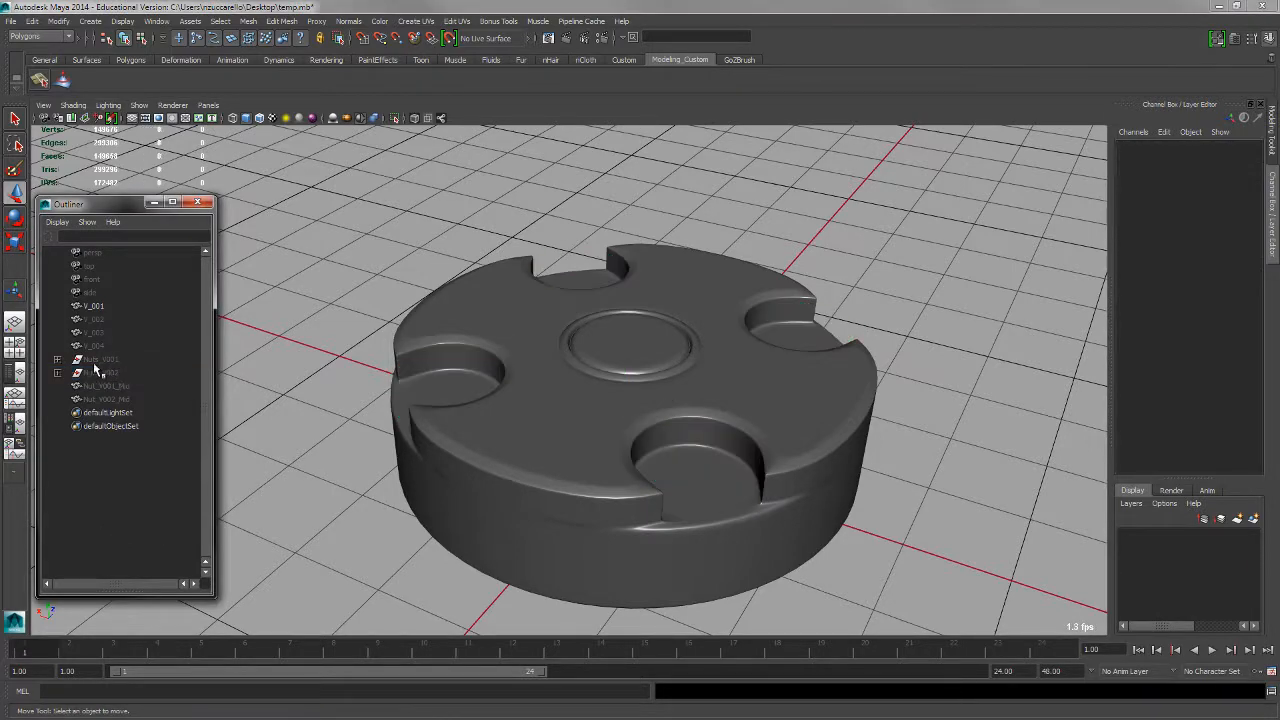
{"action": "left_click", "coordinate": [100, 359]}
{"action": "key", "text": "shift+h"}
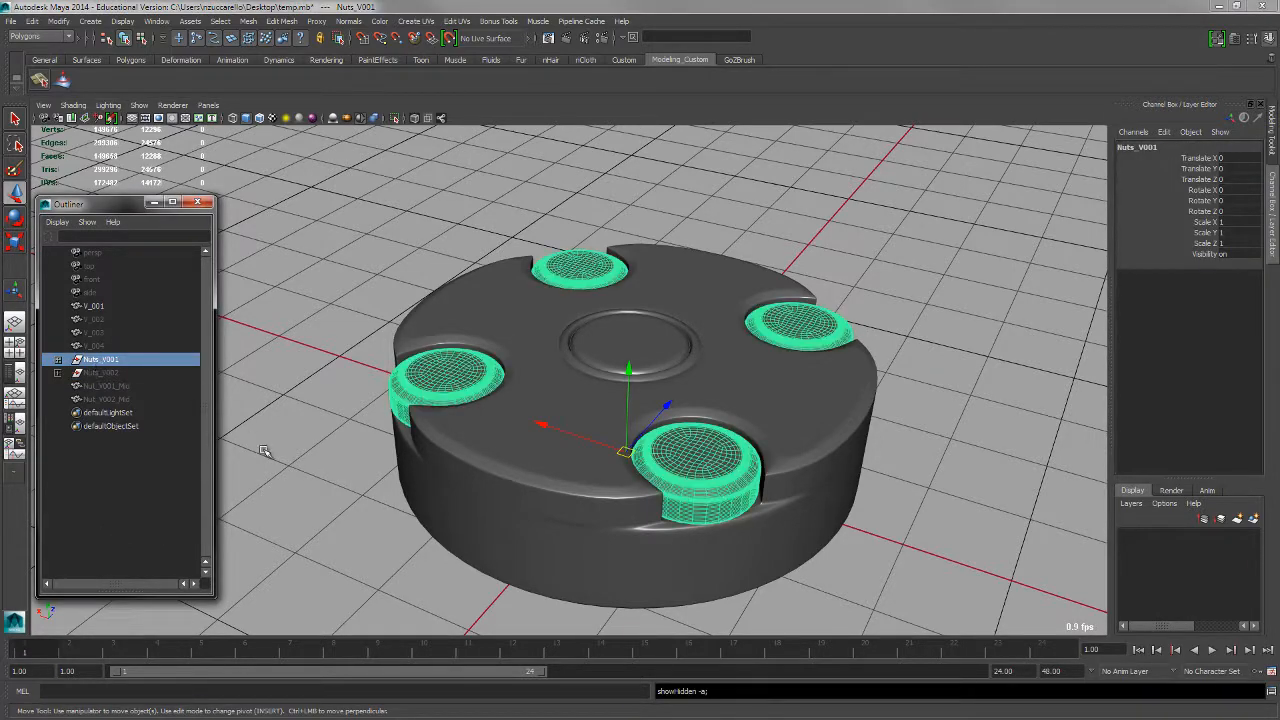
{"action": "left_click", "coordinate": [353, 478]}
{"action": "left_click_drag", "start_coordinate": [350, 481], "coordinate": [322, 500], "text": "alt"}
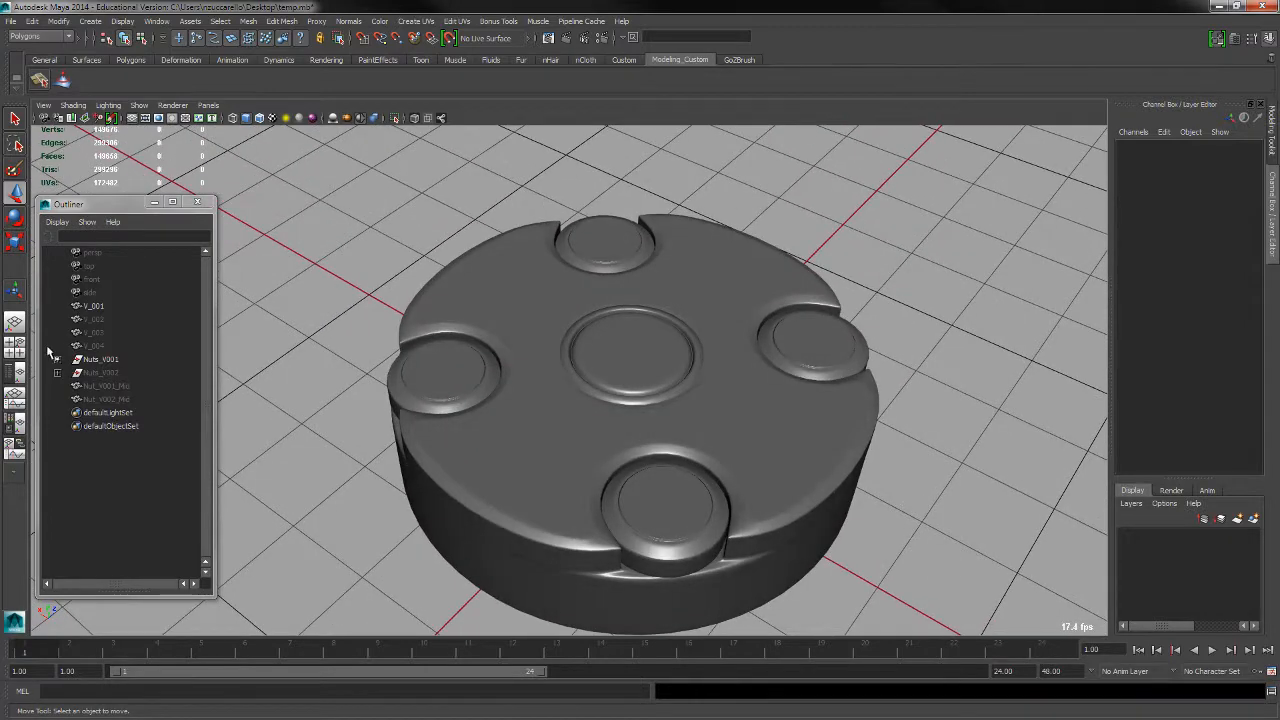
- Swap the V_001 disk body for V_002 and show Nut_V001_Mid in its centre recess
{"action": "left_click", "coordinate": [92, 306]}
{"action": "key", "text": "ctrl+h"}
{"action": "left_click", "coordinate": [98, 319]}
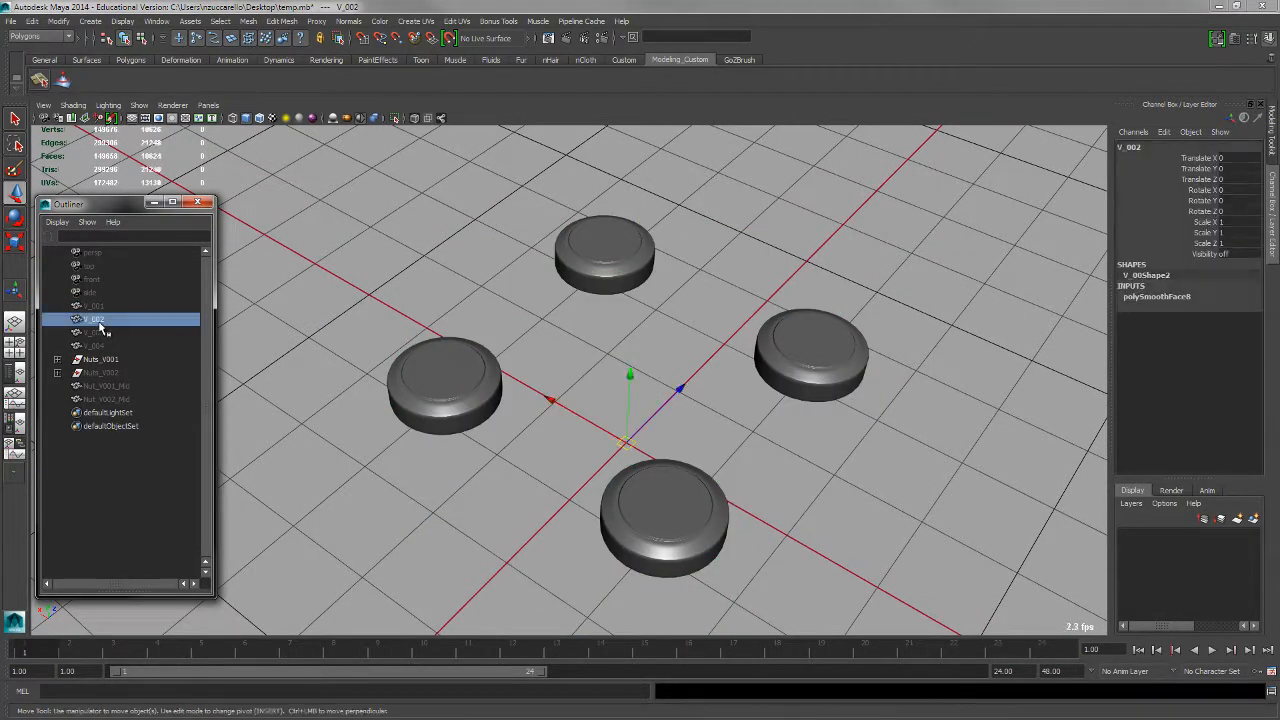
{"action": "key", "text": "shift+h"}
{"action": "left_click", "coordinate": [332, 449]}
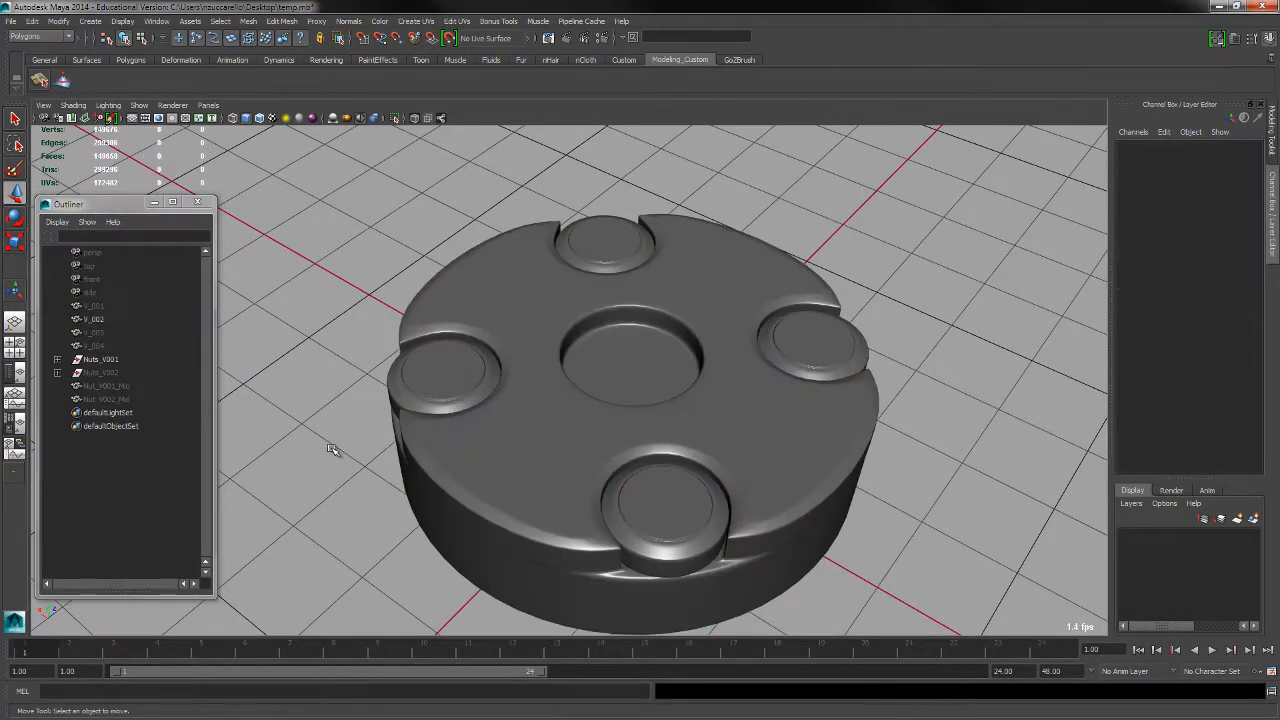
{"action": "left_click", "coordinate": [110, 386]}
{"action": "key", "text": "shift+h"}
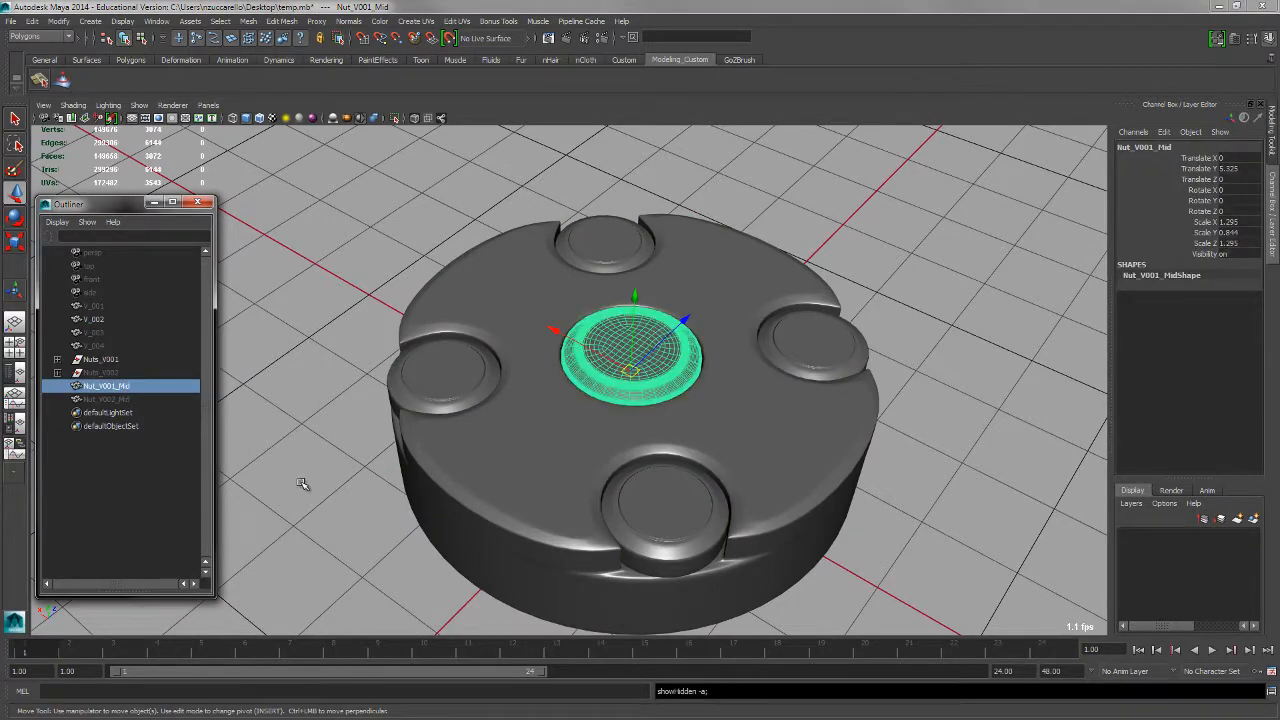
{"action": "left_click", "coordinate": [311, 507]}
{"action": "left_click_drag", "start_coordinate": [430, 496], "coordinate": [306, 452], "text": "alt"}
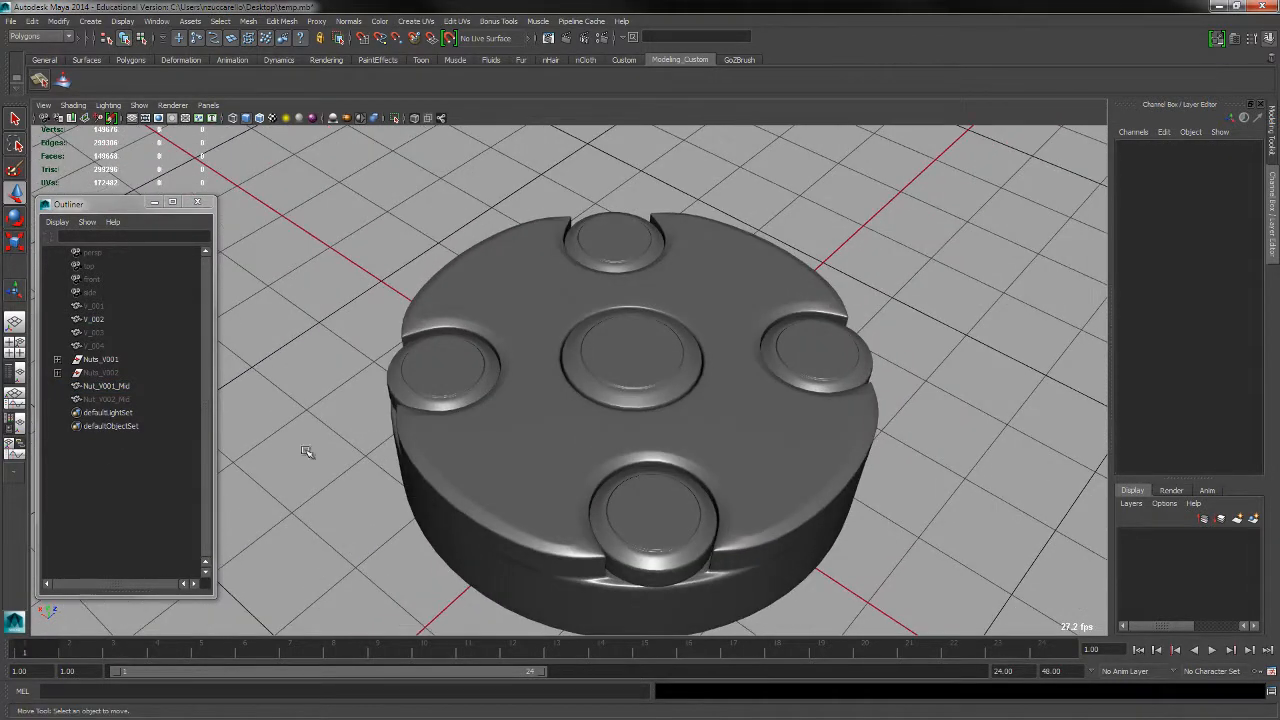
- Hide Nut_V001_Mid and the V_002 body, and show the V_001 body again
{"action": "left_click", "coordinate": [108, 386]}
{"action": "key", "text": "ctrl+h"}
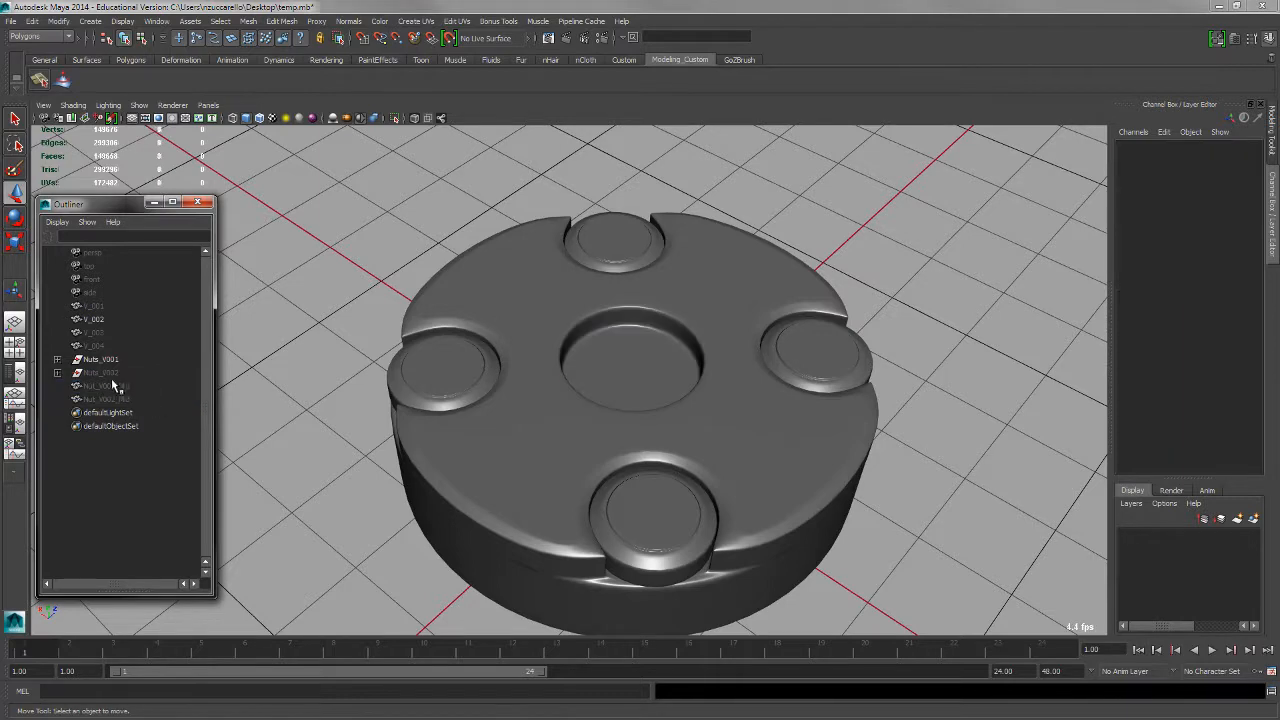
{"action": "left_click", "coordinate": [95, 319]}
{"action": "key", "text": "ctrl+h"}
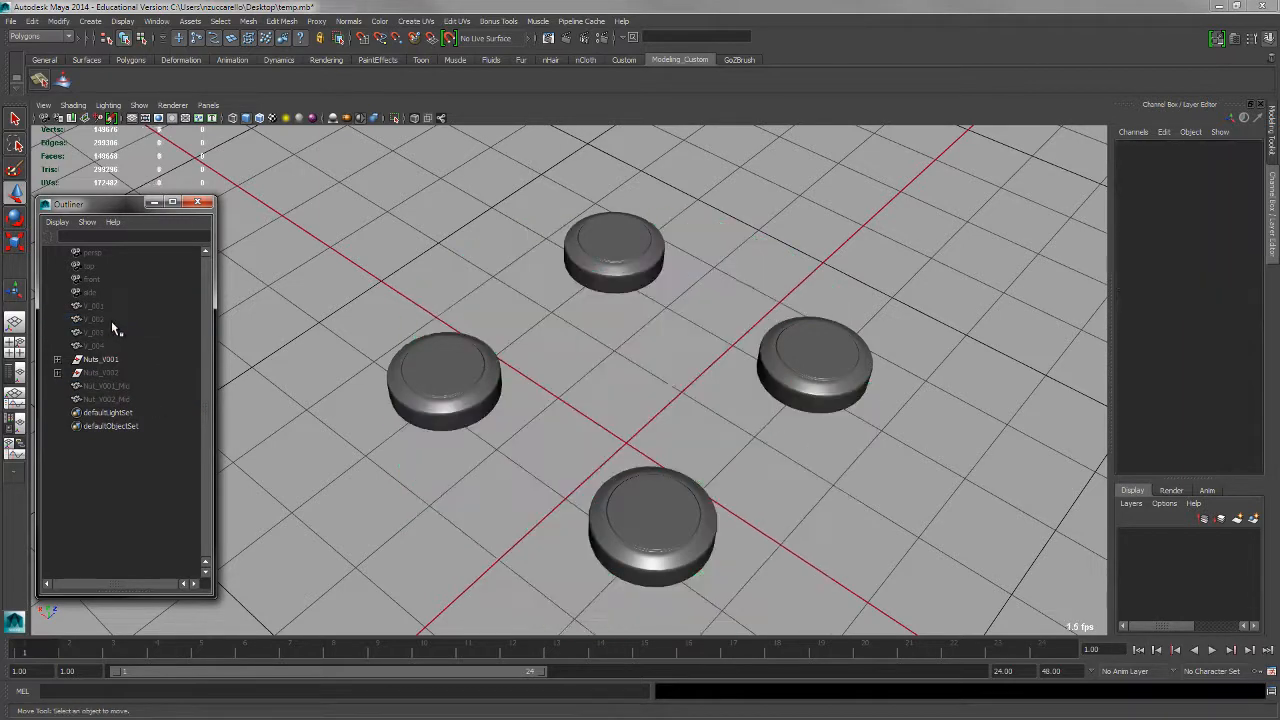
{"action": "left_click", "coordinate": [94, 306]}
{"action": "key", "text": "shift+h"}
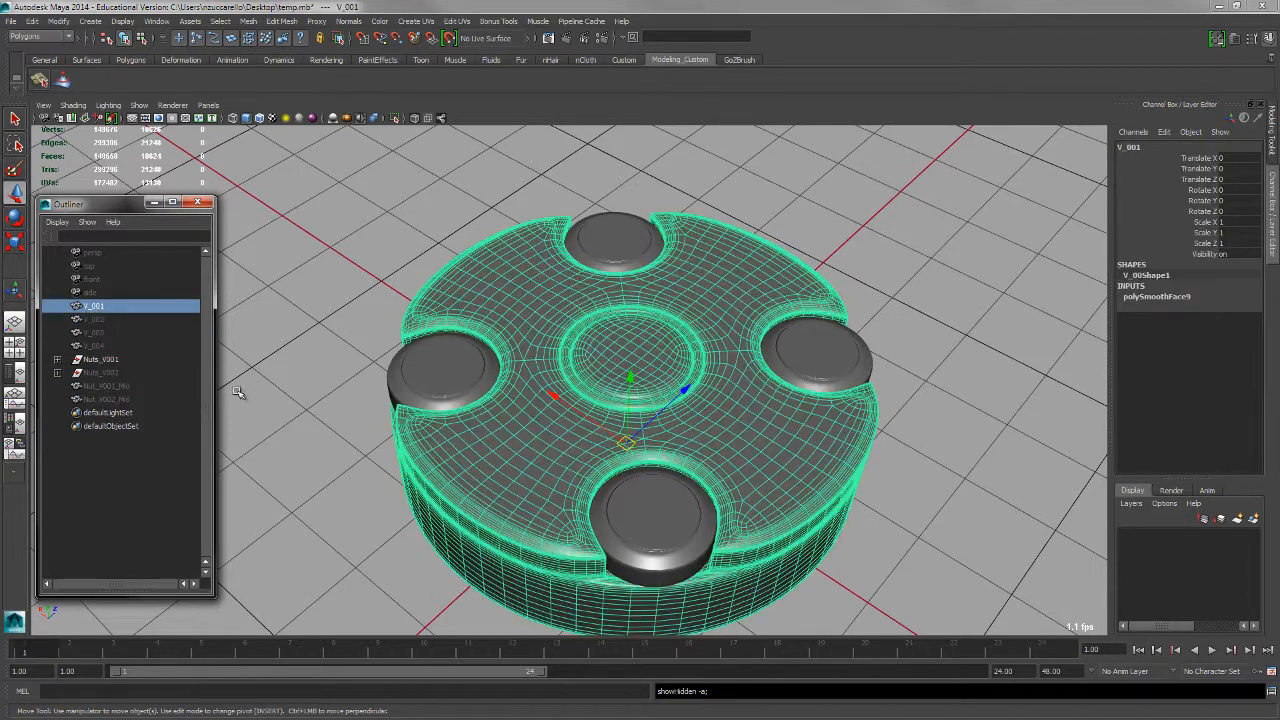
{"action": "left_click_drag", "start_coordinate": [363, 490], "coordinate": [418, 430], "text": "alt"}
{"action": "left_click", "coordinate": [368, 493]}
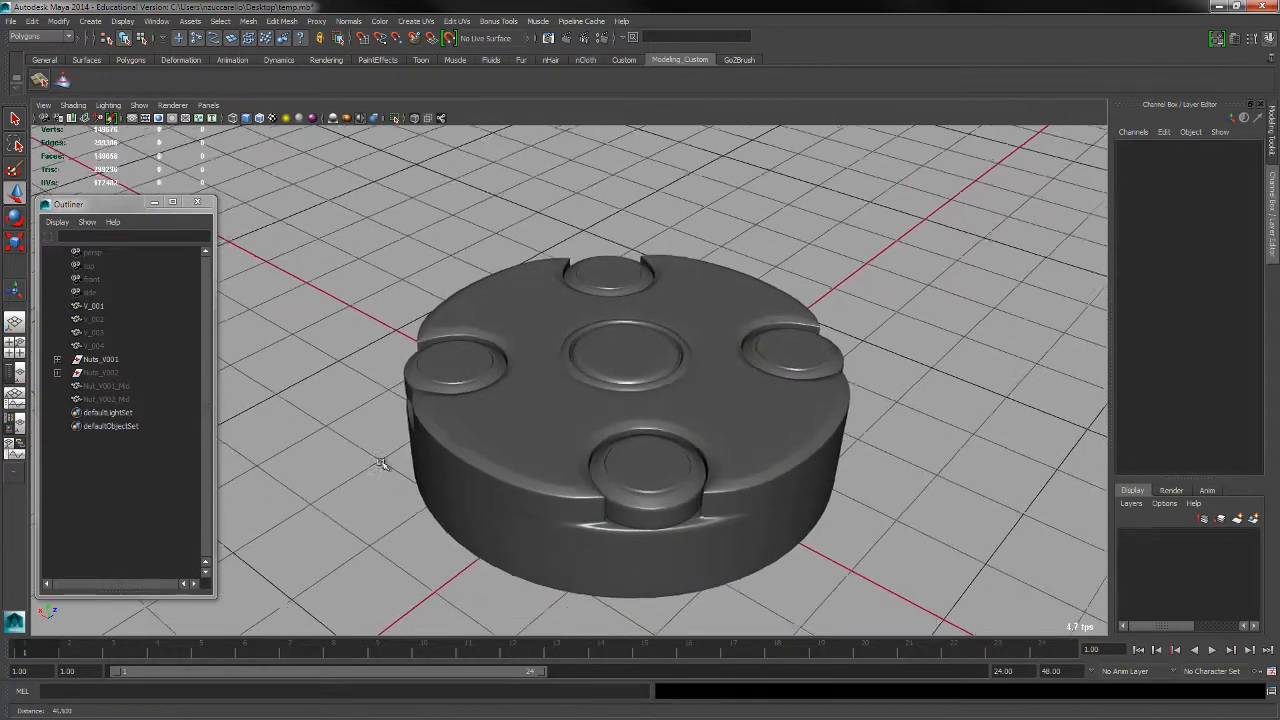
- Select the V_001 body with its four rim nuts and start exporting the selection using the OBJexport file type
{"action": "left_click_drag", "start_coordinate": [410, 240], "coordinate": [862, 596]}
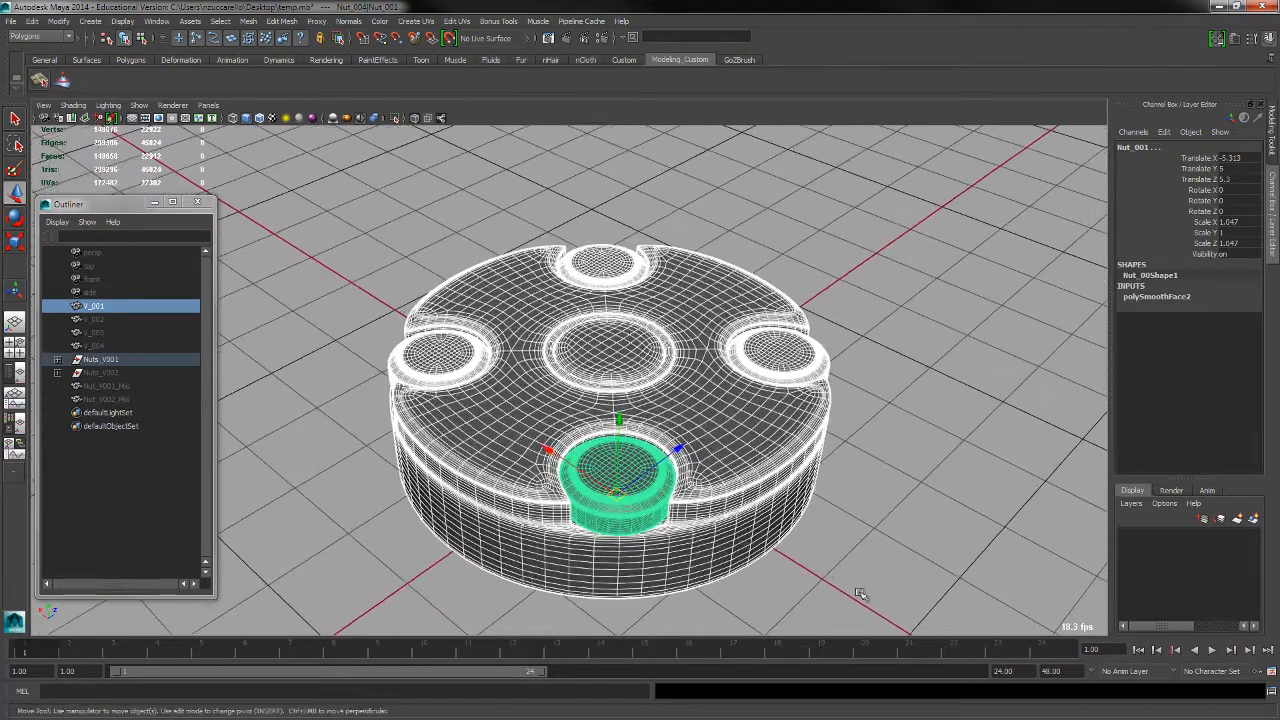
{"action": "left_click", "coordinate": [12, 21]}
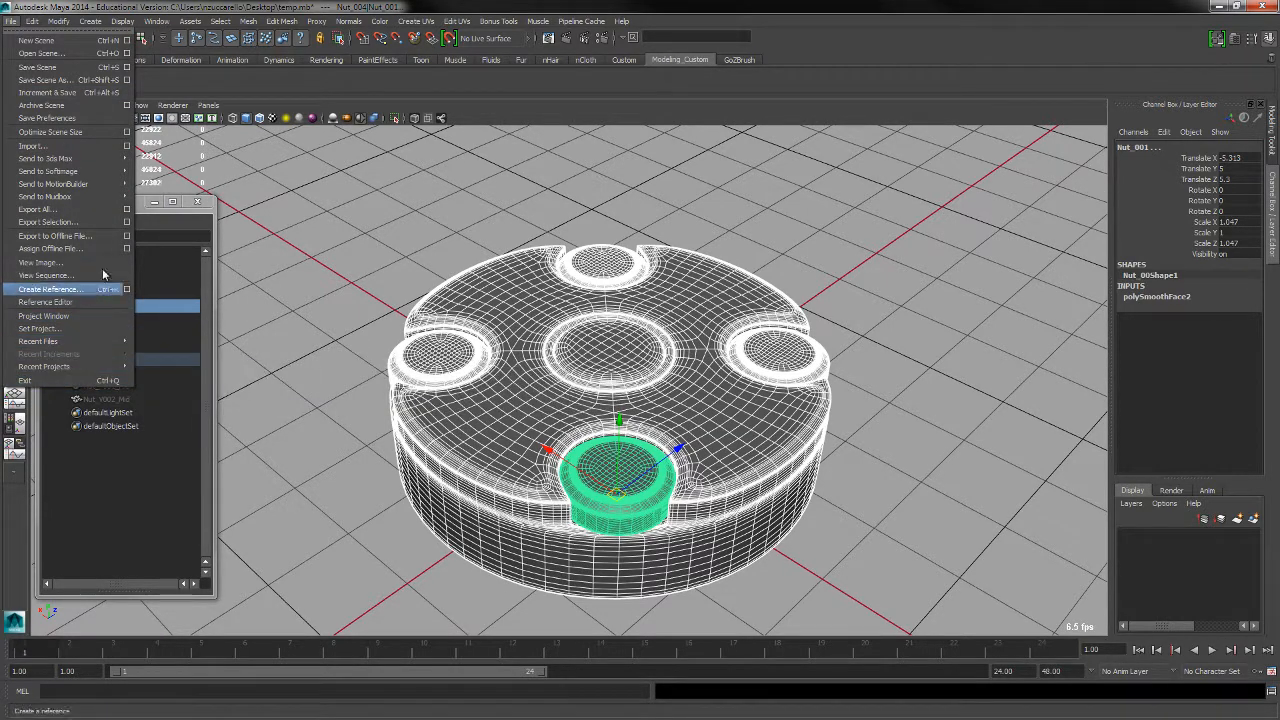
{"action": "left_click", "coordinate": [125, 226]}
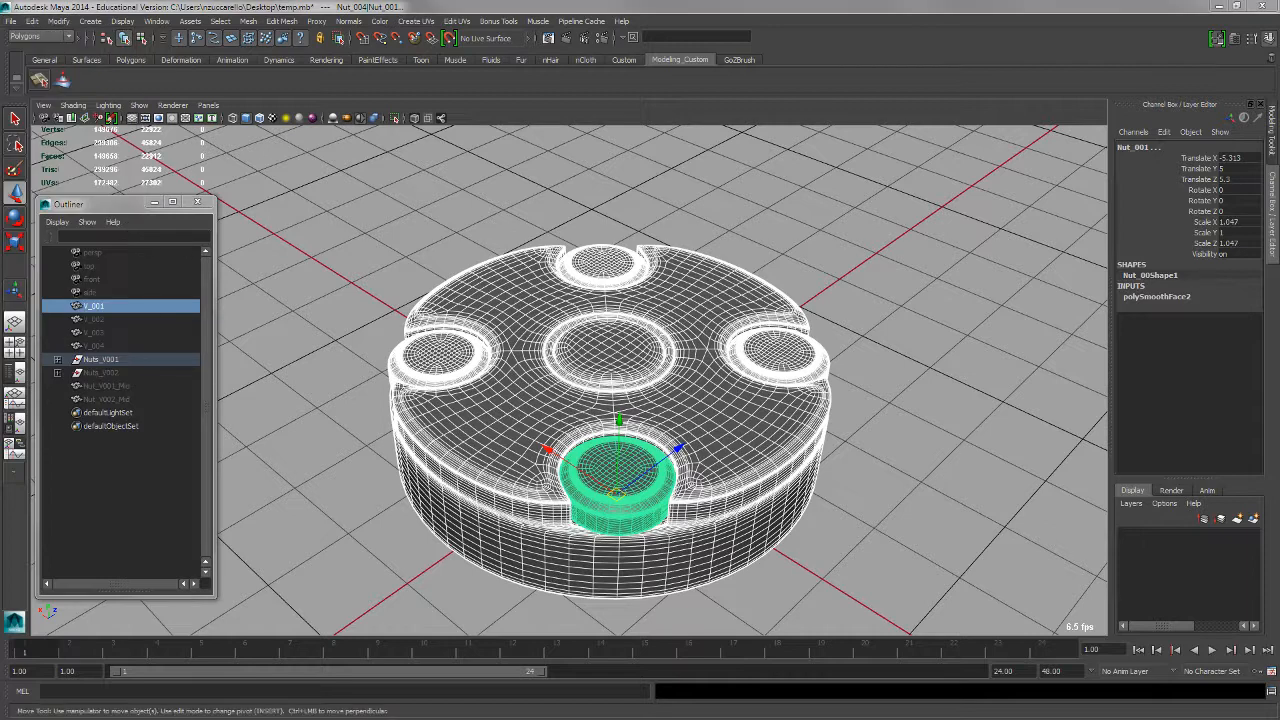
{"action": "left_click_drag", "start_coordinate": [549, 320], "coordinate": [511, 255]}
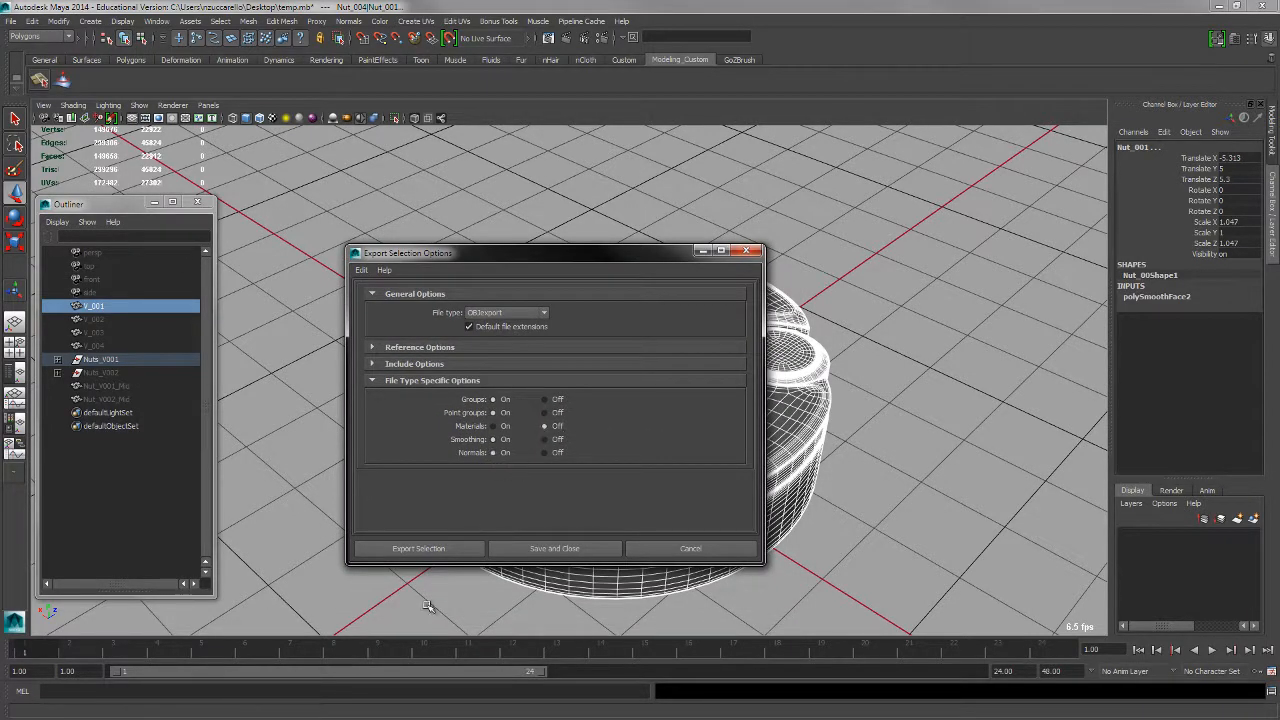
{"action": "left_click", "coordinate": [451, 550]}
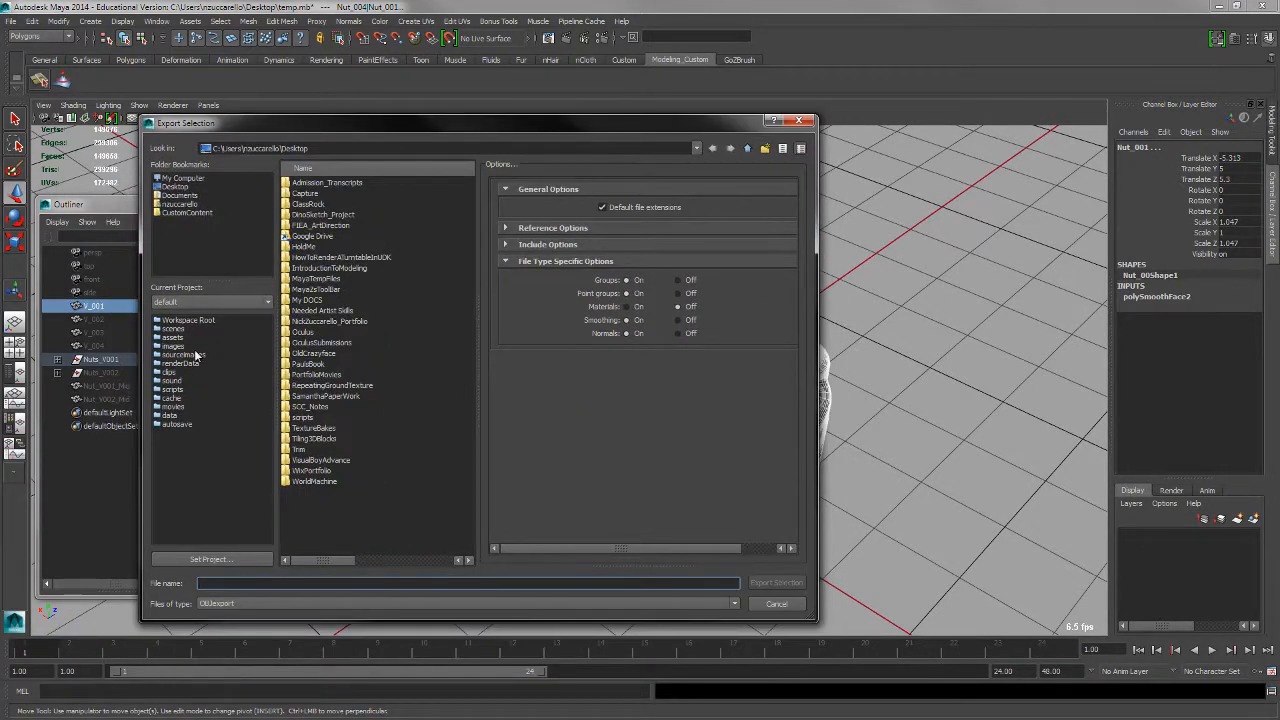
- Export the selected disk to the Desktop as TechDisk_V_001
{"action": "left_click", "coordinate": [180, 187]}
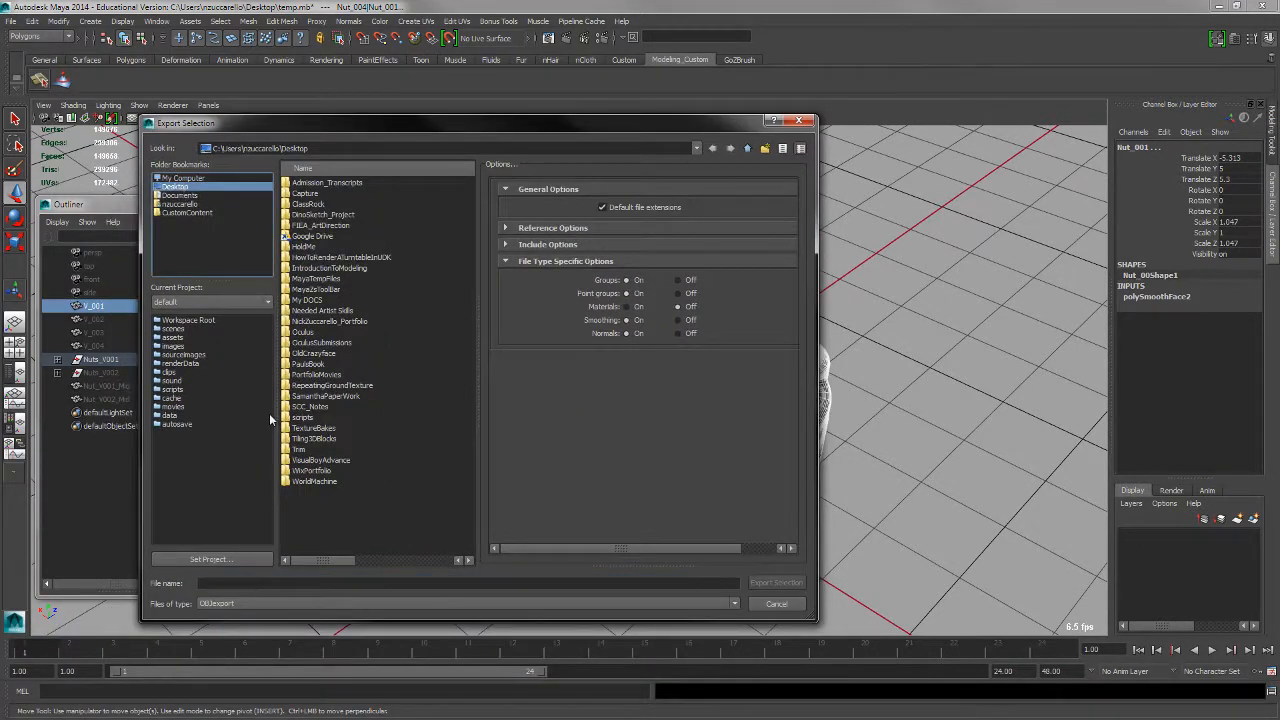
{"action": "left_click", "coordinate": [231, 584]}
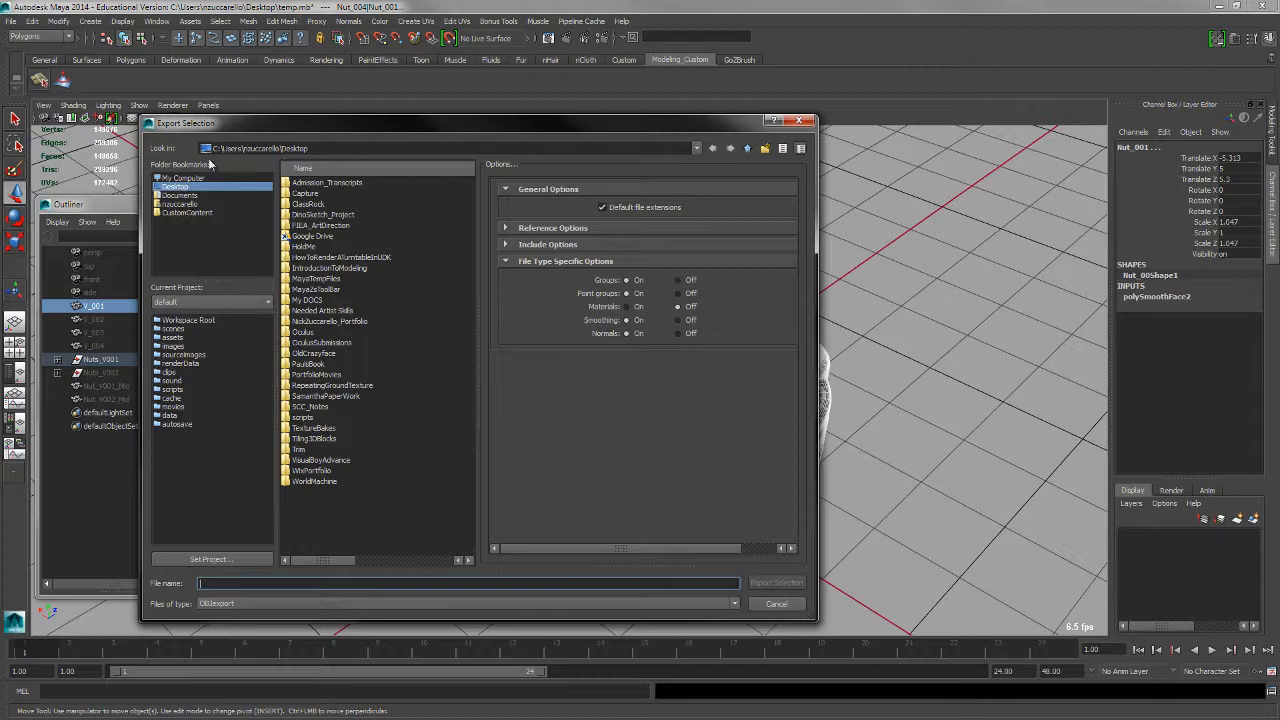
{"action": "left_click_drag", "start_coordinate": [232, 134], "coordinate": [309, 130]}
{"action": "type", "text": "TechDisk_V_001"}
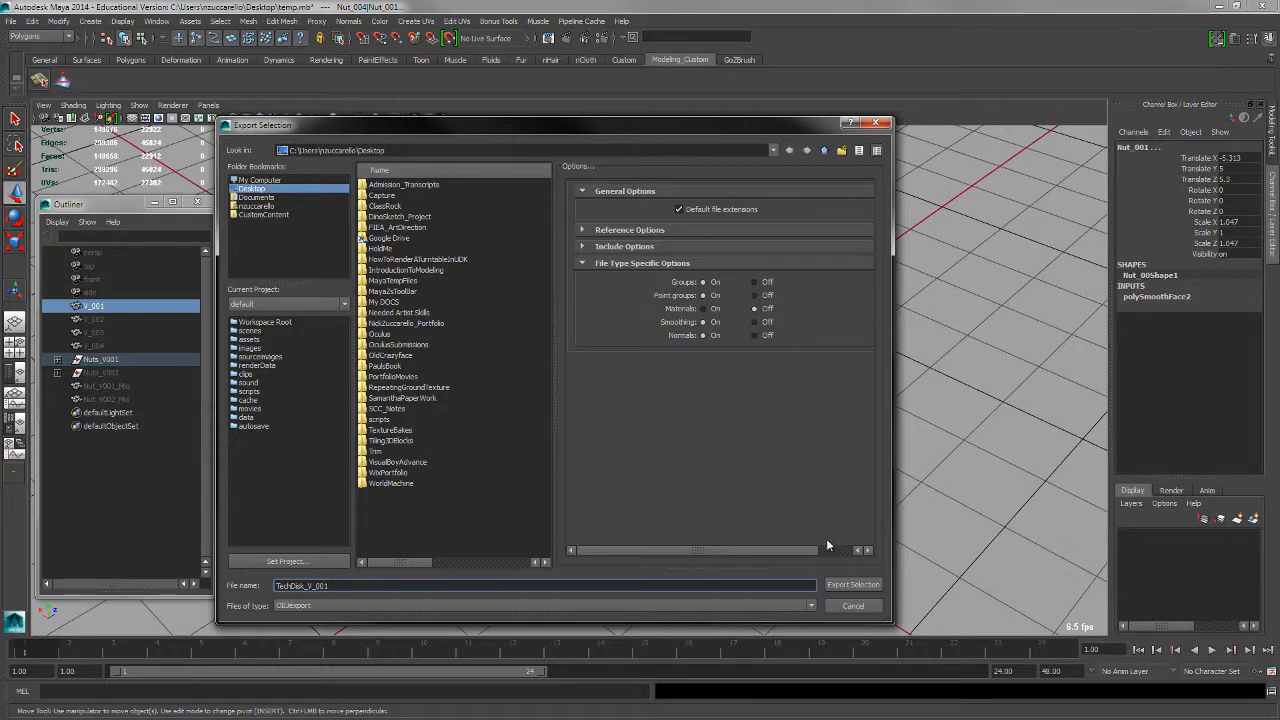
{"action": "left_click", "coordinate": [838, 584]}
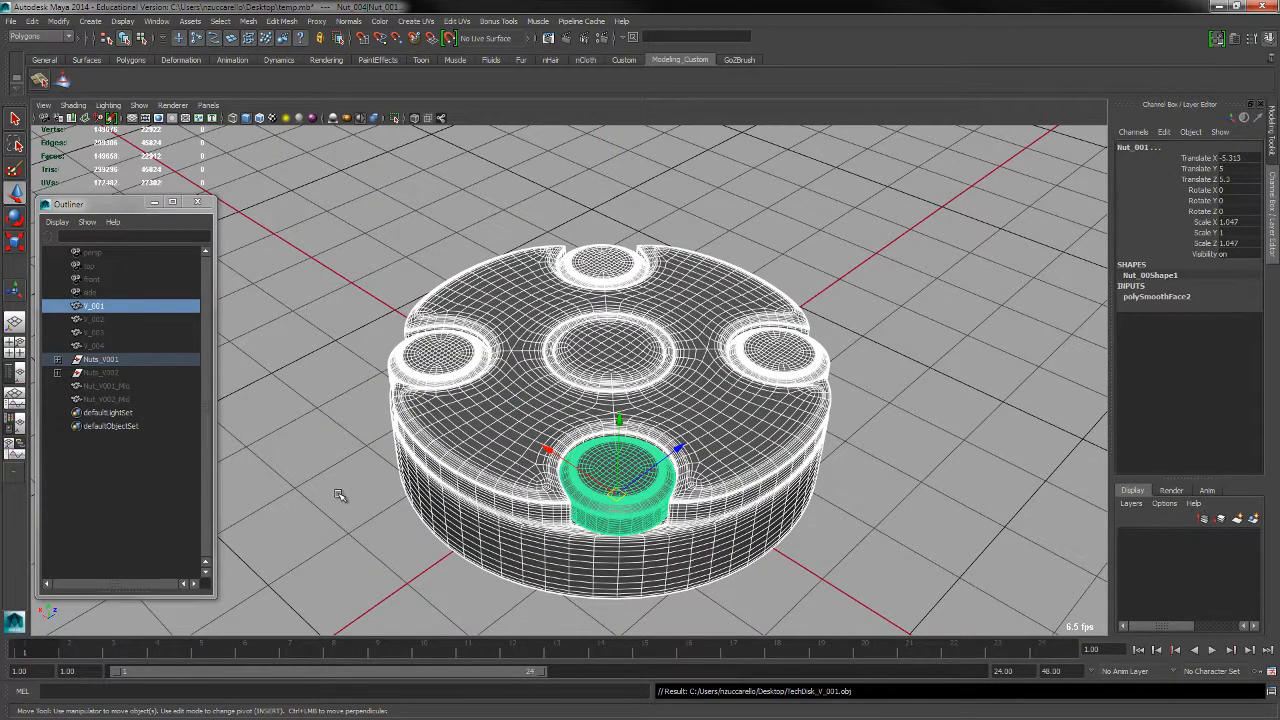
- Replace the V_001 disk body with V_002 and show Nut_V001_Mid in its centre
{"action": "left_click_drag", "start_coordinate": [334, 497], "coordinate": [344, 495], "text": "alt"}
{"action": "left_click", "coordinate": [344, 495]}
{"action": "left_click", "coordinate": [117, 321]}
{"action": "key", "text": "shift+h"}
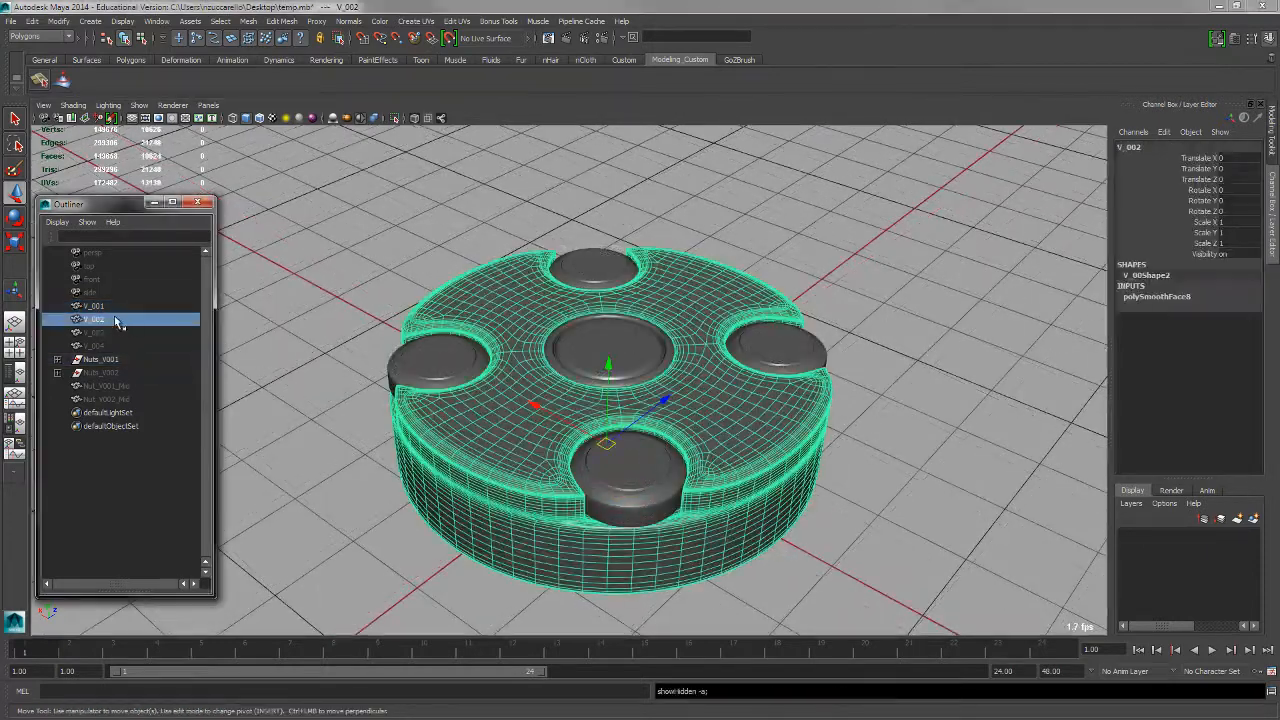
{"action": "left_click", "coordinate": [114, 308]}
{"action": "key", "text": "ctrl+h"}
{"action": "left_click", "coordinate": [105, 385]}
{"action": "key", "text": "shift+h"}
- Export the V_002 body together with its rim nuts and Nut_V001_Mid, changing the file name's version number to 2
{"action": "left_click", "coordinate": [93, 318], "text": "ctrl"}
{"action": "left_click", "coordinate": [10, 20]}
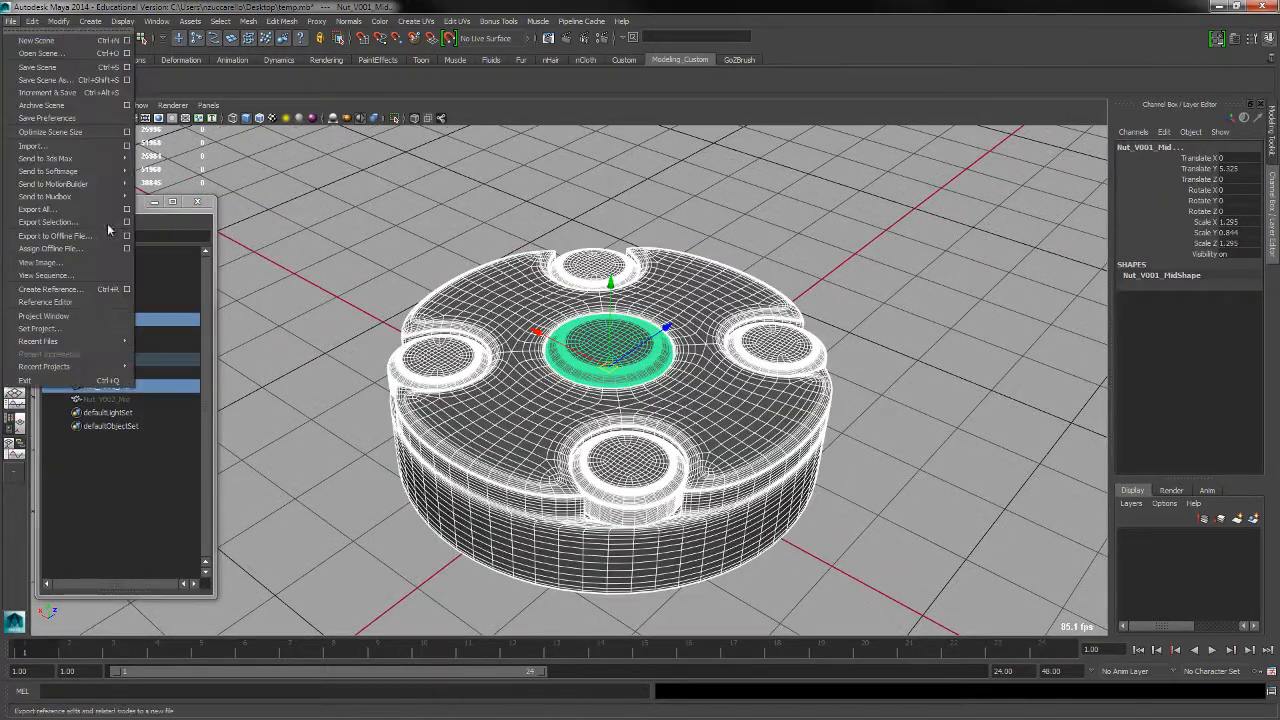
{"action": "left_click", "coordinate": [60, 196]}
{"action": "left_click", "coordinate": [425, 494]}
{"action": "left_click_drag", "start_coordinate": [324, 585], "coordinate": [374, 584]}
{"action": "type", "text": "2"}
{"action": "key", "text": "Return"}
{"action": "left_click", "coordinate": [310, 512]}
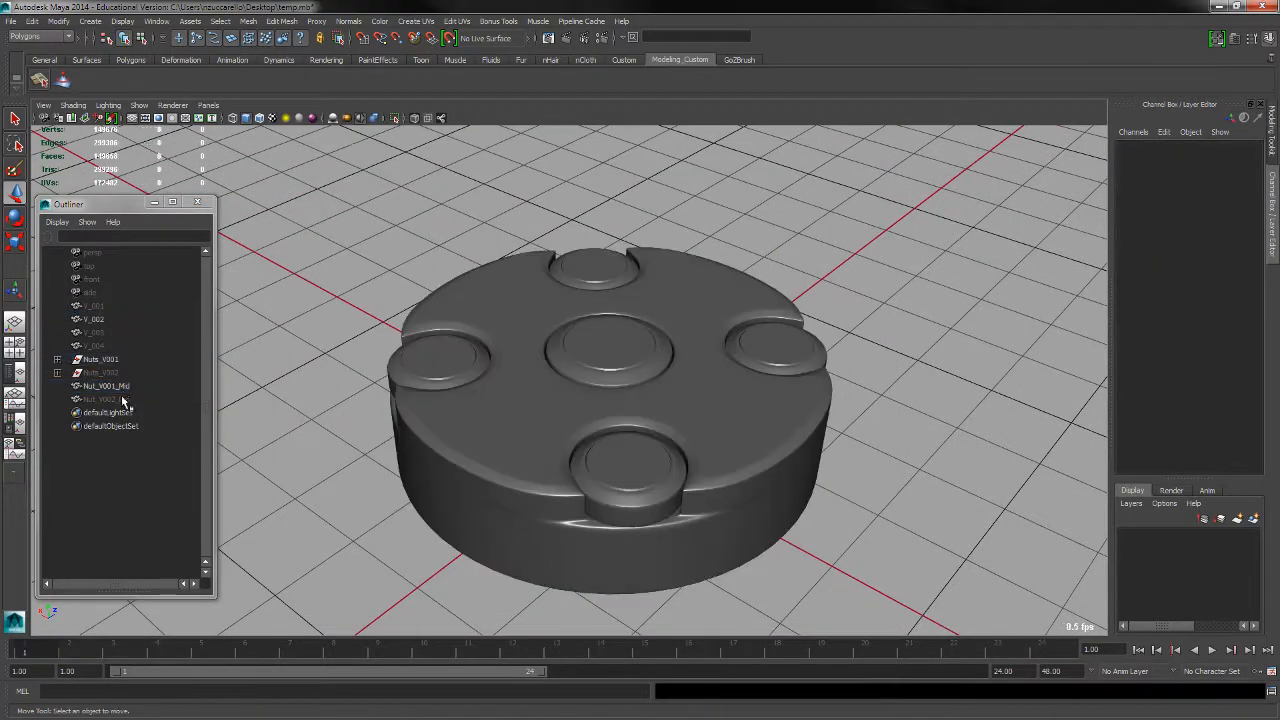
- Hide Nut_V001_Mid and show Nut_V002_Mid in the centre of the V_002 disk
{"action": "left_click", "coordinate": [129, 387]}
{"action": "key", "text": "ctrl+h"}
{"action": "left_click", "coordinate": [130, 400]}
{"action": "key", "text": "shift+h"}
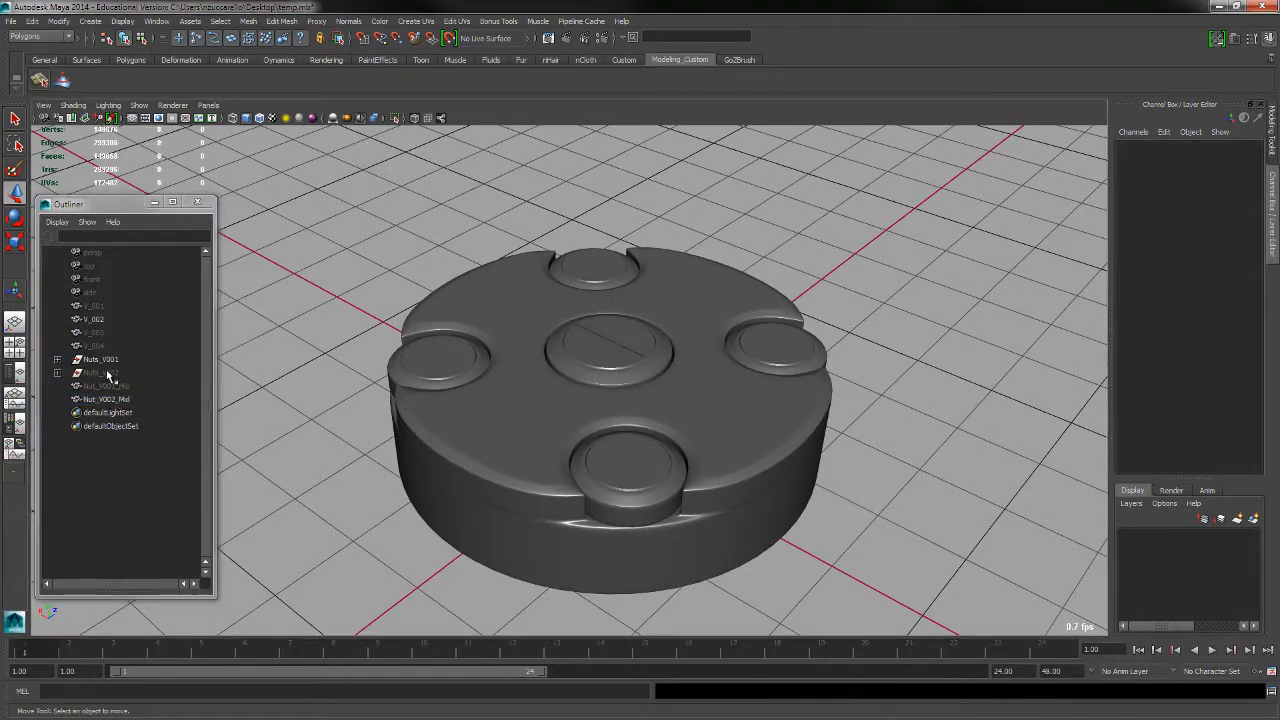
- Hide Nut_V002_Mid and the V_002 disk body, and show the V_003 body with the Nuts_V001 rim nuts
{"action": "key", "text": "ctrl+h"}
{"action": "left_click", "coordinate": [115, 320]}
{"action": "key", "text": "ctrl+h"}
{"action": "left_click", "coordinate": [112, 333]}
{"action": "key", "text": "shift+h"}
{"action": "left_click", "coordinate": [360, 477]}
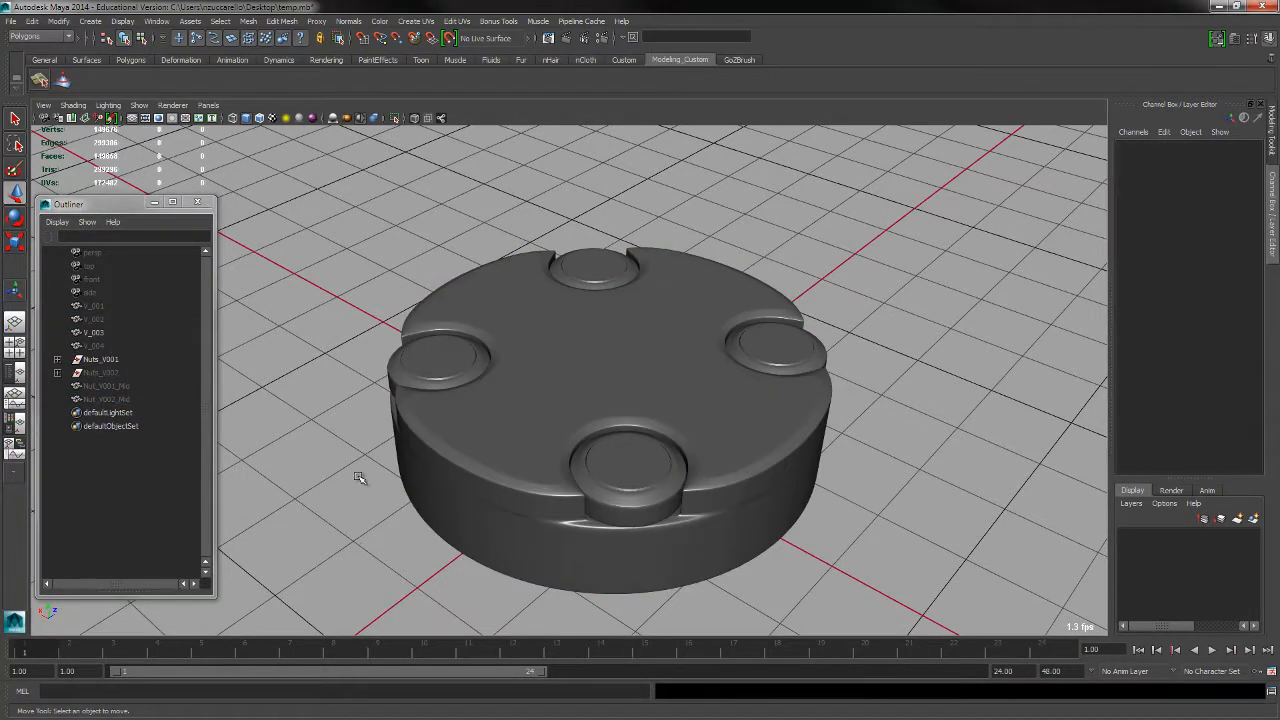
- Export the V_003 body together with its rim nuts to the Desktop as TechDisk_V_003
{"action": "left_click_drag", "start_coordinate": [387, 224], "coordinate": [790, 470]}
{"action": "left_click", "coordinate": [15, 21]}
{"action": "left_click", "coordinate": [40, 209]}
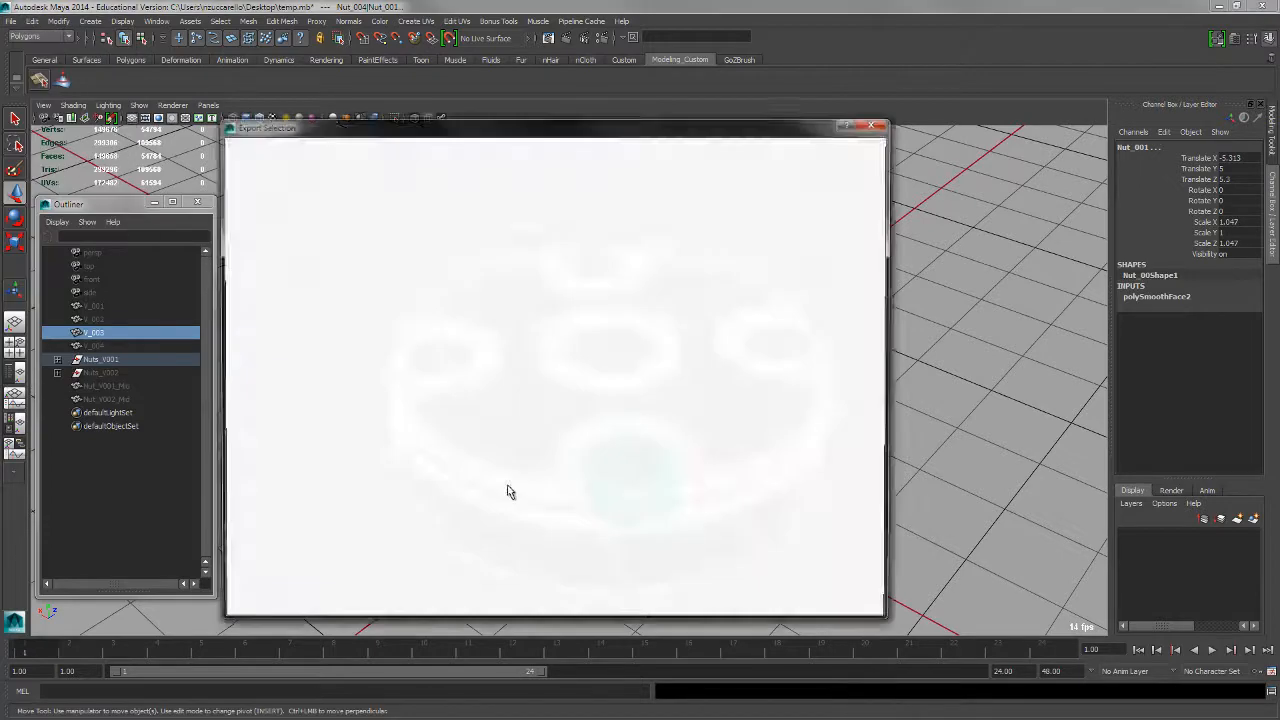
{"action": "left_click_drag", "start_coordinate": [325, 586], "coordinate": [372, 587]}
{"action": "type", "text": "3"}
{"action": "left_click", "coordinate": [846, 587]}
- Replace the V_003 disk body with V_004
{"action": "left_click", "coordinate": [112, 334]}
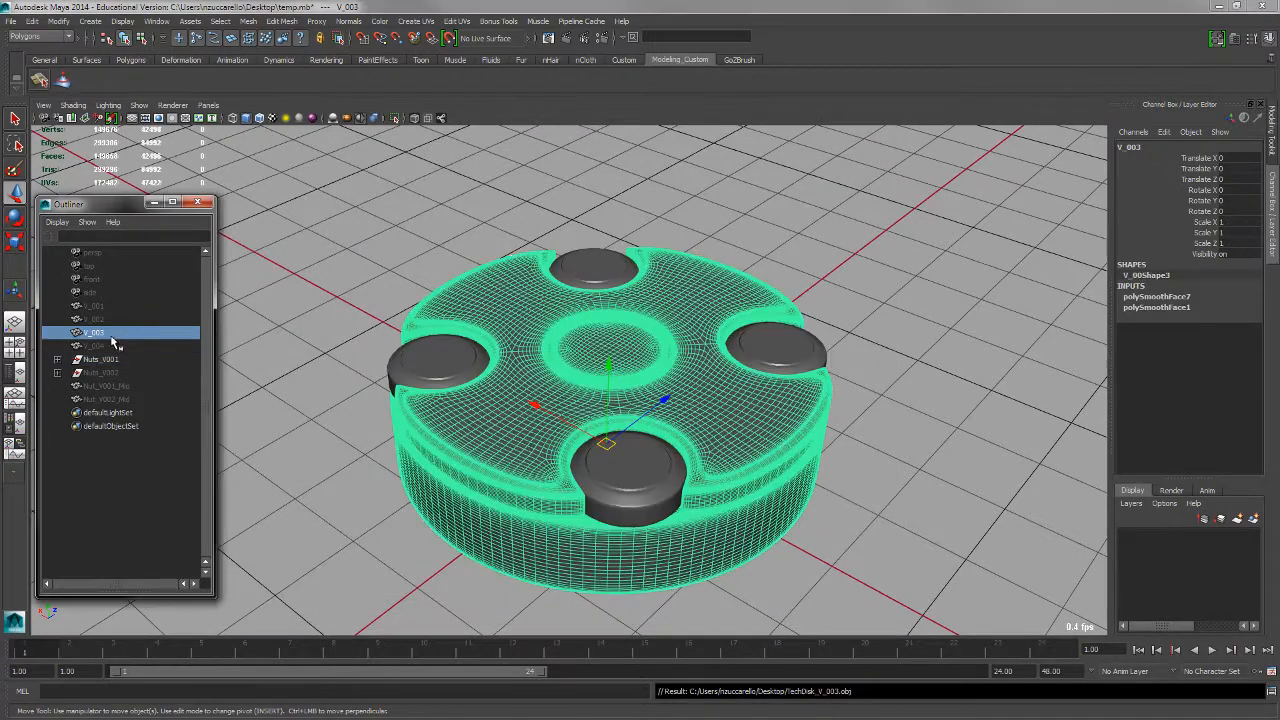
{"action": "key", "text": "ctrl+h"}
{"action": "left_click", "coordinate": [116, 346]}
{"action": "key", "text": "shift+h"}
{"action": "left_click", "coordinate": [343, 480]}
- Export the V_004 body together with the Nuts_V001 rim nuts as TechDisk_V_004
{"action": "left_click", "coordinate": [627, 478]}
{"action": "left_click", "coordinate": [15, 21]}
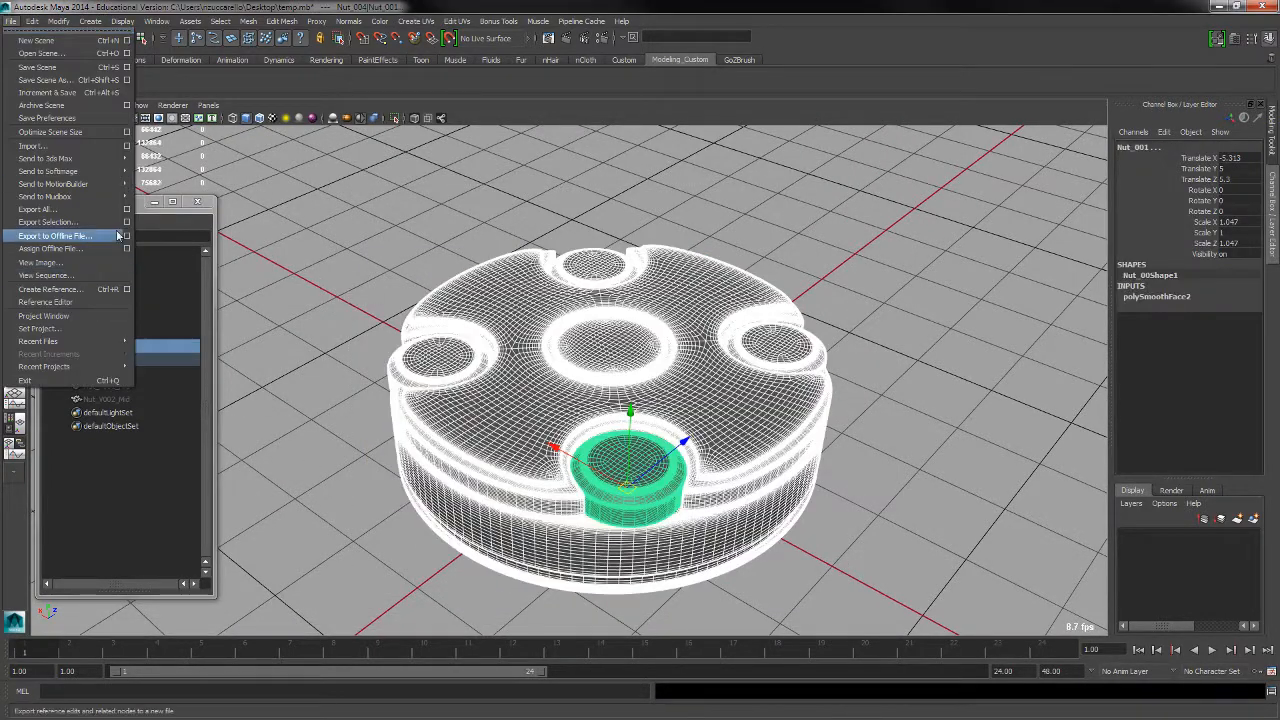
{"action": "left_click", "coordinate": [40, 209]}
{"action": "left_click", "coordinate": [400, 514]}
{"action": "left_click_drag", "start_coordinate": [324, 586], "coordinate": [388, 582]}
{"action": "type", "text": "4"}
{"action": "left_click", "coordinate": [843, 588]}
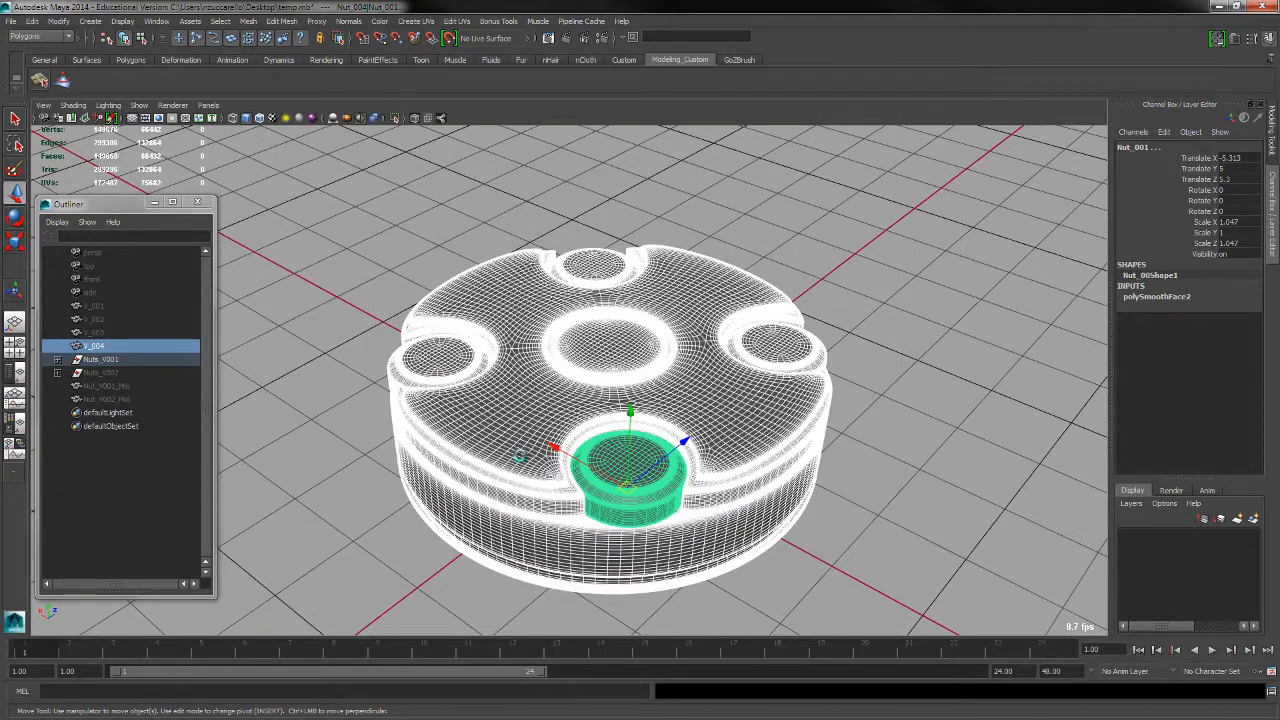
- Hide the Nuts_V001 group and show the Nuts_V002 group around the disk's rim
{"action": "left_click", "coordinate": [438, 566]}
{"action": "left_click", "coordinate": [108, 362]}
{"action": "key", "text": "ctrl+h"}
{"action": "left_click", "coordinate": [122, 374]}
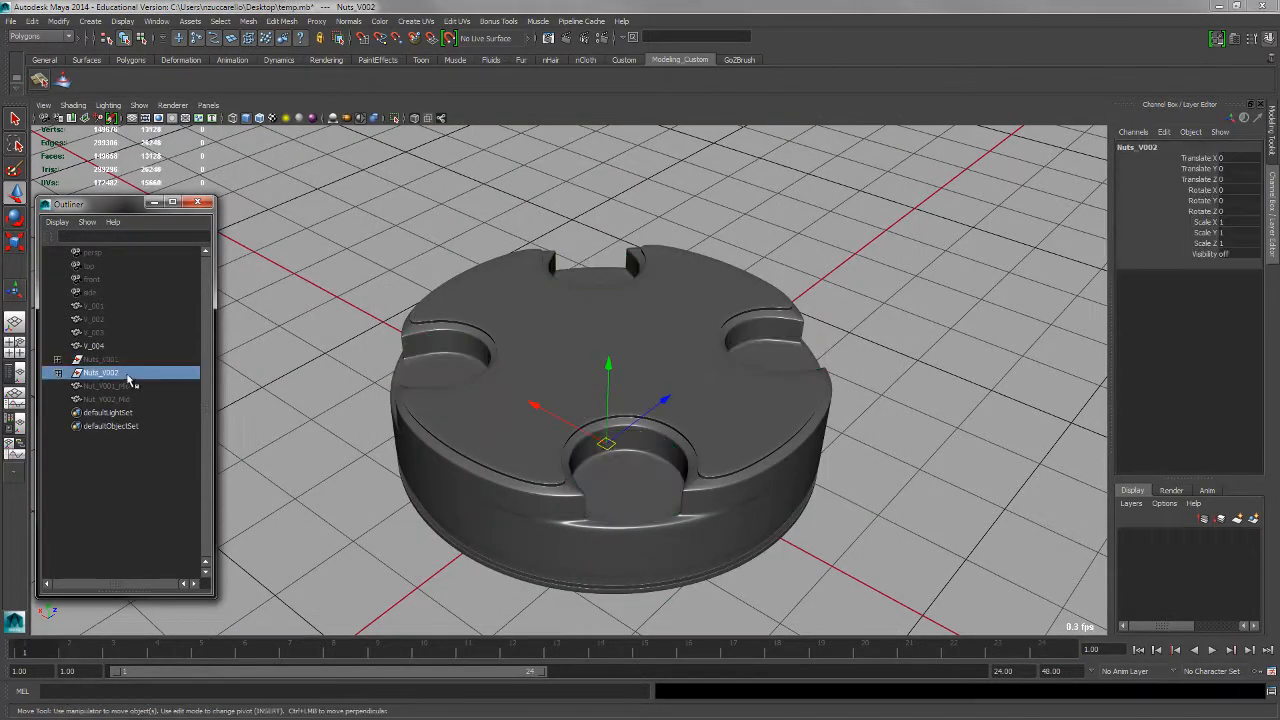
{"action": "key", "text": "shift+h"}
{"action": "left_click", "coordinate": [240, 362]}
- Show the V_001 disk body and hide V_004
{"action": "left_click", "coordinate": [98, 309]}
{"action": "key", "text": "shift+h"}
{"action": "left_click", "coordinate": [114, 348]}
{"action": "key", "text": "ctrl+h"}
- Export the V_001 body together with the Nuts_V002 rim nuts as TechDisk_V_005
{"action": "left_click_drag", "start_coordinate": [366, 212], "coordinate": [842, 573]}
{"action": "left_click", "coordinate": [14, 21]}
{"action": "left_click", "coordinate": [40, 209]}
{"action": "left_click", "coordinate": [421, 527]}
{"action": "left_click_drag", "start_coordinate": [324, 586], "coordinate": [360, 587]}
{"action": "type", "text": "5"}
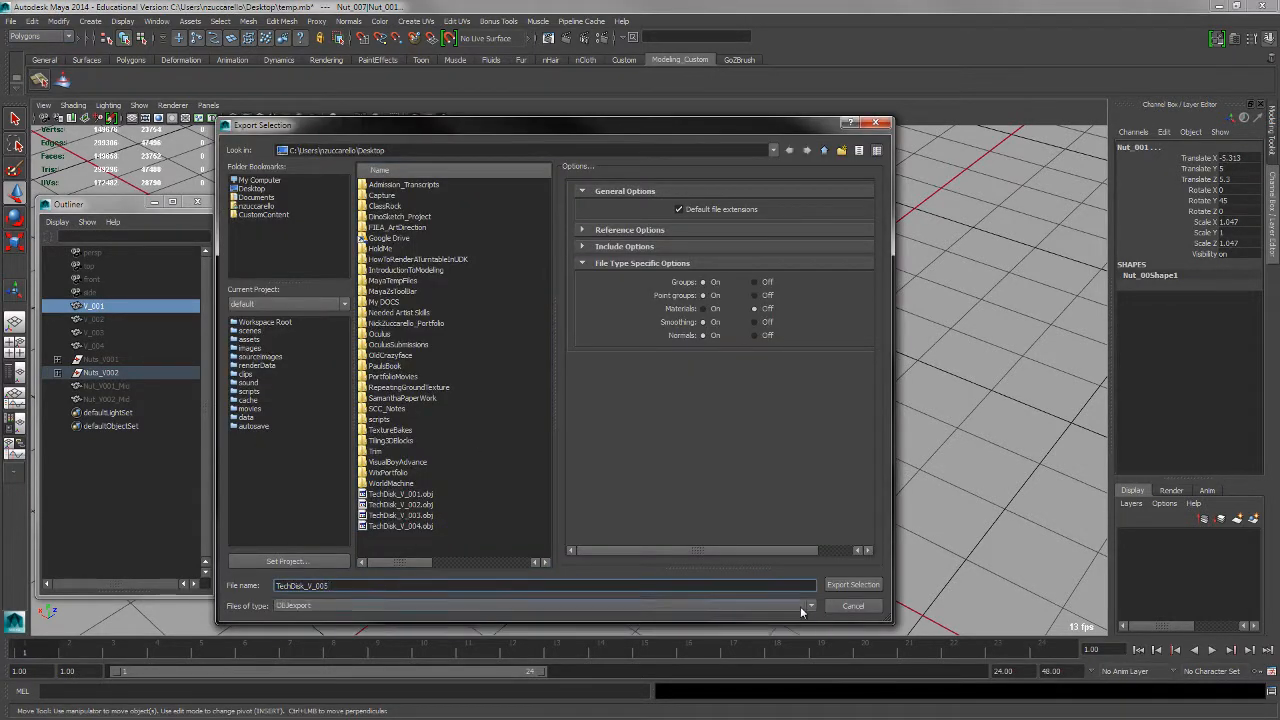
{"action": "left_click", "coordinate": [843, 587]}
- Replace the V_001 disk body with V_002 and show Nut_V002_Mid in its centre
{"action": "left_click", "coordinate": [98, 331]}
{"action": "left_click", "coordinate": [98, 308]}
{"action": "key", "text": "ctrl+h"}
{"action": "left_click", "coordinate": [106, 320]}
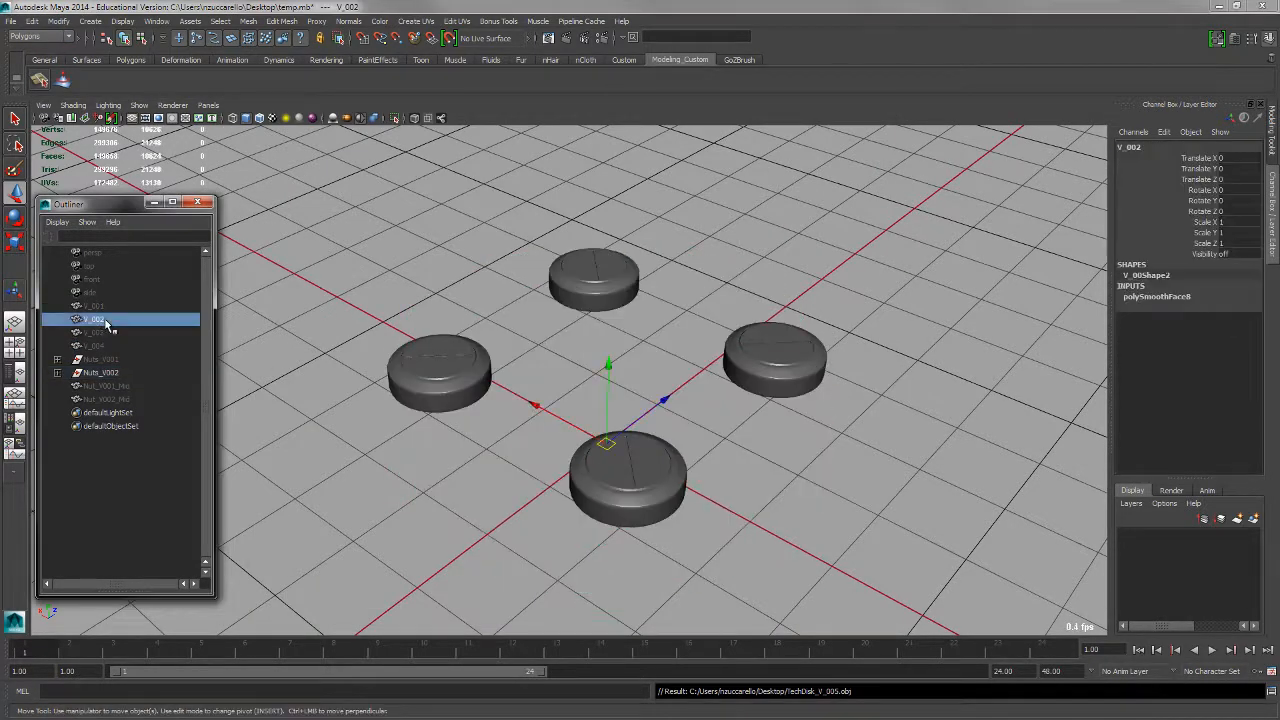
{"action": "key", "text": "shift+h"}
{"action": "left_click", "coordinate": [531, 451]}
{"action": "left_click", "coordinate": [123, 400]}
{"action": "key", "text": "shift+h"}
- Export the V_002 body with its rim nuts and Nut_V002_Mid as TechDisk_V_006, and clear the selection
{"action": "left_click_drag", "start_coordinate": [366, 214], "coordinate": [834, 559]}
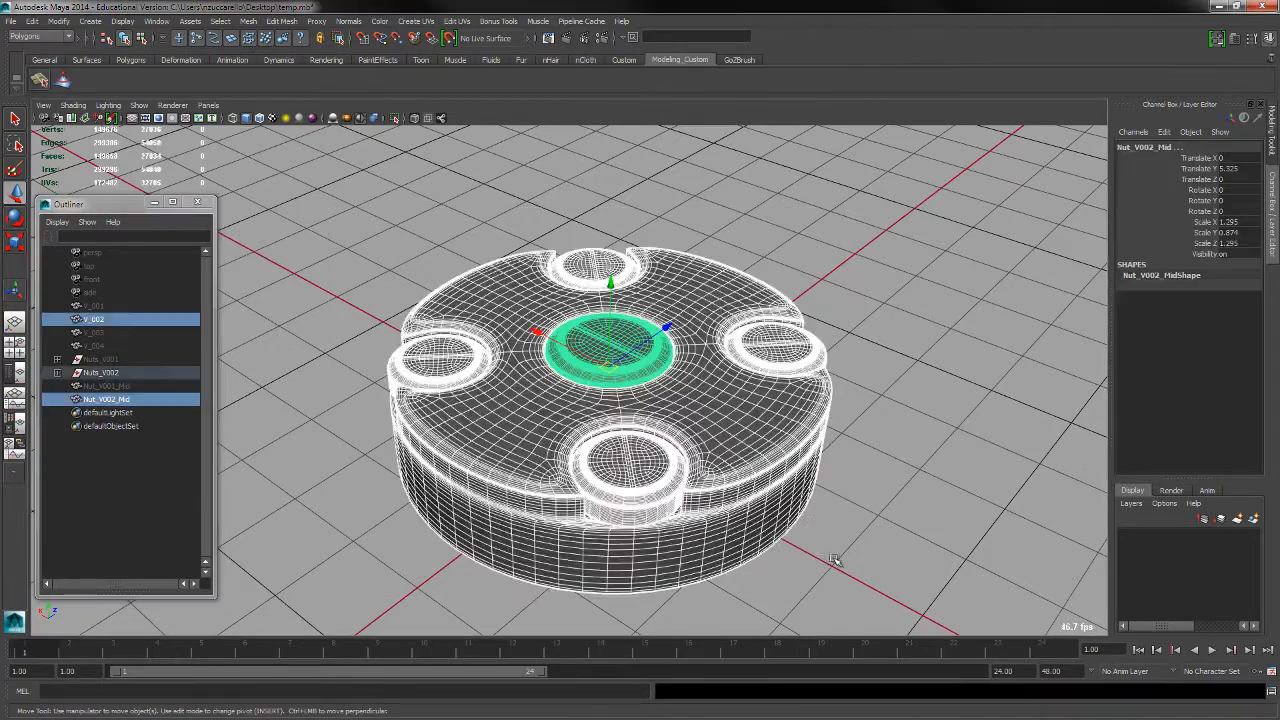
{"action": "left_click", "coordinate": [14, 21]}
{"action": "left_click", "coordinate": [40, 209]}
{"action": "left_click", "coordinate": [422, 536]}
{"action": "left_click_drag", "start_coordinate": [324, 586], "coordinate": [368, 578]}
{"action": "type", "text": "6"}
{"action": "left_click", "coordinate": [843, 586]}
{"action": "left_click", "coordinate": [280, 463]}
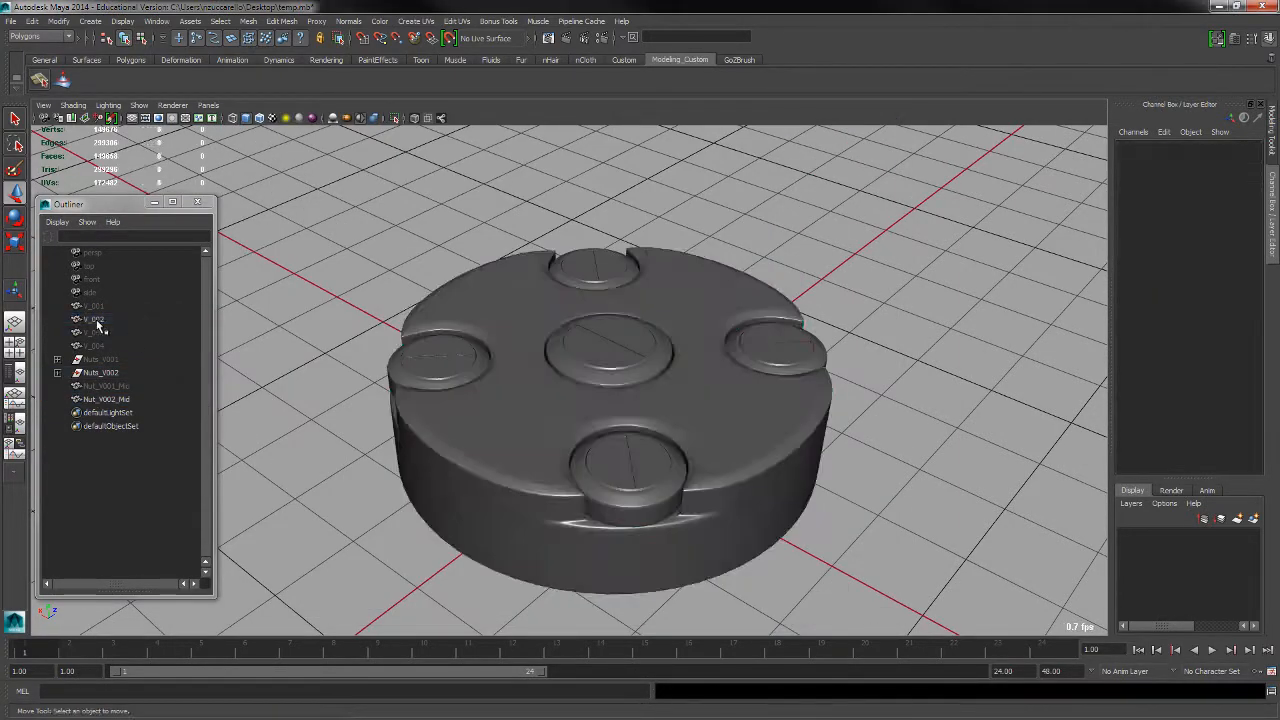
- Hide the V_002 body and Nut_V002_Mid, and show the V_003 body
{"action": "left_click", "coordinate": [97, 320]}
{"action": "key", "text": "ctrl+h"}
{"action": "left_click", "coordinate": [123, 399]}
{"action": "key", "text": "ctrl+h"}
{"action": "left_click", "coordinate": [99, 334]}
{"action": "key", "text": "shift+h"}
{"action": "left_click", "coordinate": [386, 517]}
- Export the V_003 body together with the Nuts_V002 rim nuts as TechDisk_V_007
{"action": "left_click_drag", "start_coordinate": [368, 221], "coordinate": [870, 601]}
{"action": "left_click", "coordinate": [14, 21]}
{"action": "left_click", "coordinate": [40, 209]}
{"action": "left_click", "coordinate": [410, 547]}
{"action": "left_click_drag", "start_coordinate": [324, 586], "coordinate": [368, 590]}
{"action": "type", "text": "7"}
{"action": "left_click", "coordinate": [853, 585]}
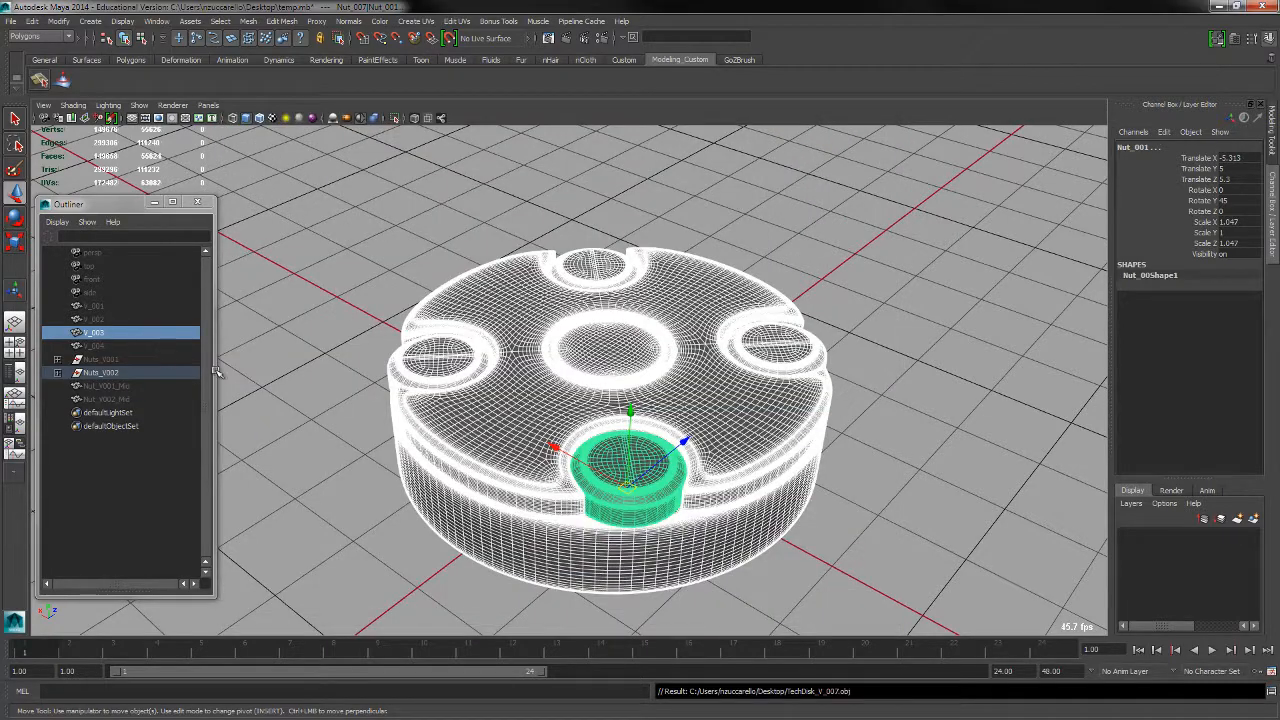
- Hide the V_003 disk body and show V_004 with the Nuts_V002 rim nuts
{"action": "left_click", "coordinate": [97, 333]}
{"action": "key", "text": "ctrl+h"}
{"action": "left_click", "coordinate": [98, 346]}
{"action": "key", "text": "shift+h"}
{"action": "left_click", "coordinate": [354, 232]}
- Export the V_004 body together with the Nuts_V002 rim nuts as TechDisk_V_008
{"action": "left_click_drag", "start_coordinate": [354, 232], "coordinate": [869, 600]}
{"action": "left_click", "coordinate": [14, 21]}
{"action": "left_click", "coordinate": [40, 209]}
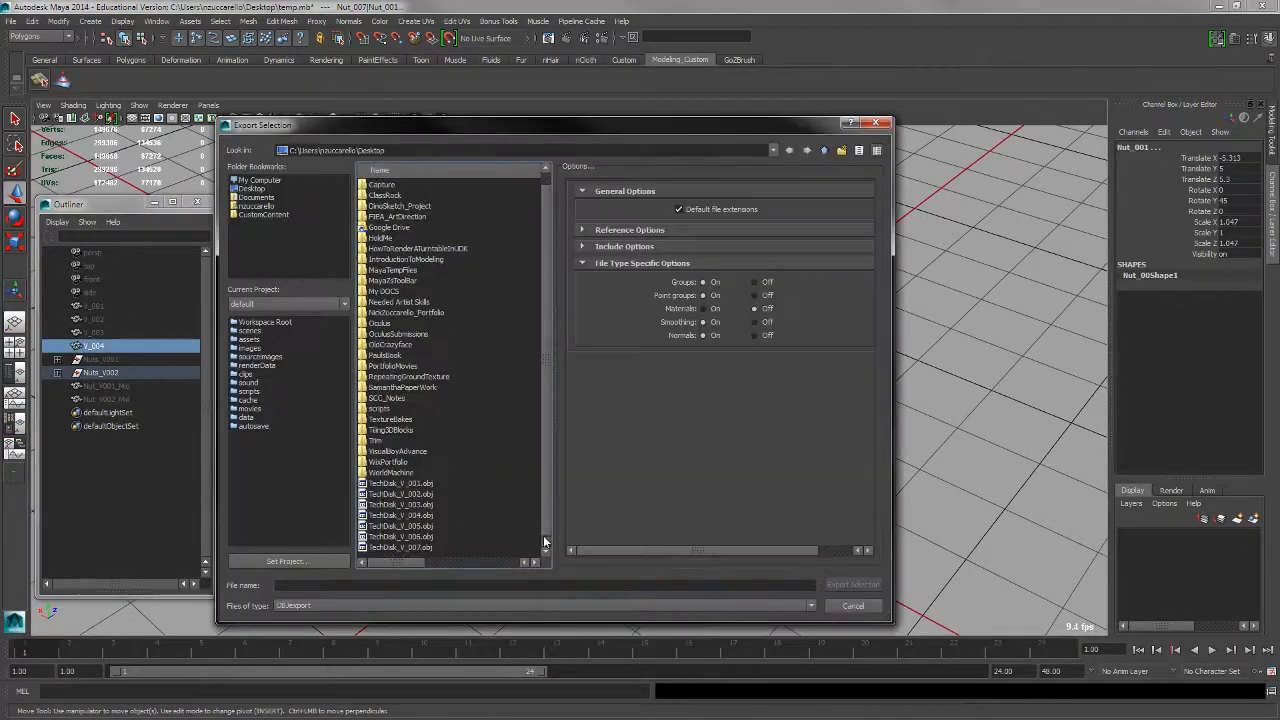
{"action": "left_click", "coordinate": [410, 547]}
{"action": "left_click_drag", "start_coordinate": [324, 586], "coordinate": [446, 567]}
{"action": "type", "text": "8"}
{"action": "left_click", "coordinate": [853, 585]}
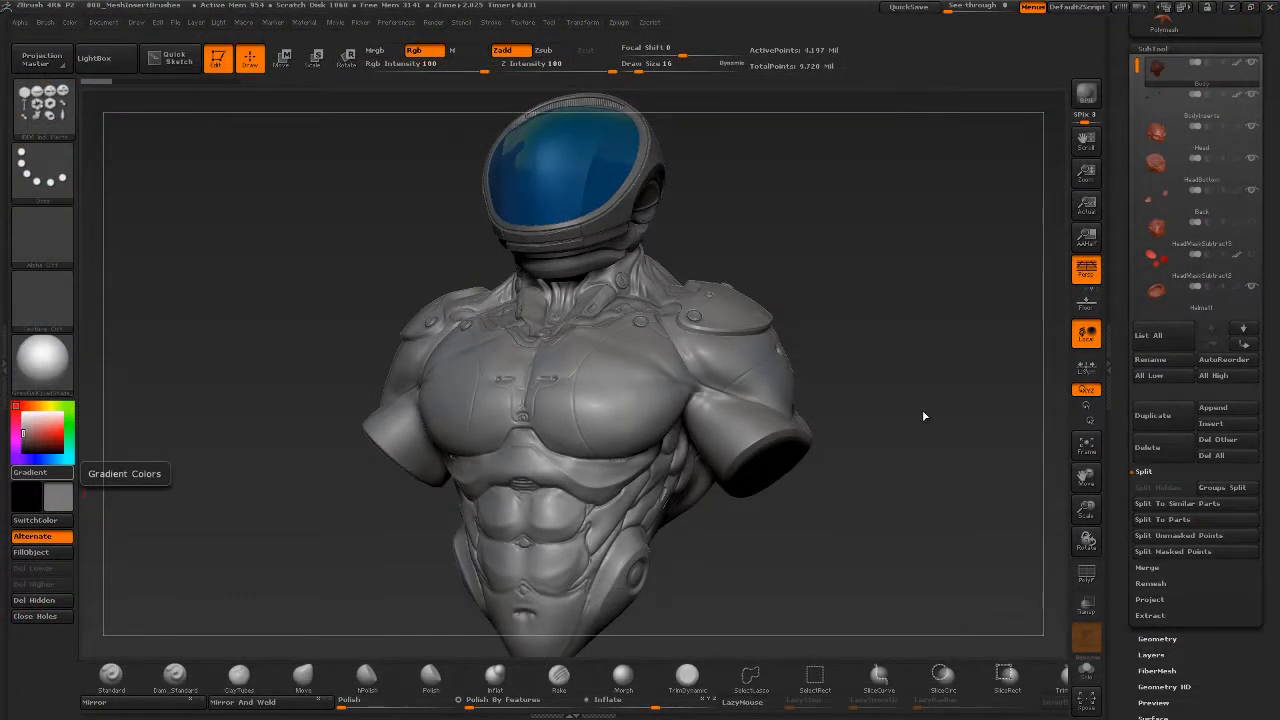
- Switch to ZBrush, change the active tool to SimpleBrush and clear the torso from the canvas
{"action": "scroll", "coordinate": [1128, 238], "scroll_direction": "up", "scroll_amount": 5}
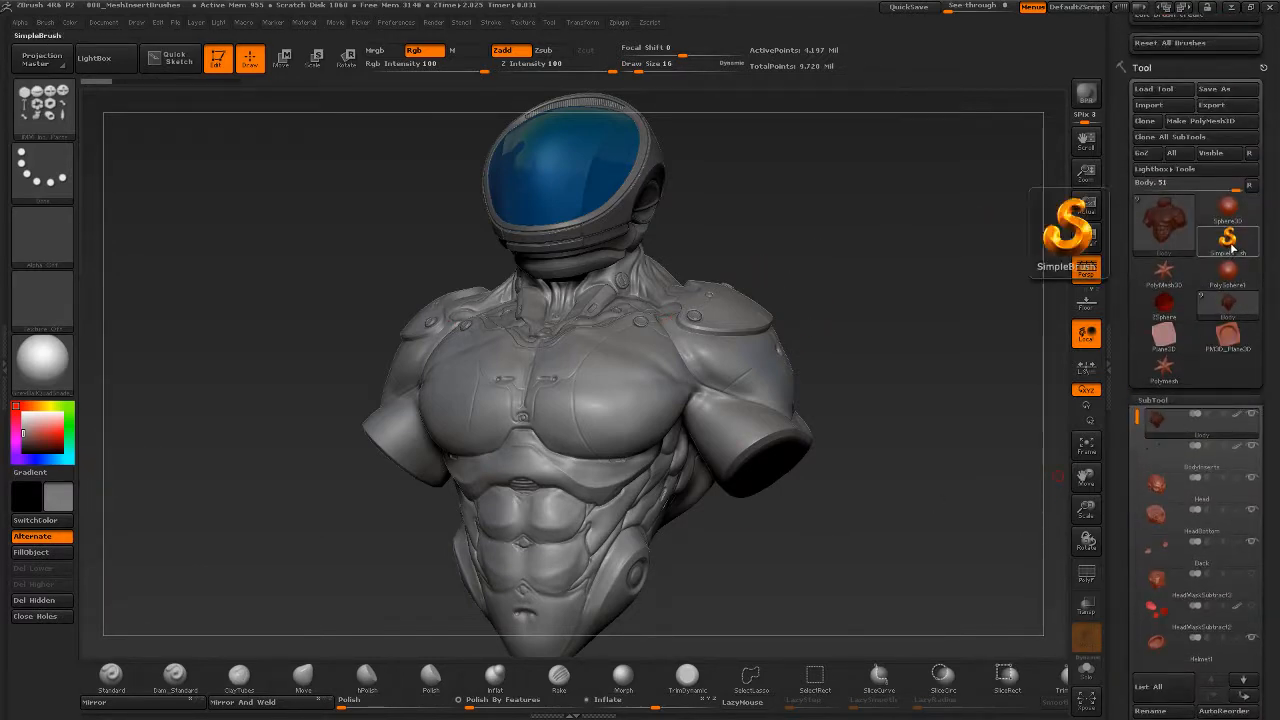
{"action": "left_click", "coordinate": [1238, 245]}
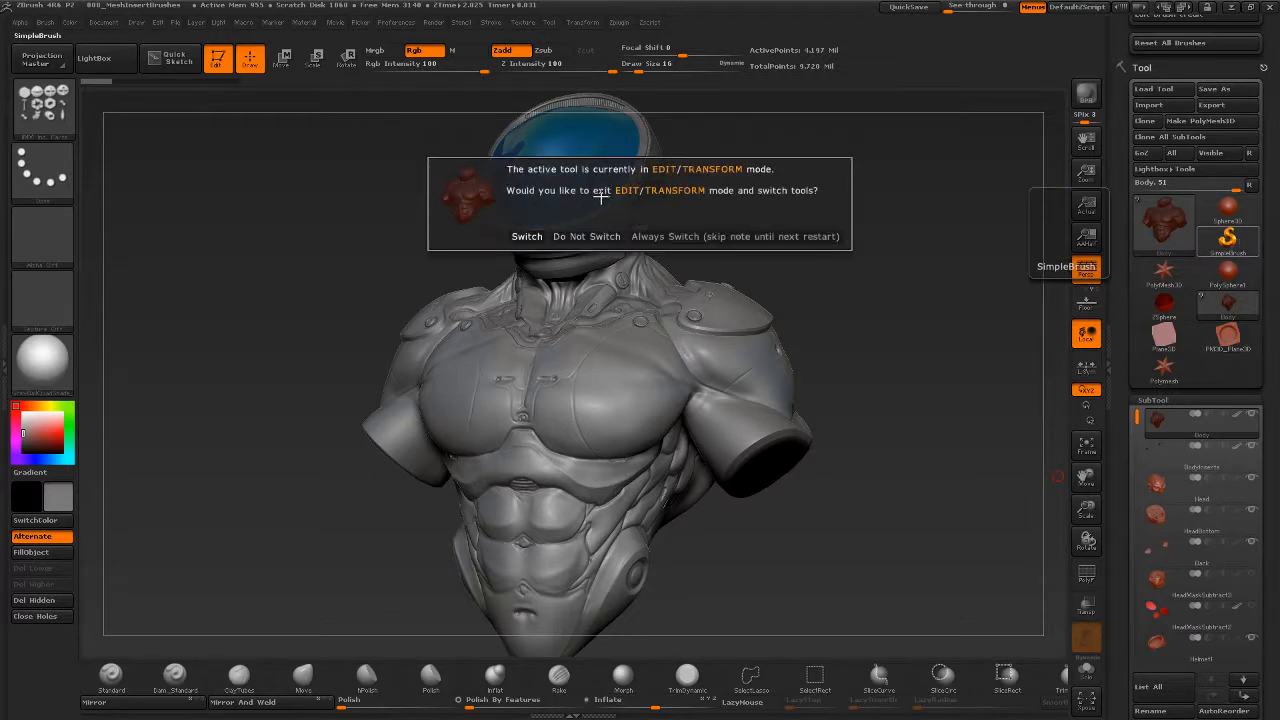
{"action": "left_click", "coordinate": [527, 236]}
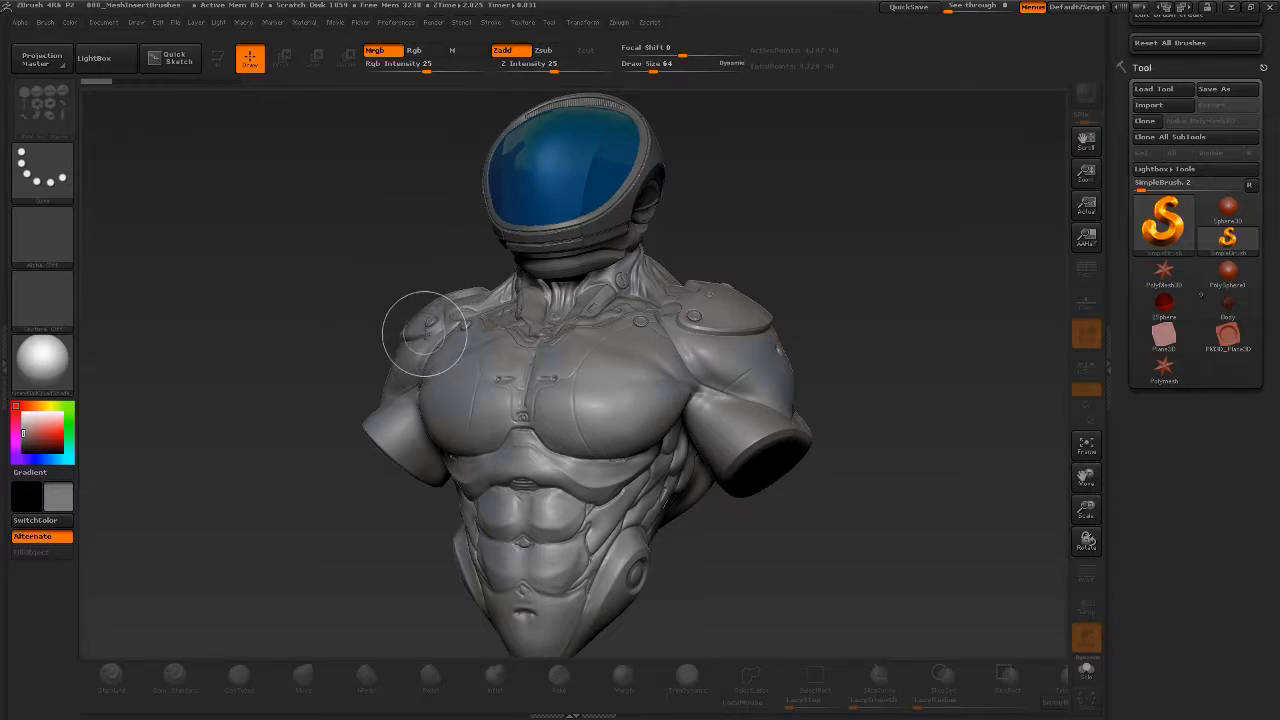
{"action": "key", "text": "ctrl+n"}
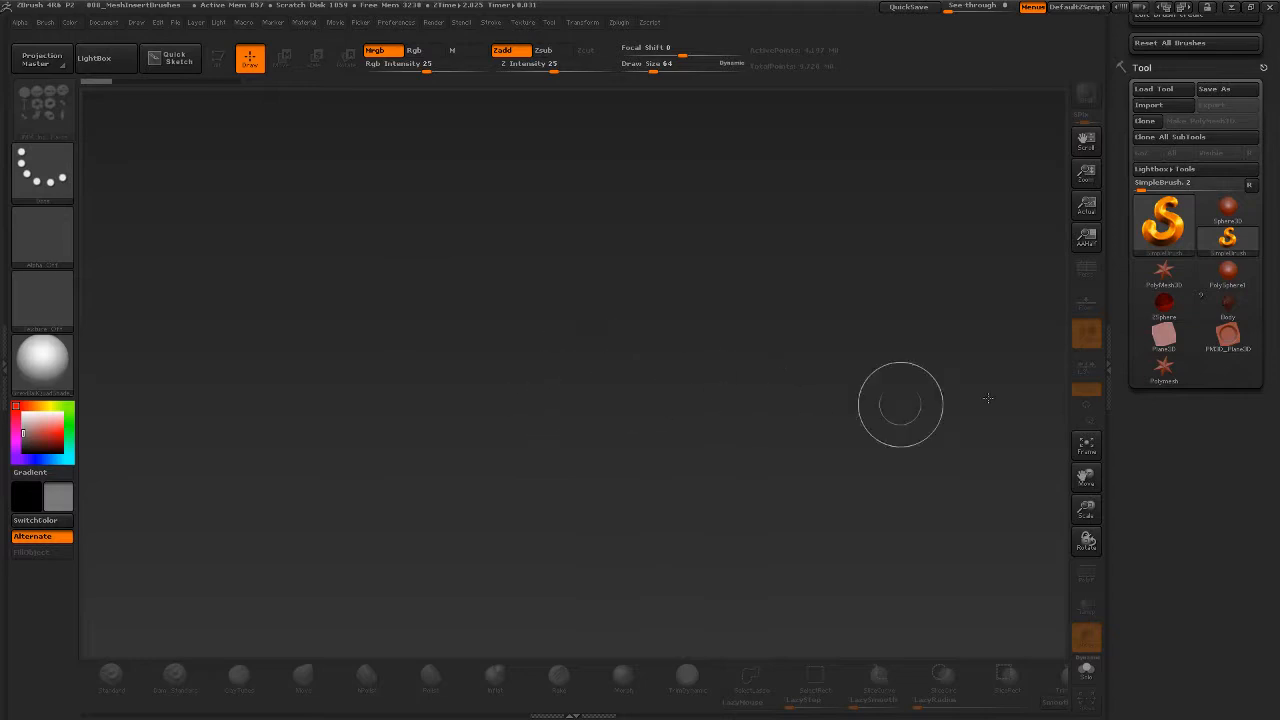
- Import TechDisk_V_001.obj from the Desktop as a new tool
{"action": "left_click_drag", "start_coordinate": [1129, 122], "coordinate": [1129, 196]}
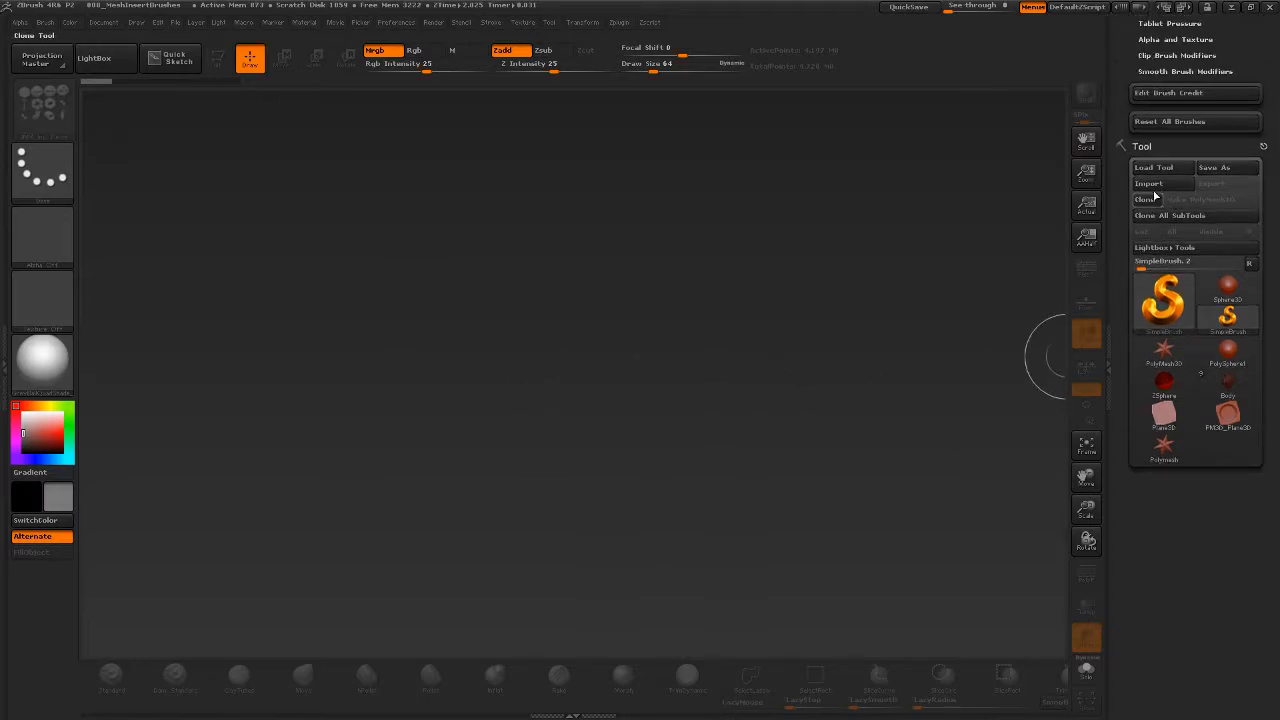
{"action": "left_click", "coordinate": [1168, 185]}
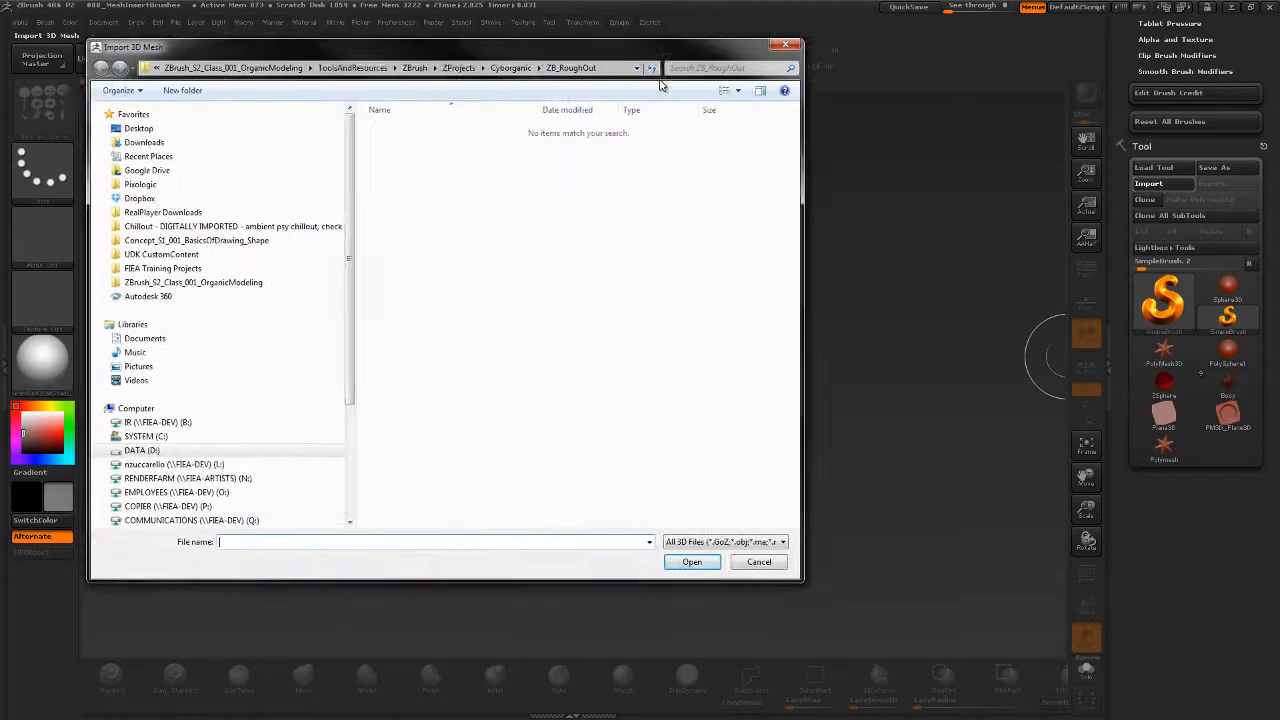
{"action": "left_click", "coordinate": [227, 157]}
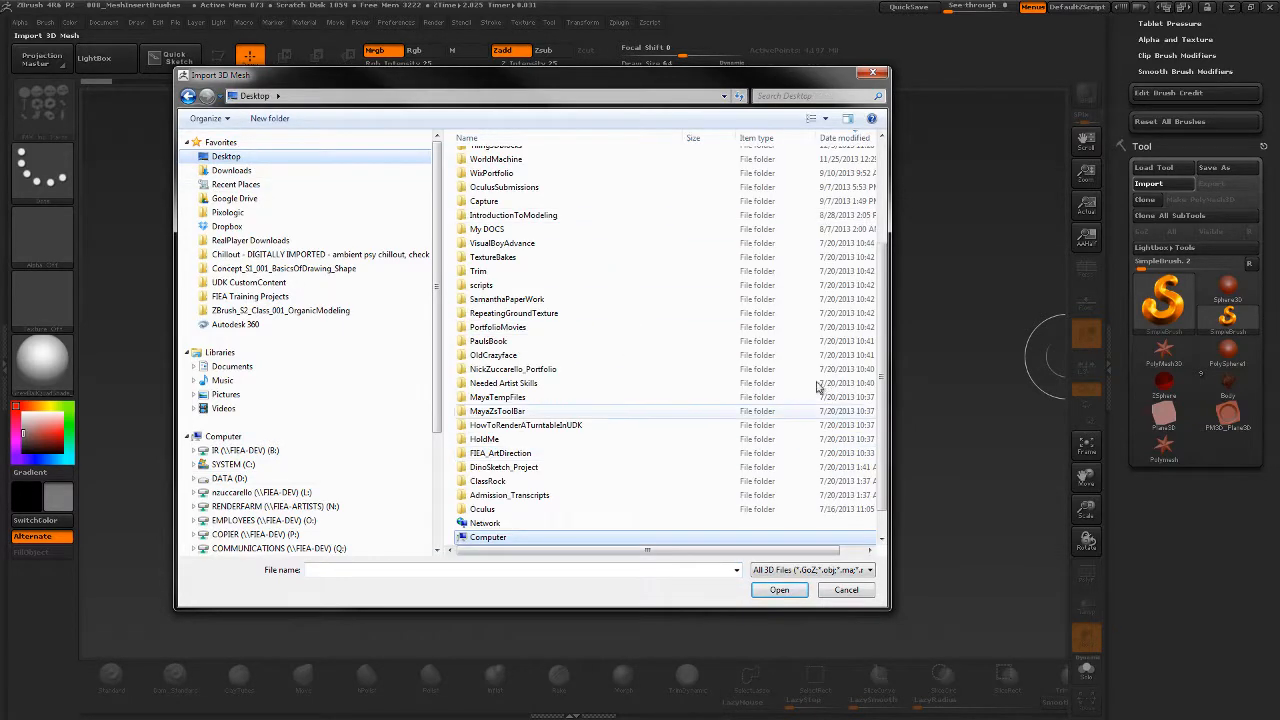
{"action": "left_click_drag", "start_coordinate": [882, 308], "coordinate": [874, 262]}
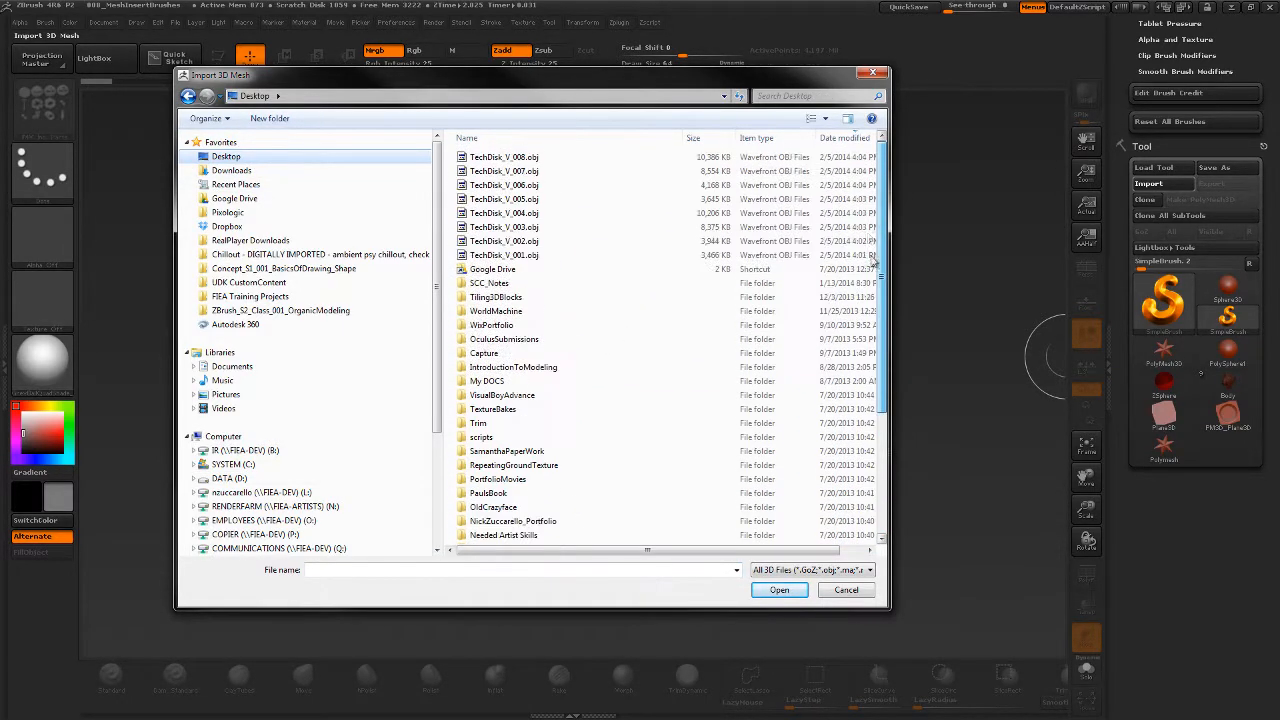
{"action": "left_click", "coordinate": [535, 257]}
{"action": "left_click", "coordinate": [784, 592]}
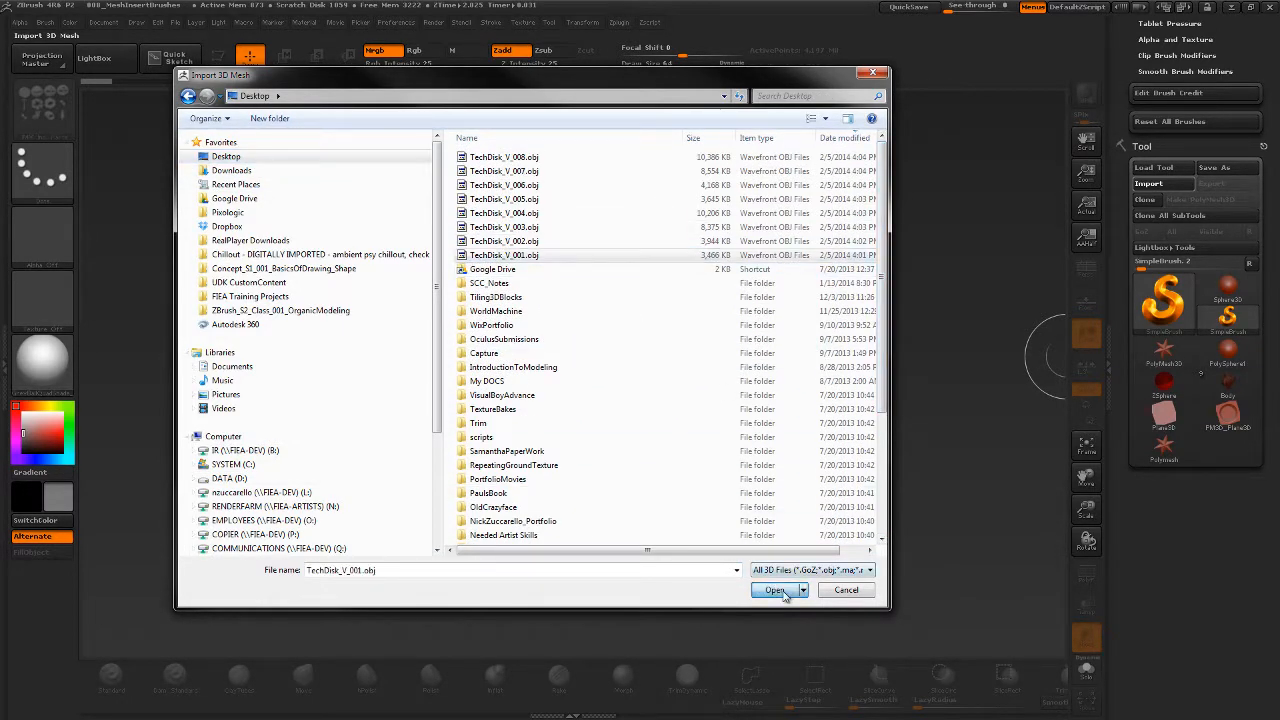
- Draw the imported V_001 disk on the canvas and enter Edit mode
{"action": "left_click_drag", "start_coordinate": [596, 364], "coordinate": [596, 472]}
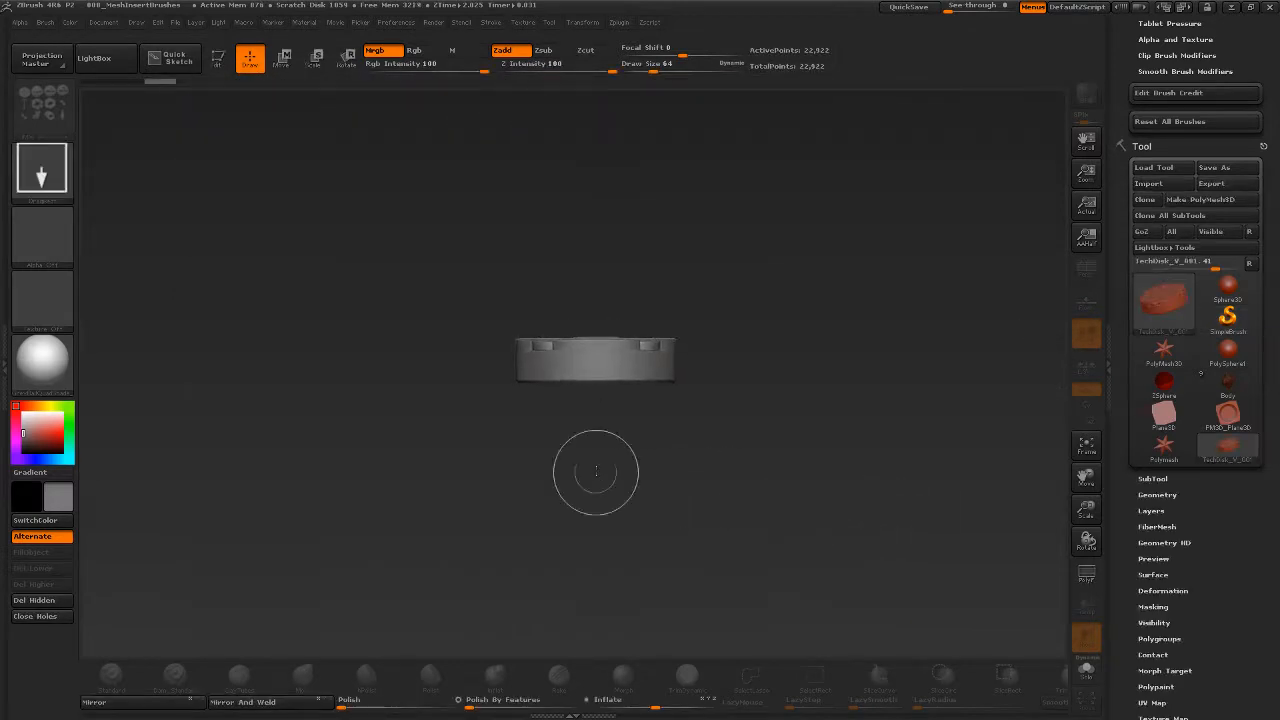
{"action": "key", "text": "t"}
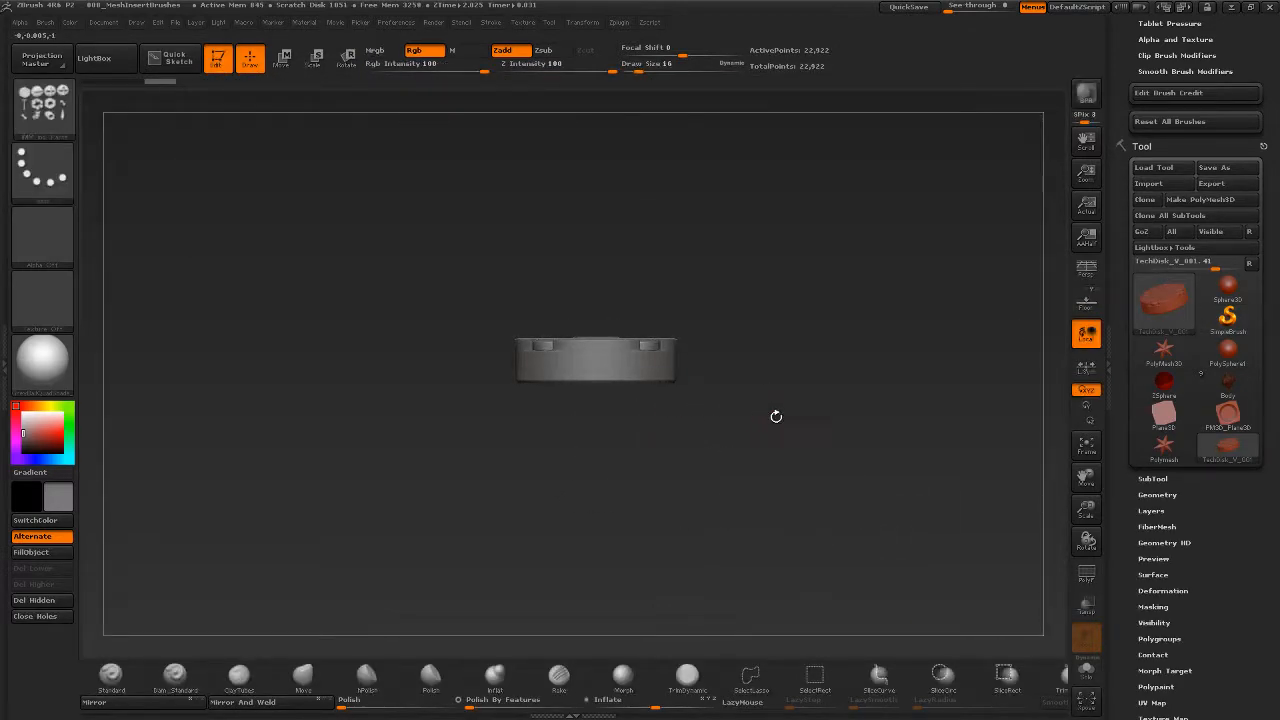
{"action": "left_click_drag", "start_coordinate": [776, 416], "coordinate": [746, 440]}
- Set the Draw Size to 245 and turn on perspective, viewing the V_001 disk's top face at an angle
{"action": "key", "text": "s"}
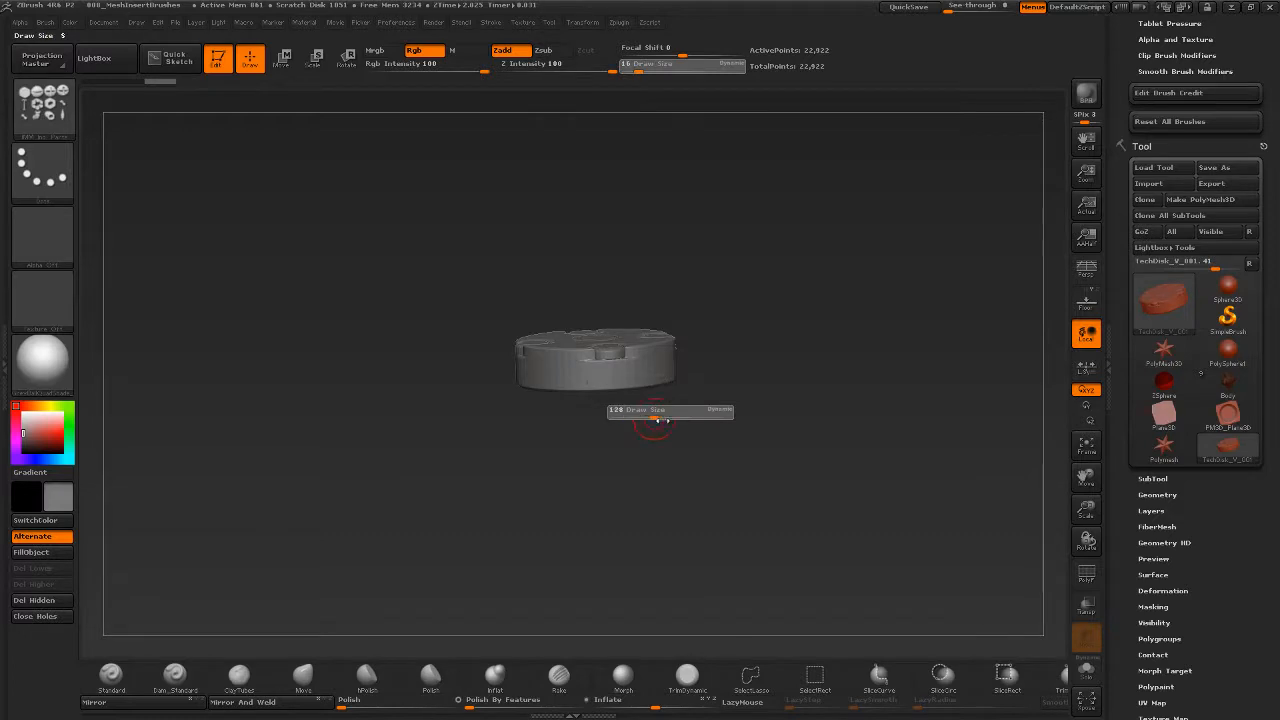
{"action": "left_click_drag", "start_coordinate": [662, 420], "coordinate": [671, 420]}
{"action": "left_click_drag", "start_coordinate": [734, 449], "coordinate": [748, 469], "text": "alt"}
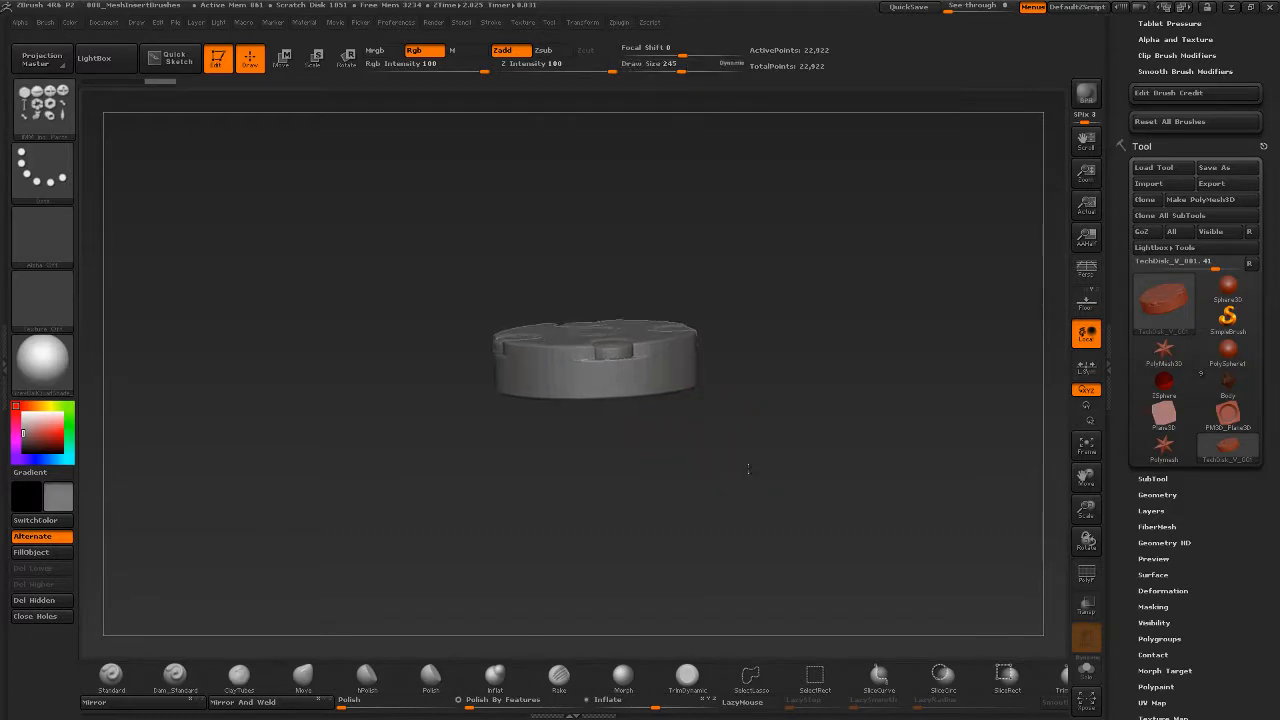
{"action": "left_click", "coordinate": [1086, 268]}
{"action": "mouse_move", "coordinate": [831, 426]}
{"action": "left_mouse_down"}
{"action": "mouse_move", "coordinate": [826, 474]}
{"action": "mouse_move", "coordinate": [855, 497]}
{"action": "mouse_move", "coordinate": [823, 432]}
{"action": "mouse_move", "coordinate": [830, 474]}
{"action": "left_mouse_up"}
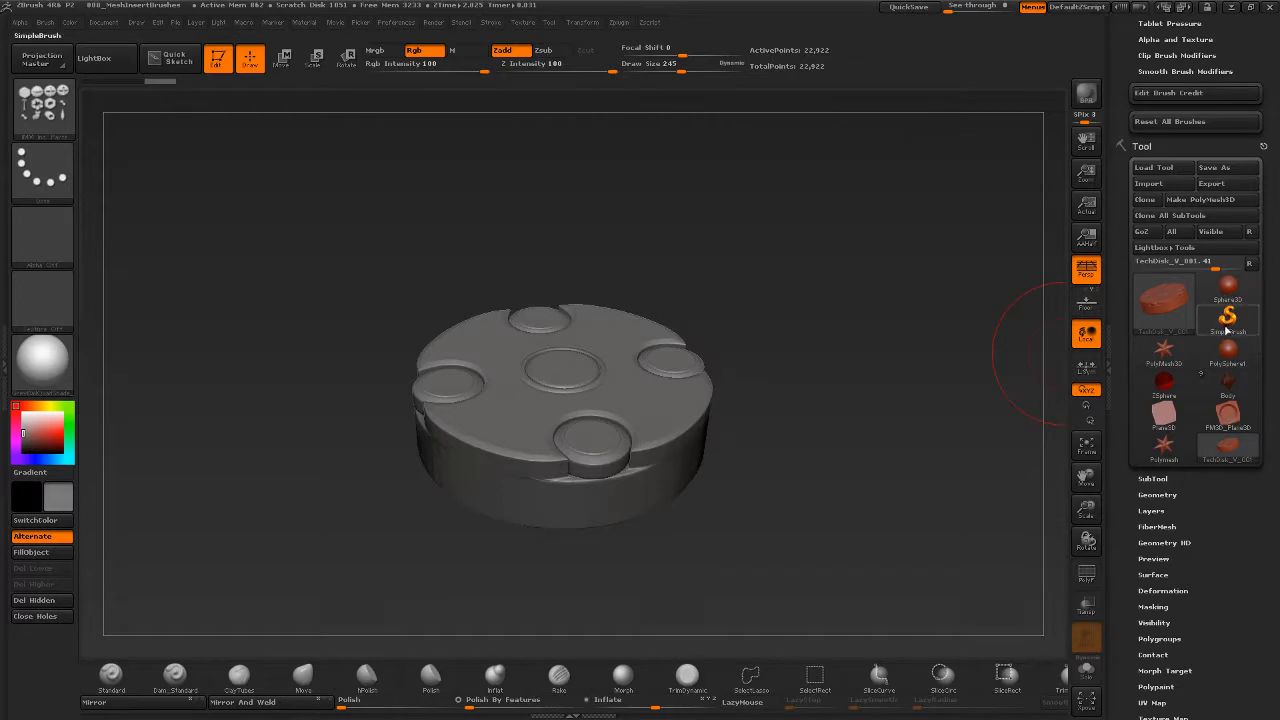
- Change the active tool back to SimpleBrush, leaving Edit mode, and clear the V_001 disk from the canvas
{"action": "mouse_move", "coordinate": [1226, 332]}
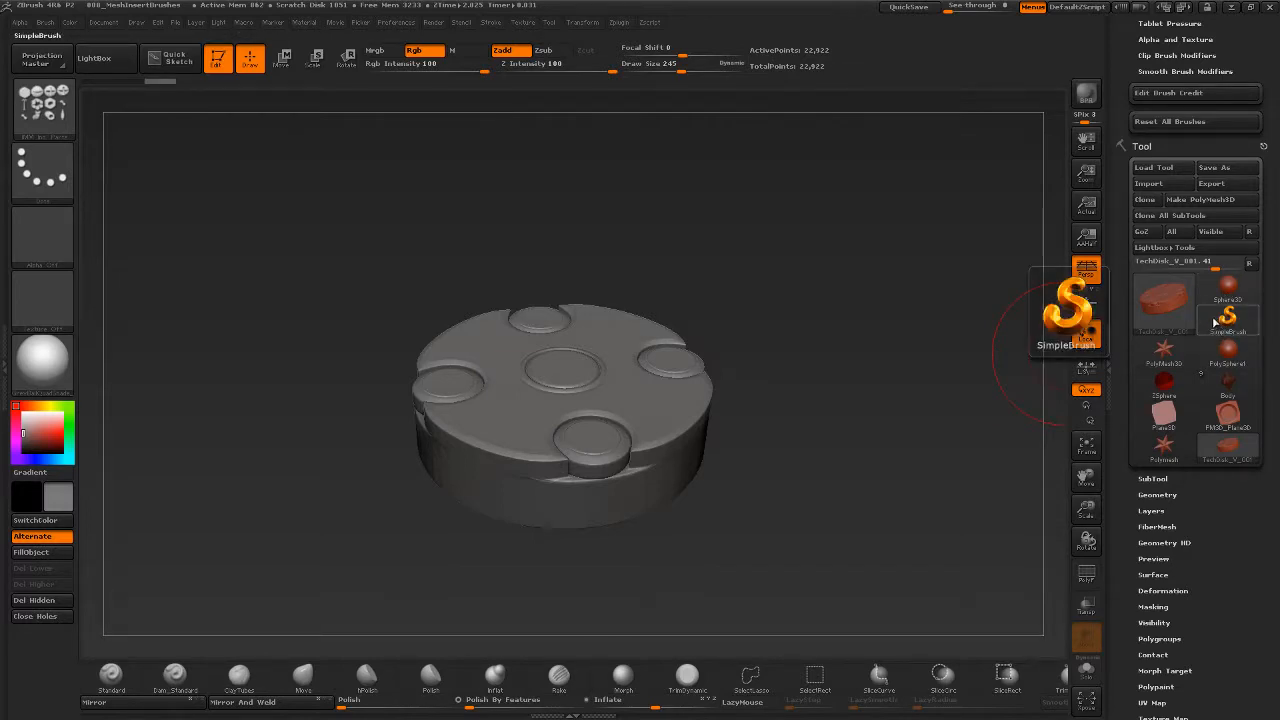
{"action": "left_click", "coordinate": [1226, 324]}
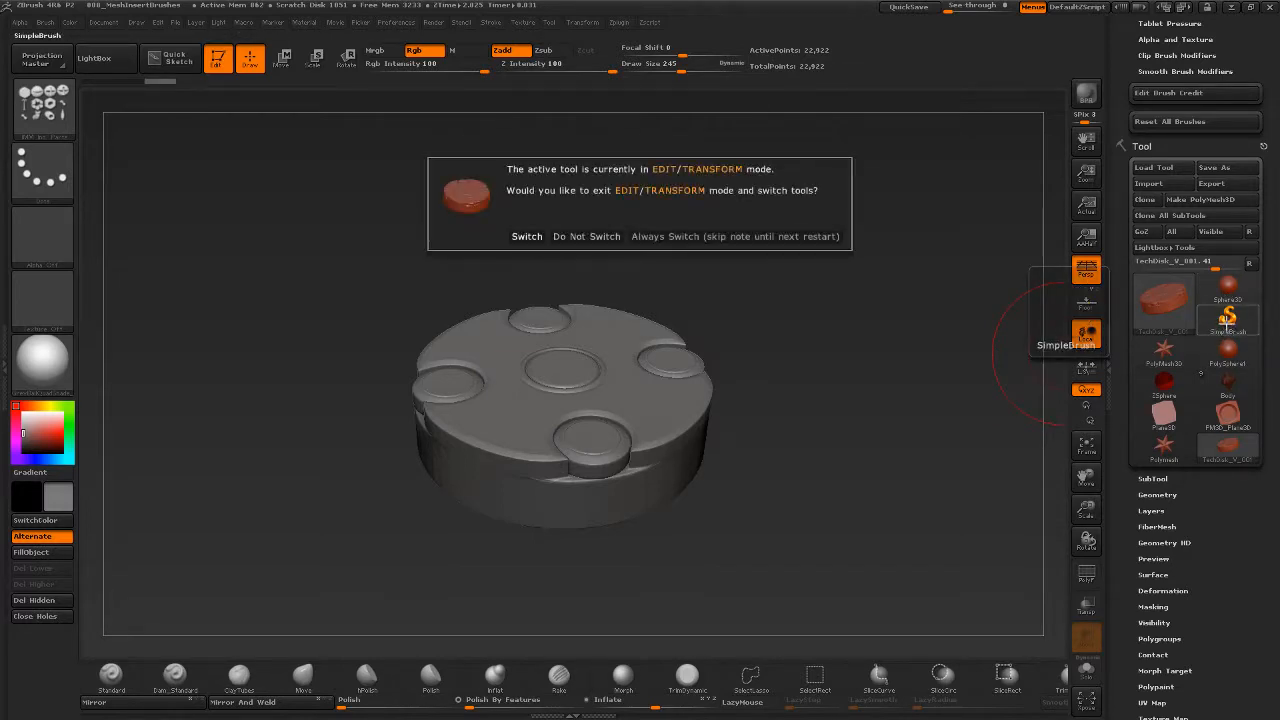
{"action": "left_click", "coordinate": [535, 238]}
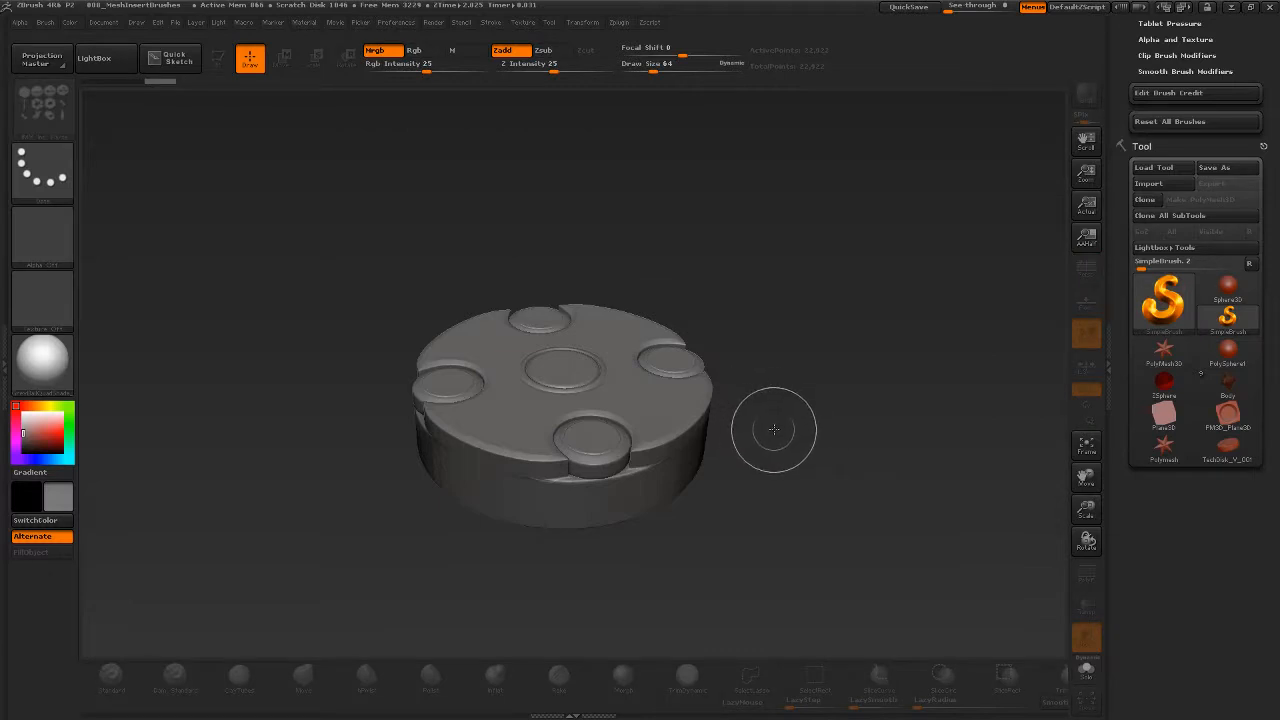
{"action": "key", "text": "ctrl+n"}
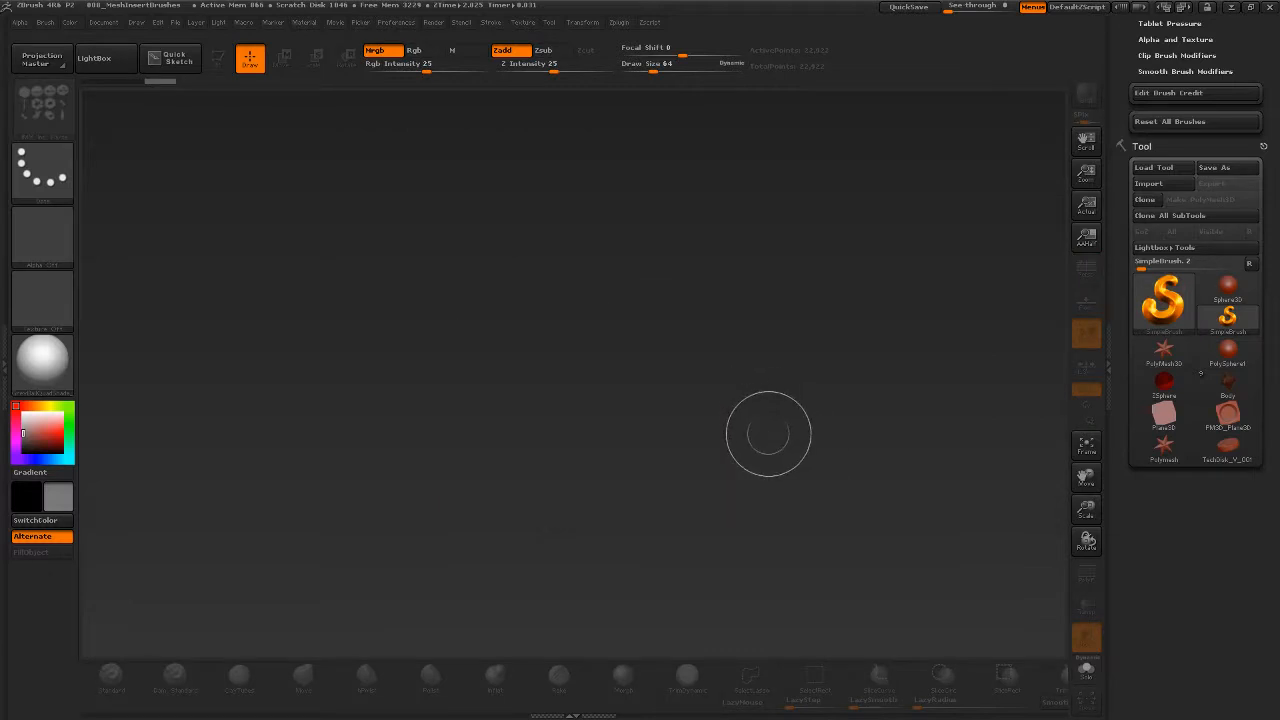
- Import TechDisk_V_002.obj from the Desktop
{"action": "left_click", "coordinate": [1148, 184]}
{"action": "left_click", "coordinate": [540, 241]}
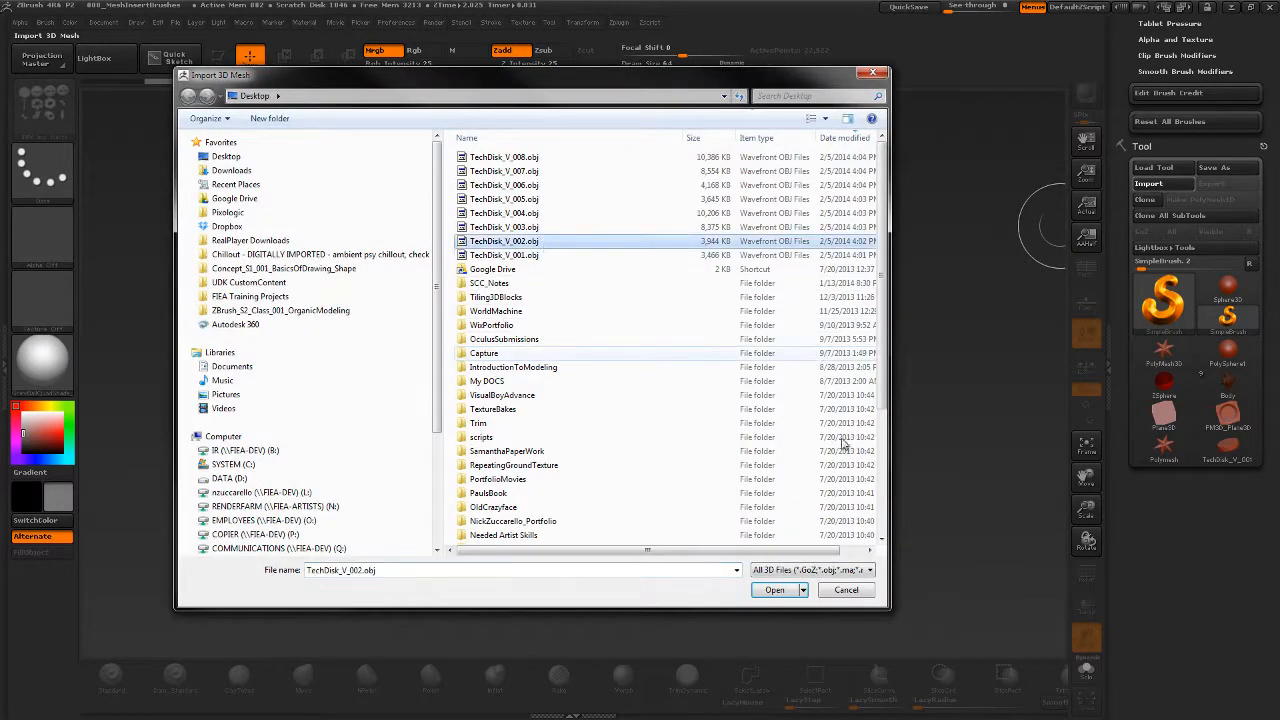
{"action": "left_click", "coordinate": [775, 590]}
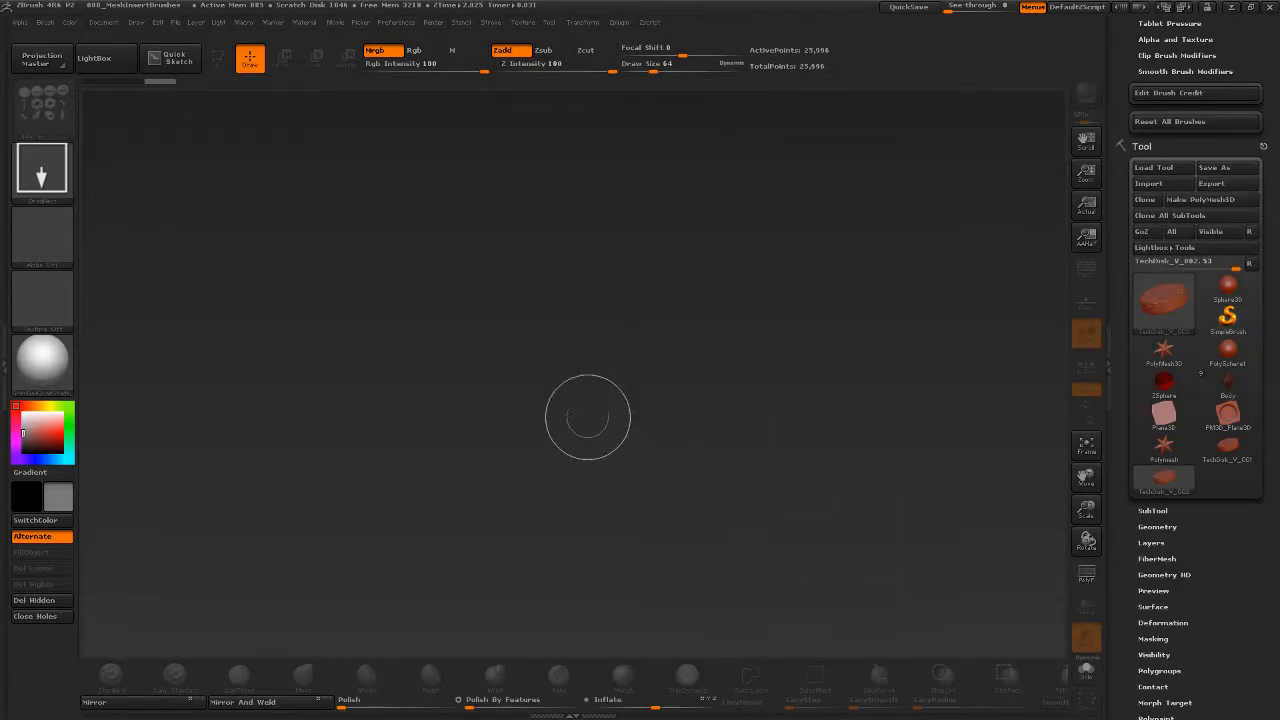
- Draw the V_002 disk on the canvas, enter Edit mode and tilt the view to show its top face
{"action": "left_click_drag", "start_coordinate": [580, 352], "coordinate": [612, 462]}
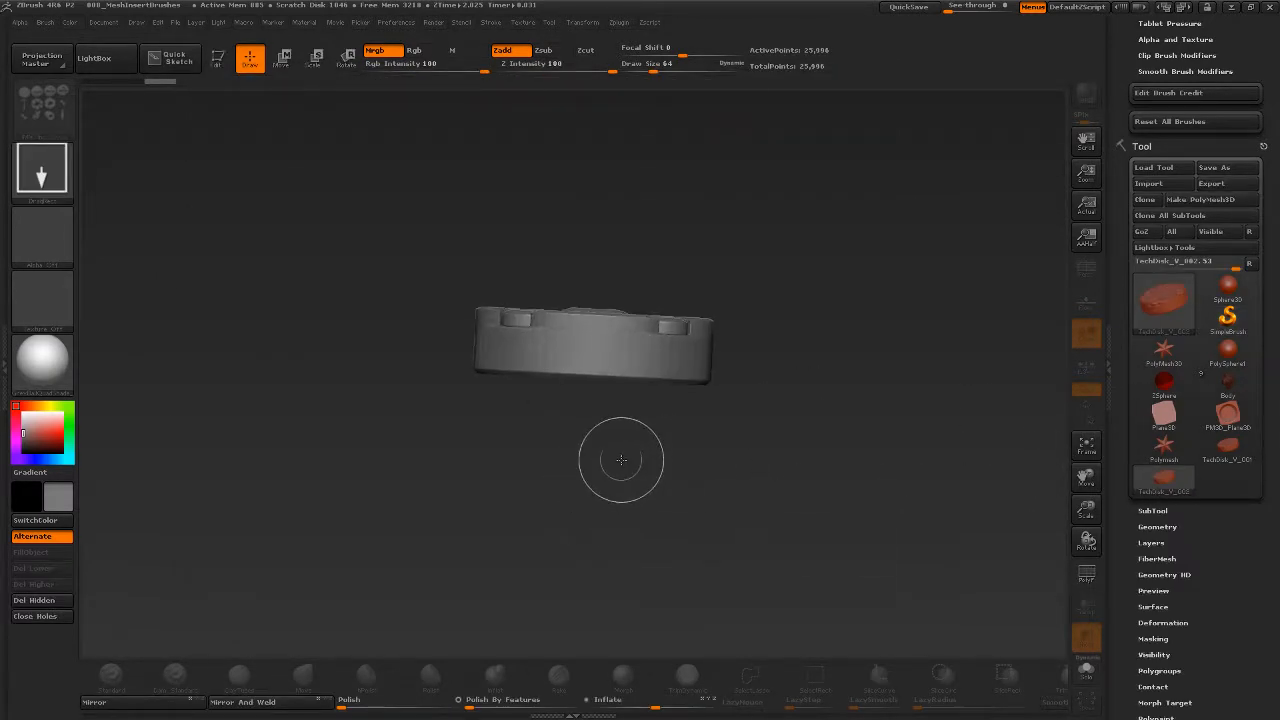
{"action": "key", "text": "t"}
{"action": "left_click_drag", "start_coordinate": [835, 421], "coordinate": [843, 471]}
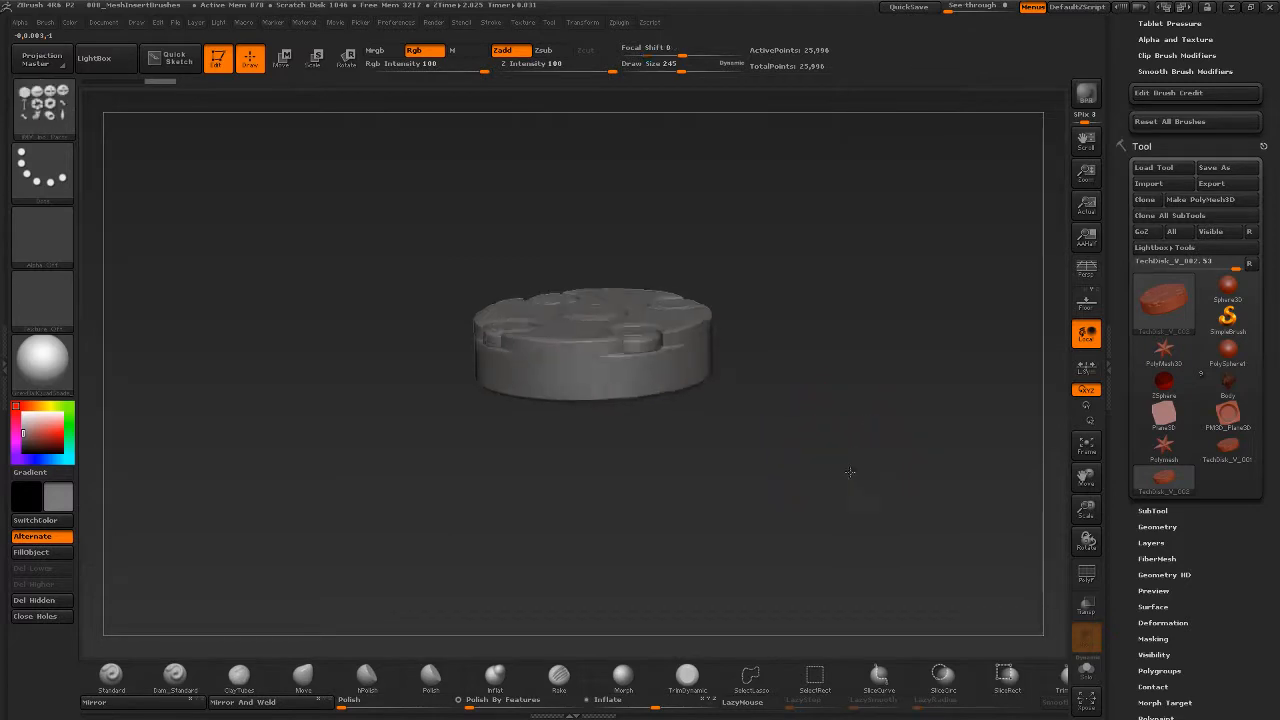
- Make the V_001 disk the active tool and append the V_002 disk to it as a subtool
{"action": "left_click", "coordinate": [1230, 452]}
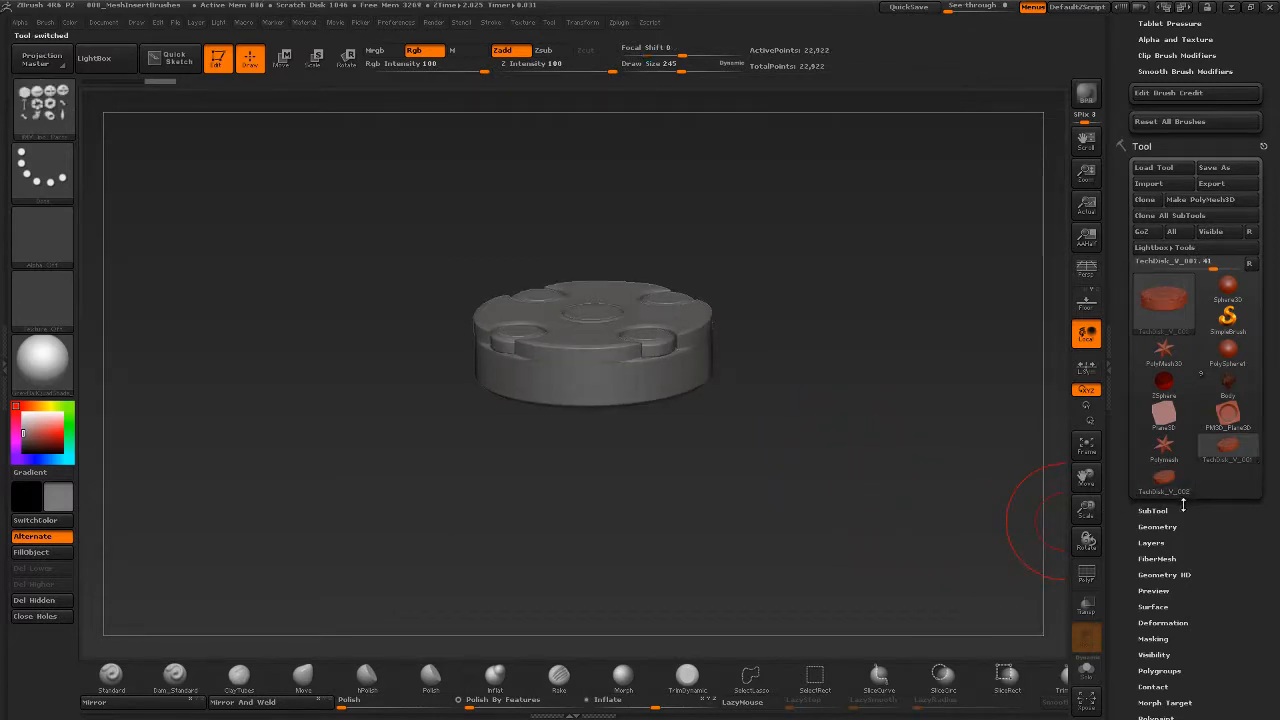
{"action": "scroll", "coordinate": [1140, 377], "scroll_direction": "down", "scroll_amount": 3}
{"action": "left_click", "coordinate": [1160, 368]}
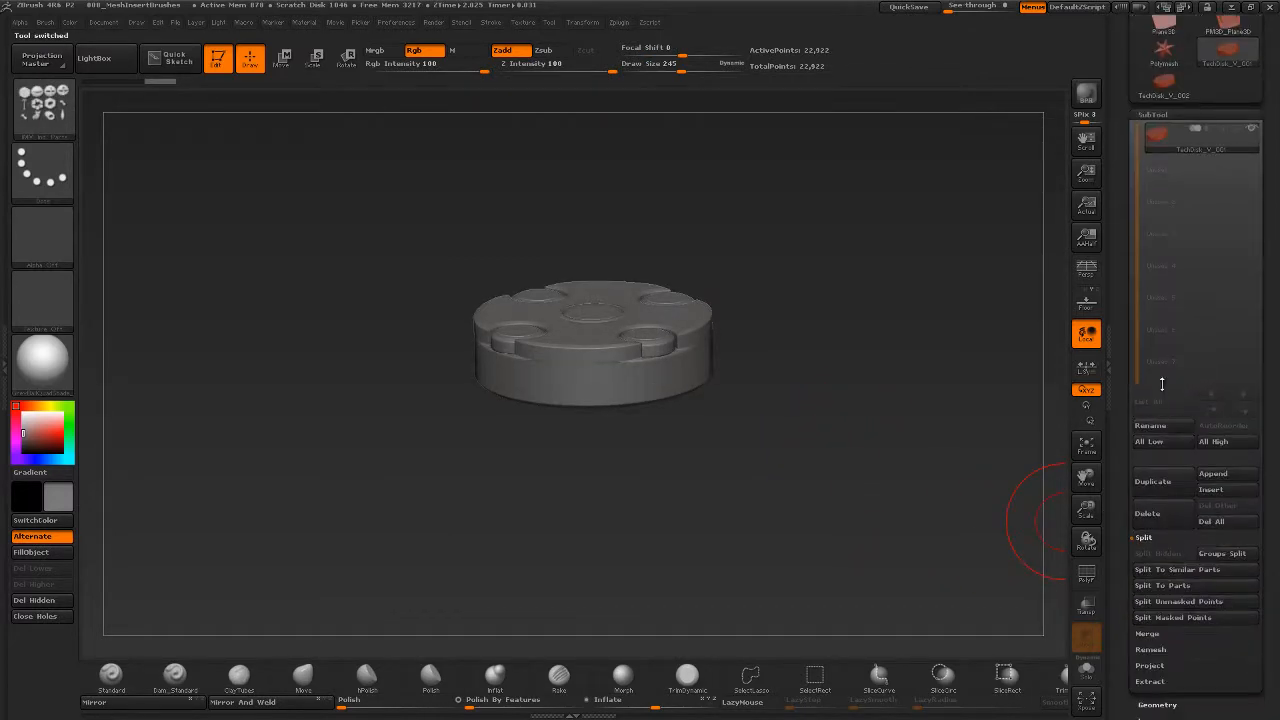
{"action": "left_click", "coordinate": [1226, 476]}
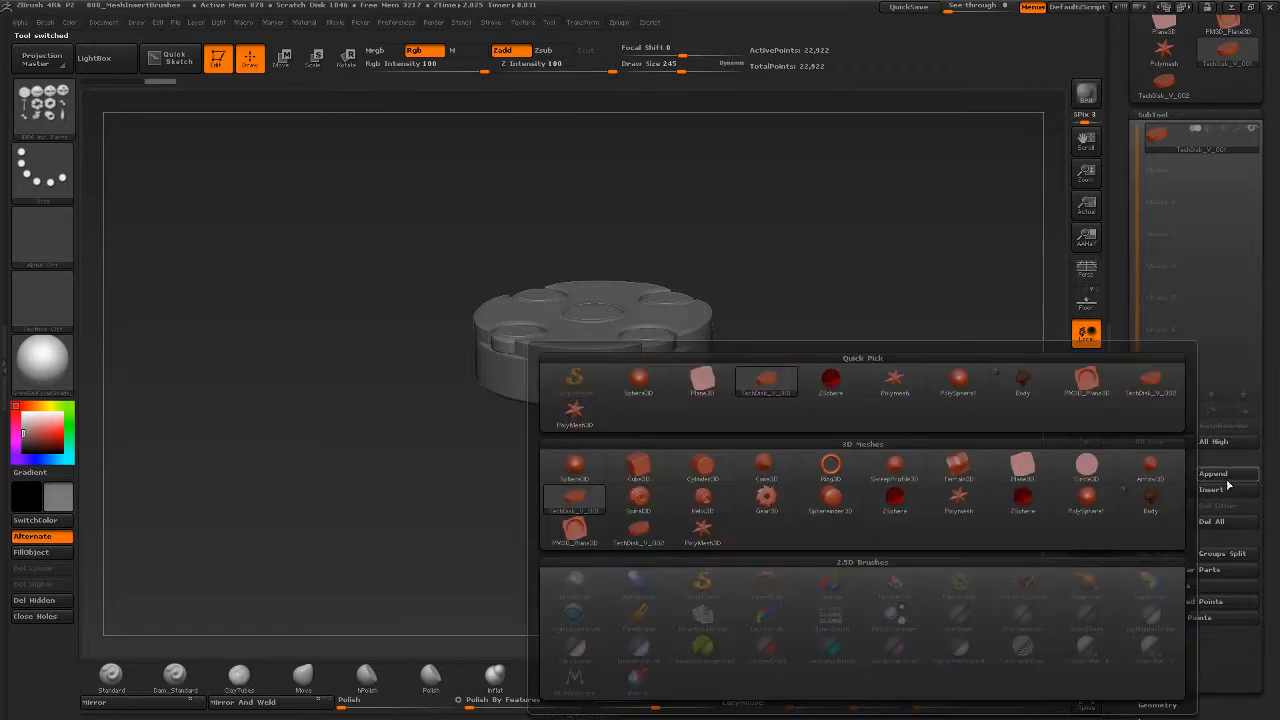
{"action": "left_click", "coordinate": [1222, 476]}
{"action": "left_click", "coordinate": [1148, 388]}
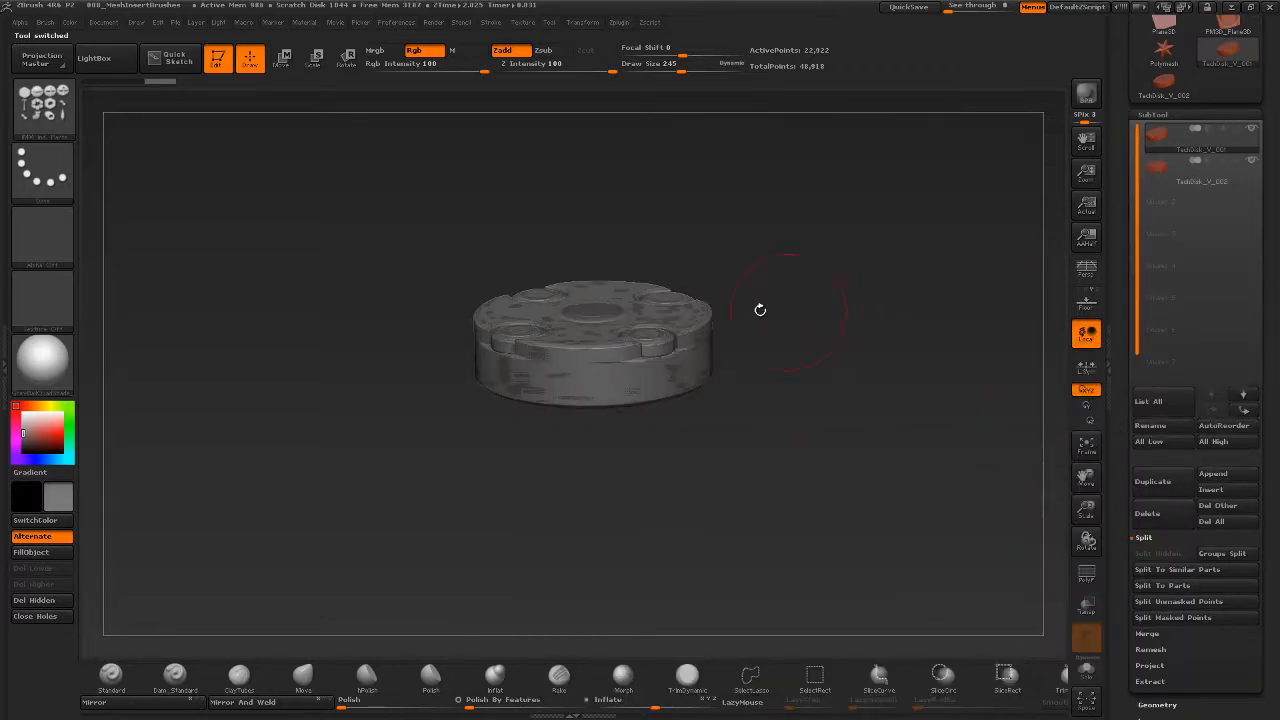
- Turn on perspective and select the TechDisk_V_002 subtool, viewing the overlapping disks' top faces
{"action": "left_click_drag", "start_coordinate": [760, 310], "coordinate": [802, 344]}
{"action": "left_click", "coordinate": [1087, 271]}
{"action": "left_click_drag", "start_coordinate": [926, 371], "coordinate": [915, 402], "text": "alt"}
{"action": "left_click", "coordinate": [1170, 184]}
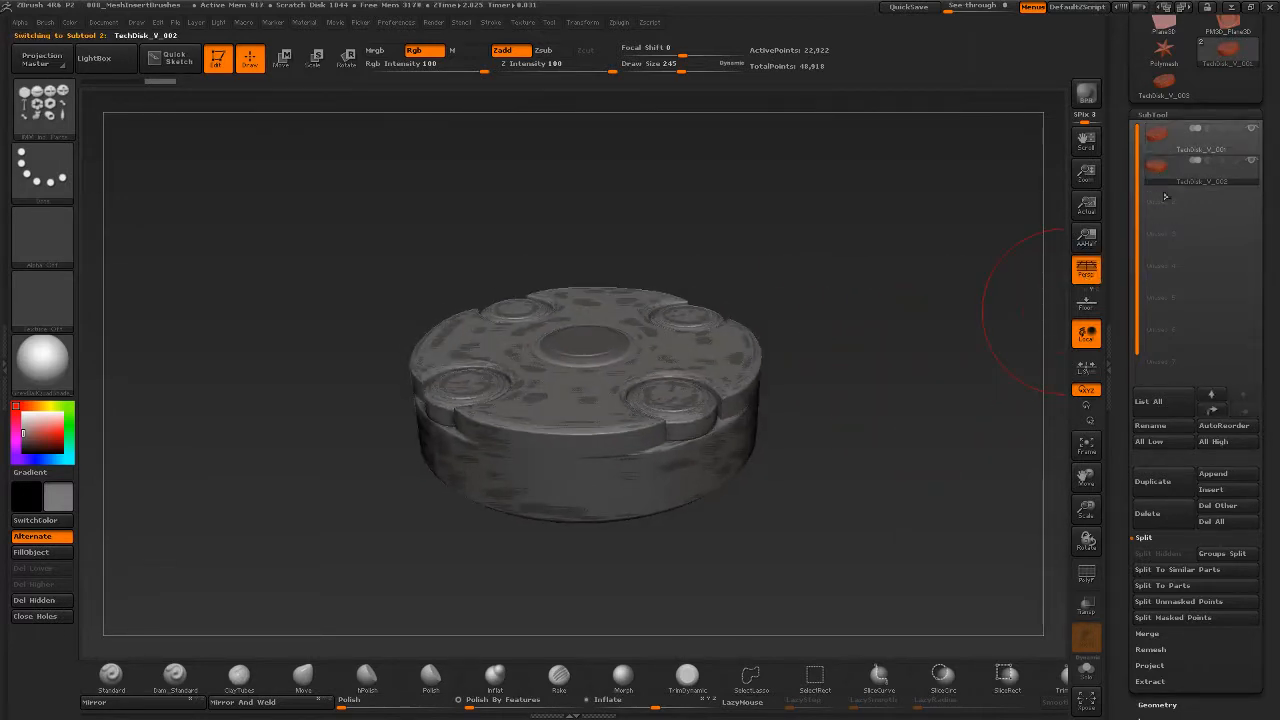
{"action": "left_click_drag", "start_coordinate": [914, 451], "coordinate": [936, 386]}
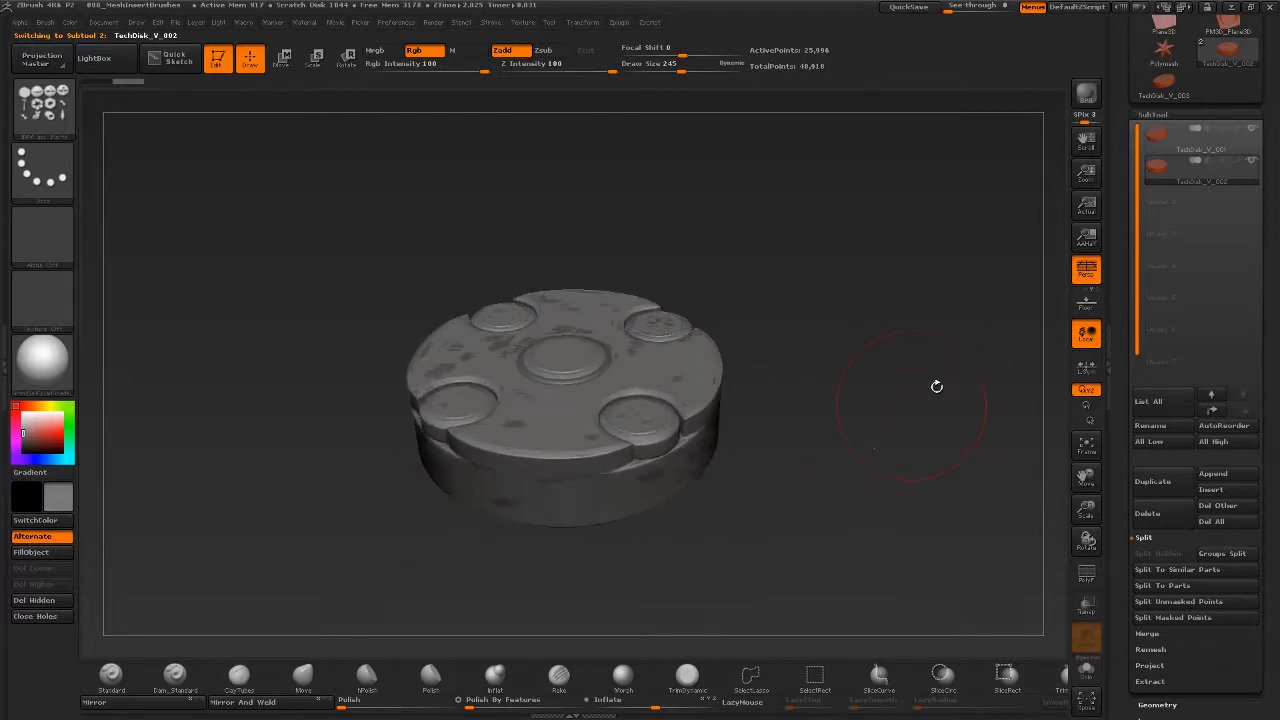
- MultiAppend TechDisk_V_003.obj through TechDisk_V_008.obj from the Desktop with SubTool Master, splitting nonstandard polygons into quads and triangles
{"action": "left_click", "coordinate": [621, 24]}
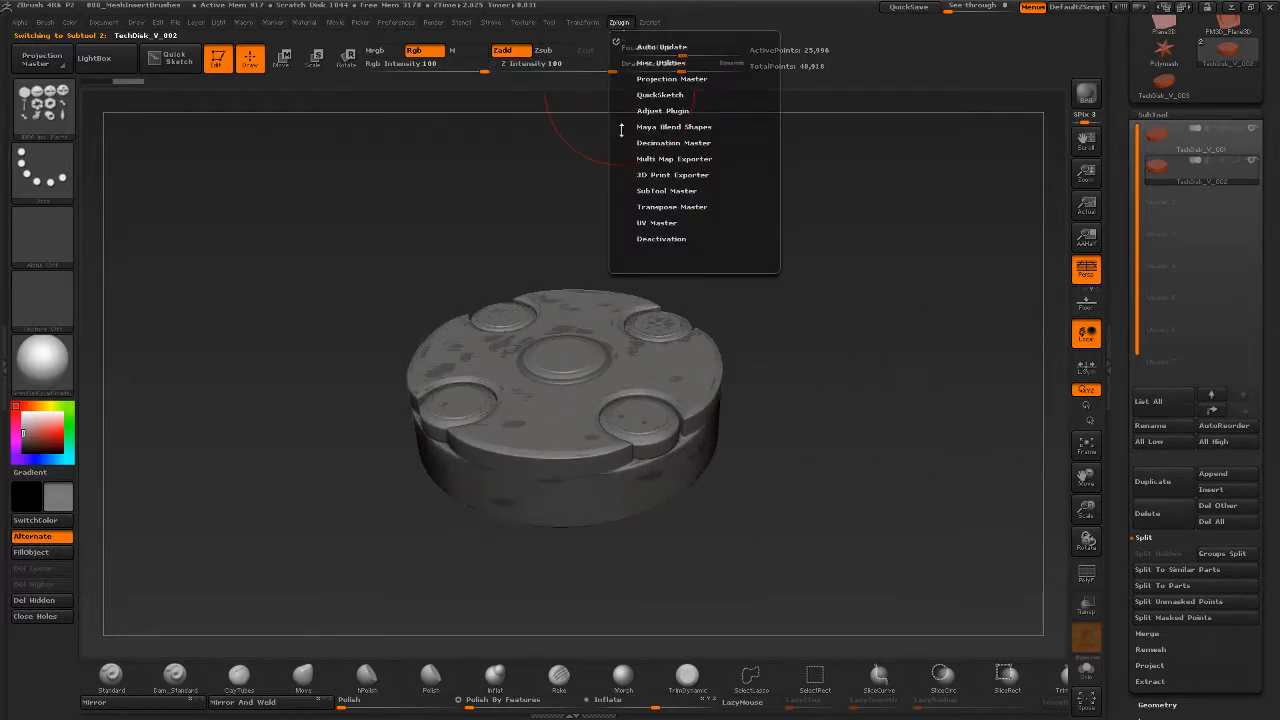
{"action": "left_click", "coordinate": [689, 190]}
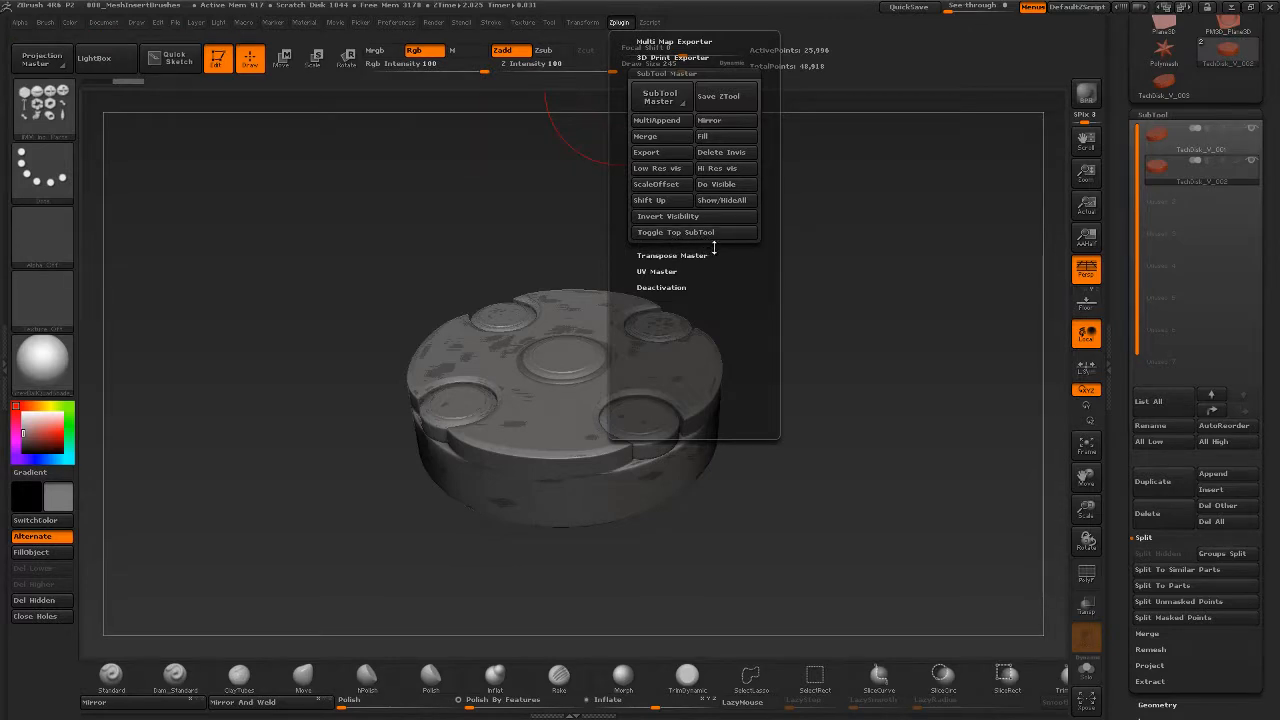
{"action": "left_click", "coordinate": [676, 122]}
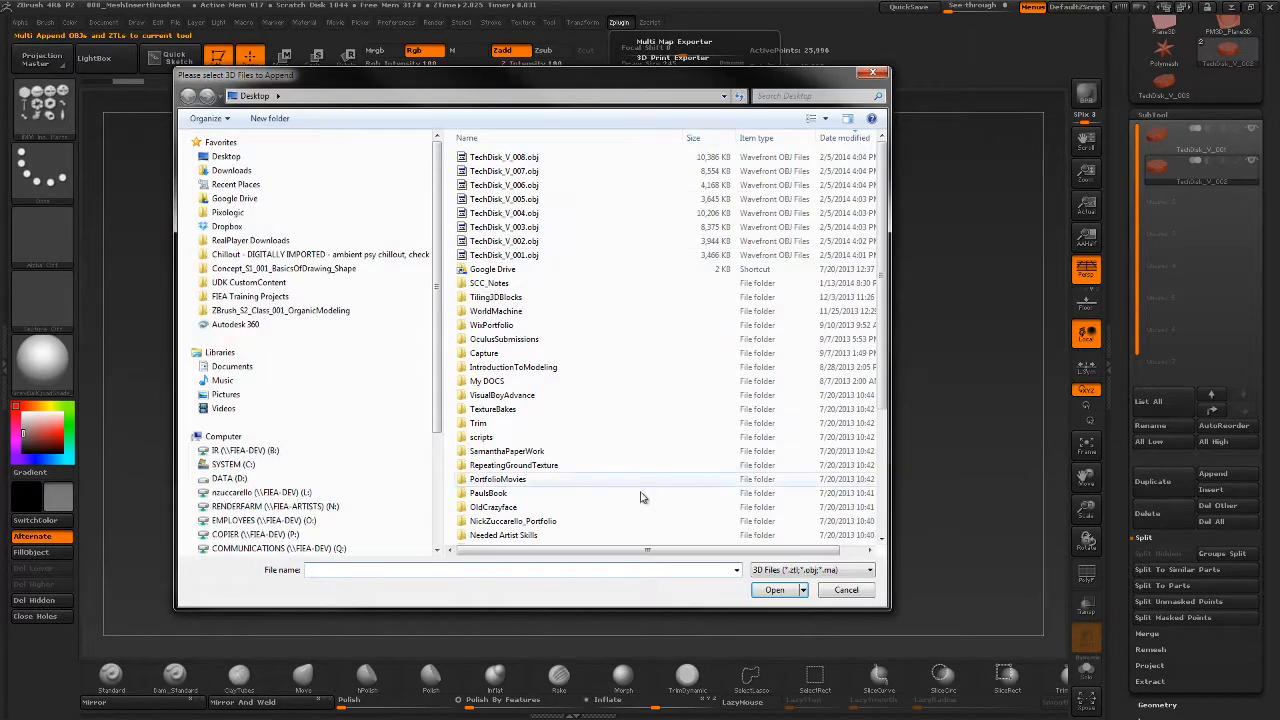
{"action": "left_click", "coordinate": [534, 229]}
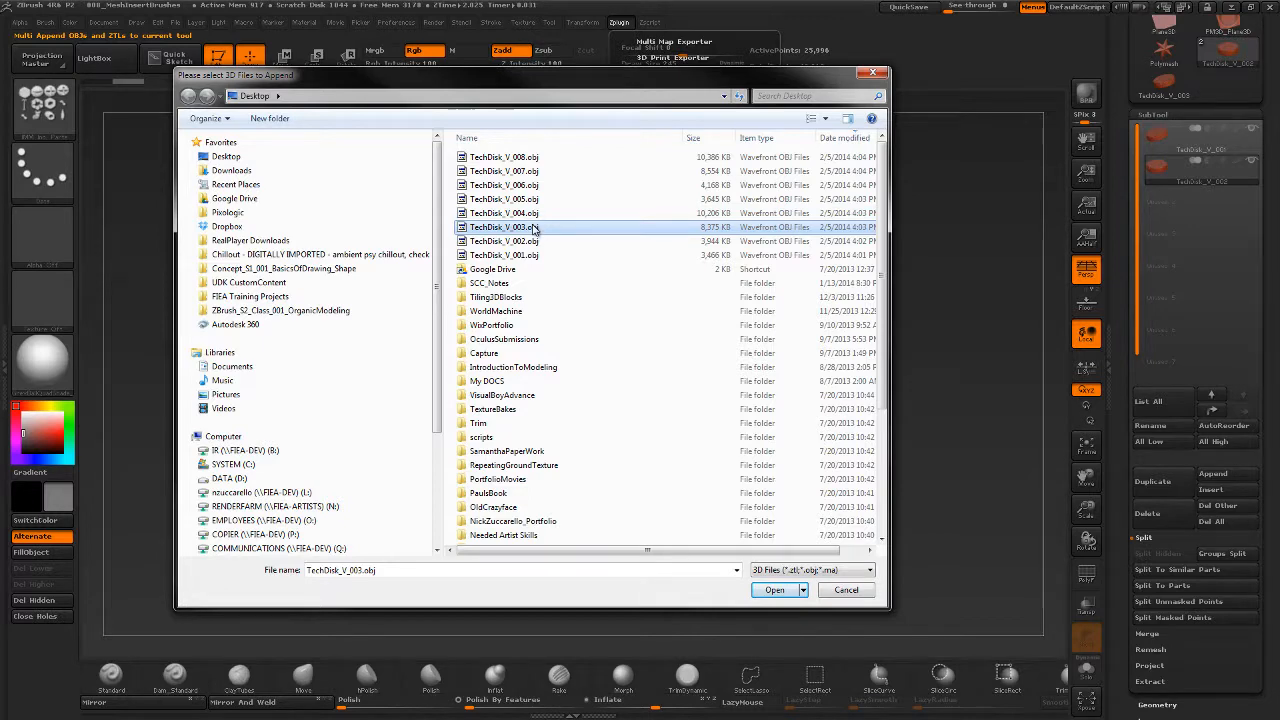
{"action": "left_click", "coordinate": [533, 159], "text": "shift"}
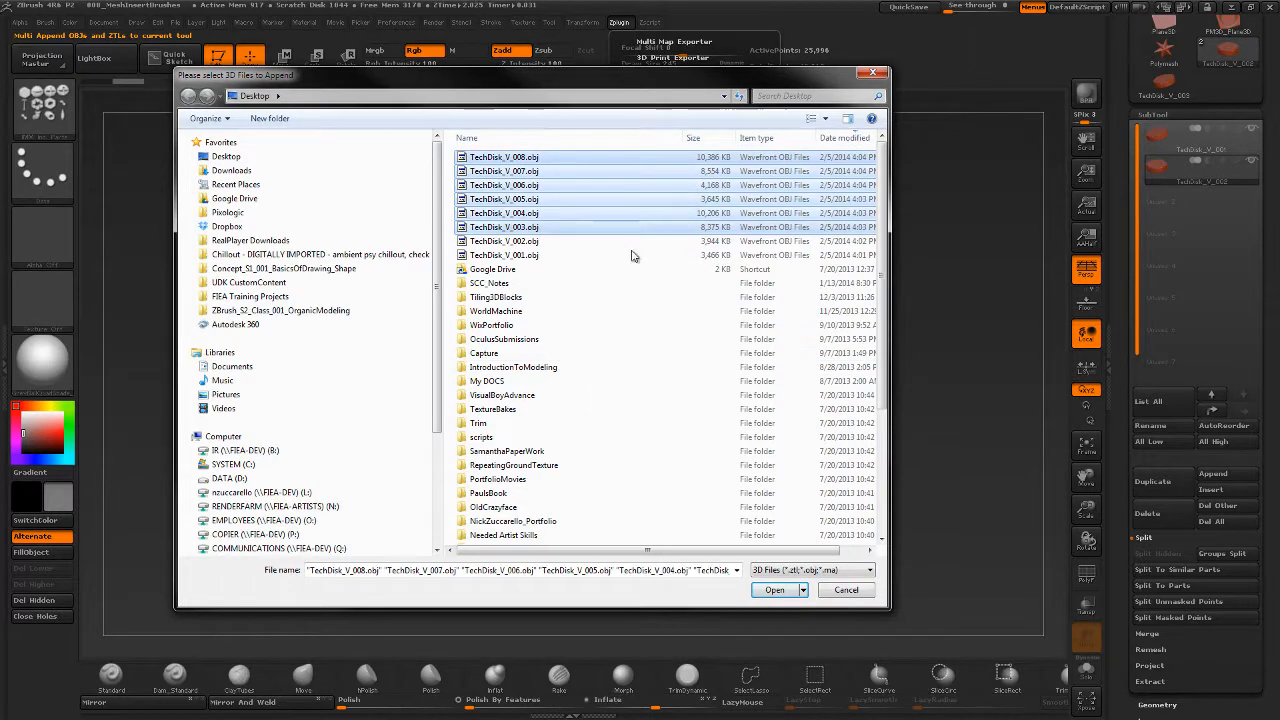
{"action": "left_click", "coordinate": [774, 590]}
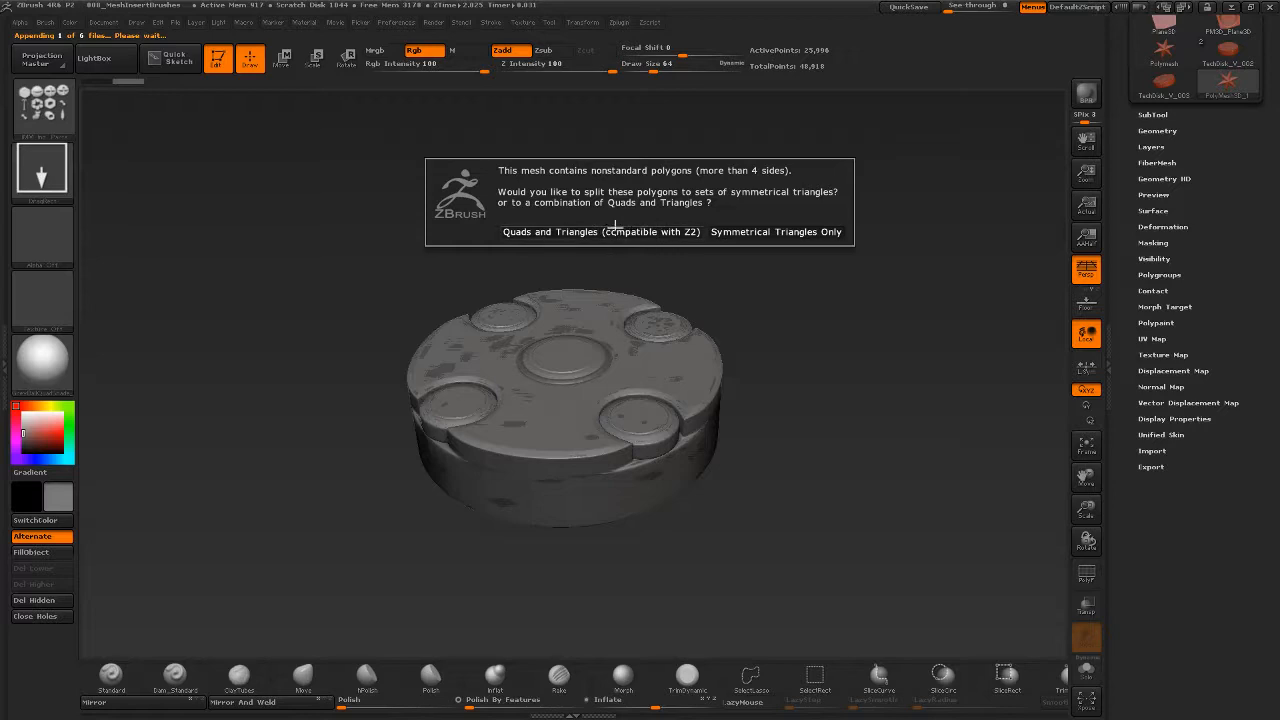
{"action": "left_click", "coordinate": [614, 231]}
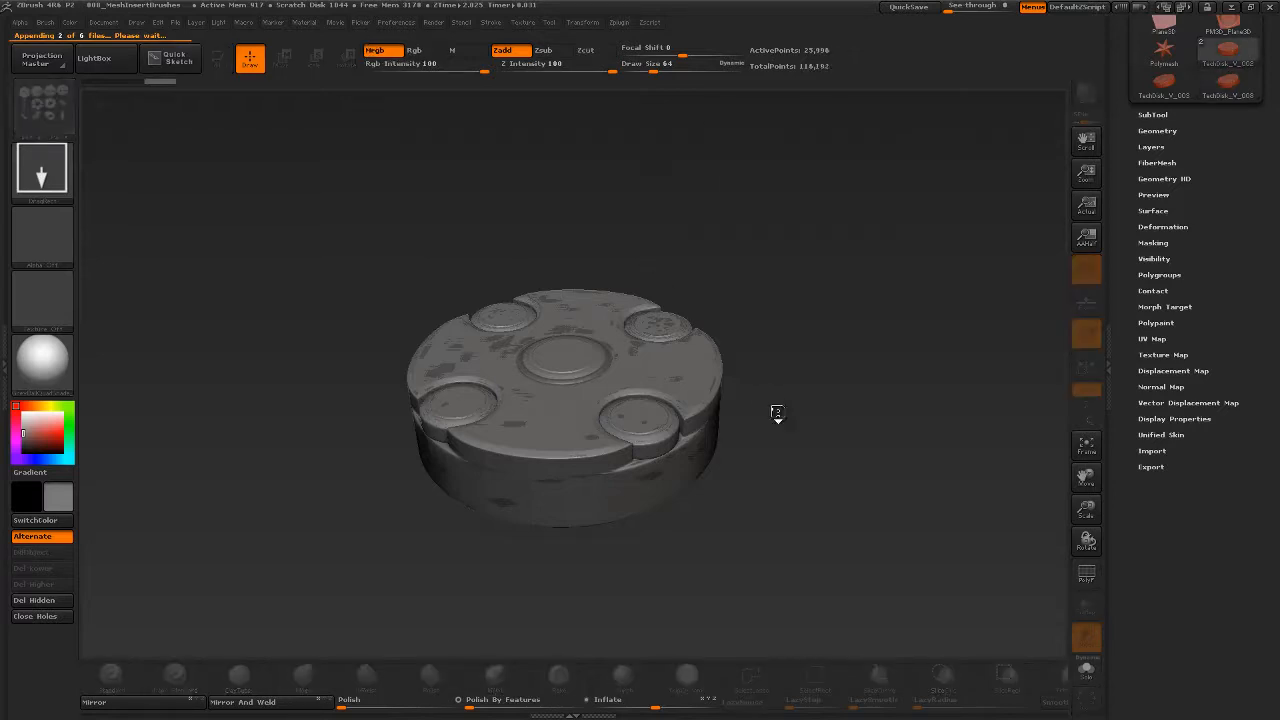
{"action": "left_click", "coordinate": [646, 233]}
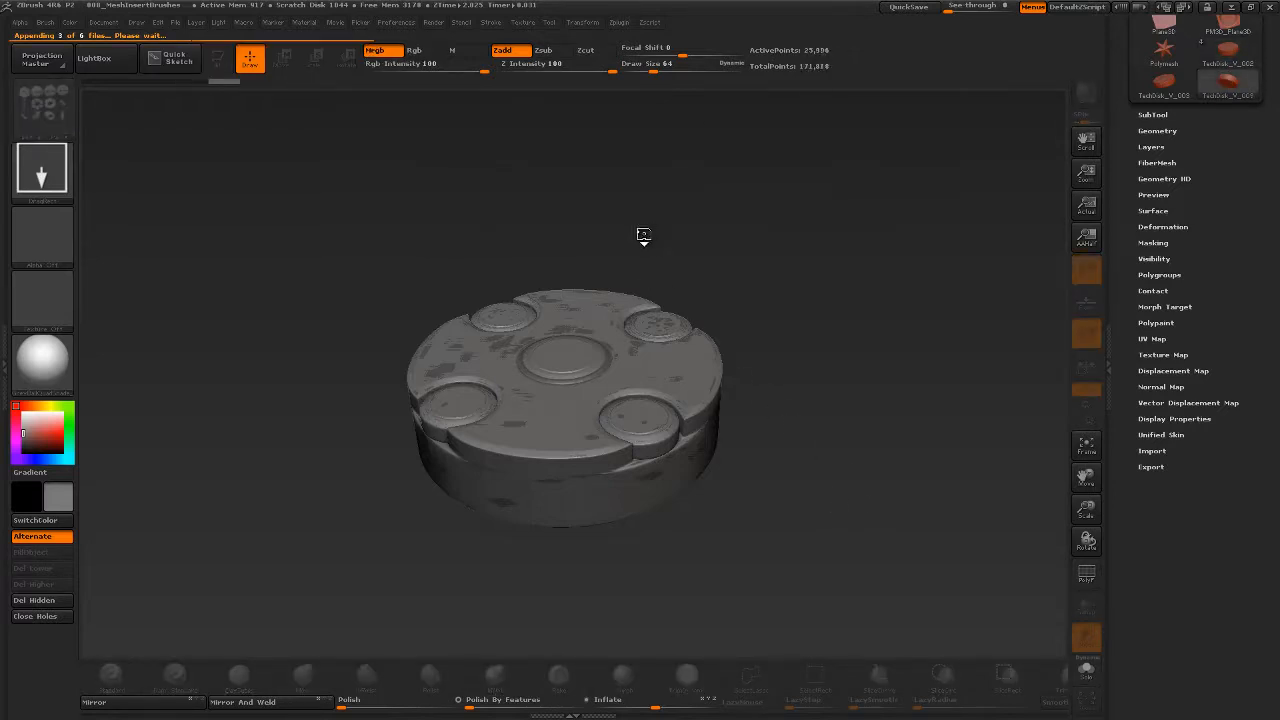
{"action": "left_click", "coordinate": [650, 235]}
{"action": "left_click", "coordinate": [650, 237]}
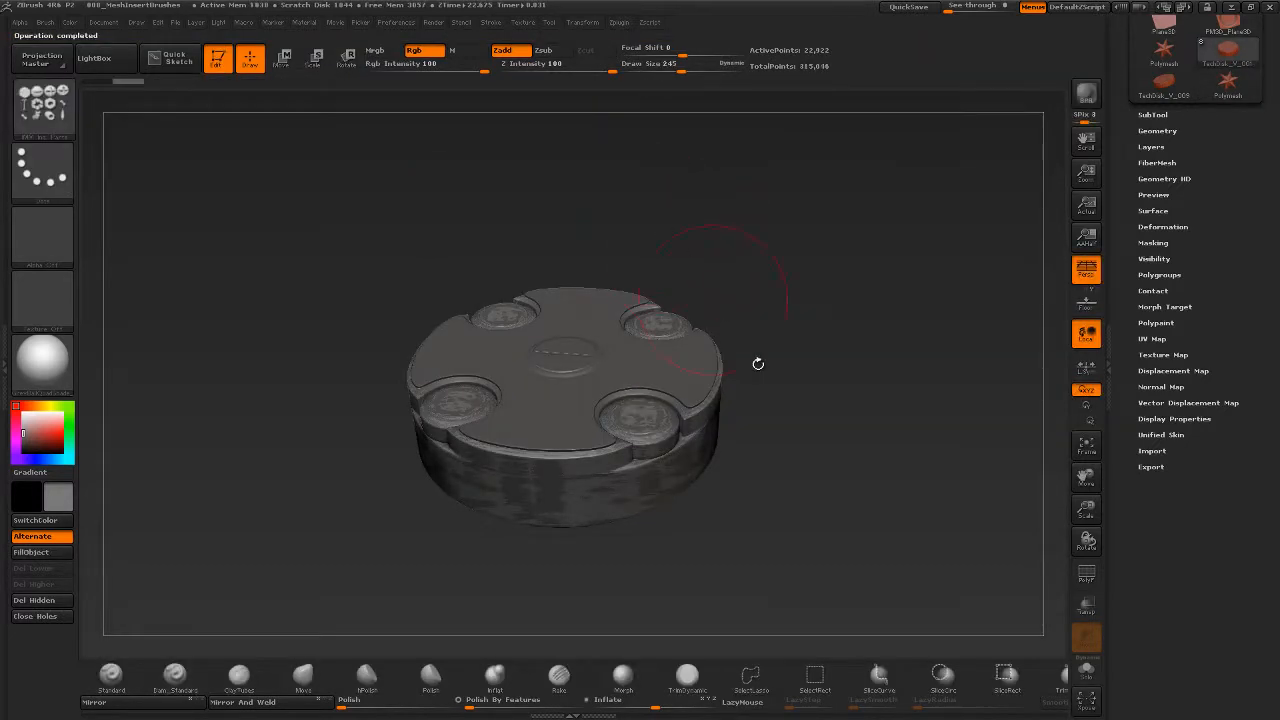
- Expand the subtool list and turn on Solo mode to isolate the V_001 disk
{"action": "left_click_drag", "start_coordinate": [809, 496], "coordinate": [822, 501]}
{"action": "left_click", "coordinate": [1153, 115]}
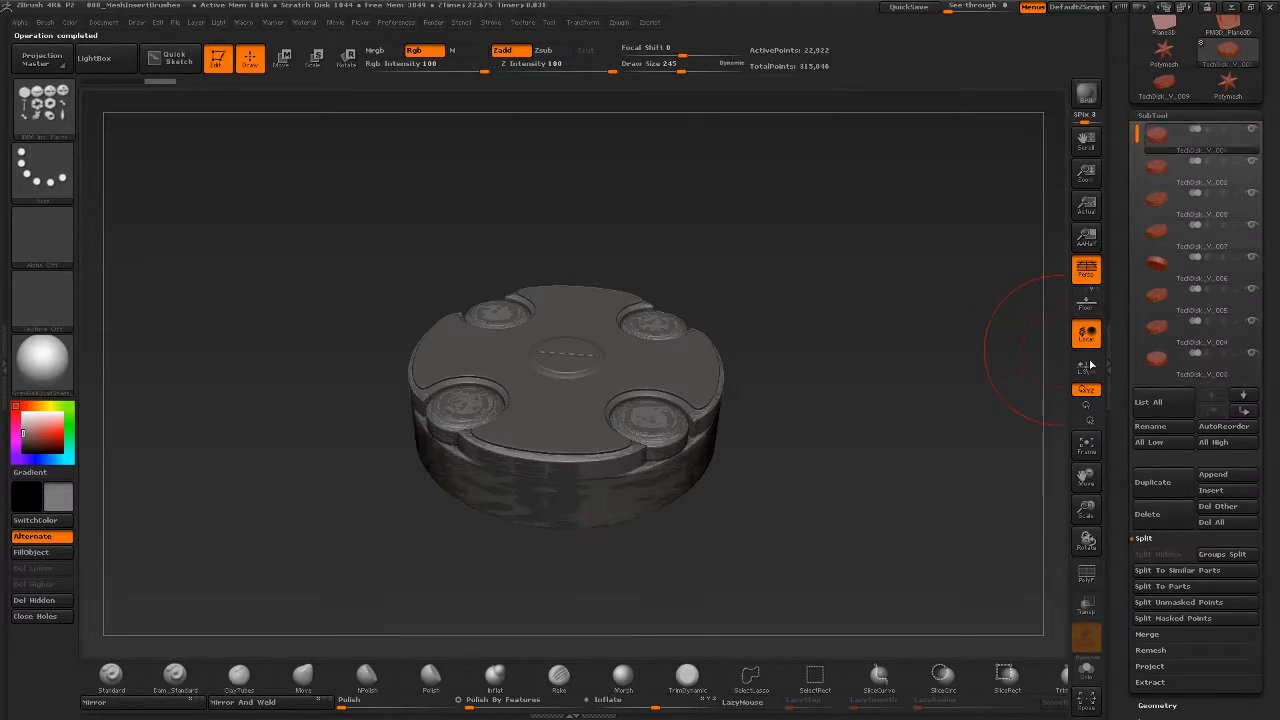
{"action": "left_click", "coordinate": [1087, 673]}
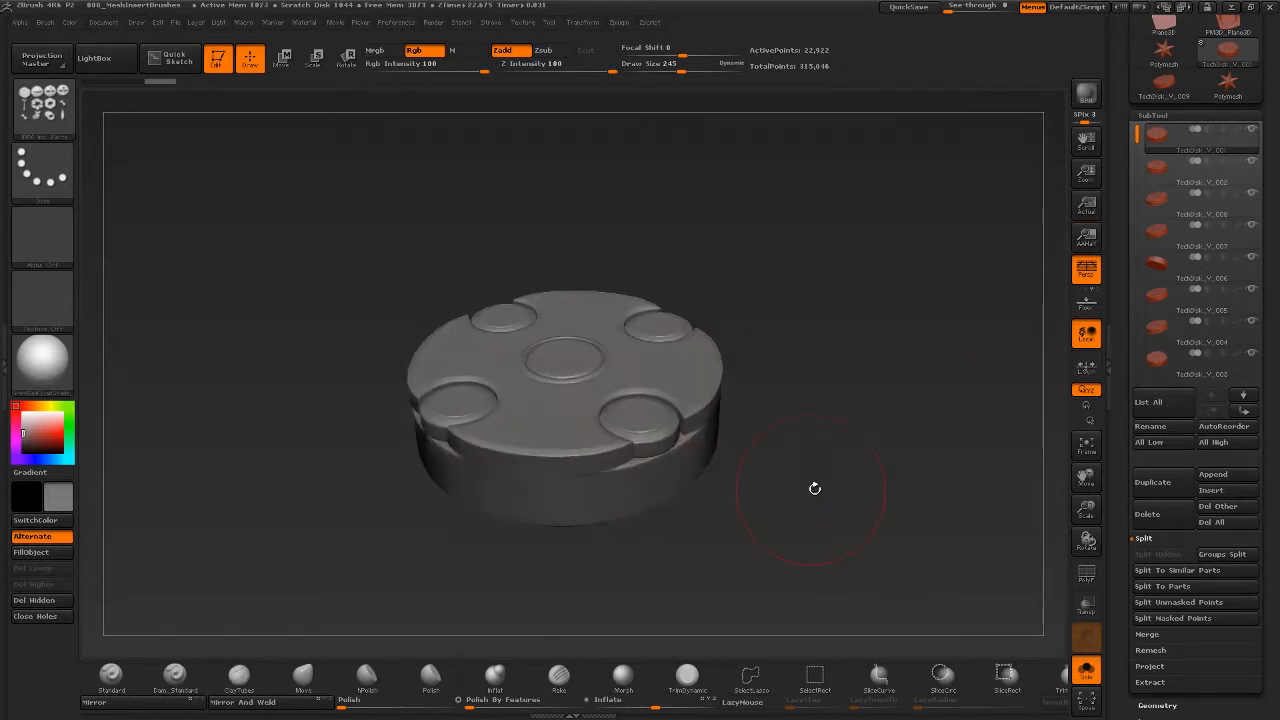
{"action": "left_click", "coordinate": [1089, 677]}
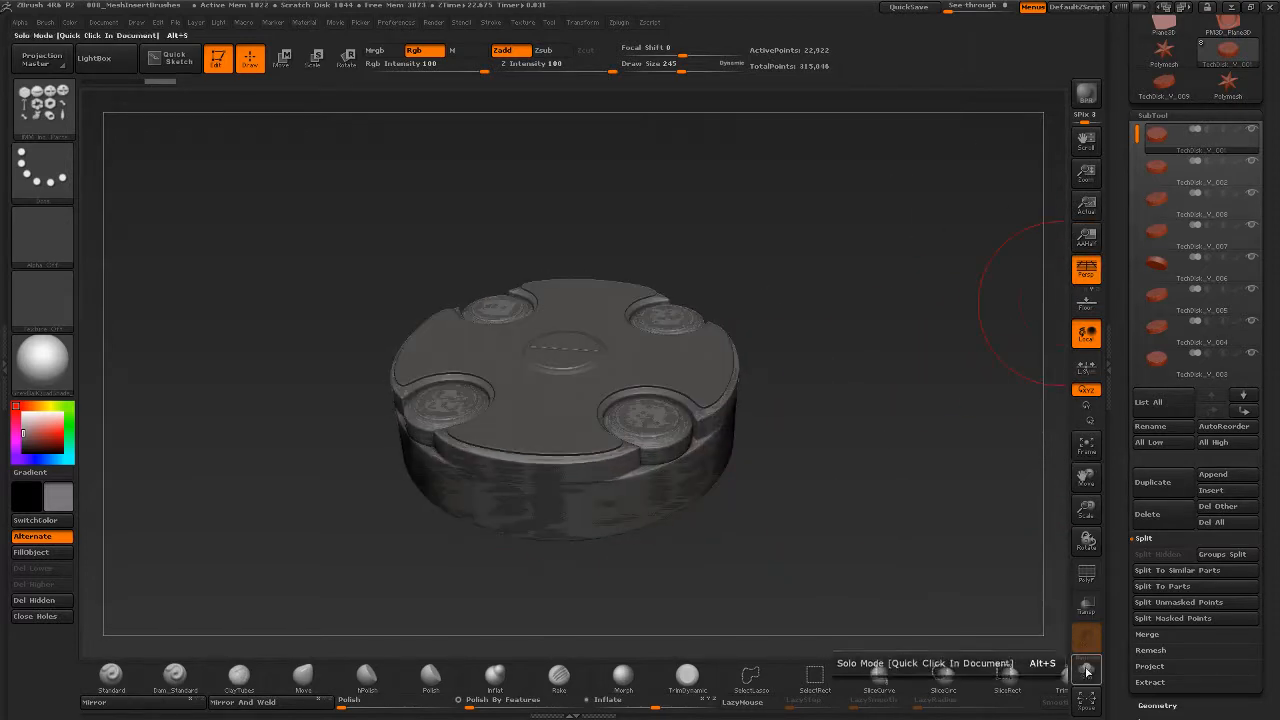
{"action": "left_click", "coordinate": [1089, 677]}
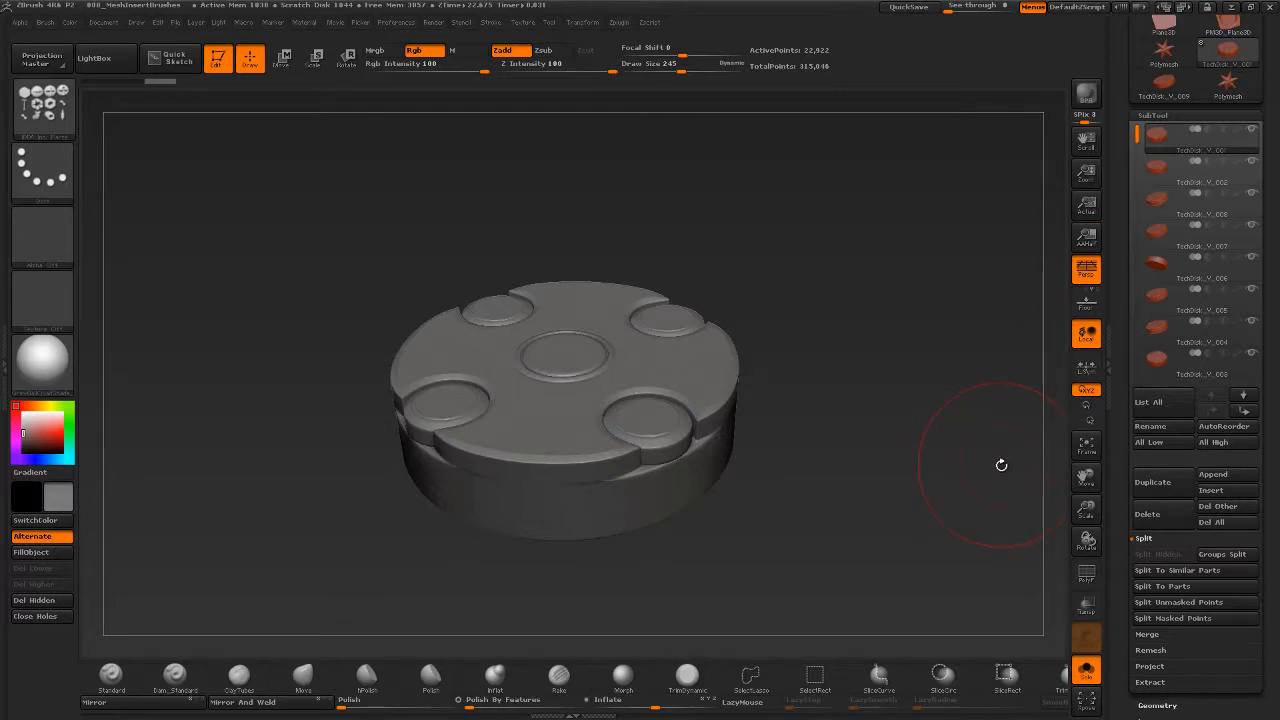
- Step back and forth through the eight tech disk subtools in Solo mode, comparing their surface details
{"action": "key", "text": "Down"}
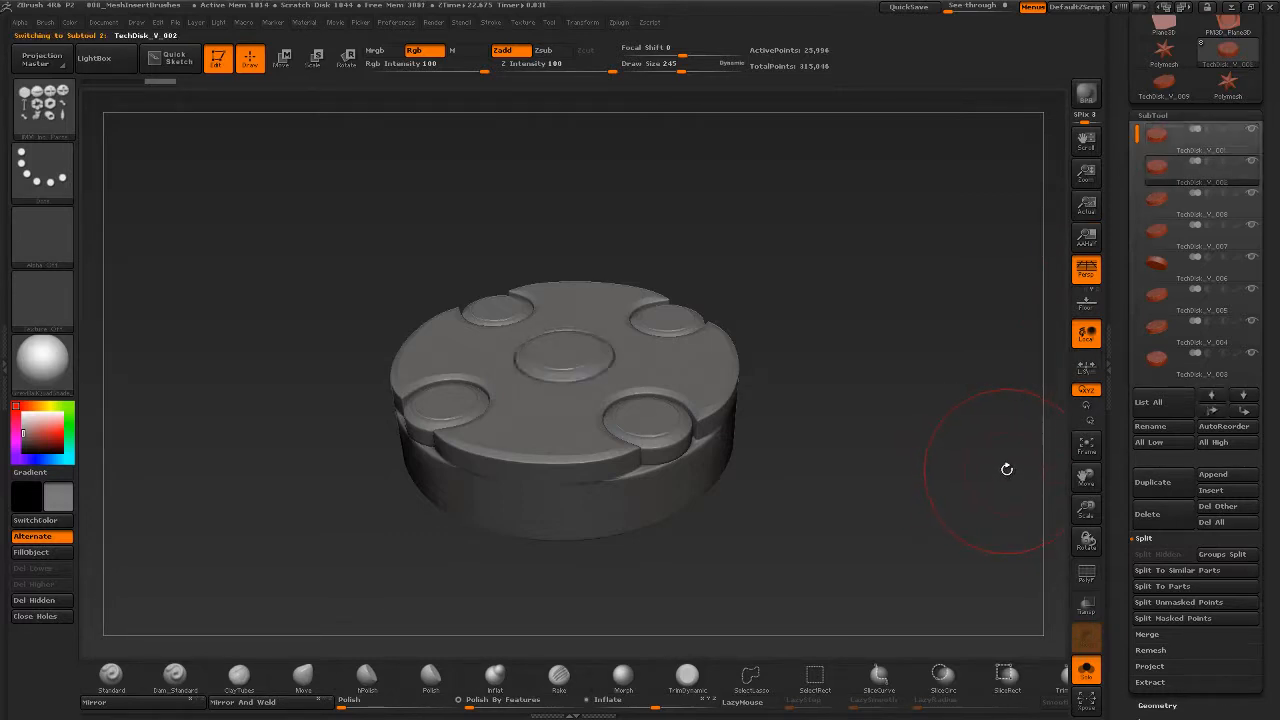
{"action": "key", "text": "Down"}
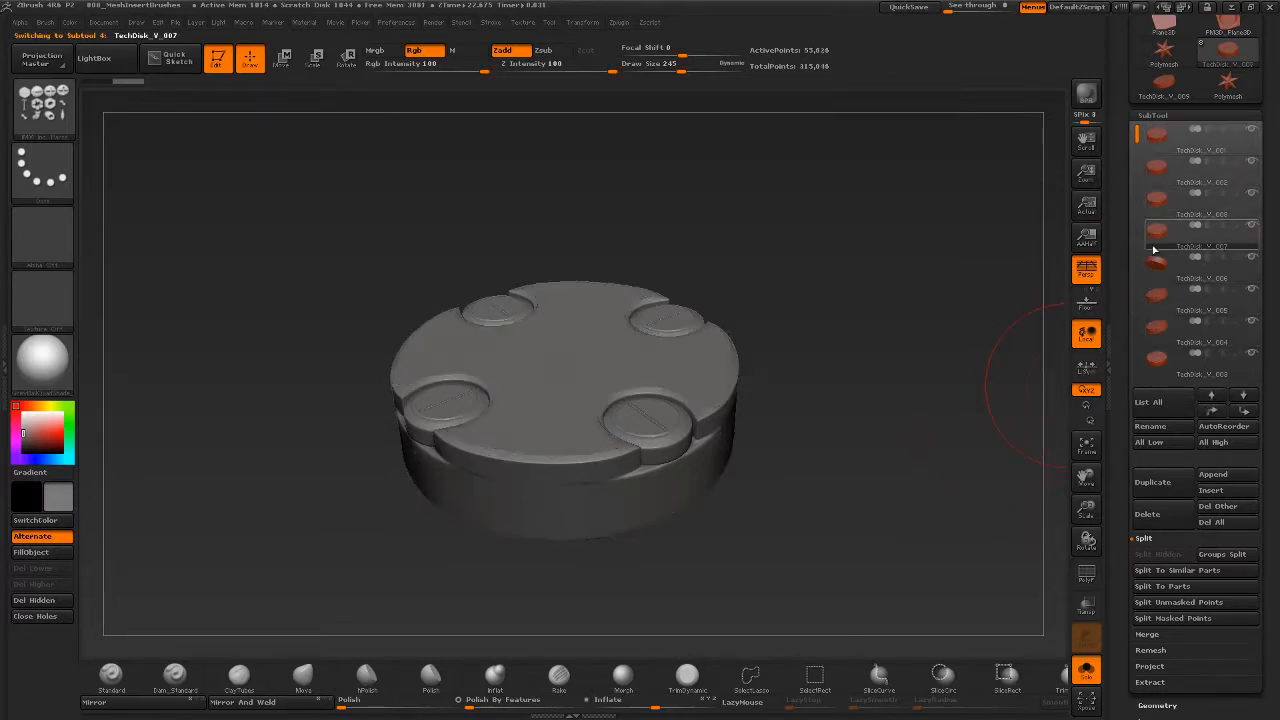
{"action": "mouse_move", "coordinate": [1149, 263]}
{"action": "key", "text": "Down"}
{"action": "key", "text": "Down"}
{"action": "key", "text": "Down"}
{"action": "key", "text": "Down"}
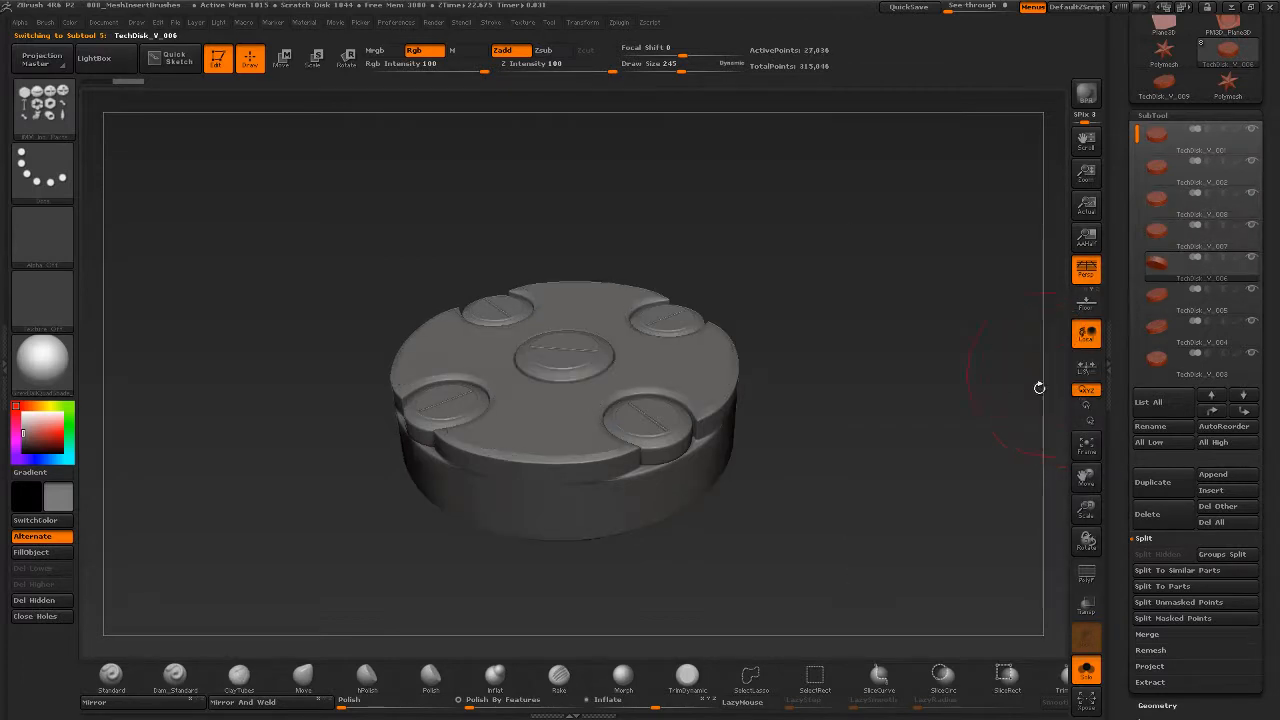
{"action": "key", "text": "Down"}
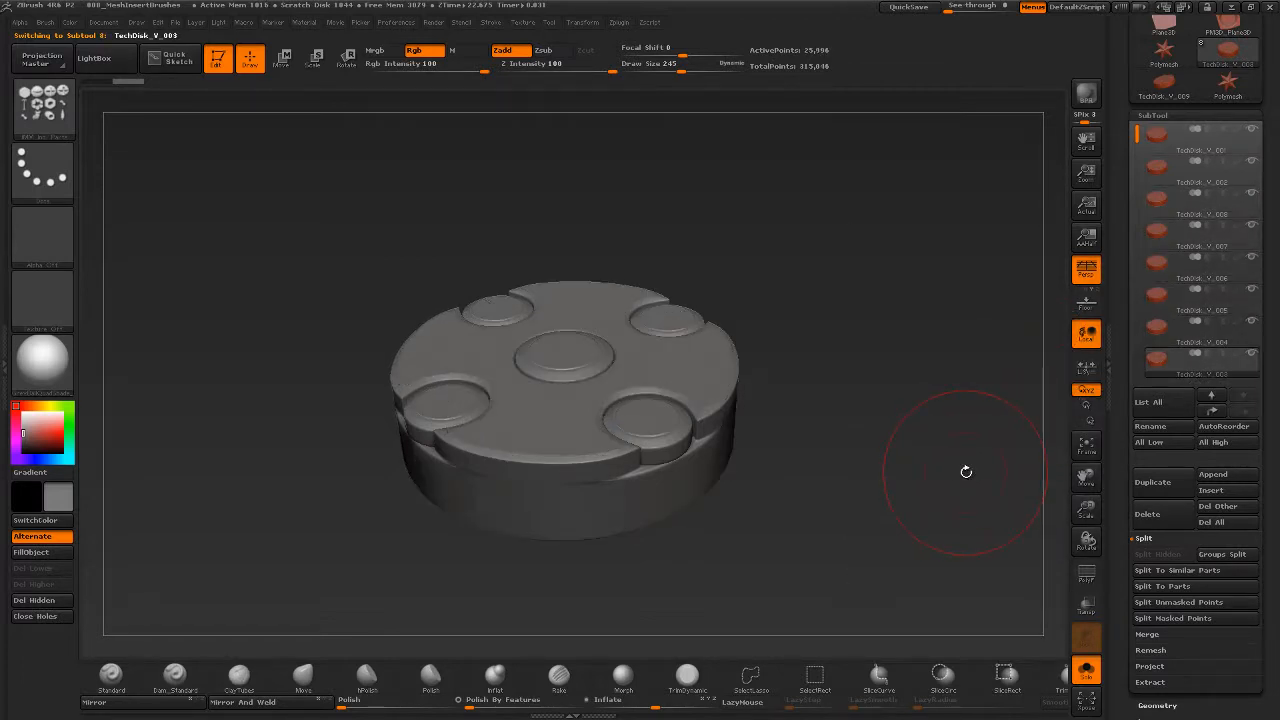
{"action": "key", "text": "Up"}
{"action": "key", "text": "Up"}
{"action": "key", "text": "Up"}
{"action": "key", "text": "Up"}
{"action": "key", "text": "Up"}
{"action": "key", "text": "Up"}
{"action": "key", "text": "Up"}
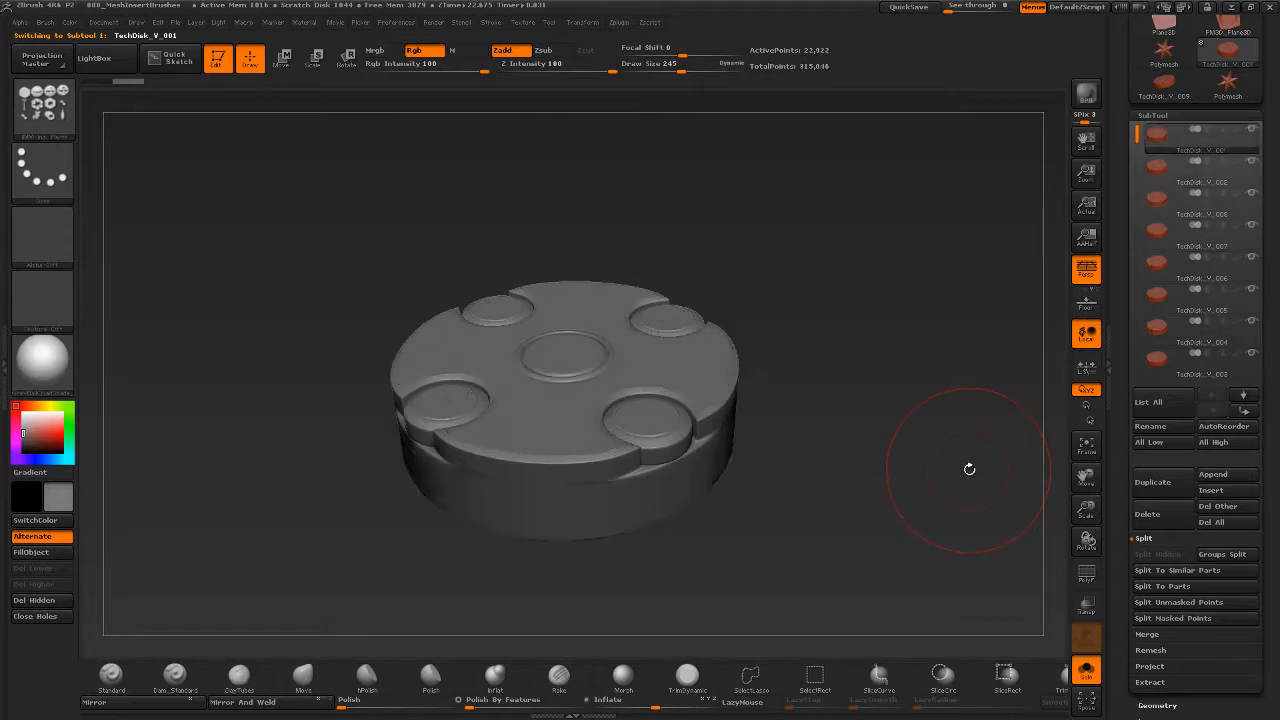
{"action": "key", "text": "Down"}
{"action": "key", "text": "Down"}
{"action": "key", "text": "Down"}
{"action": "key", "text": "Down"}
{"action": "key", "text": "Down"}
{"action": "key", "text": "Down"}
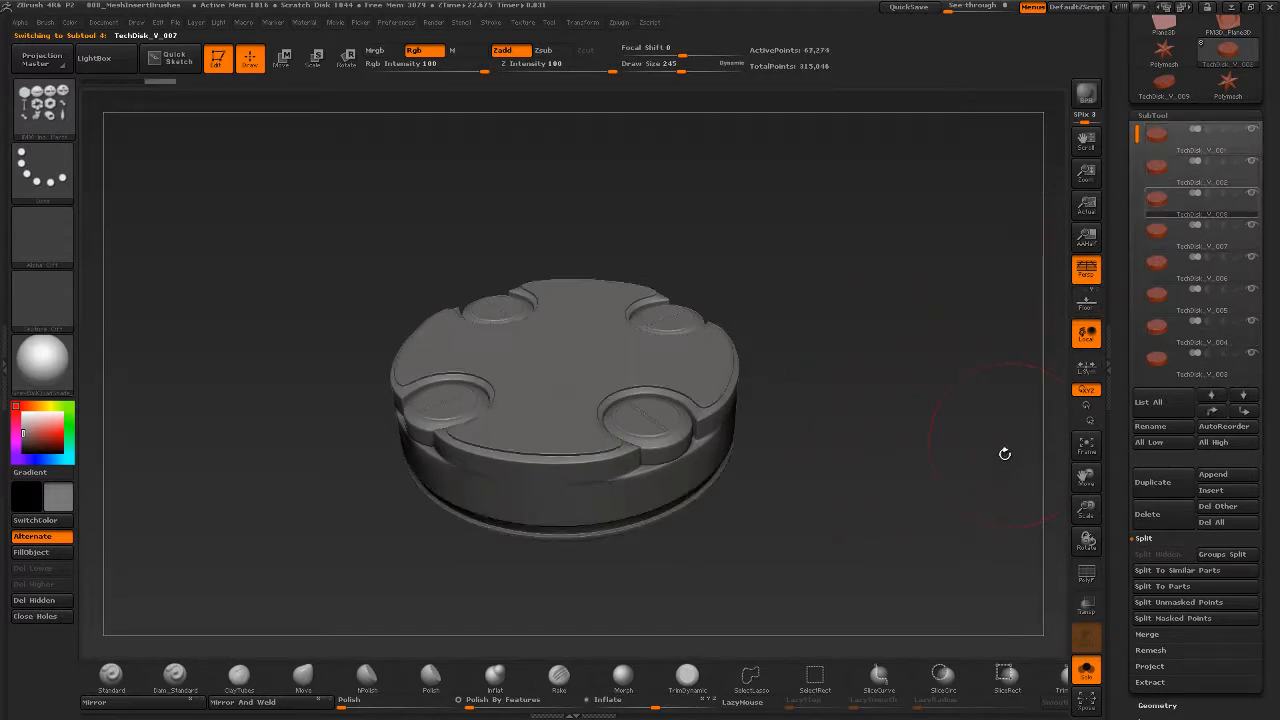
{"action": "key", "text": "Up"}
{"action": "key", "text": "Up"}
{"action": "key", "text": "Up"}
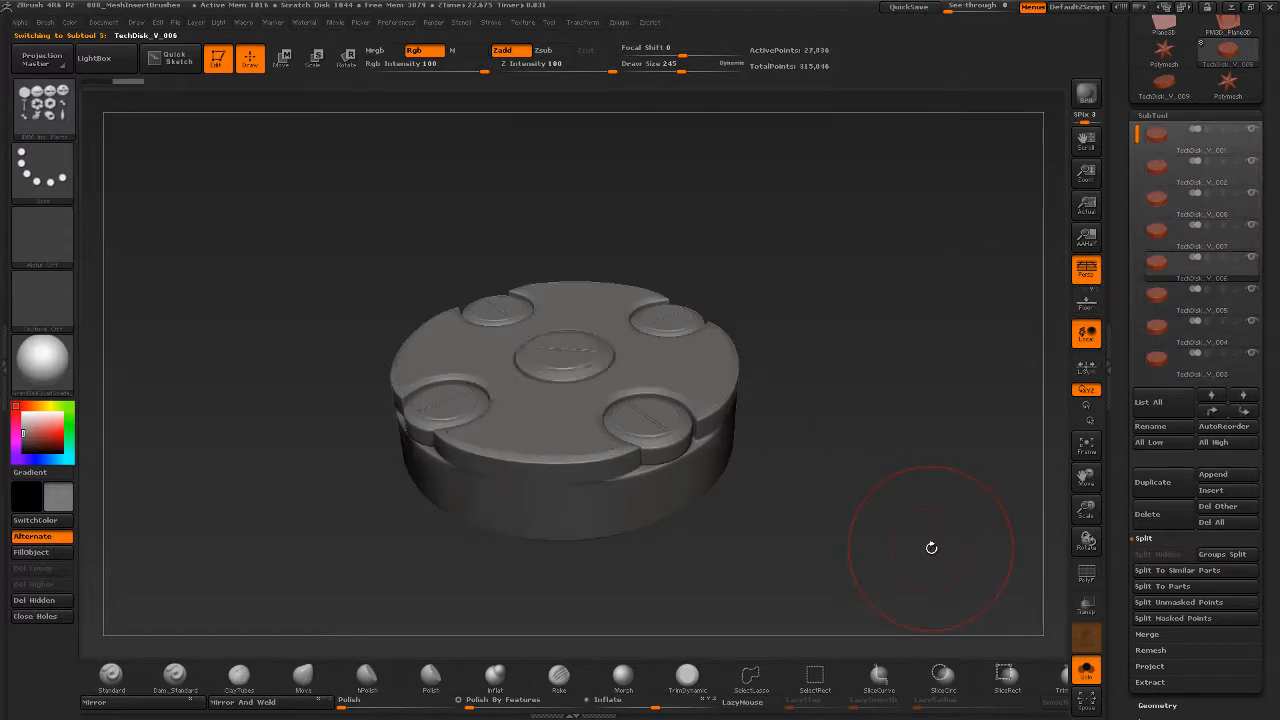
{"action": "key", "text": "Down"}
{"action": "key", "text": "Down"}
{"action": "key", "text": "Down"}
{"action": "key", "text": "Down"}
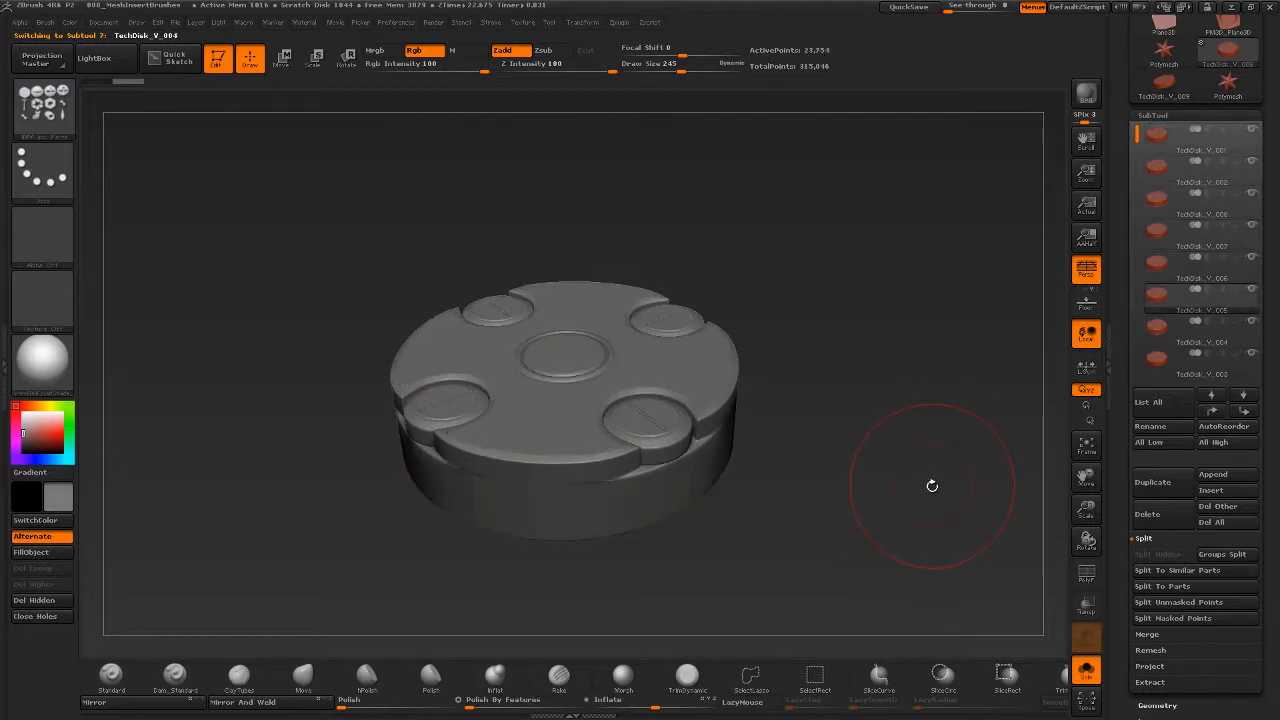
{"action": "key", "text": "Up"}
{"action": "key", "text": "Up"}
{"action": "key", "text": "Up"}
{"action": "key", "text": "Up"}
{"action": "key", "text": "Up"}
{"action": "key", "text": "Up"}
{"action": "key", "text": "Up"}
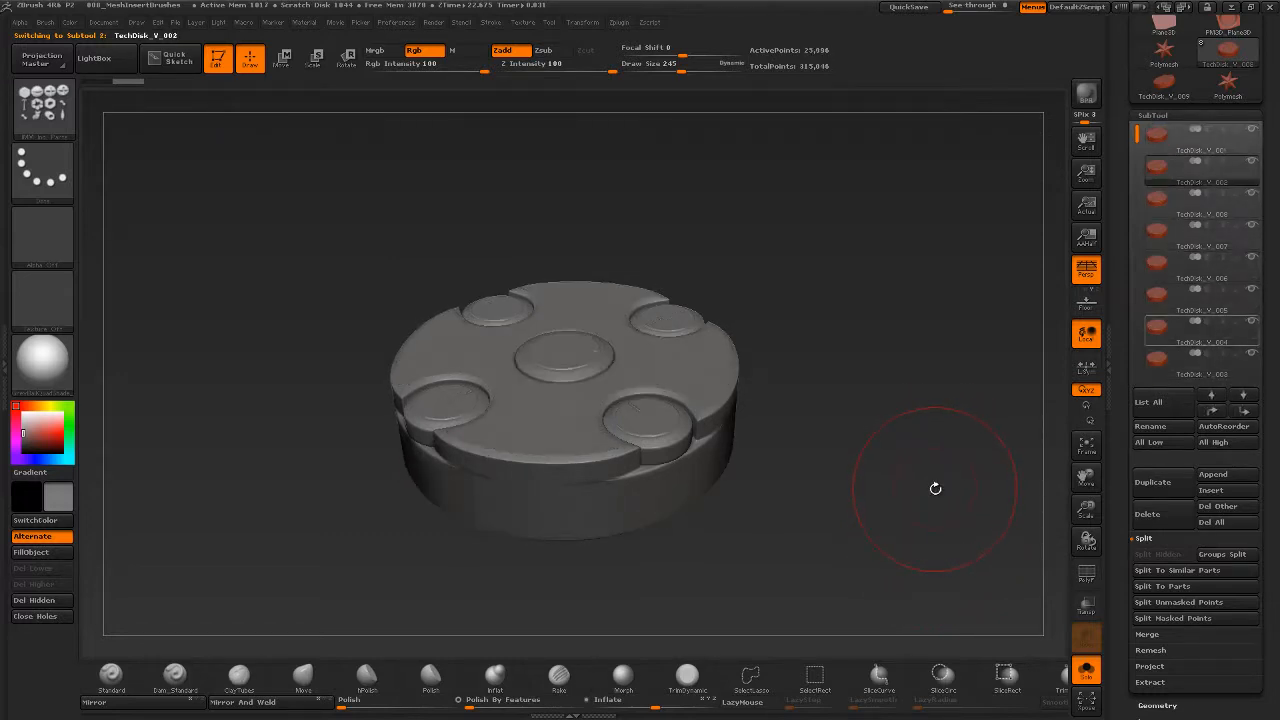
- Create a new InsertMesh brush from the V_001 disk instead of appending it to the current brush
{"action": "mouse_move", "coordinate": [785, 488]}
{"action": "left_mouse_down"}
{"action": "mouse_move", "coordinate": [829, 500]}
{"action": "mouse_move", "coordinate": [823, 517]}
{"action": "mouse_move", "coordinate": [829, 497]}
{"action": "mouse_move", "coordinate": [773, 495]}
{"action": "left_mouse_up"}
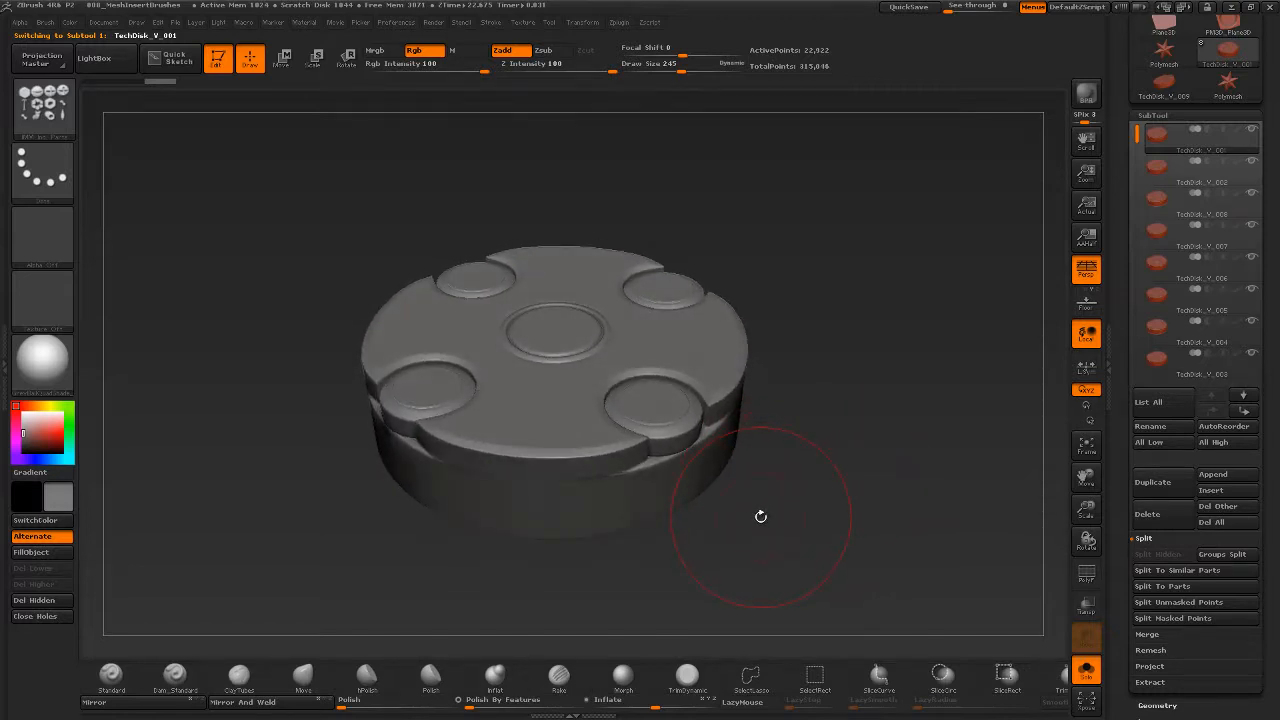
{"action": "key", "text": "b"}
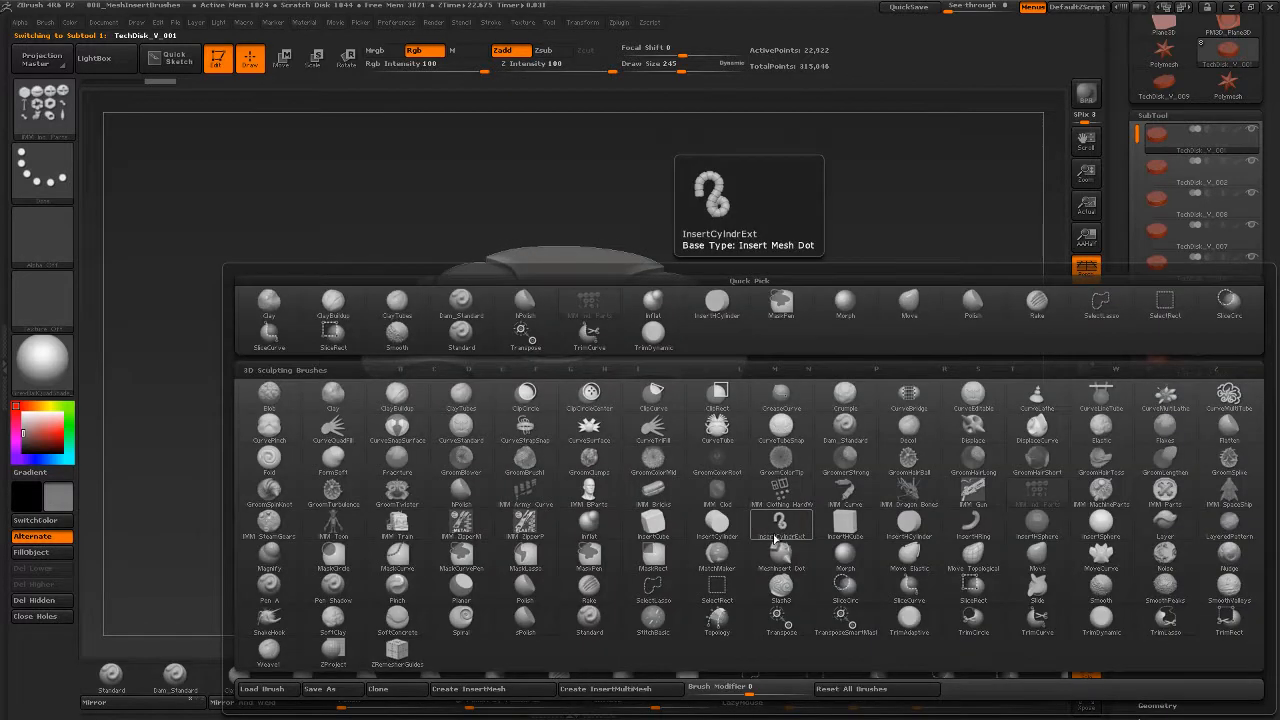
{"action": "left_click", "coordinate": [519, 693]}
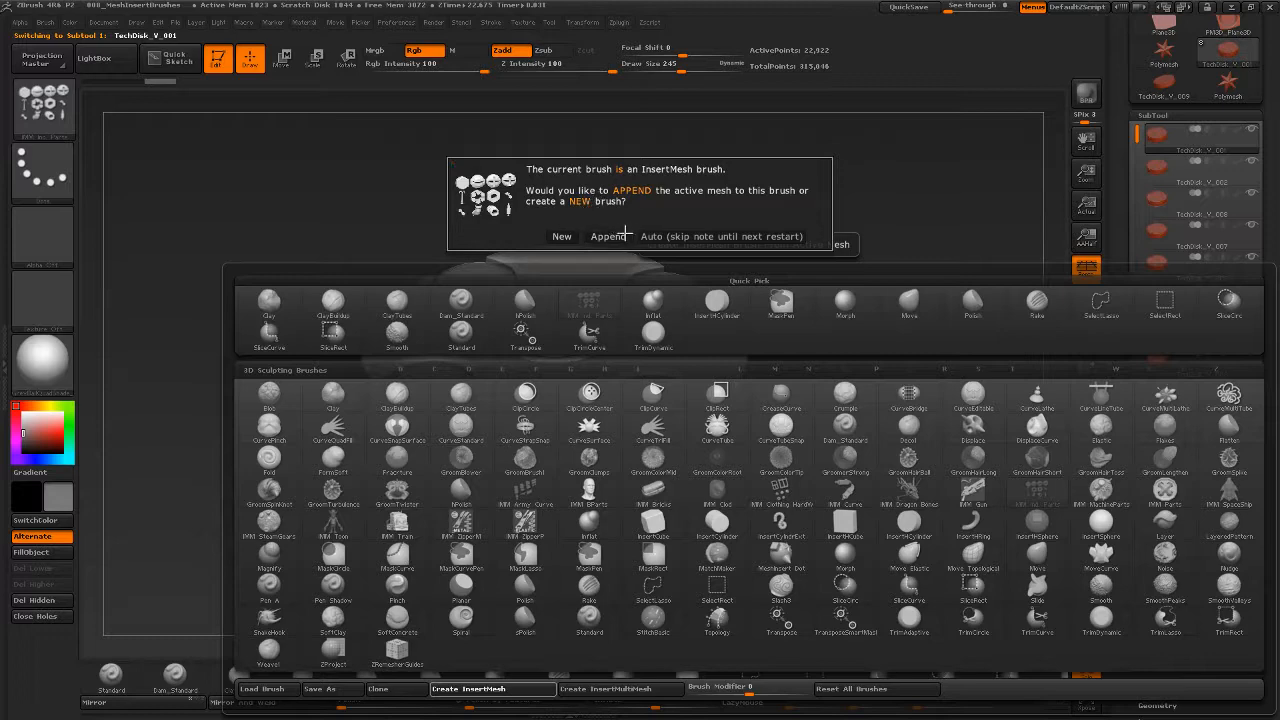
{"action": "left_click", "coordinate": [562, 234]}
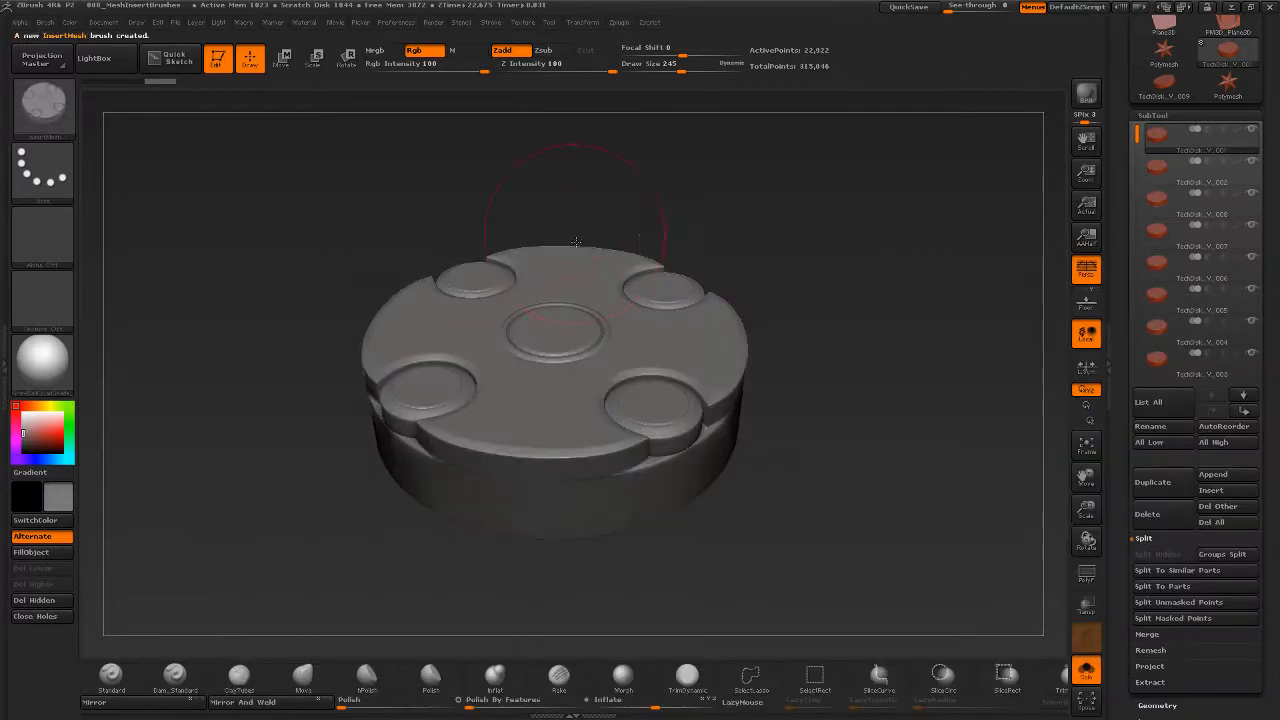
- Set the Draw Size to 101 and insert a small test disk on the V_001 disk's top face
{"action": "key", "text": "s"}
{"action": "left_click_drag", "start_coordinate": [613, 611], "coordinate": [602, 614]}
{"action": "mouse_move", "coordinate": [733, 544]}
{"action": "left_mouse_down"}
{"action": "mouse_move", "coordinate": [742, 588]}
{"action": "mouse_move", "coordinate": [725, 500]}
{"action": "left_mouse_up"}
{"action": "key", "text": "s"}
{"action": "left_click_drag", "start_coordinate": [598, 443], "coordinate": [590, 400]}
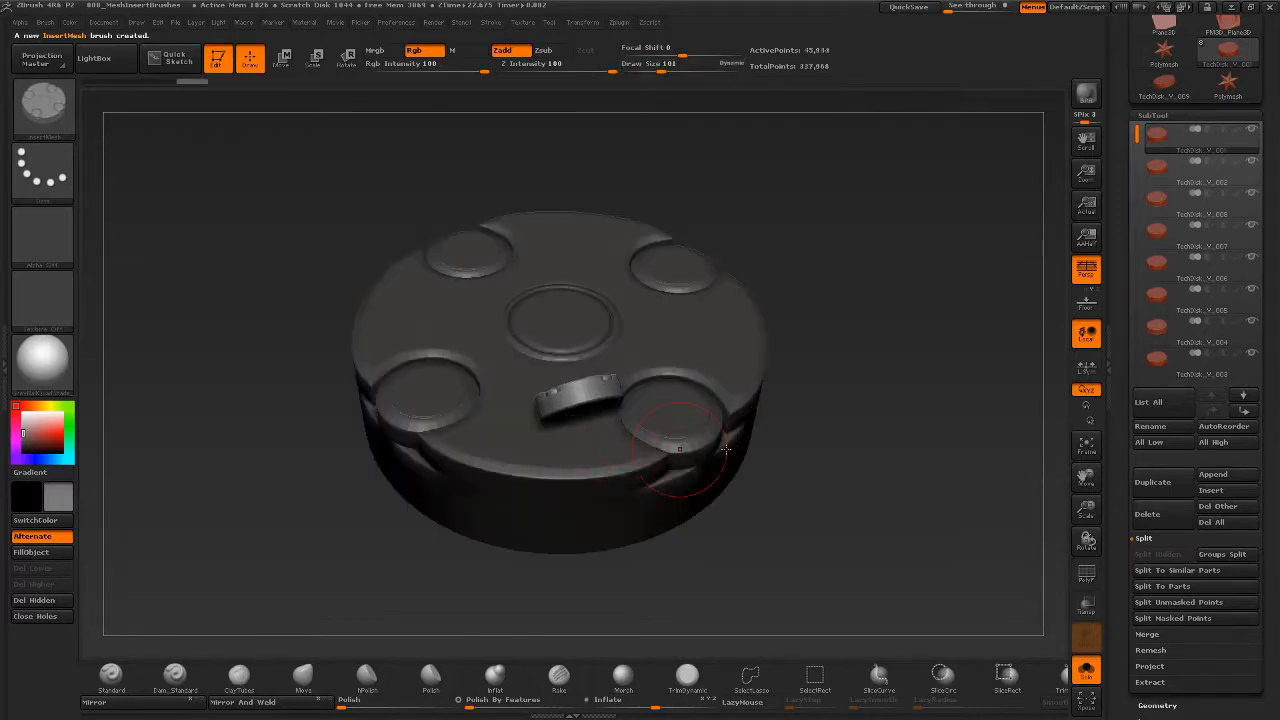
- Undo the test disk insertion and restore the clean V_001 disk through the undo history
{"action": "left_click_drag", "start_coordinate": [782, 497], "coordinate": [828, 460]}
{"action": "key", "text": "ctrl+z"}
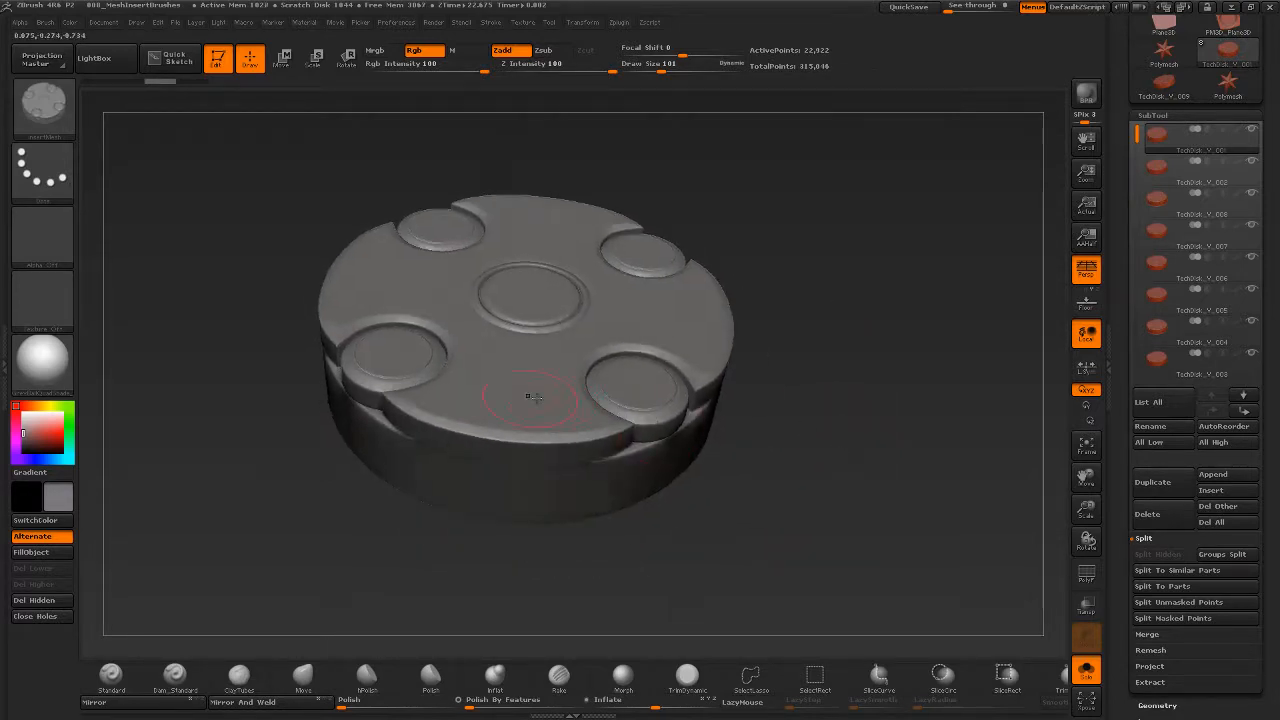
{"action": "left_click_drag", "start_coordinate": [565, 412], "coordinate": [535, 390]}
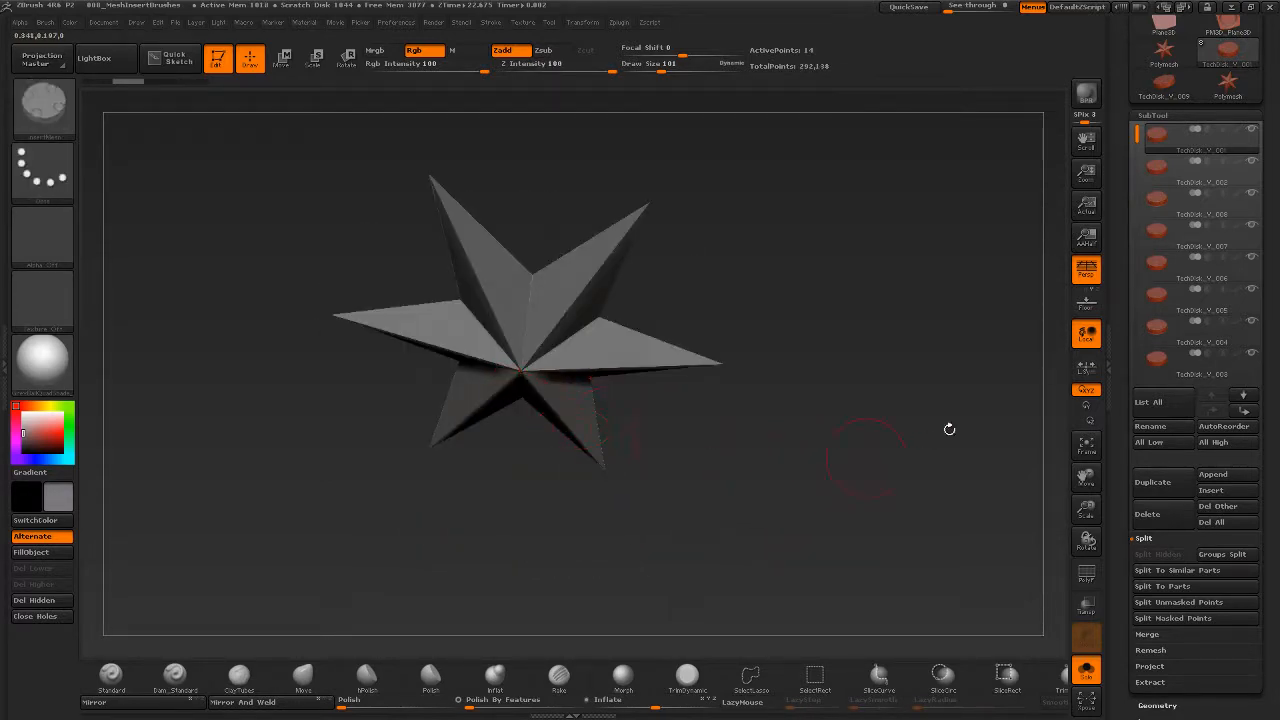
{"action": "left_click", "coordinate": [1158, 170]}
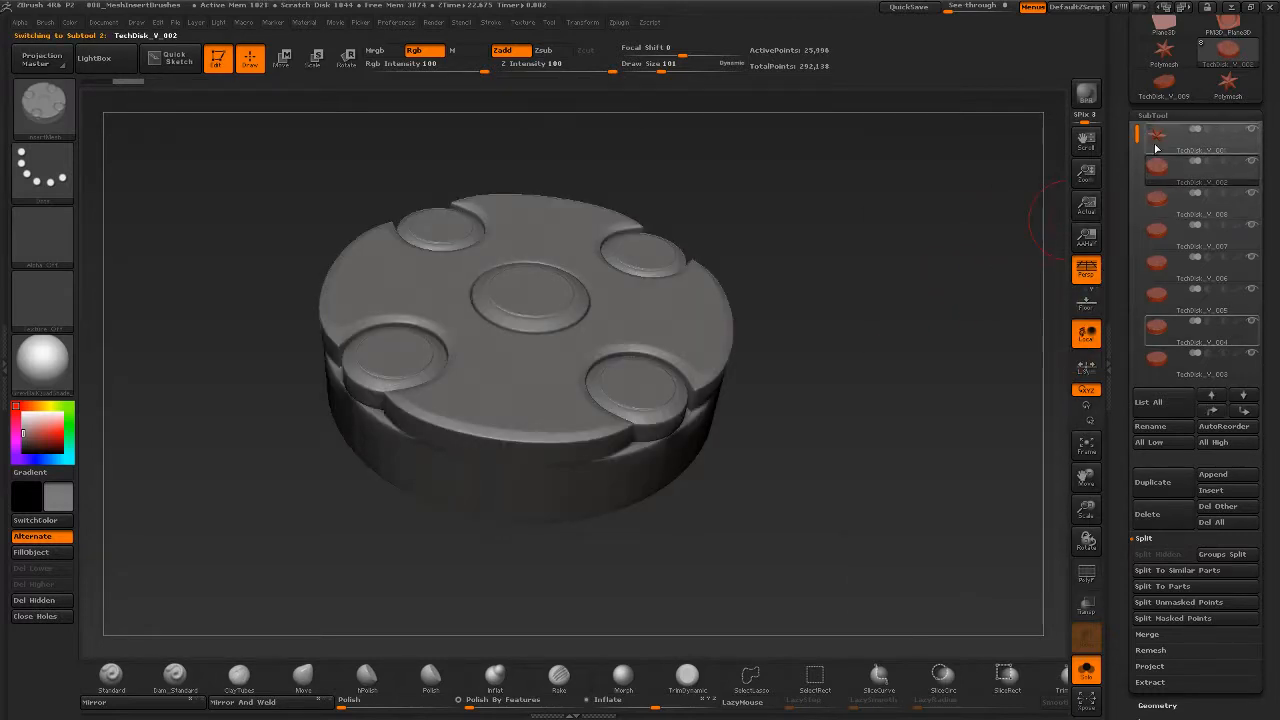
{"action": "left_click", "coordinate": [1156, 148]}
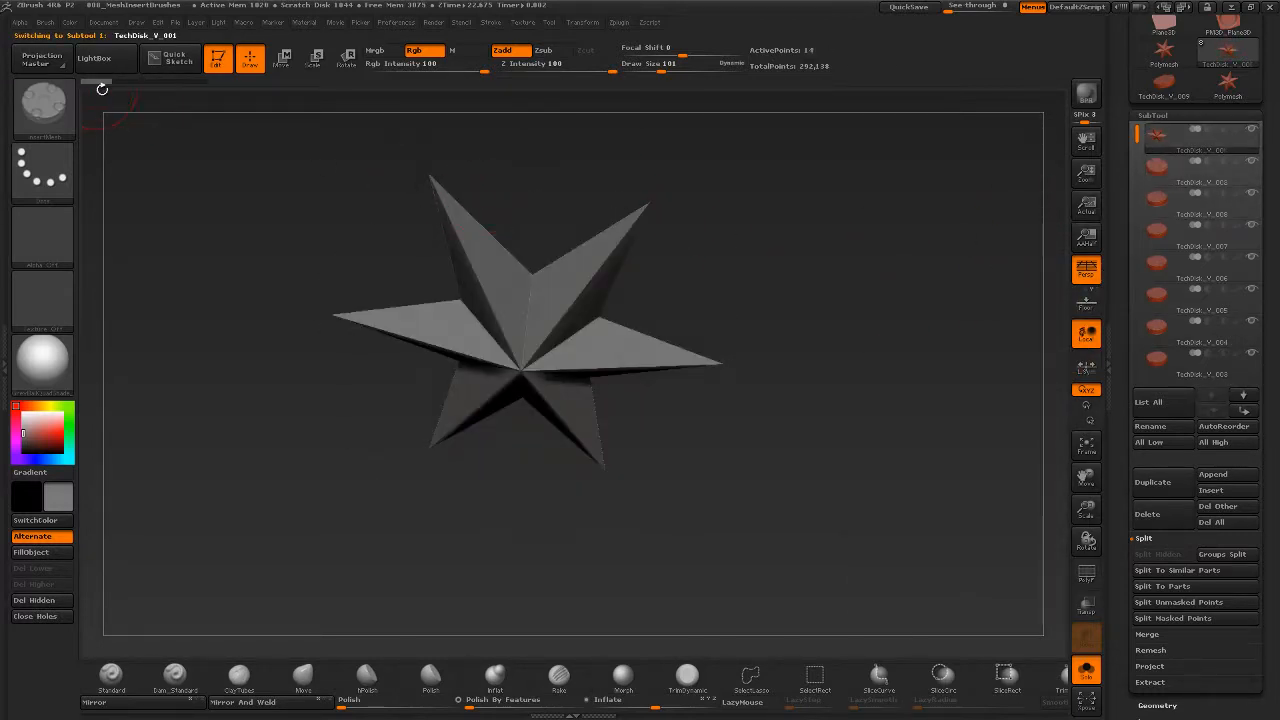
{"action": "left_click_drag", "start_coordinate": [168, 80], "coordinate": [192, 80]}
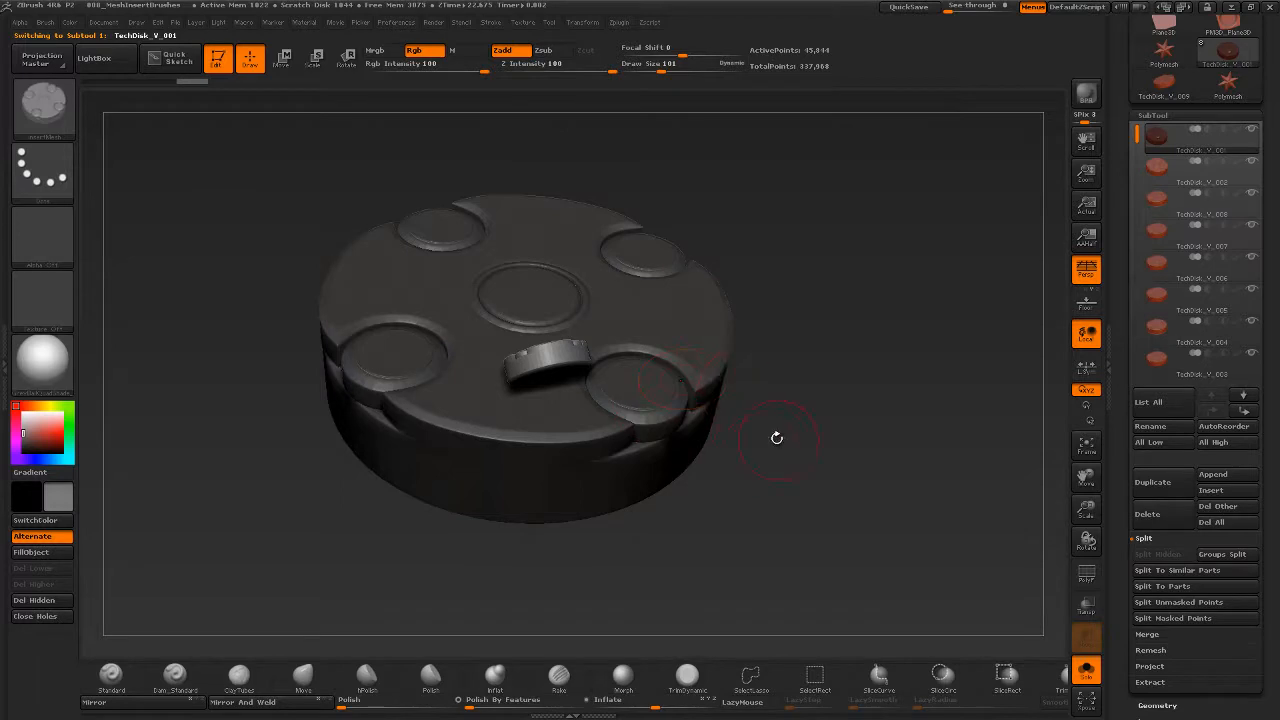
{"action": "left_click", "coordinate": [166, 82]}
{"action": "left_click_drag", "start_coordinate": [777, 514], "coordinate": [790, 541], "text": "alt"}
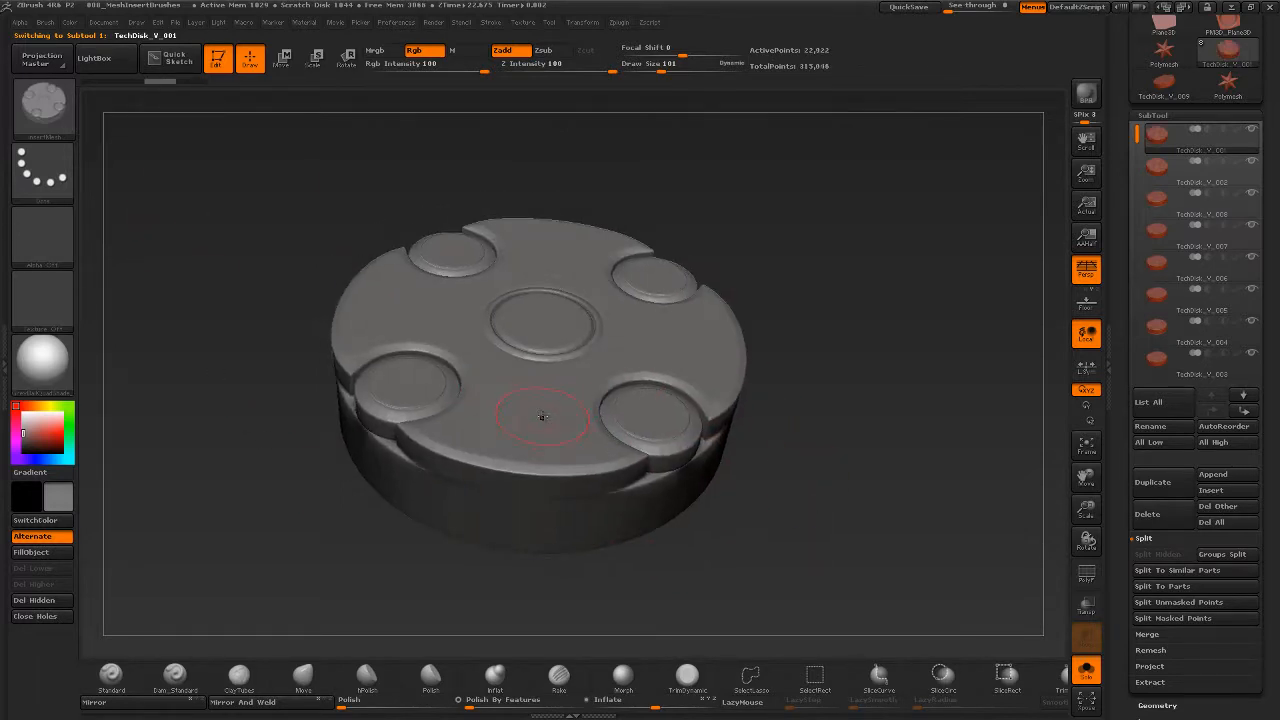
- Try inserting another test disk on the V_001 disk's top face, and undo it
{"action": "left_click_drag", "start_coordinate": [542, 416], "coordinate": [554, 470]}
{"action": "mouse_move", "coordinate": [765, 523]}
{"action": "left_mouse_down"}
{"action": "mouse_move", "coordinate": [786, 526]}
{"action": "mouse_move", "coordinate": [812, 490]}
{"action": "mouse_move", "coordinate": [777, 520]}
{"action": "left_mouse_up"}
{"action": "key", "text": "ctrl+z"}
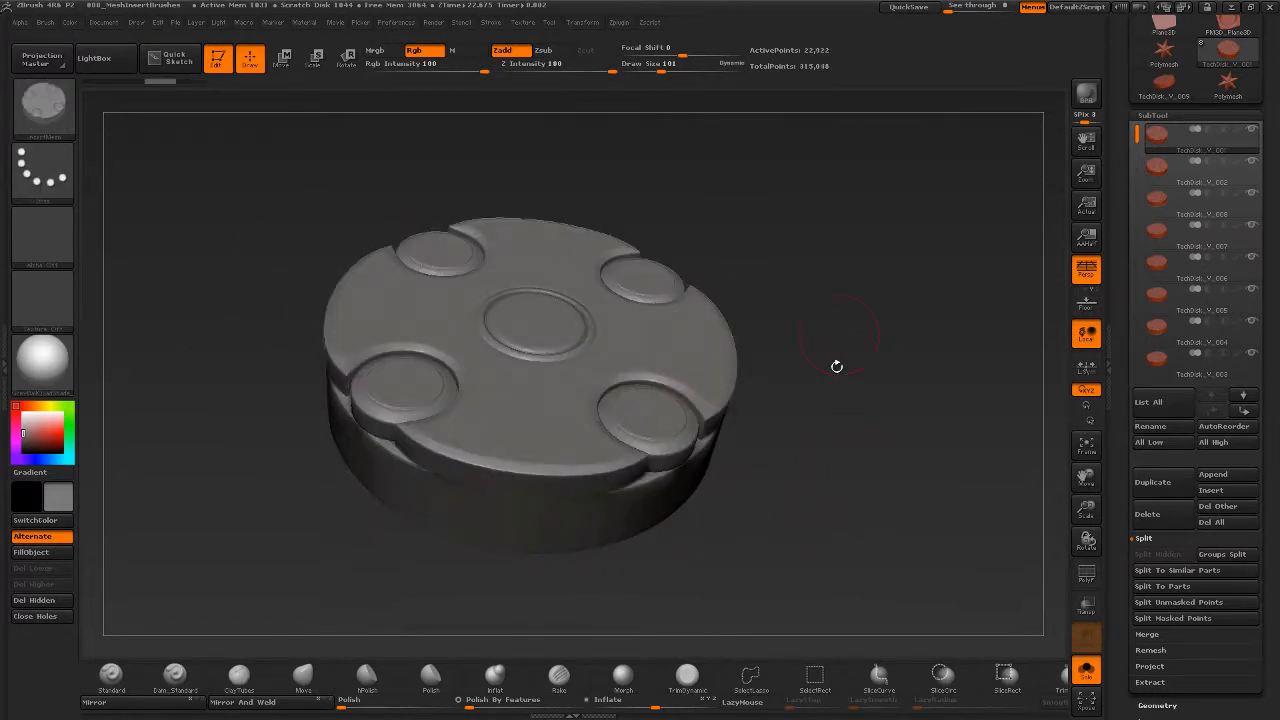
- Create a new InsertMesh brush from the V_001 disk with its top face squarely facing the camera
{"action": "left_click_drag", "start_coordinate": [840, 367], "coordinate": [830, 460]}
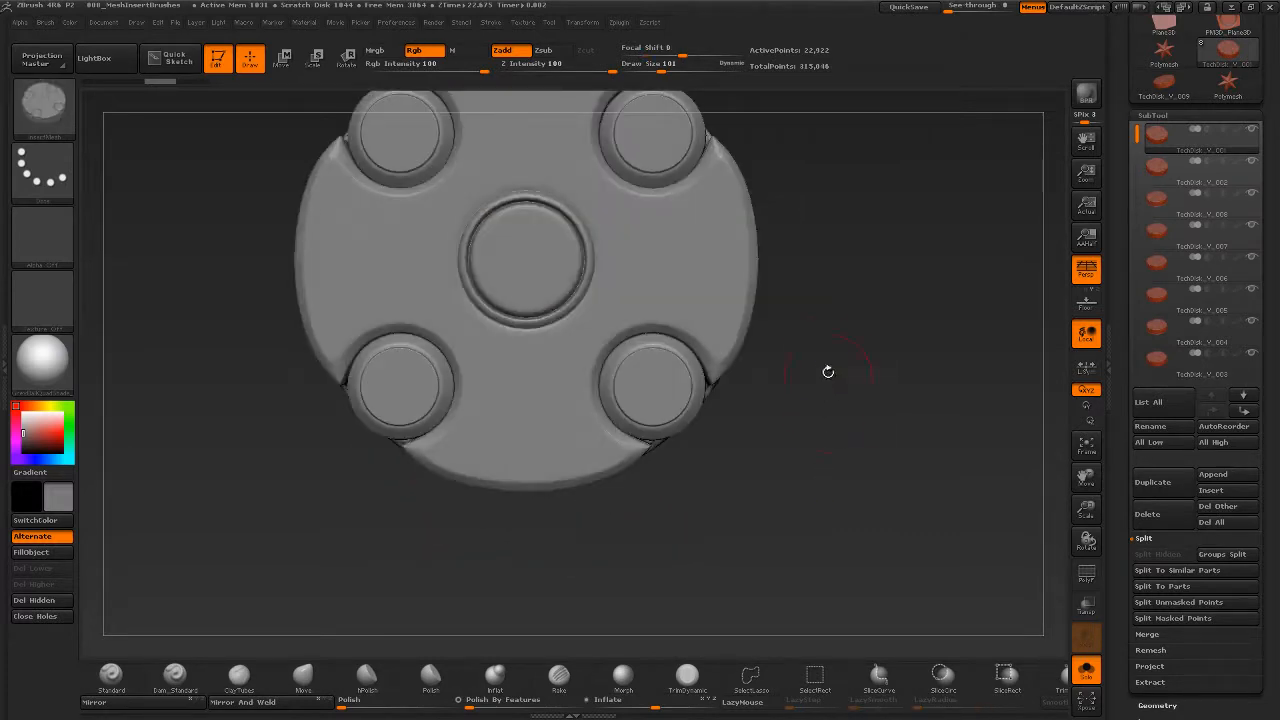
{"action": "left_click_drag", "start_coordinate": [828, 371], "coordinate": [855, 466], "text": "alt"}
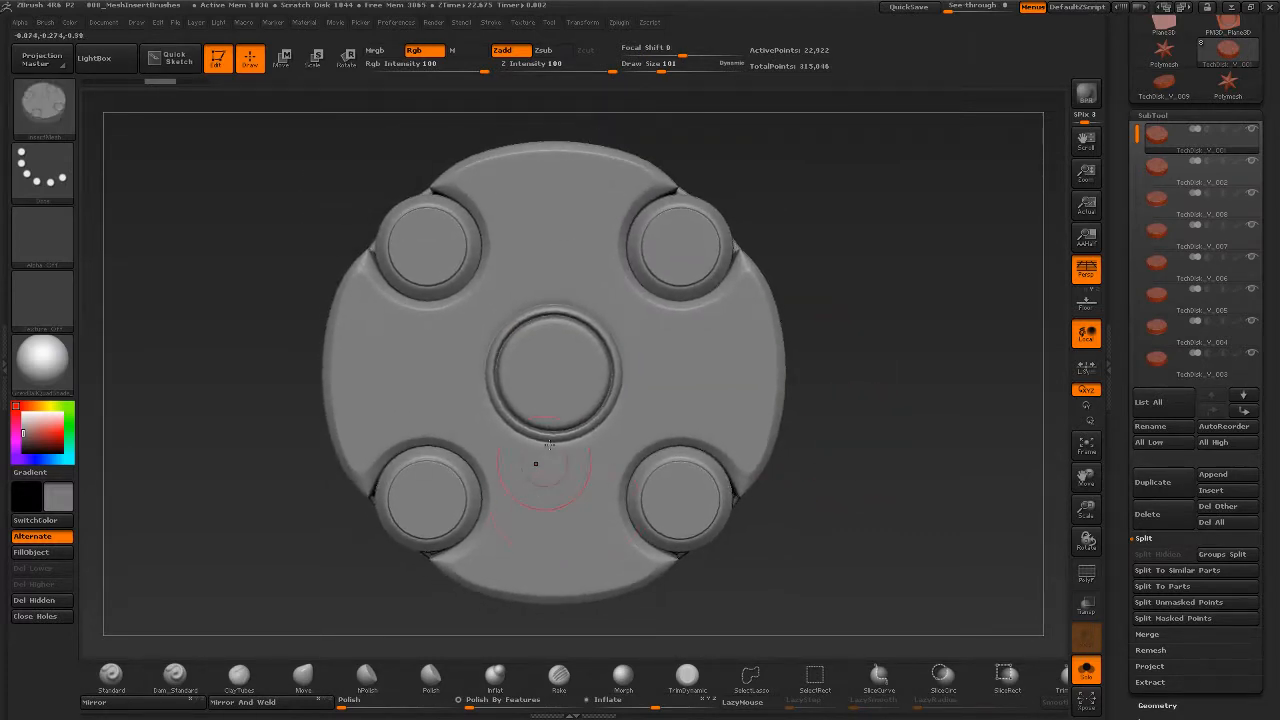
{"action": "left_click_drag", "start_coordinate": [856, 484], "coordinate": [804, 491]}
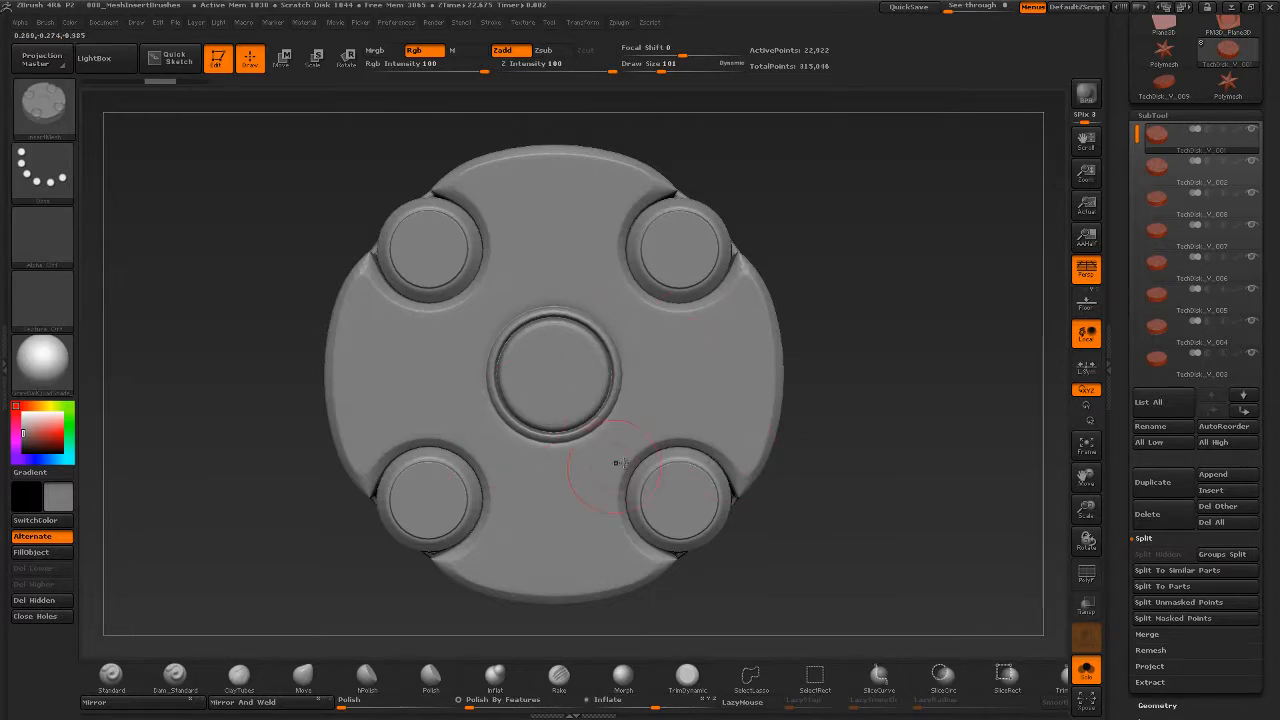
{"action": "key", "text": "b"}
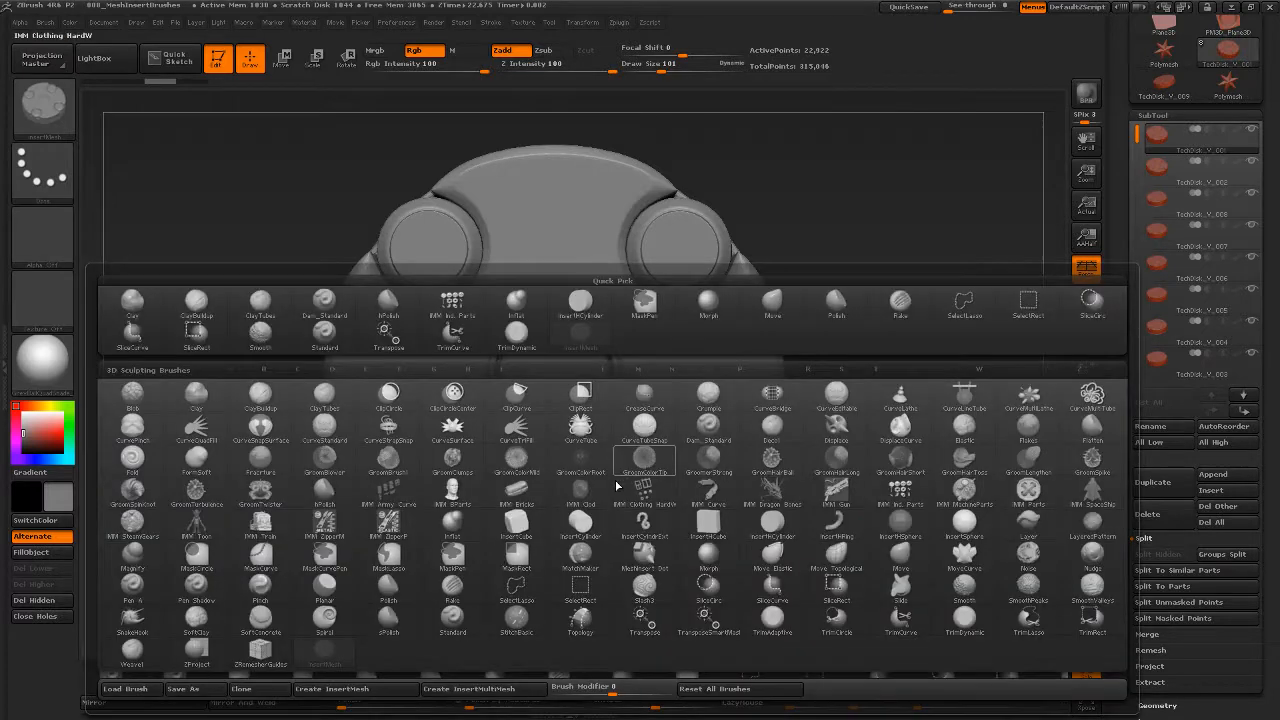
{"action": "left_click", "coordinate": [388, 691]}
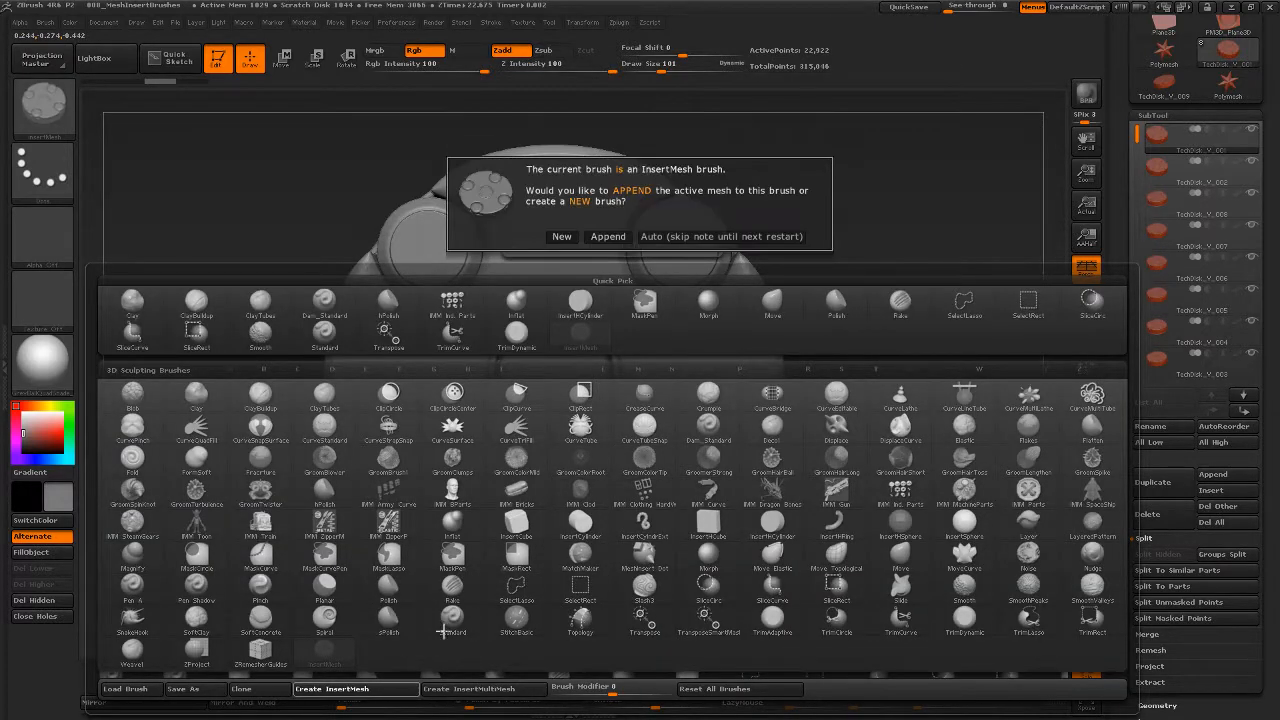
{"action": "left_click", "coordinate": [561, 236]}
- Insert four small test disks around the V_001 disk's top face with the new InsertMesh brush
{"action": "left_click_drag", "start_coordinate": [799, 535], "coordinate": [818, 350]}
{"action": "left_click_drag", "start_coordinate": [598, 391], "coordinate": [634, 420]}
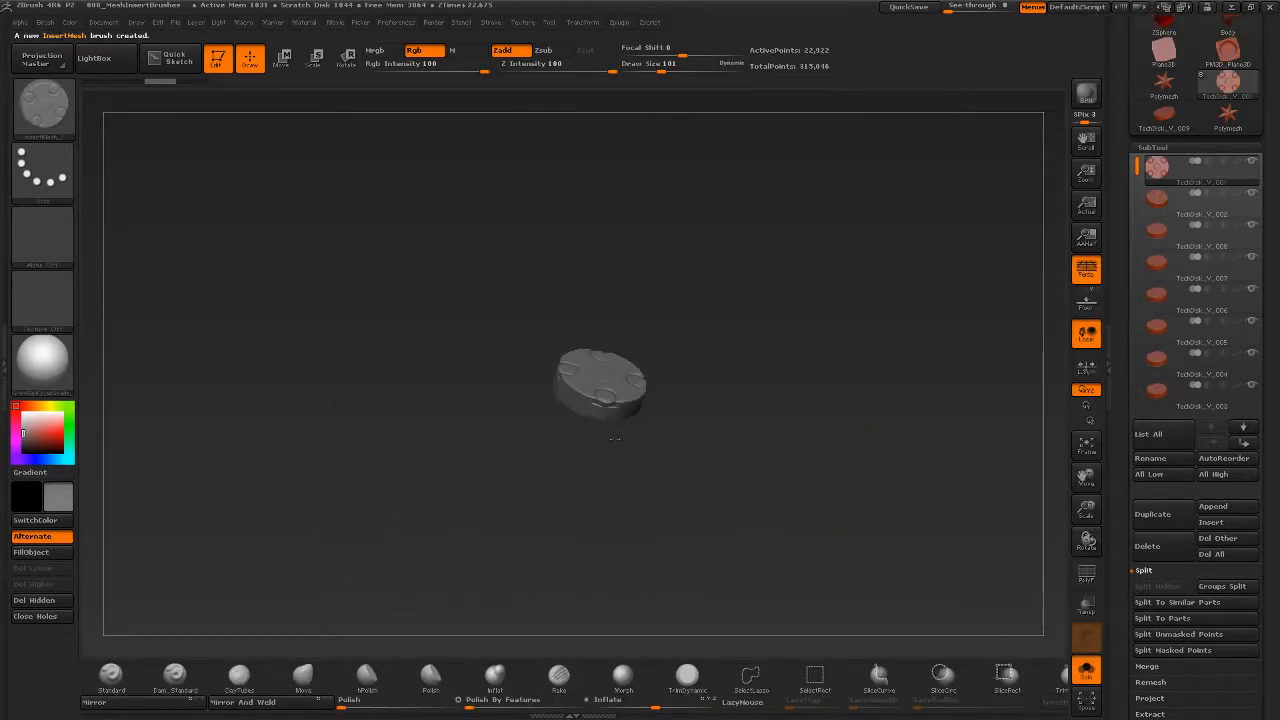
{"action": "left_click_drag", "start_coordinate": [783, 538], "coordinate": [771, 501]}
{"action": "left_click_drag", "start_coordinate": [454, 303], "coordinate": [486, 325]}
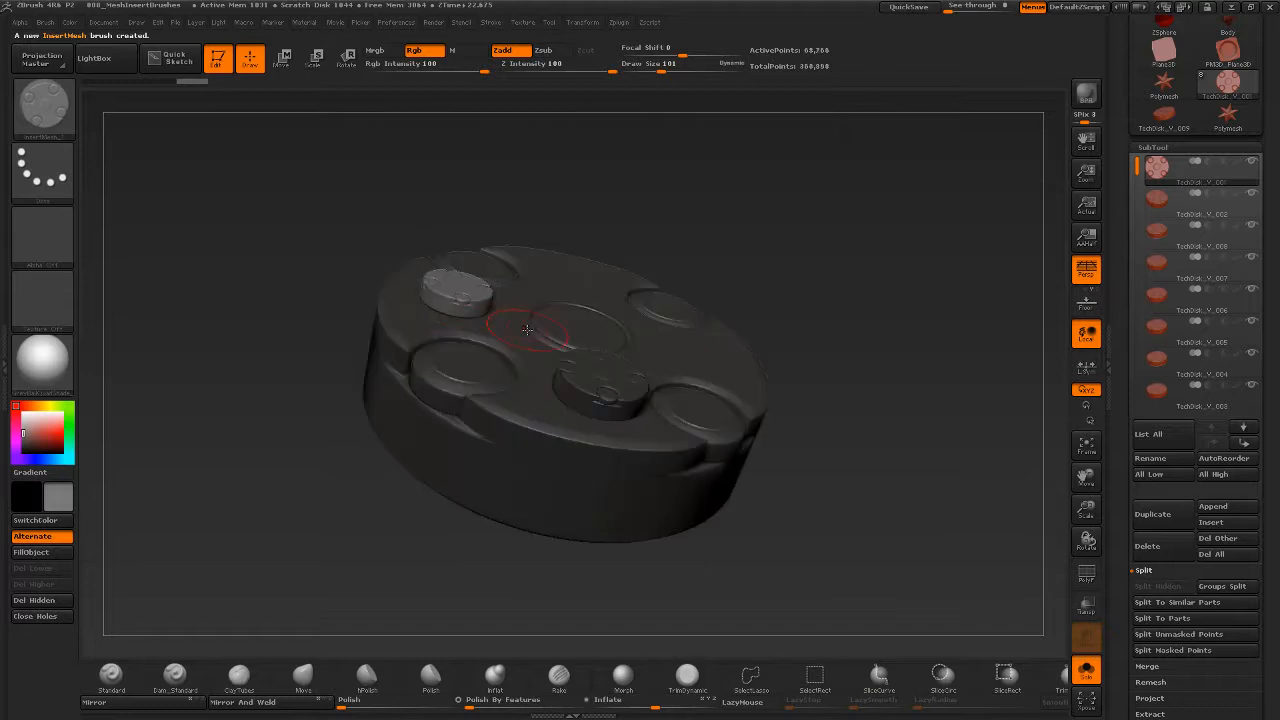
{"action": "left_click_drag", "start_coordinate": [823, 390], "coordinate": [829, 437]}
{"action": "left_click_drag", "start_coordinate": [709, 337], "coordinate": [740, 364]}
{"action": "left_click_drag", "start_coordinate": [867, 389], "coordinate": [866, 436]}
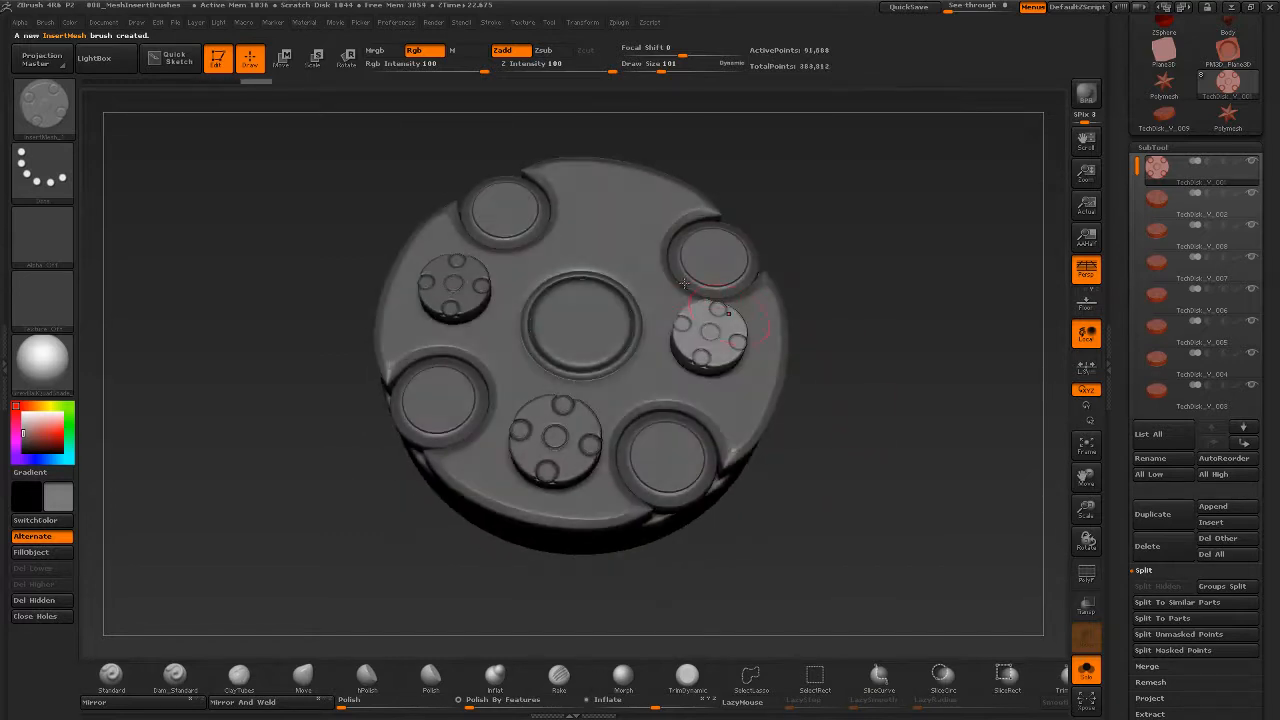
{"action": "left_click_drag", "start_coordinate": [617, 203], "coordinate": [651, 234]}
- Undo the four test disk insertions on the V_001 disk
{"action": "mouse_move", "coordinate": [854, 529]}
{"action": "left_mouse_down"}
{"action": "mouse_move", "coordinate": [864, 500]}
{"action": "mouse_move", "coordinate": [857, 529]}
{"action": "left_mouse_up"}
{"action": "key", "text": "ctrl+z"}
{"action": "key", "text": "ctrl+z"}
{"action": "key", "text": "ctrl+z"}
{"action": "key", "text": "ctrl+z"}
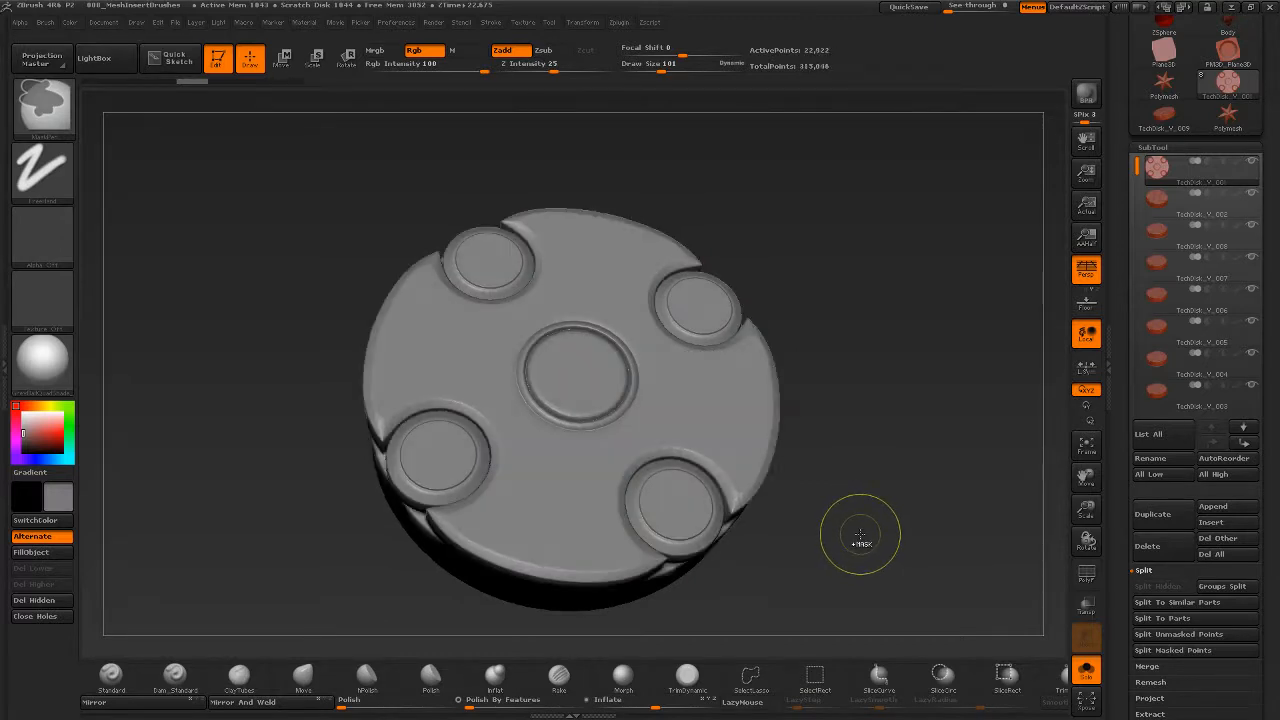
- Create an InsertMultiMesh brush from all the tech disk subtools with their top faces squarely facing the camera
{"action": "mouse_move", "coordinate": [869, 414]}
{"action": "left_mouse_down", "text": "shift"}
{"action": "mouse_move", "coordinate": [868, 470]}
{"action": "mouse_move", "coordinate": [848, 449]}
{"action": "mouse_move", "coordinate": [848, 376]}
{"action": "mouse_move", "coordinate": [845, 500]}
{"action": "mouse_move", "coordinate": [843, 477]}
{"action": "left_mouse_up", "text": "shift"}
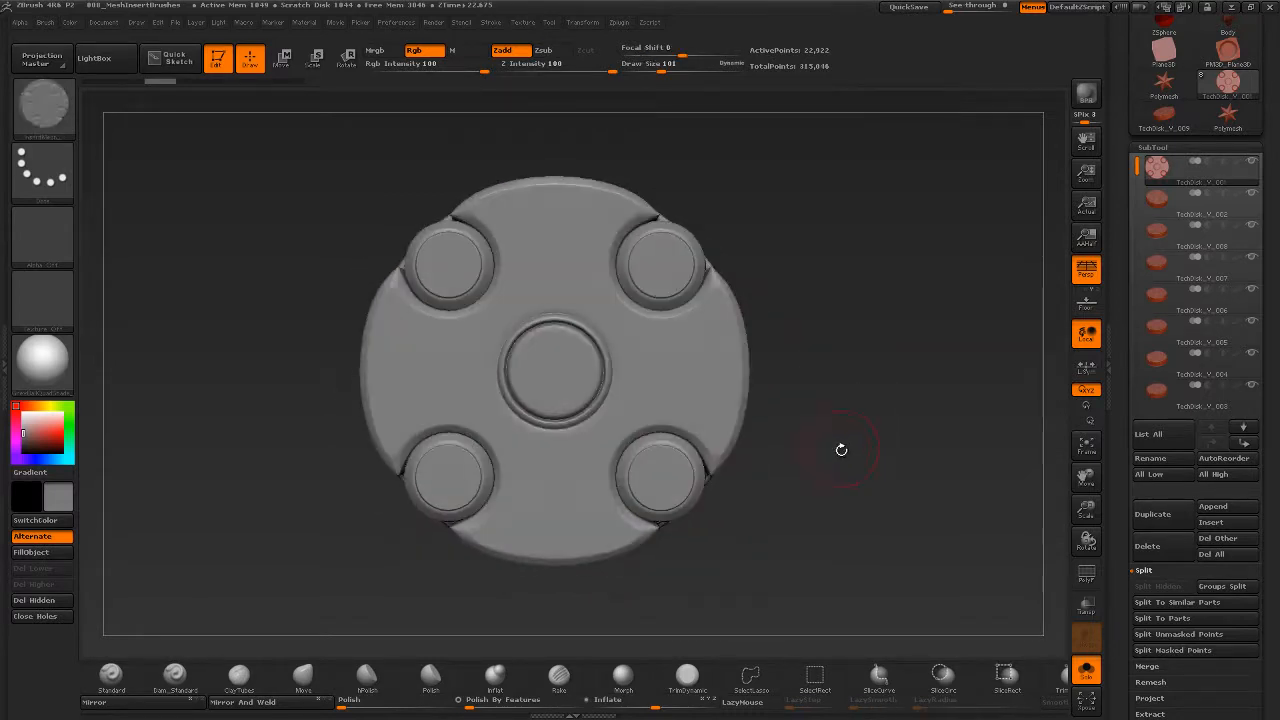
{"action": "left_click_drag", "start_coordinate": [856, 434], "coordinate": [832, 444]}
{"action": "key", "text": "b"}
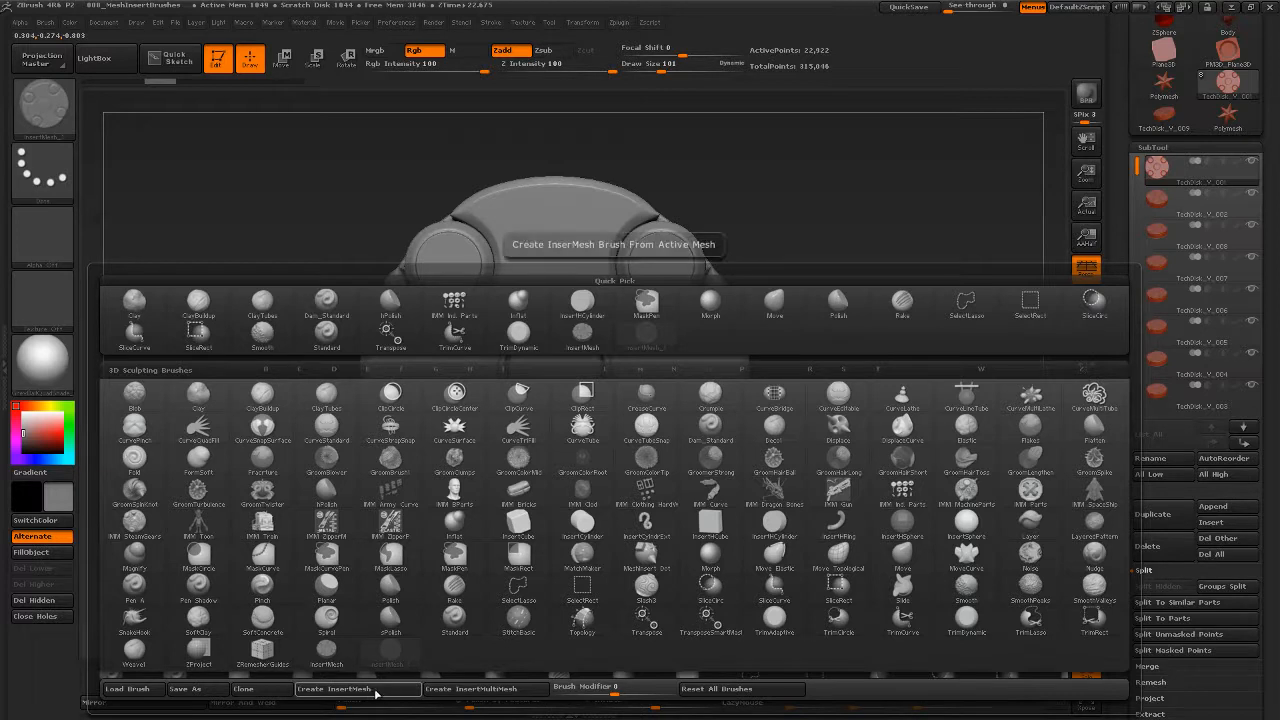
{"action": "left_click", "coordinate": [532, 690]}
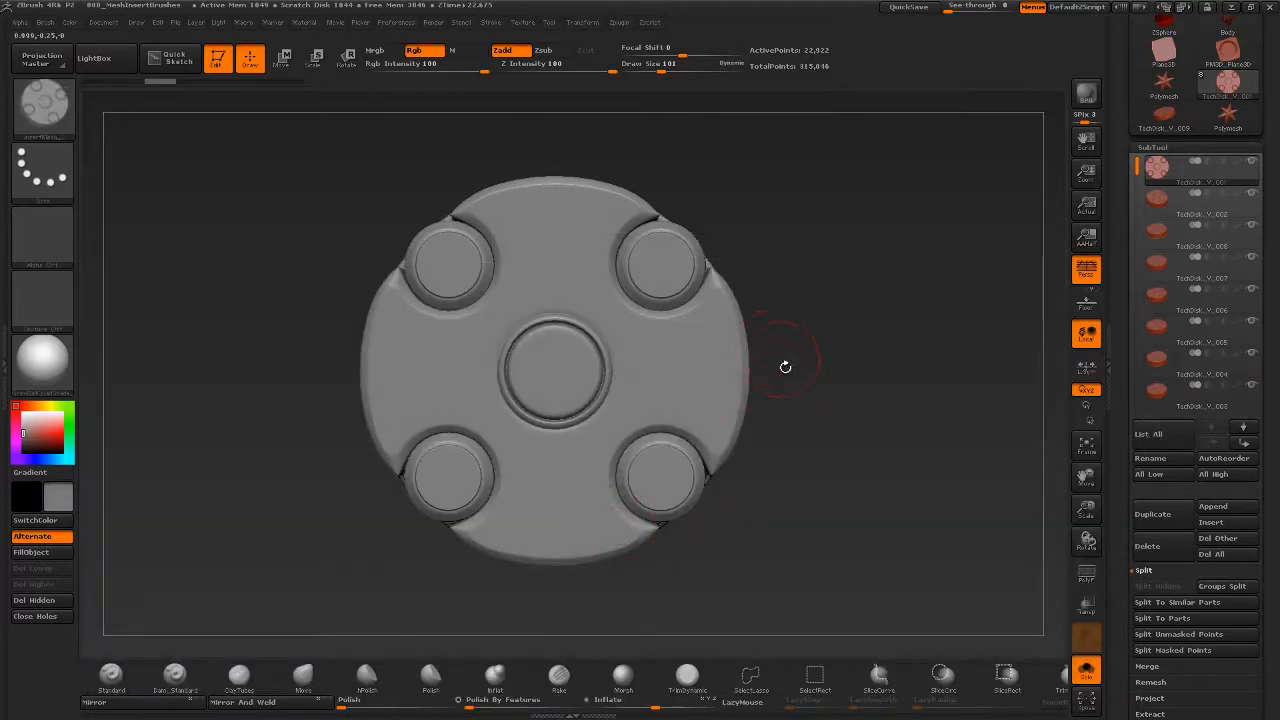
- Try the multi-mesh brush by inserting one disk on the V_001 disk's top face, and undo it
{"action": "left_click_drag", "start_coordinate": [793, 441], "coordinate": [781, 388]}
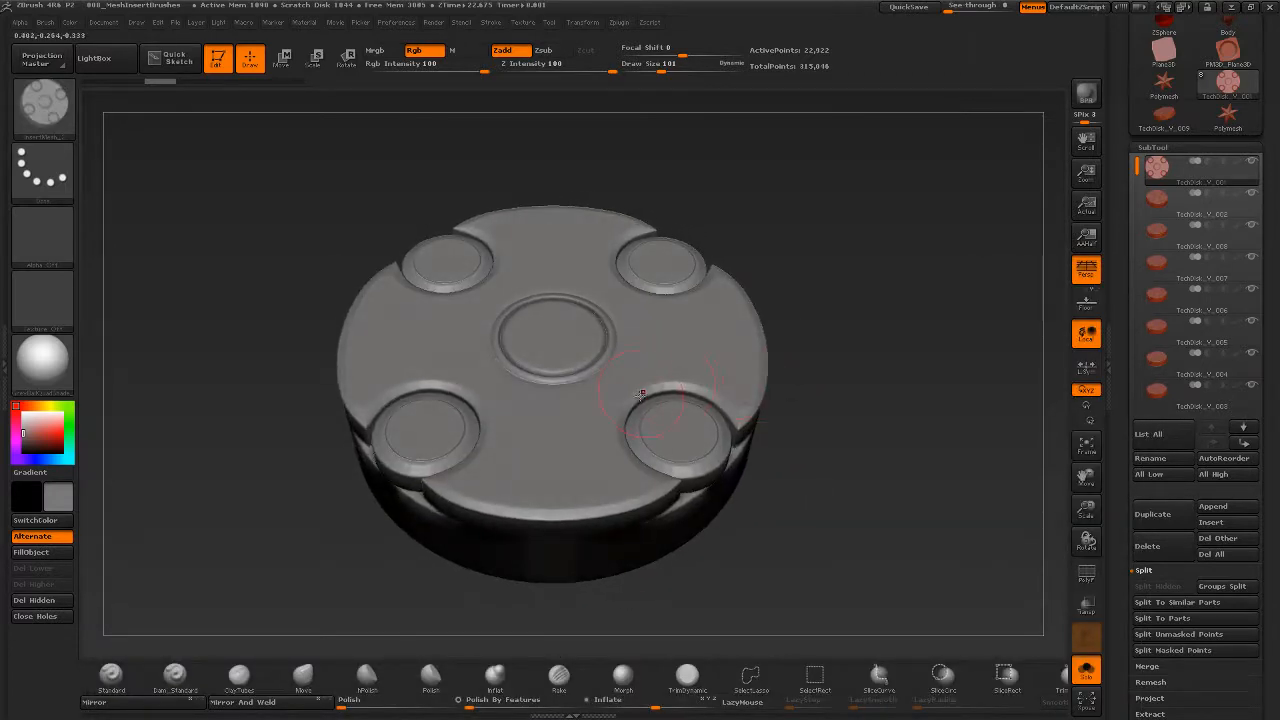
{"action": "left_click_drag", "start_coordinate": [698, 322], "coordinate": [728, 362]}
{"action": "key", "text": "ctrl+z"}
- Choose TechDisk_V_006 as the brush's active mesh, test it once on the top face, and undo that insertion
{"action": "key", "text": "m"}
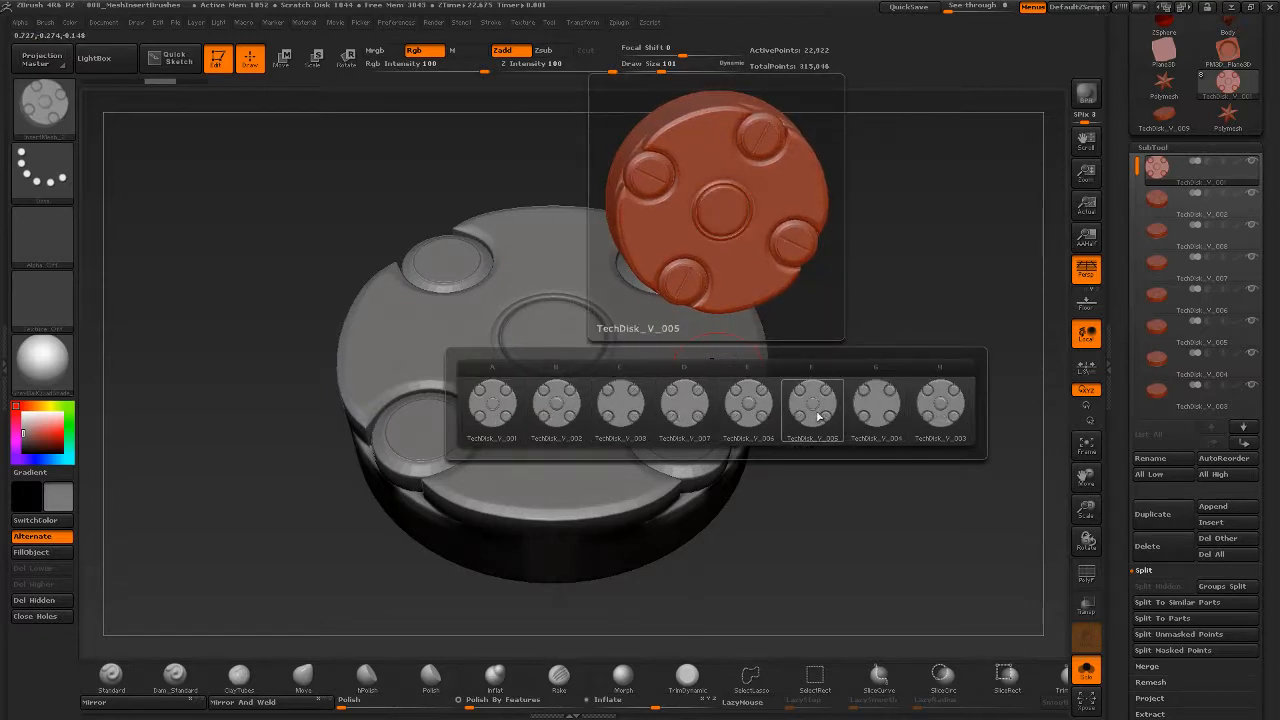
{"action": "left_click", "coordinate": [758, 417]}
{"action": "left_click_drag", "start_coordinate": [827, 361], "coordinate": [826, 382]}
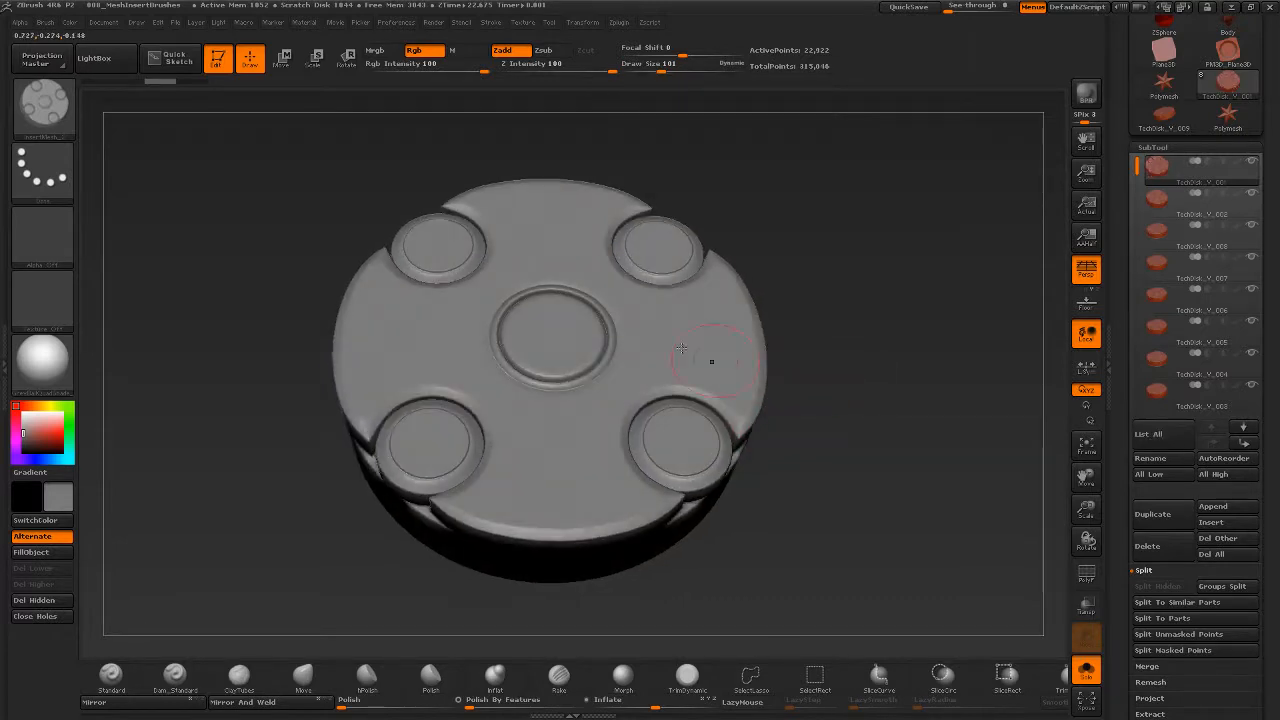
{"action": "left_click_drag", "start_coordinate": [698, 341], "coordinate": [720, 374]}
{"action": "mouse_move", "coordinate": [803, 489]}
{"action": "left_mouse_down"}
{"action": "mouse_move", "coordinate": [784, 515]}
{"action": "mouse_move", "coordinate": [814, 486]}
{"action": "mouse_move", "coordinate": [789, 529]}
{"action": "left_mouse_up"}
{"action": "key", "text": "ctrl+z"}
- Insert four small TechDisk_V_006 disks around the V_001 disk's top face, between its round corner details
{"action": "left_click_drag", "start_coordinate": [791, 451], "coordinate": [795, 500]}
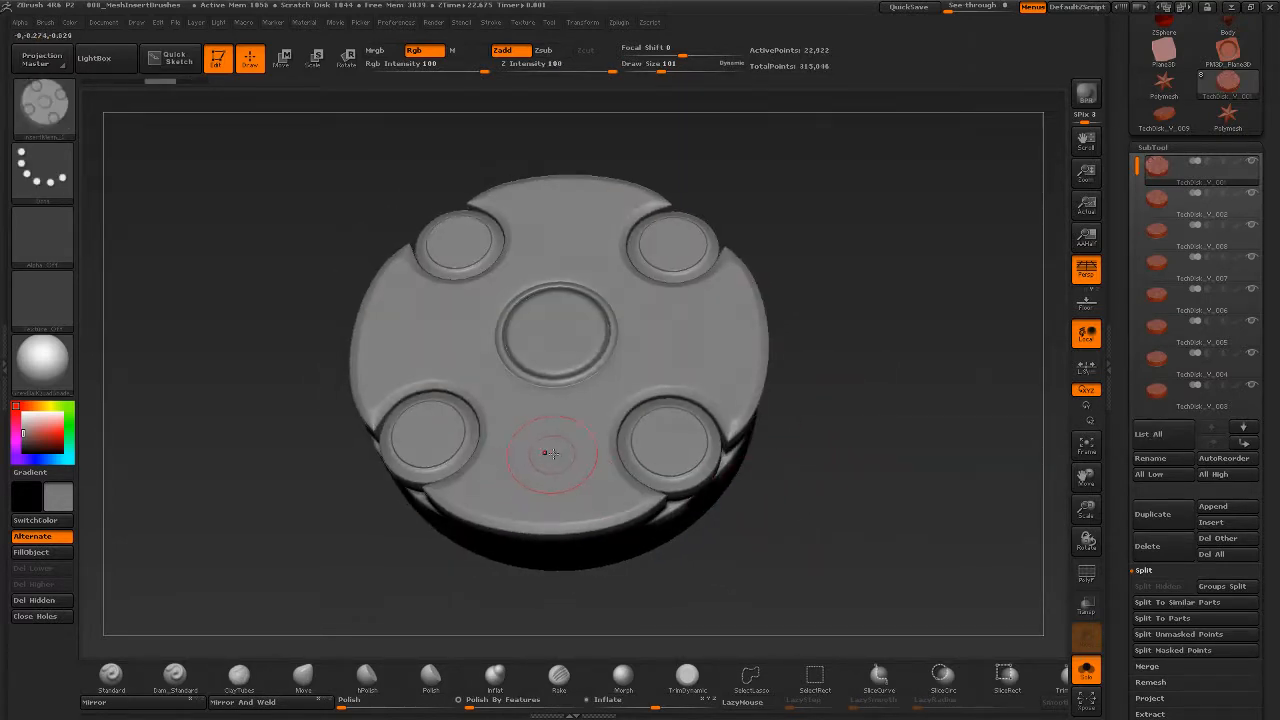
{"action": "left_click_drag", "start_coordinate": [545, 455], "coordinate": [550, 500]}
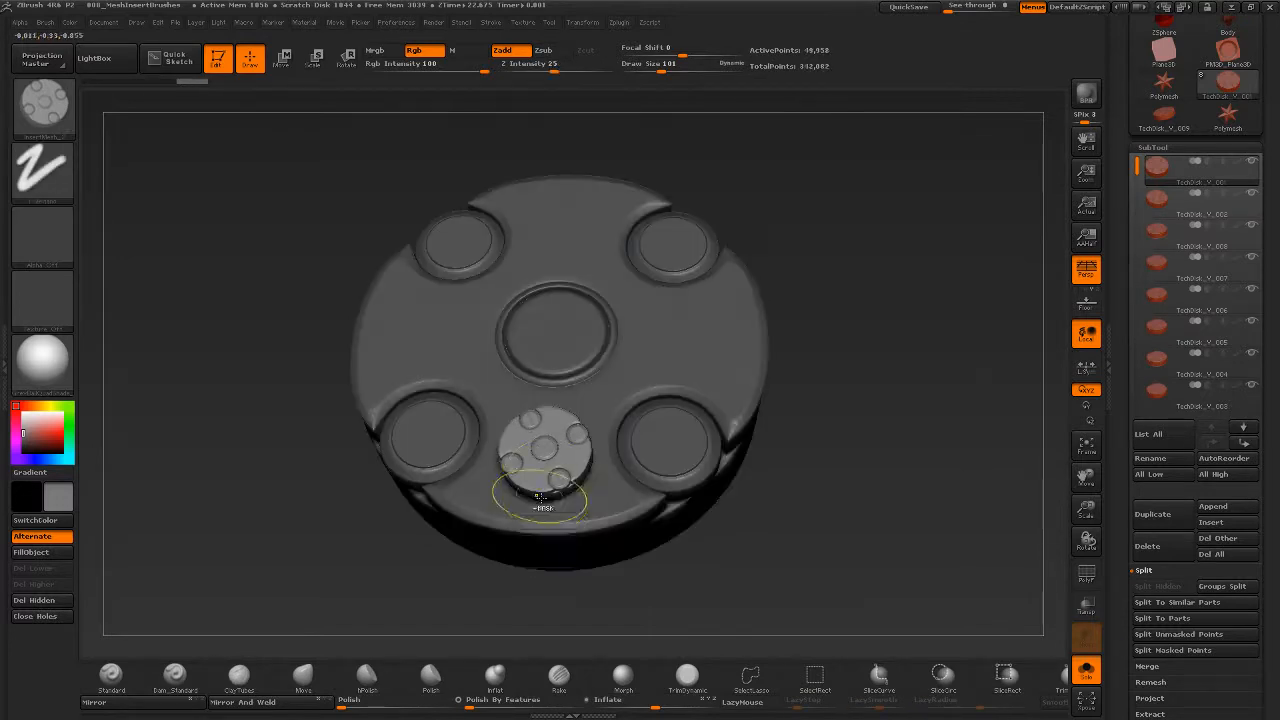
{"action": "mouse_move", "coordinate": [807, 371]}
{"action": "left_mouse_down"}
{"action": "mouse_move", "coordinate": [700, 333]}
{"action": "mouse_move", "coordinate": [709, 361]}
{"action": "left_mouse_up"}
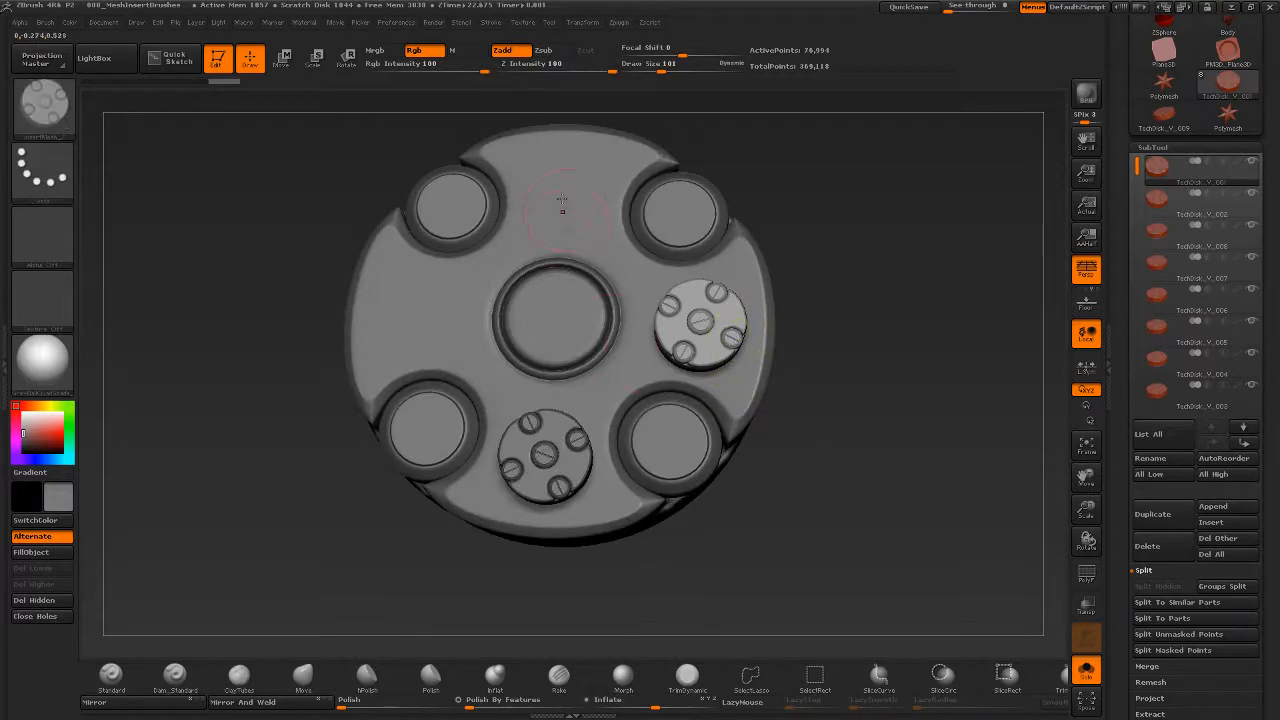
{"action": "left_click_drag", "start_coordinate": [566, 193], "coordinate": [570, 198]}
{"action": "left_click_drag", "start_coordinate": [420, 300], "coordinate": [428, 308]}
{"action": "mouse_move", "coordinate": [826, 516]}
{"action": "left_mouse_down"}
{"action": "mouse_move", "coordinate": [842, 490]}
{"action": "mouse_move", "coordinate": [797, 488]}
{"action": "mouse_move", "coordinate": [794, 475]}
{"action": "mouse_move", "coordinate": [809, 506]}
{"action": "mouse_move", "coordinate": [826, 466]}
{"action": "mouse_move", "coordinate": [826, 521]}
{"action": "mouse_move", "coordinate": [851, 509]}
{"action": "mouse_move", "coordinate": [848, 480]}
{"action": "left_mouse_up"}
- Edit the multi-mesh brush's credit, entering the author's name and personal website link
{"action": "left_click", "coordinate": [44, 104]}
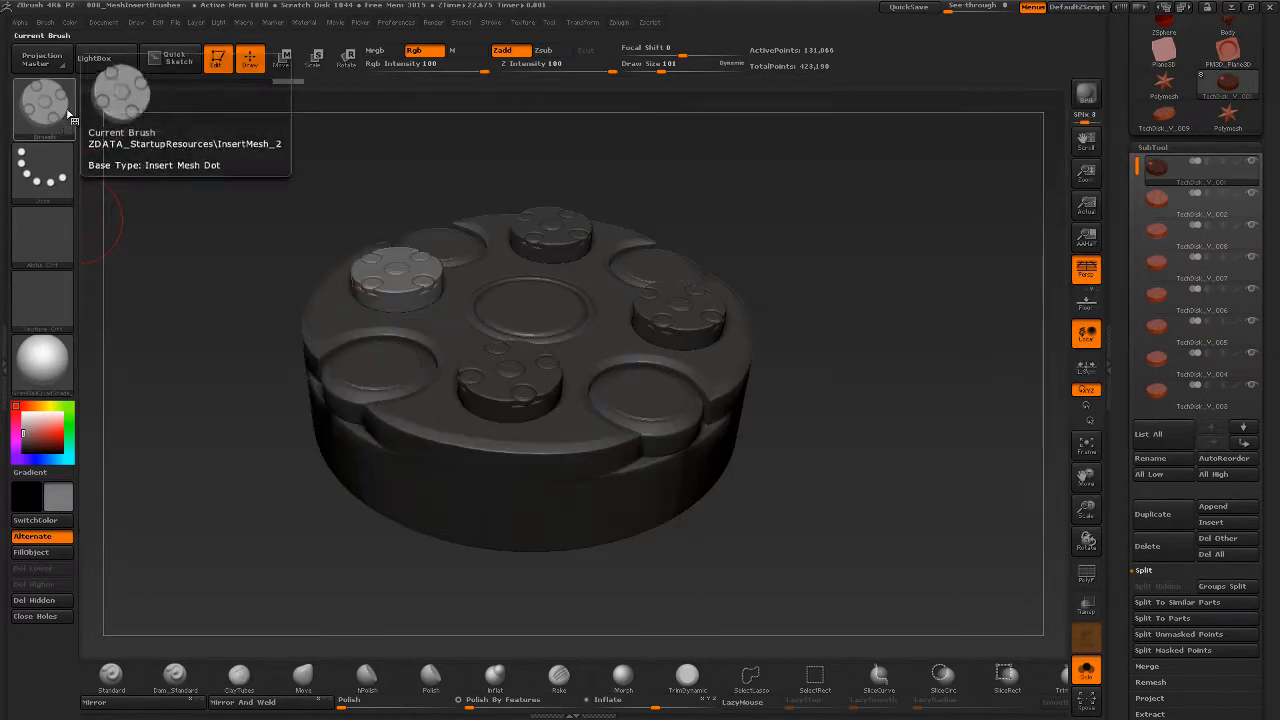
{"action": "left_click", "coordinate": [45, 22]}
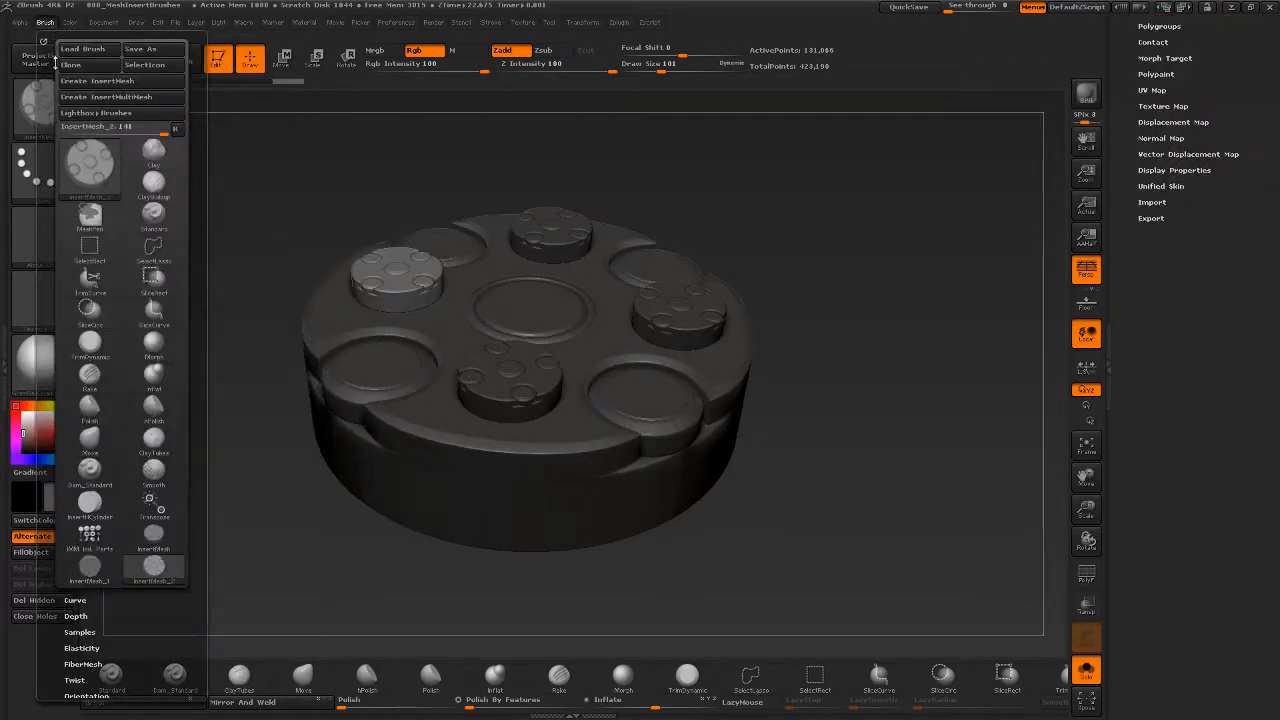
{"action": "scroll", "coordinate": [132, 615], "scroll_direction": "down", "scroll_amount": 5}
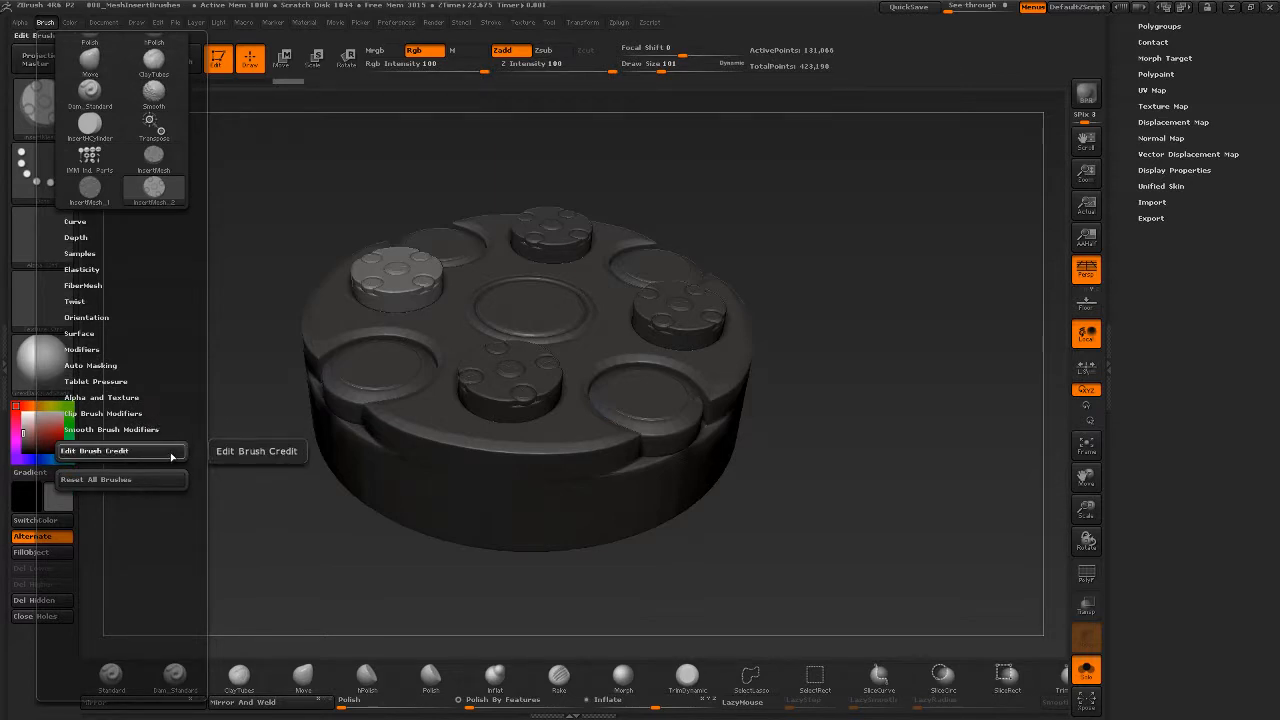
{"action": "left_click", "coordinate": [172, 456]}
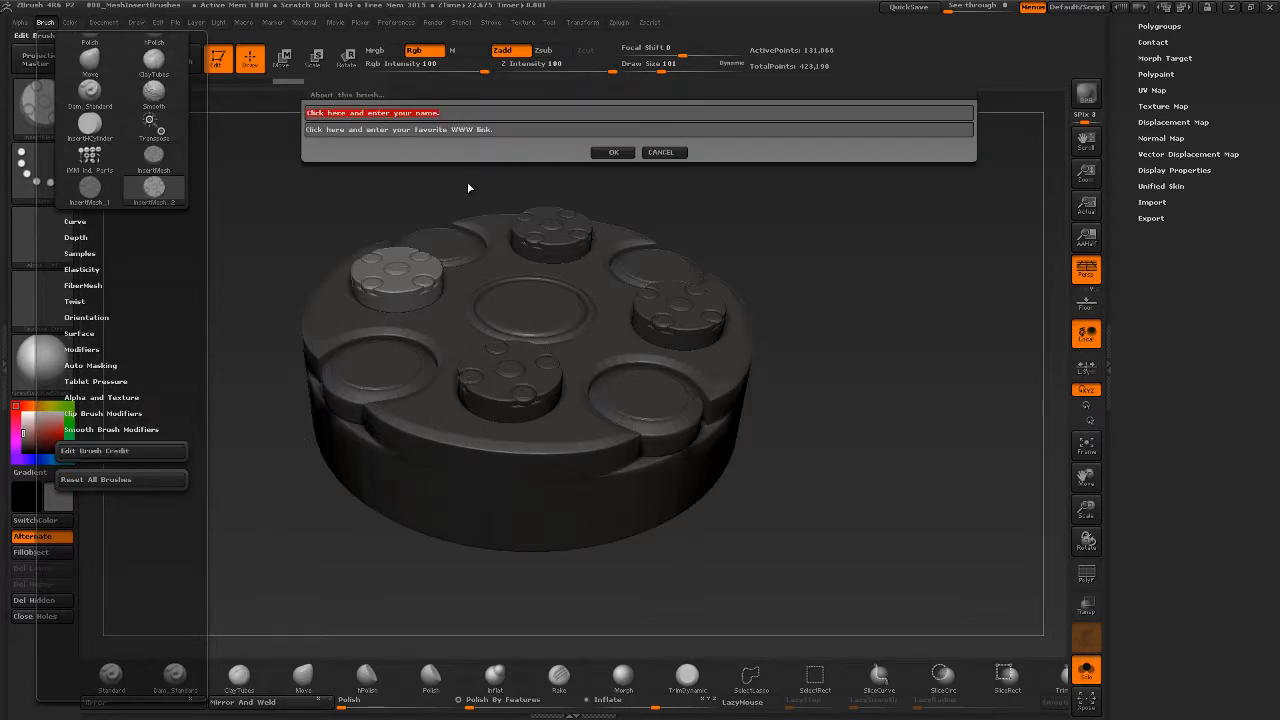
{"action": "type", "text": "Nick"}
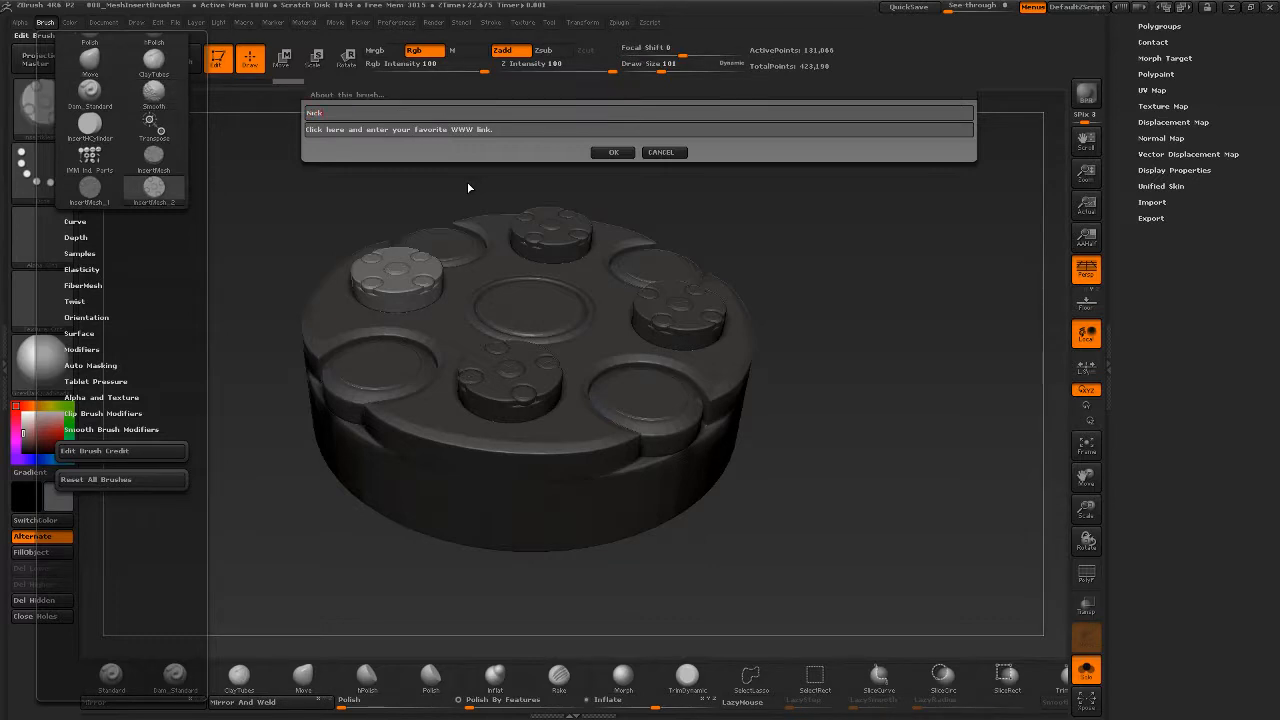
{"action": "type", "text": "Z"}
{"action": "key", "text": "Tab"}
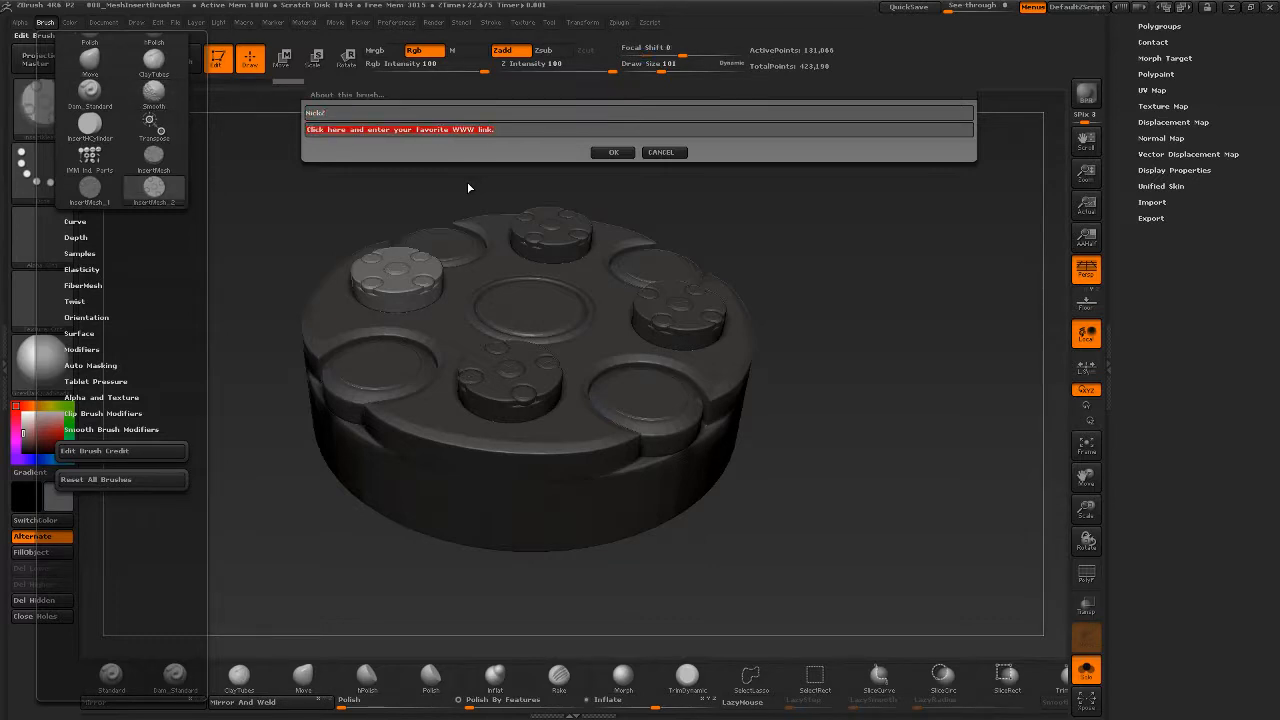
{"action": "type", "text": "ht"}
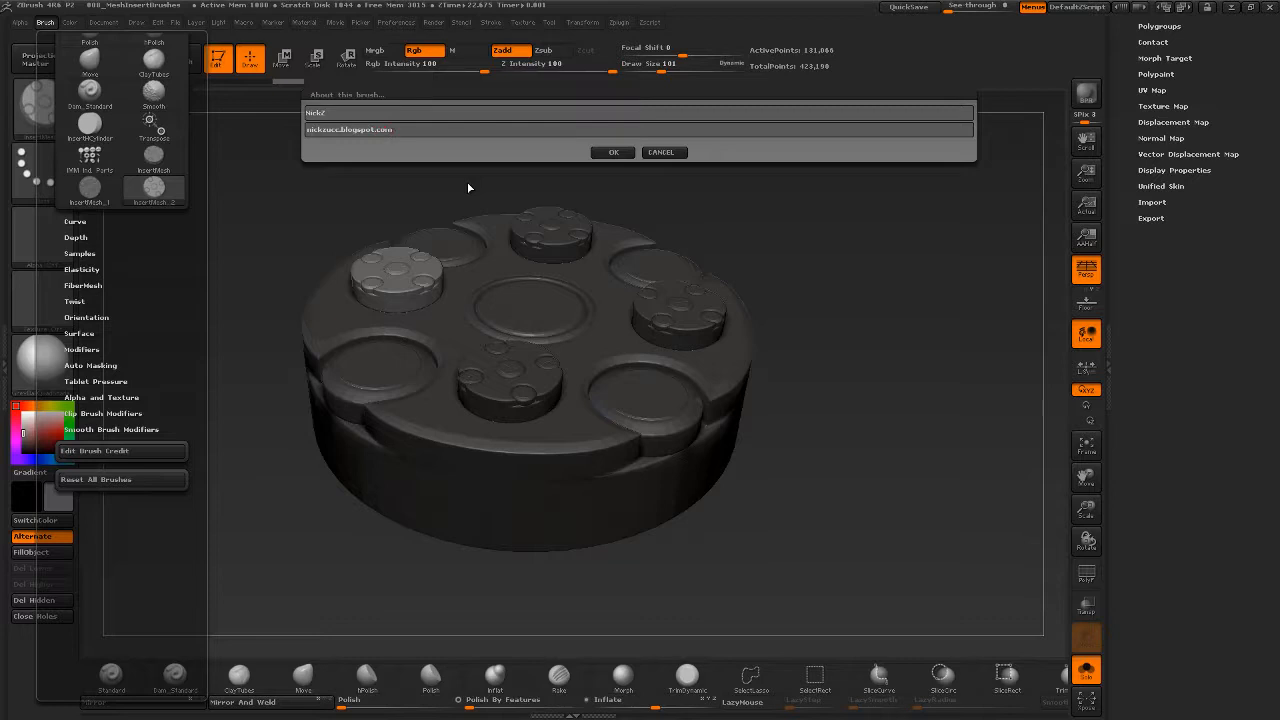
{"action": "left_click", "coordinate": [620, 156]}
- Start saving the multi-mesh brush as a preset in the author's own folder under Pixologic, ZBrushTools, Brushes
{"action": "left_click_drag", "start_coordinate": [828, 360], "coordinate": [811, 414]}
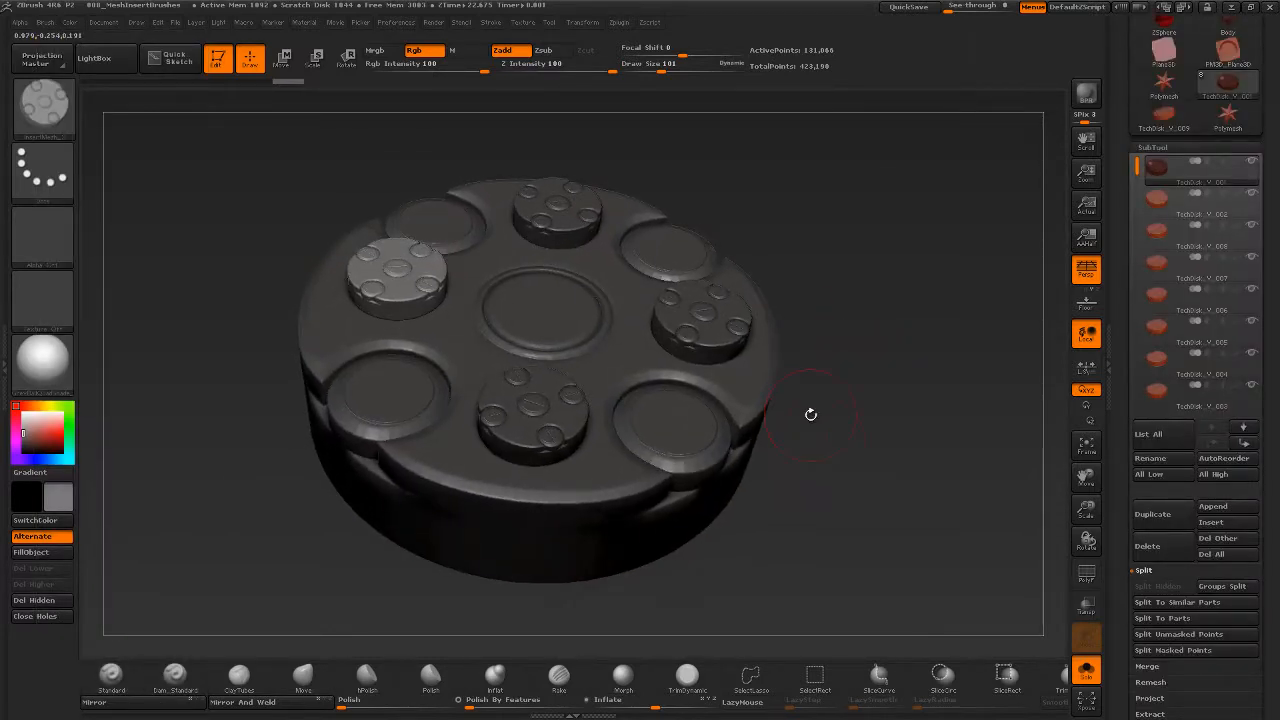
{"action": "mouse_move", "coordinate": [70, 24]}
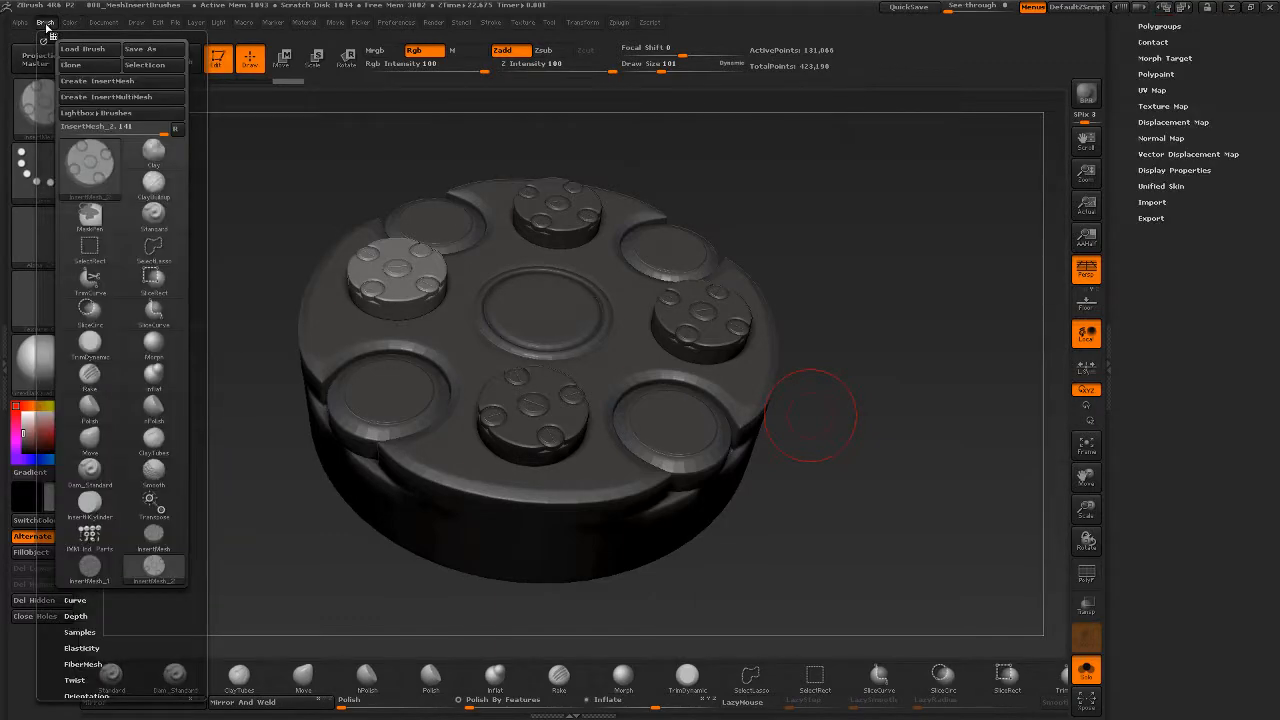
{"action": "left_click", "coordinate": [140, 48]}
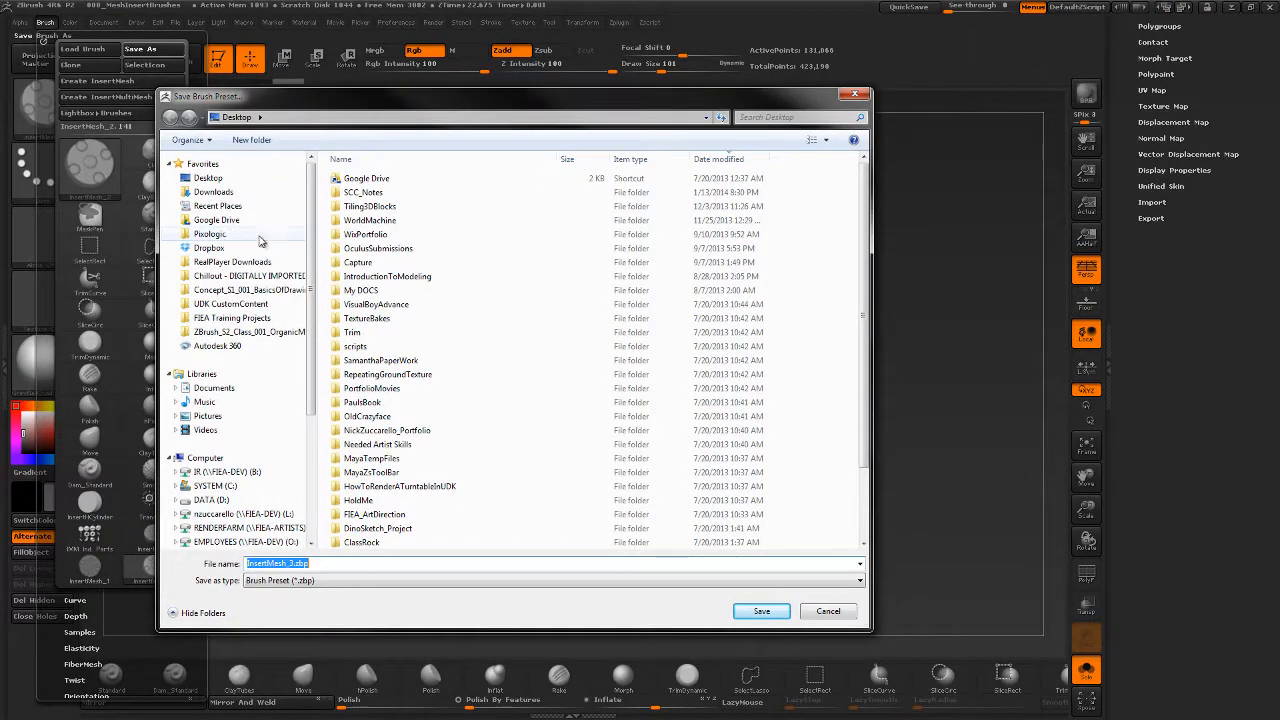
{"action": "left_click", "coordinate": [210, 234]}
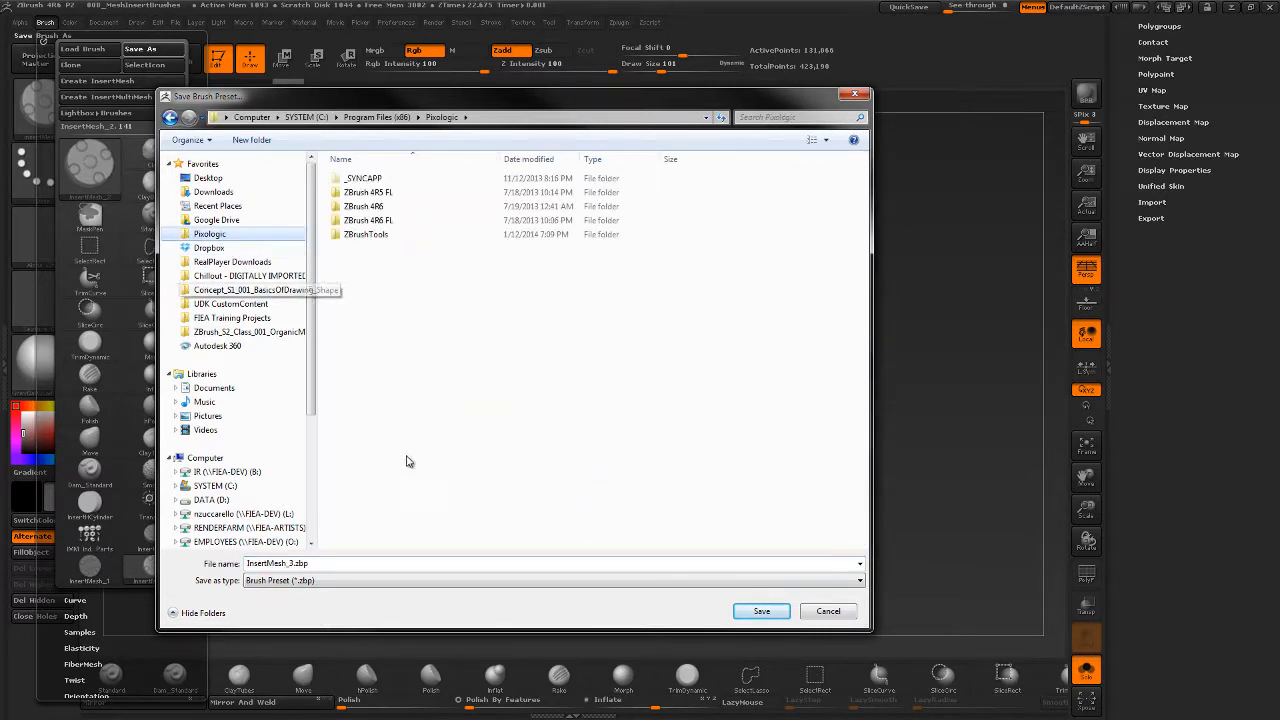
{"action": "double_click", "coordinate": [376, 237]}
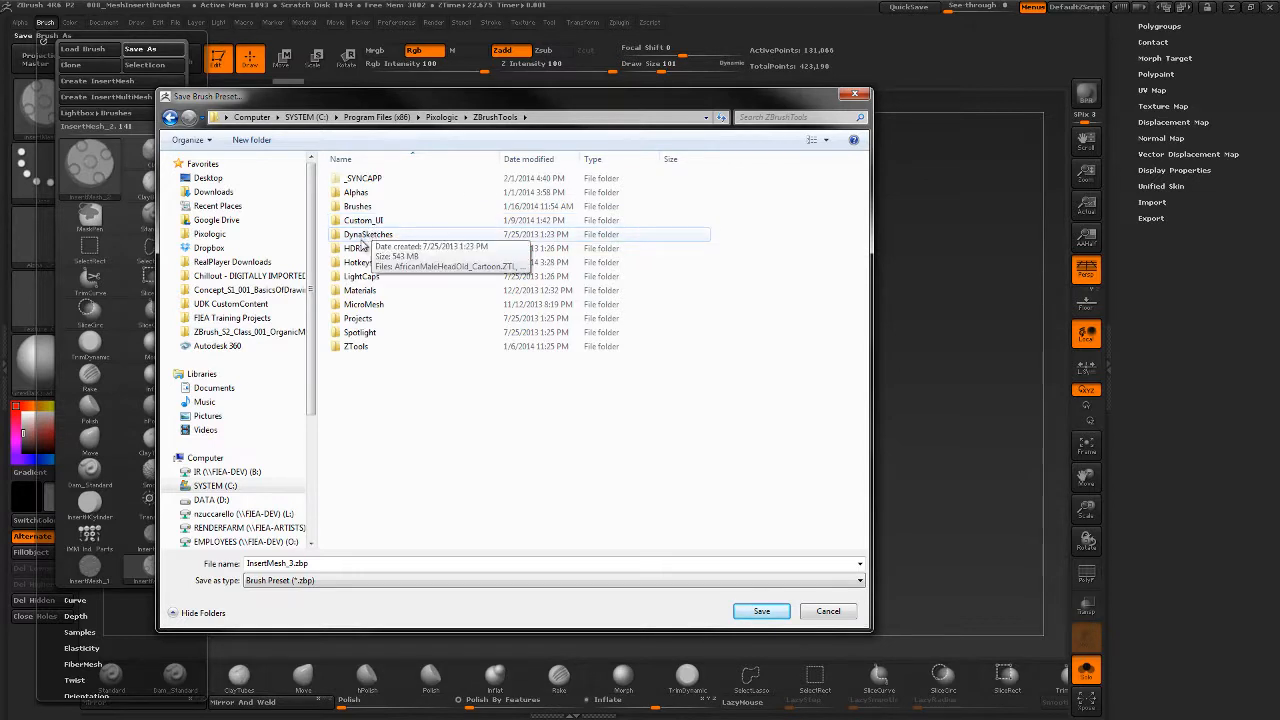
{"action": "double_click", "coordinate": [371, 207]}
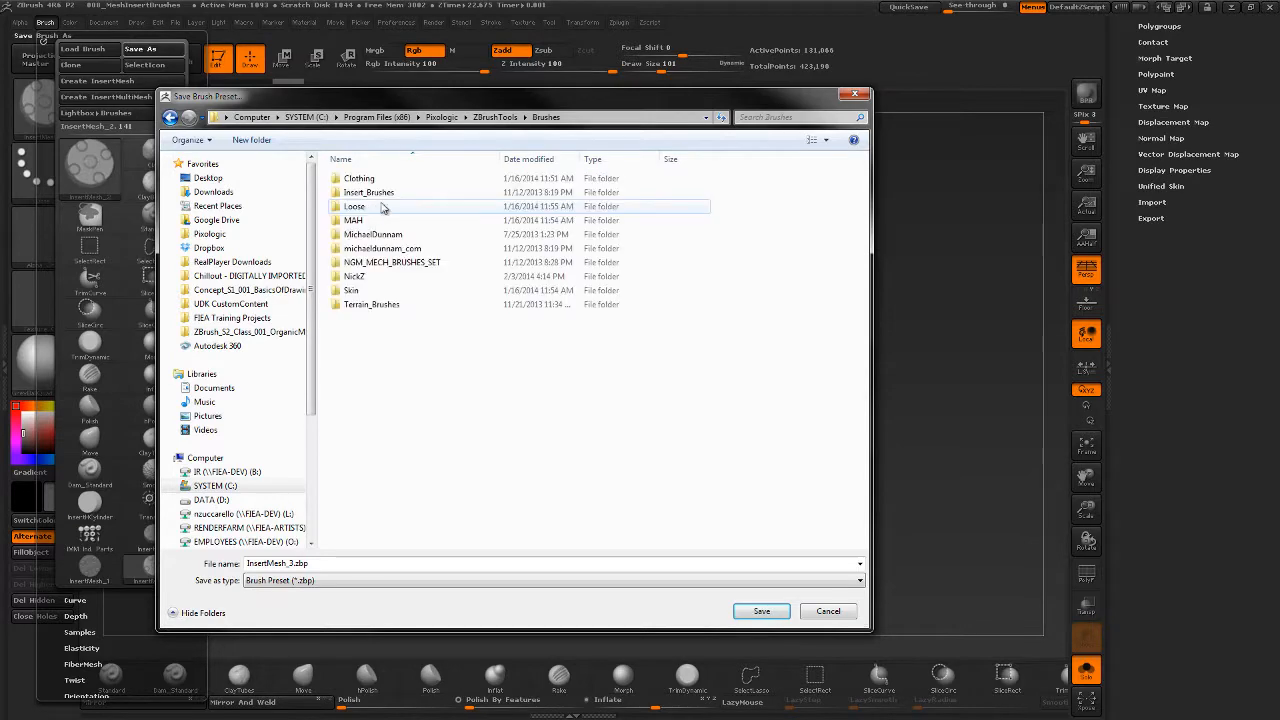
{"action": "left_click", "coordinate": [378, 277]}
{"action": "double_click", "coordinate": [378, 277]}
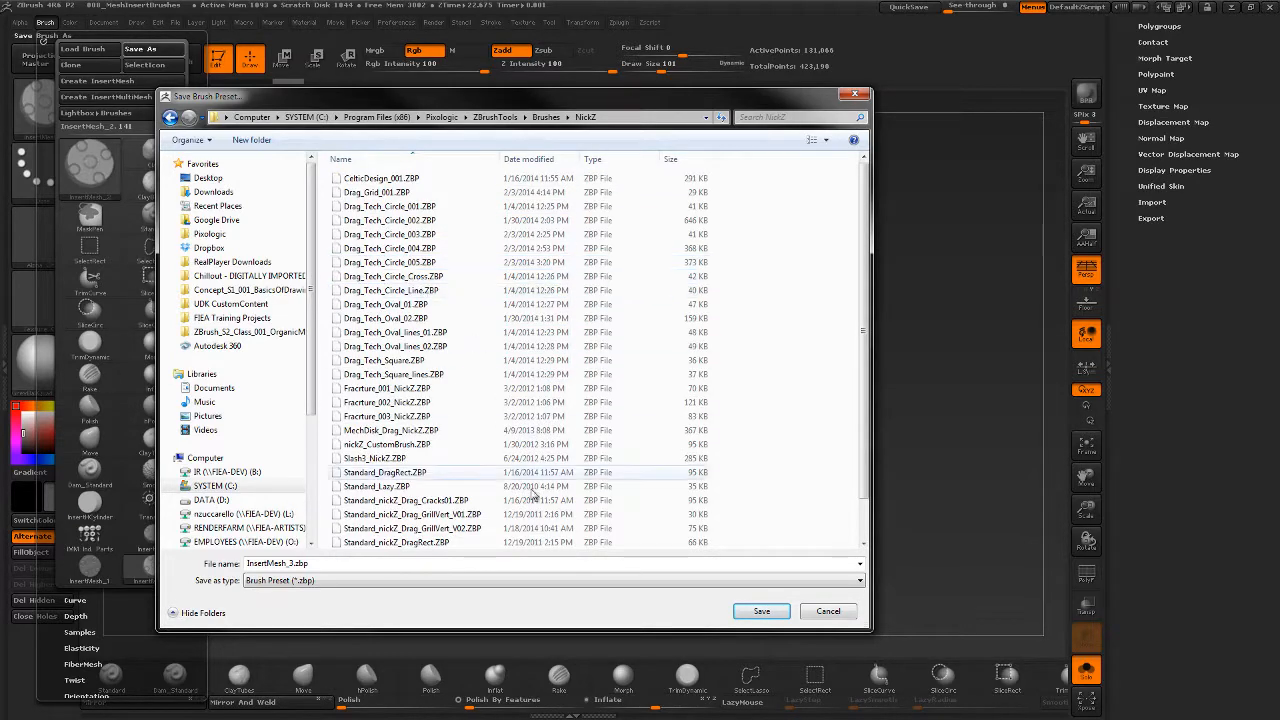
- Name the brush preset Drag_Tech_Circle_006, based on the existing Drag_Tech_Circle_005 file name, and save it
{"action": "left_click", "coordinate": [410, 264]}
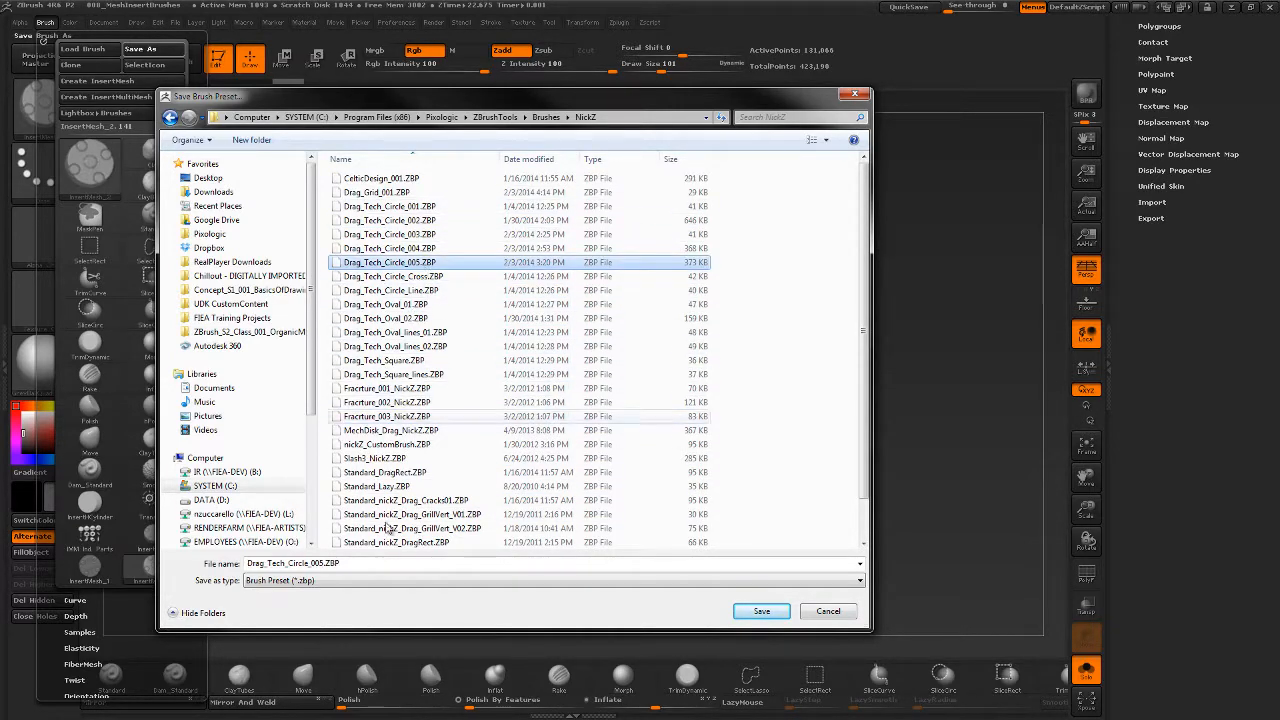
{"action": "left_click", "coordinate": [394, 564]}
{"action": "left_click_drag", "start_coordinate": [392, 565], "coordinate": [319, 565]}
{"action": "type", "text": "6"}
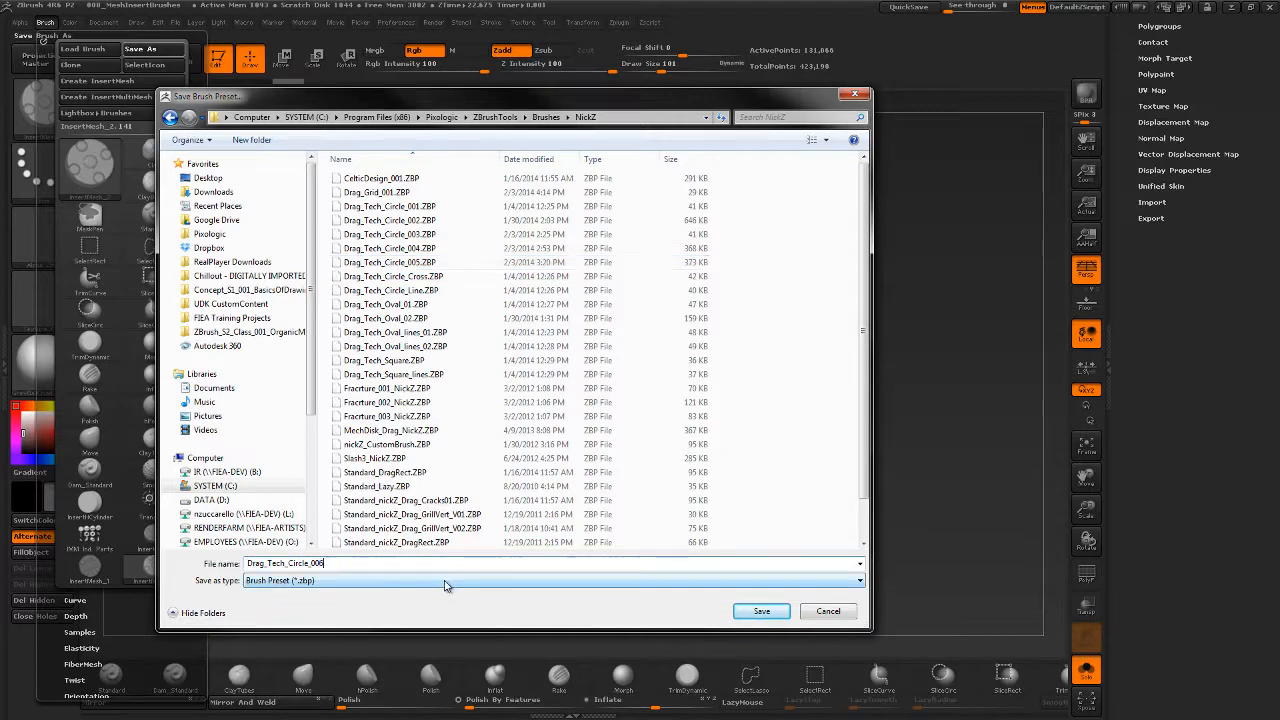
{"action": "left_click", "coordinate": [762, 611]}
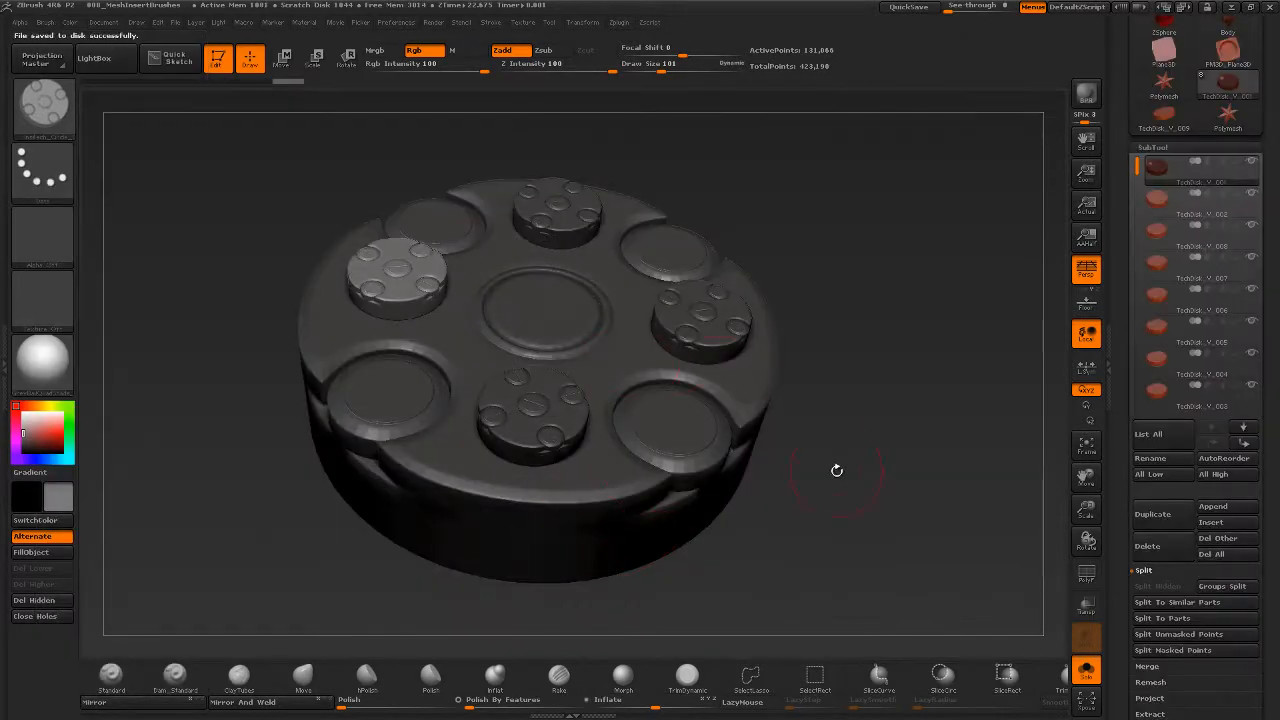
- Switch to the Body tool, turn off Solo so all its subtools show, and bring the character's back into view
{"action": "mouse_move", "coordinate": [837, 470]}
{"action": "left_mouse_down"}
{"action": "mouse_move", "coordinate": [820, 452]}
{"action": "mouse_move", "coordinate": [751, 444]}
{"action": "mouse_move", "coordinate": [895, 443]}
{"action": "left_mouse_up"}
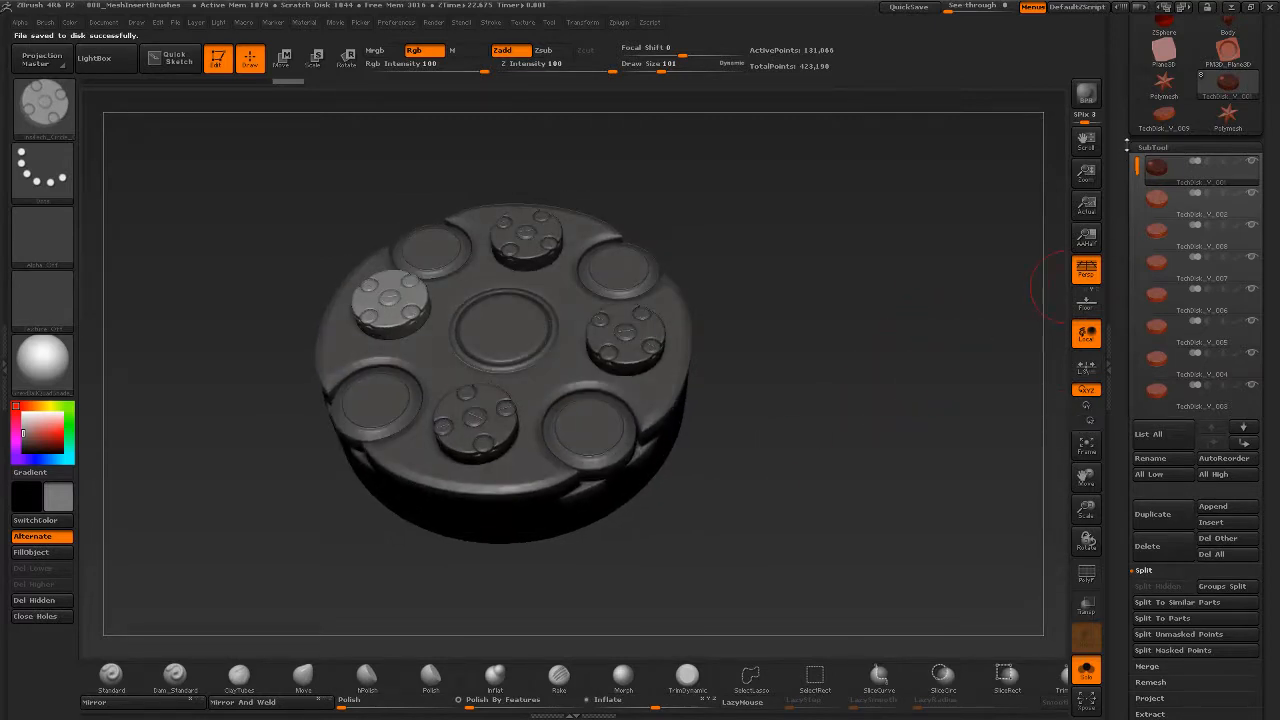
{"action": "left_click_drag", "start_coordinate": [1116, 157], "coordinate": [1114, 532]}
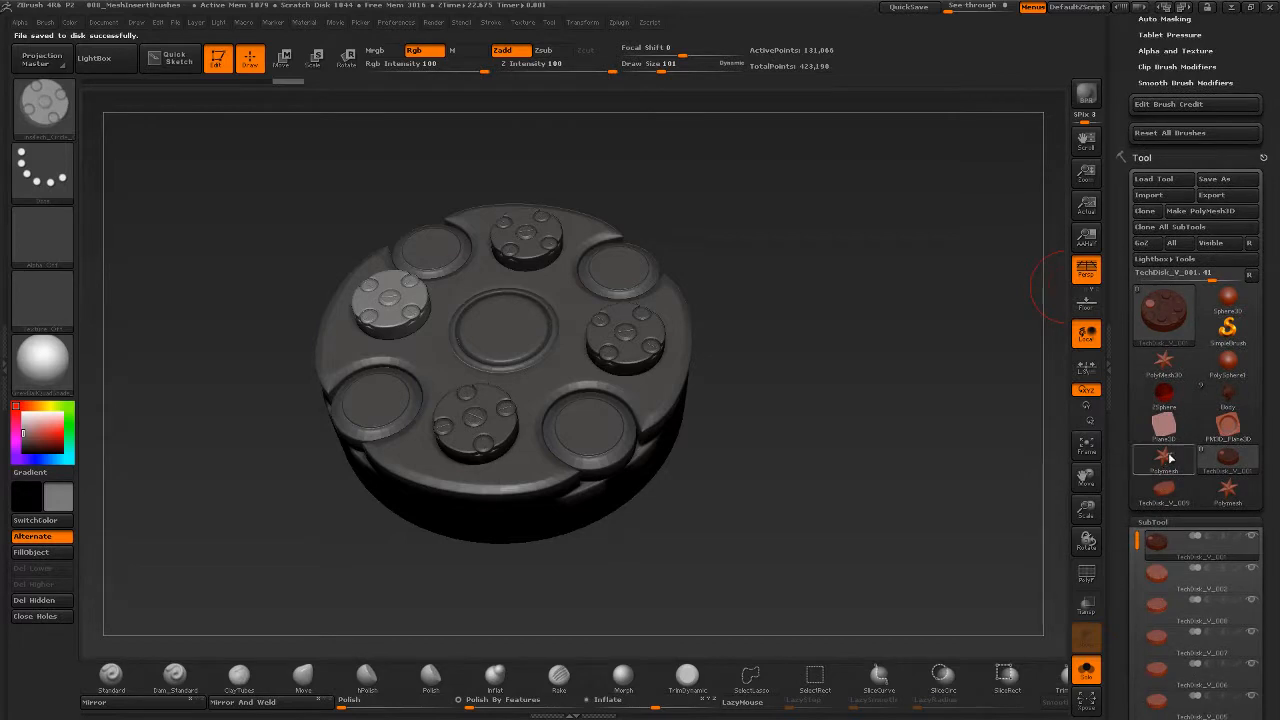
{"action": "left_click", "coordinate": [1228, 395]}
{"action": "left_click_drag", "start_coordinate": [800, 512], "coordinate": [834, 444]}
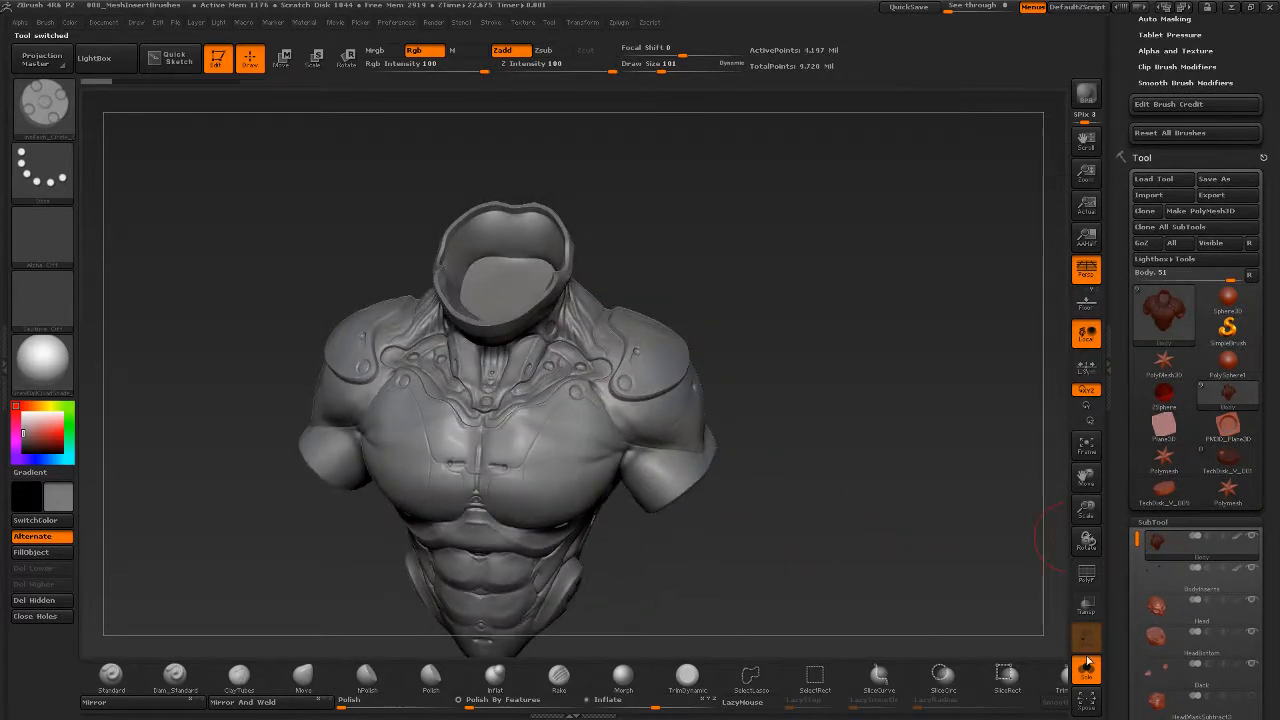
{"action": "left_click", "coordinate": [1087, 665]}
{"action": "left_click_drag", "start_coordinate": [814, 491], "coordinate": [794, 544]}
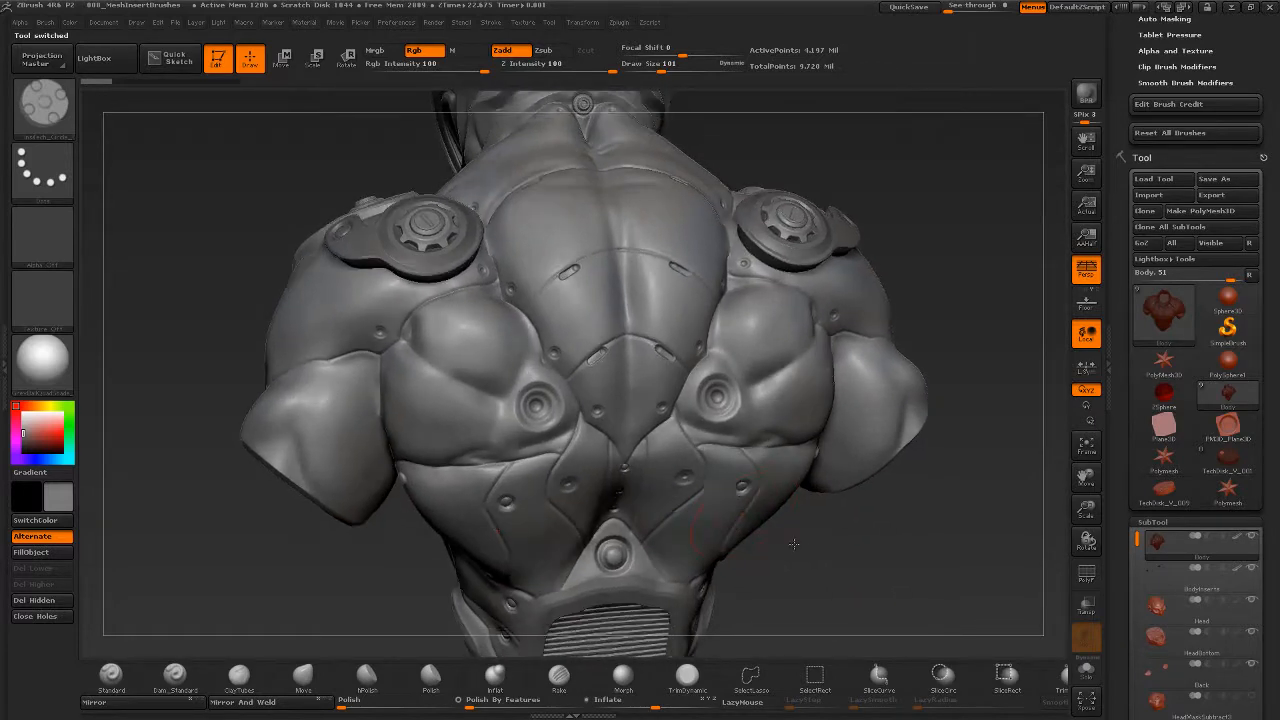
- Choose TechDisk_V_004 as the active mesh of the saved multi-mesh brush
{"action": "key", "text": "b"}
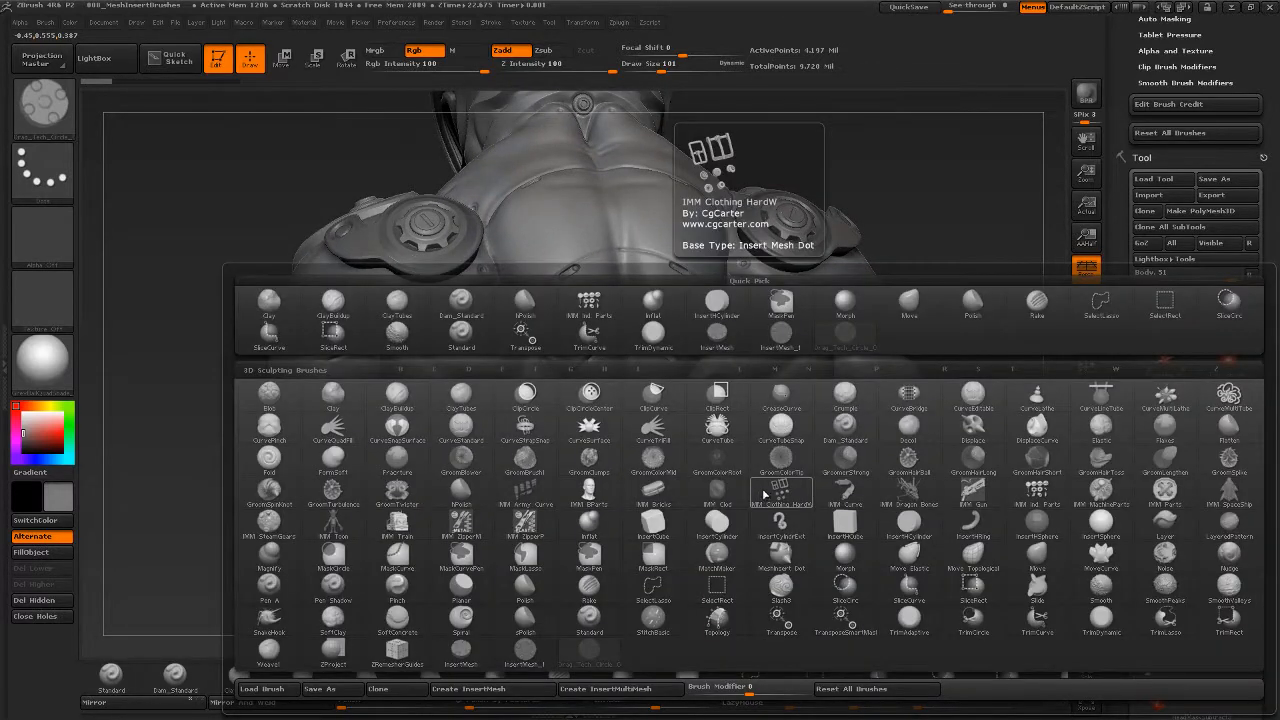
{"action": "left_click", "coordinate": [920, 240]}
{"action": "key", "text": "m"}
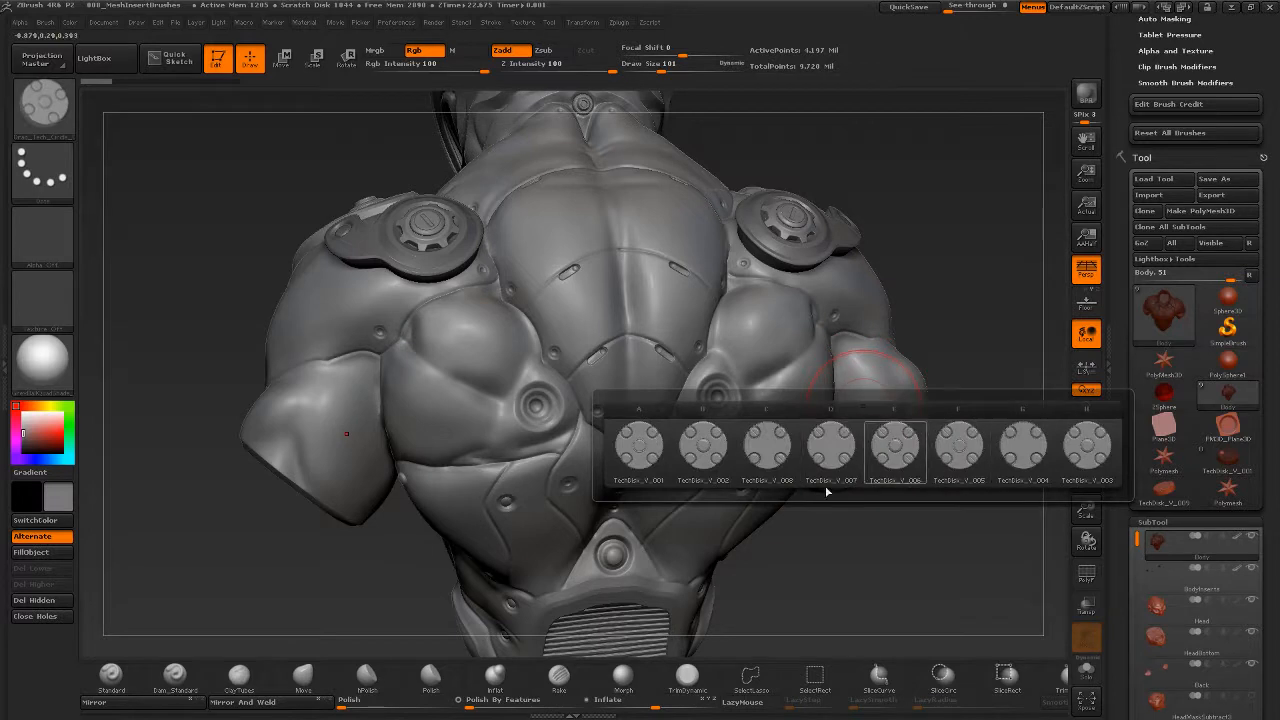
{"action": "left_click", "coordinate": [1031, 447]}
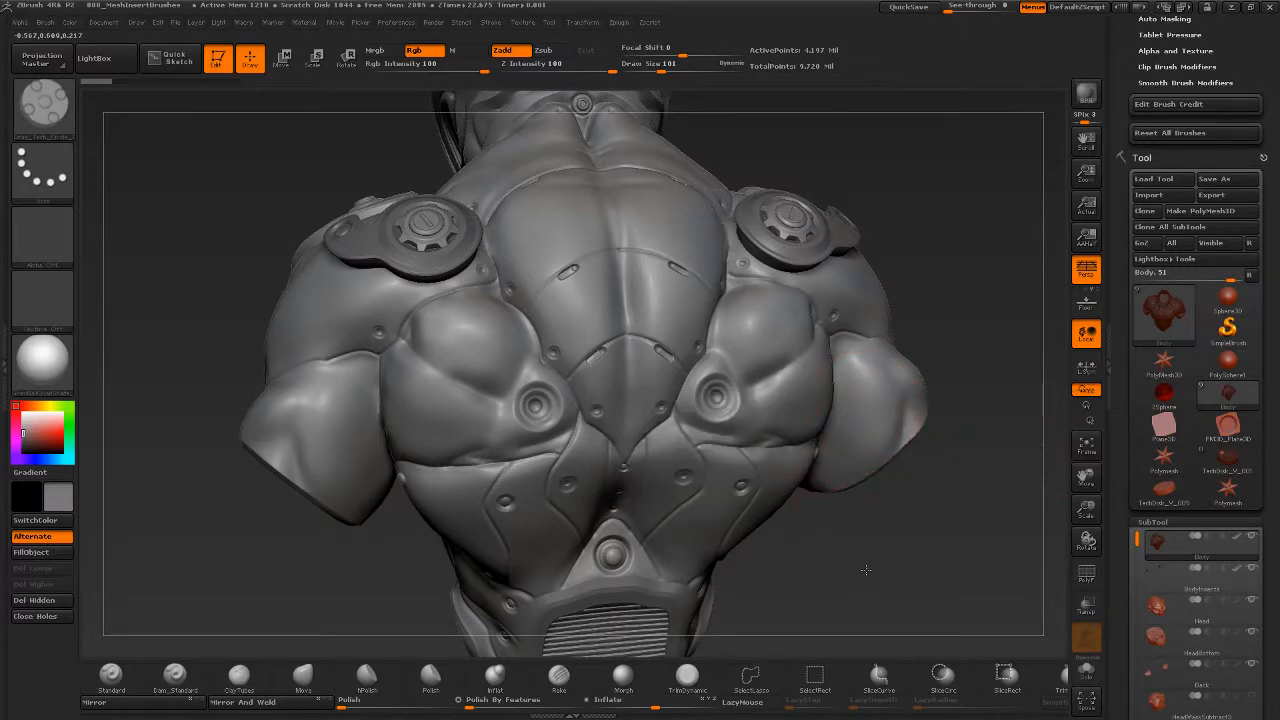
- Try inserting large mirrored TechDisk_V_004 disks over the two round sockets on the back, and undo the insertion
{"action": "mouse_move", "coordinate": [873, 555]}
{"action": "left_mouse_down", "text": "alt"}
{"action": "mouse_move", "coordinate": [934, 592]}
{"action": "mouse_move", "coordinate": [898, 600]}
{"action": "left_mouse_up", "text": "alt"}
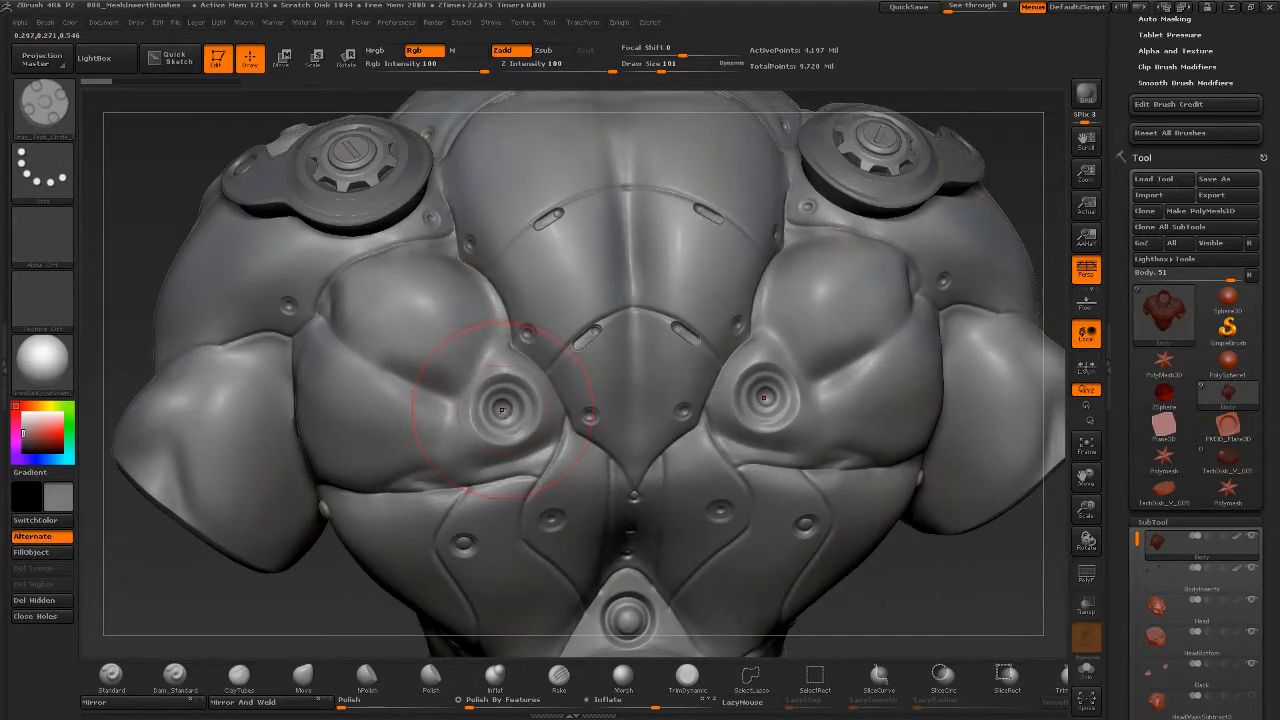
{"action": "left_click_drag", "start_coordinate": [502, 410], "coordinate": [517, 439]}
{"action": "mouse_move", "coordinate": [935, 585]}
{"action": "left_mouse_down", "text": "alt"}
{"action": "mouse_move", "coordinate": [798, 446]}
{"action": "mouse_move", "coordinate": [685, 424]}
{"action": "left_mouse_up", "text": "alt"}
{"action": "mouse_move", "coordinate": [836, 563]}
{"action": "left_mouse_down"}
{"action": "mouse_move", "coordinate": [875, 553]}
{"action": "mouse_move", "coordinate": [818, 550]}
{"action": "left_mouse_up"}
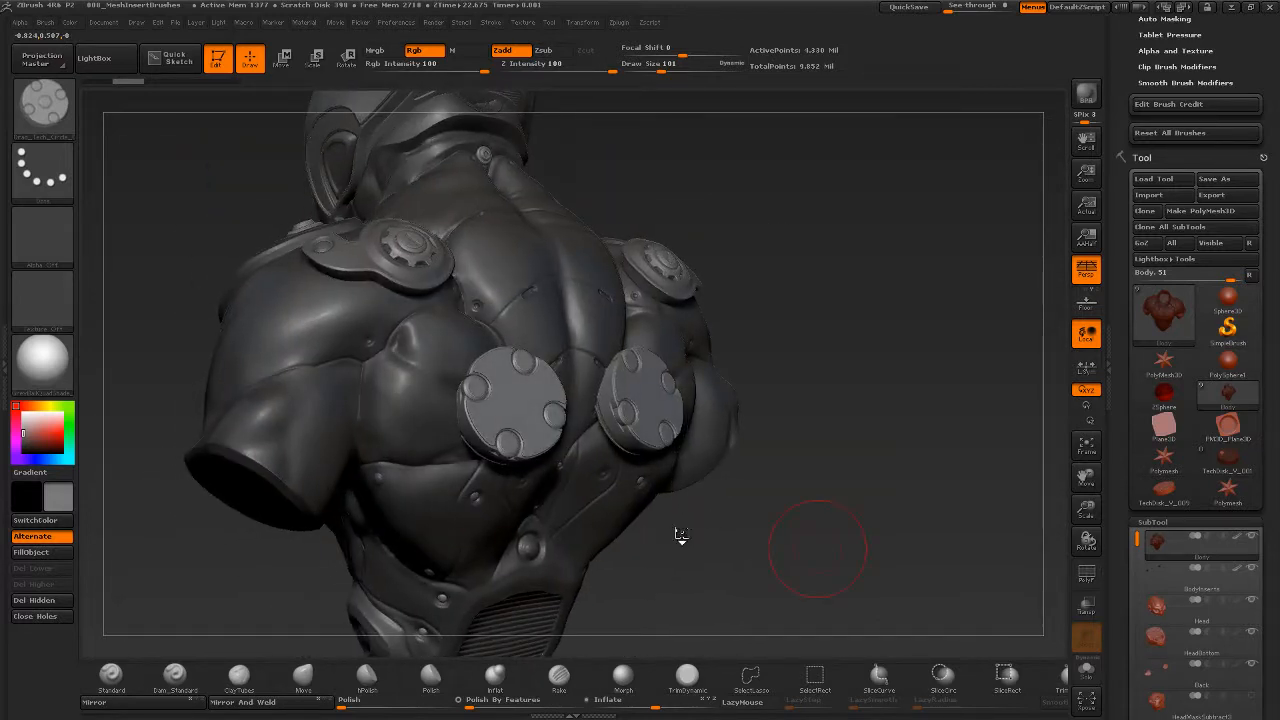
{"action": "left_click_drag", "start_coordinate": [716, 563], "coordinate": [504, 406]}
- Reduce the draw size to 33 and insert mirrored TechDisk_V_004 disks into the two round sockets on the back
{"action": "key", "text": "s"}
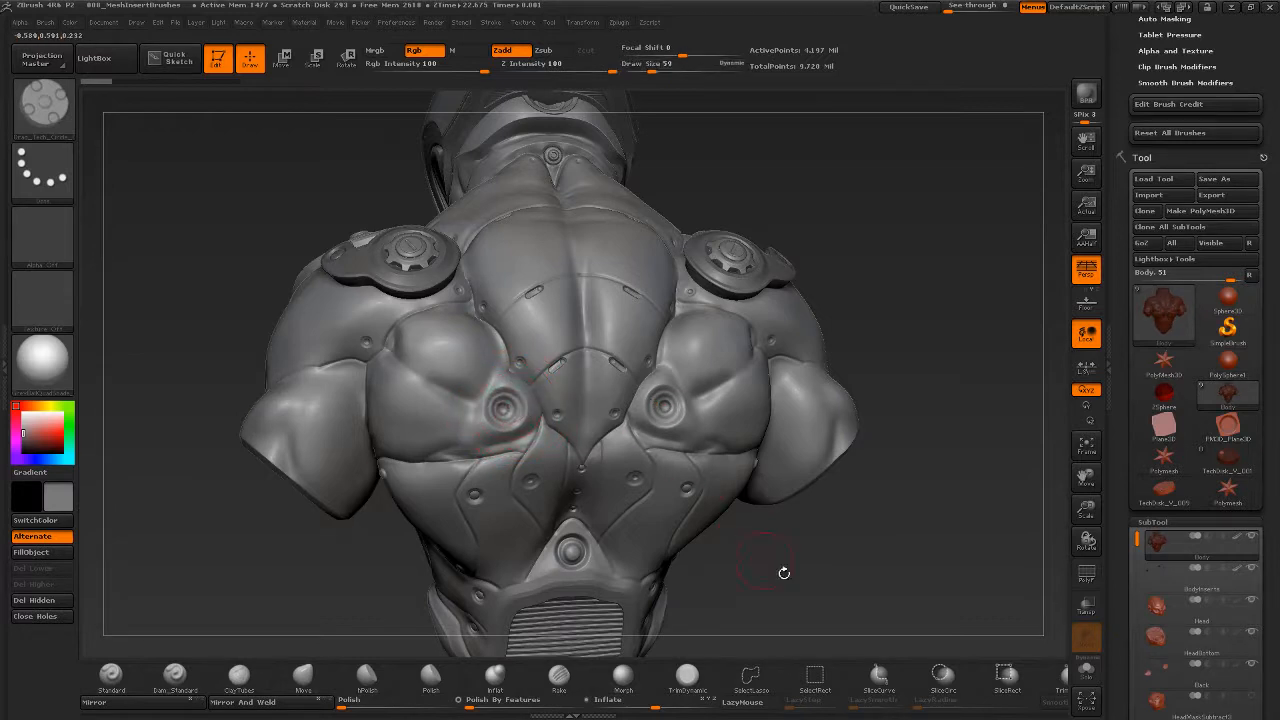
{"action": "mouse_move", "coordinate": [784, 573]}
{"action": "left_mouse_down", "text": "alt"}
{"action": "mouse_move", "coordinate": [791, 600]}
{"action": "mouse_move", "coordinate": [876, 580]}
{"action": "left_mouse_up", "text": "alt"}
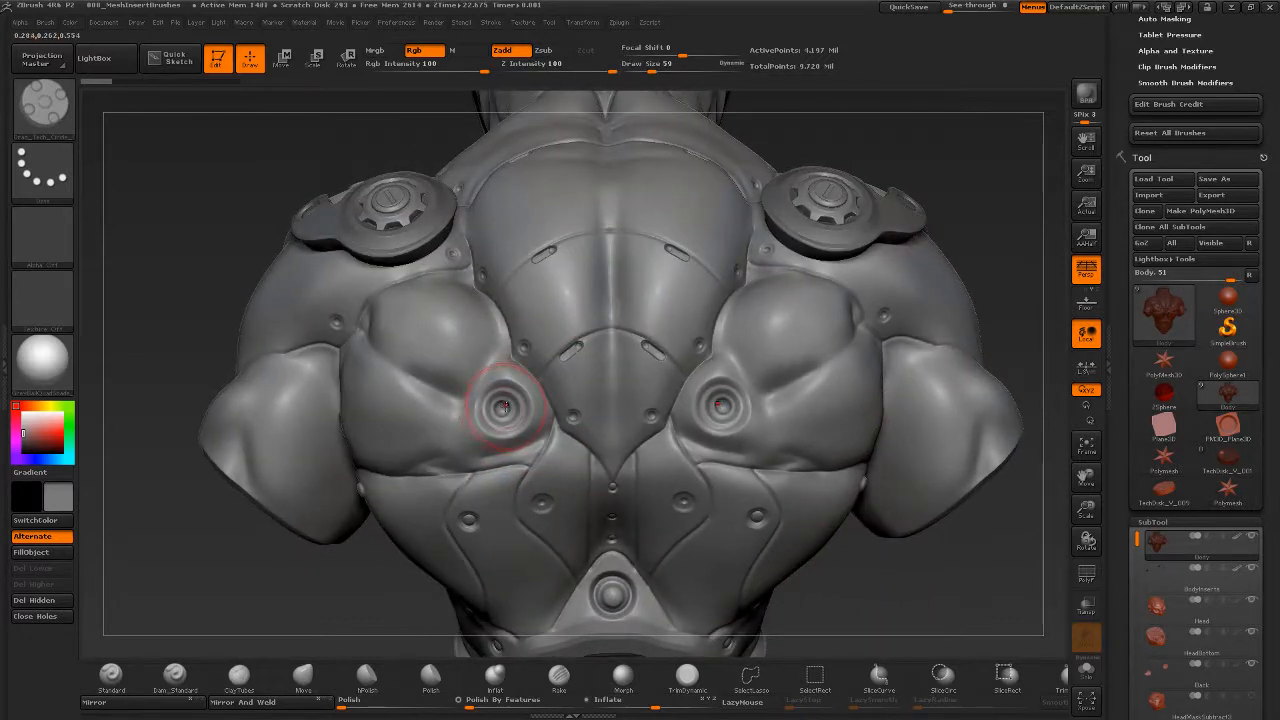
{"action": "key", "text": "s"}
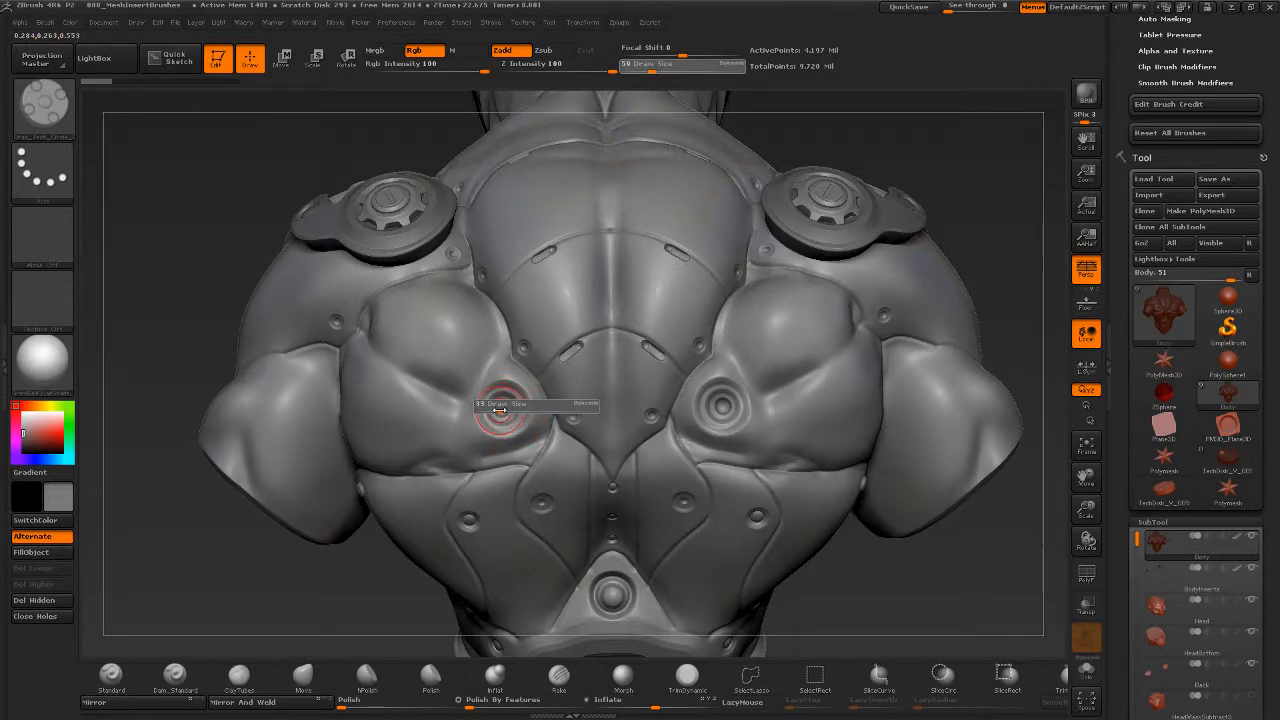
{"action": "left_click_drag", "start_coordinate": [499, 410], "coordinate": [510, 418]}
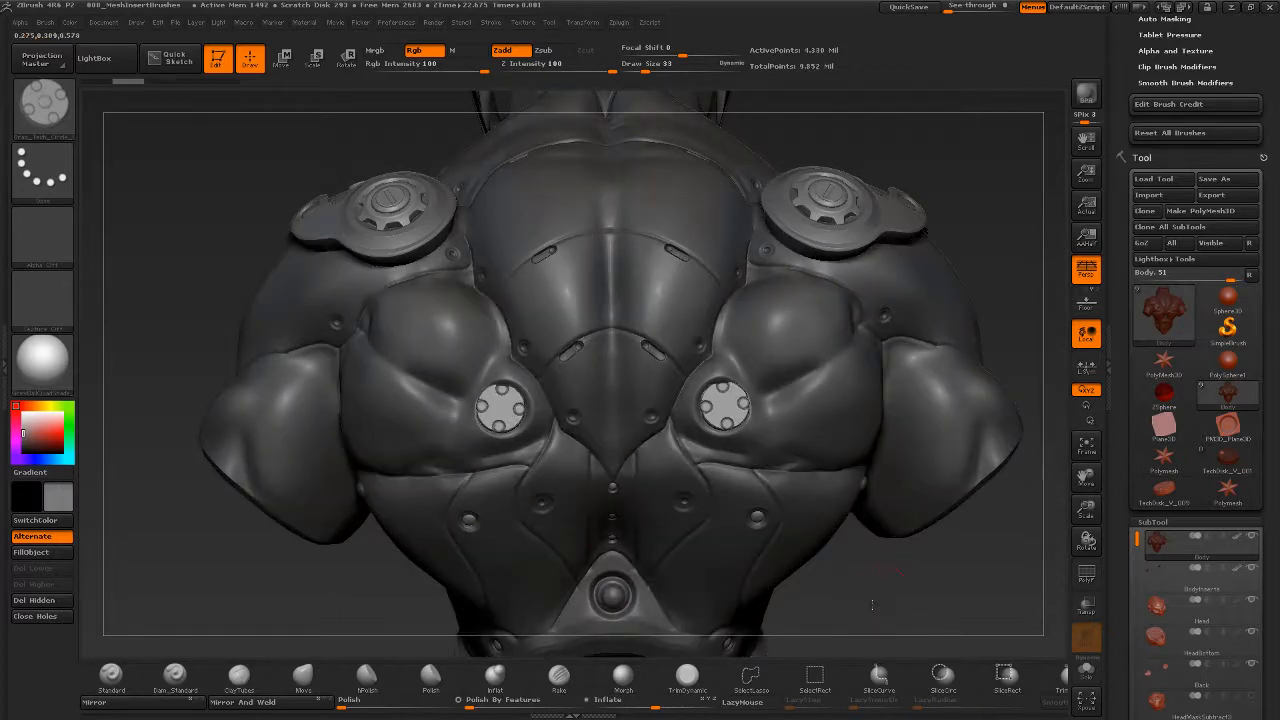
- Draw Transpose Move lines from the inserted disks and shift the mirrored pair slightly to centre them in their sockets
{"action": "mouse_move", "coordinate": [872, 604]}
{"action": "left_mouse_down"}
{"action": "mouse_move", "coordinate": [800, 602]}
{"action": "mouse_move", "coordinate": [842, 598]}
{"action": "left_mouse_up"}
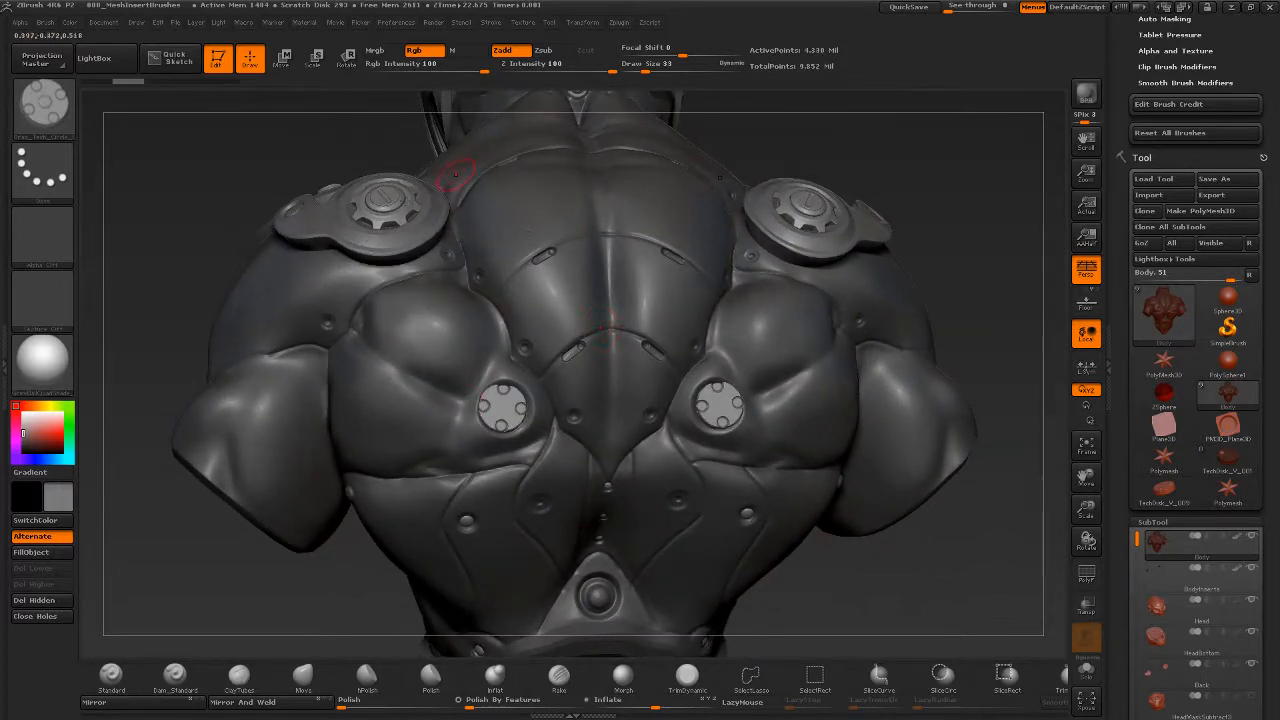
{"action": "key", "text": "w"}
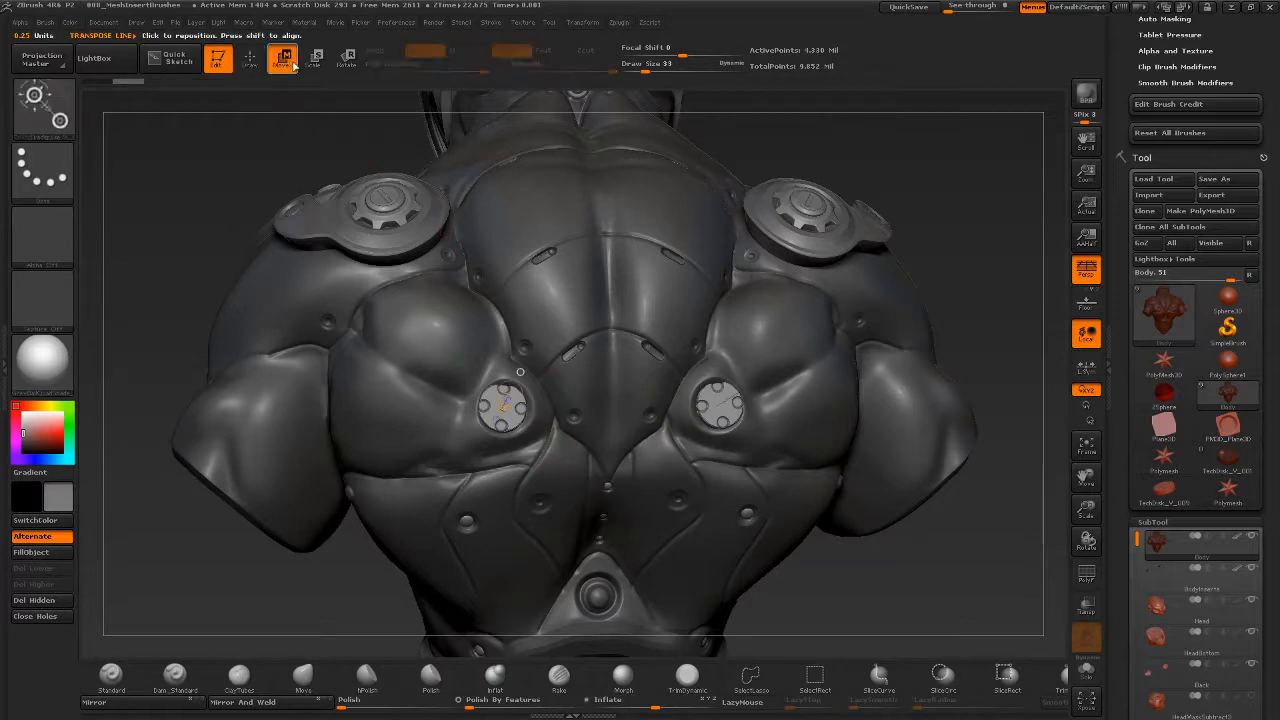
{"action": "left_click_drag", "start_coordinate": [466, 440], "coordinate": [431, 469]}
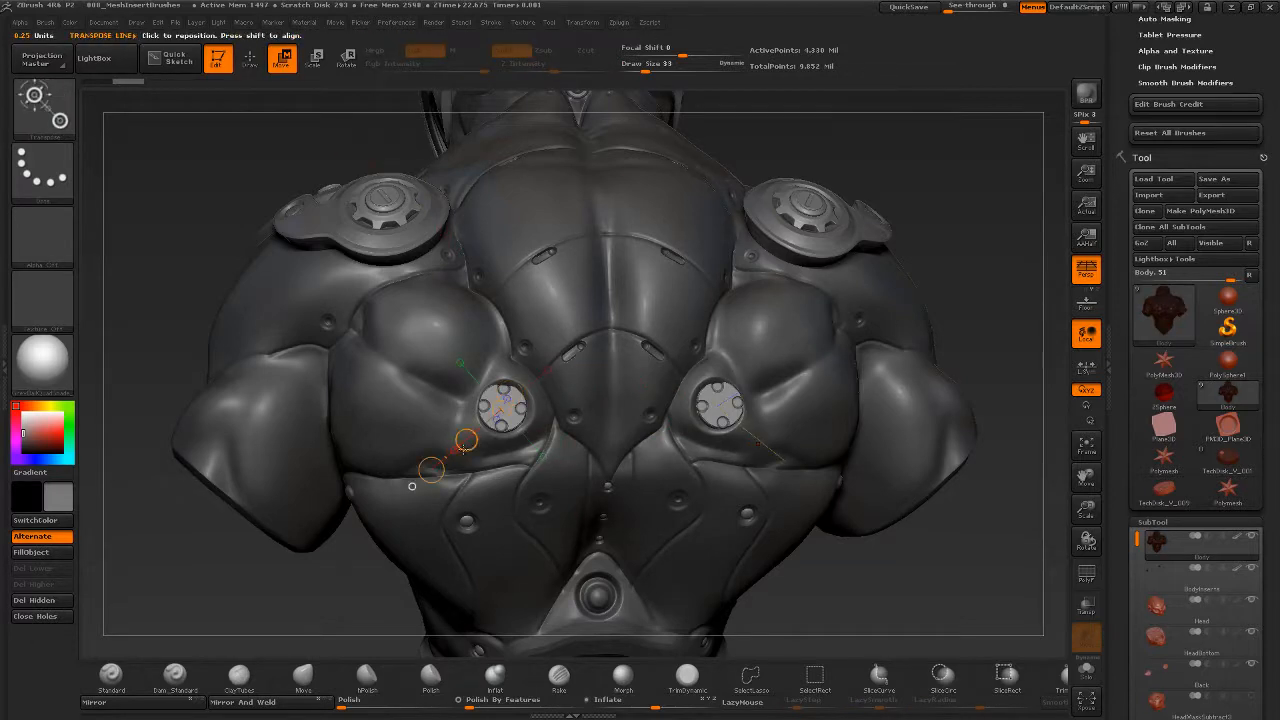
{"action": "left_click_drag", "start_coordinate": [366, 581], "coordinate": [433, 512]}
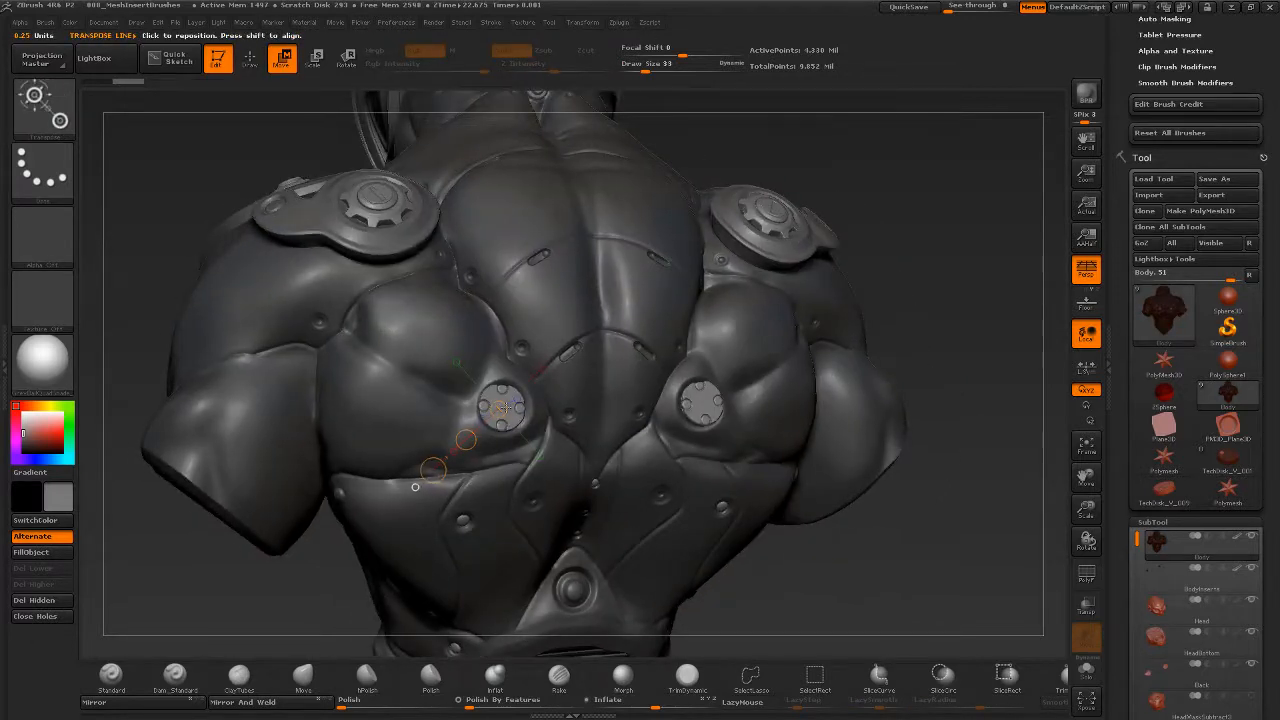
{"action": "left_click_drag", "start_coordinate": [700, 400], "coordinate": [783, 474]}
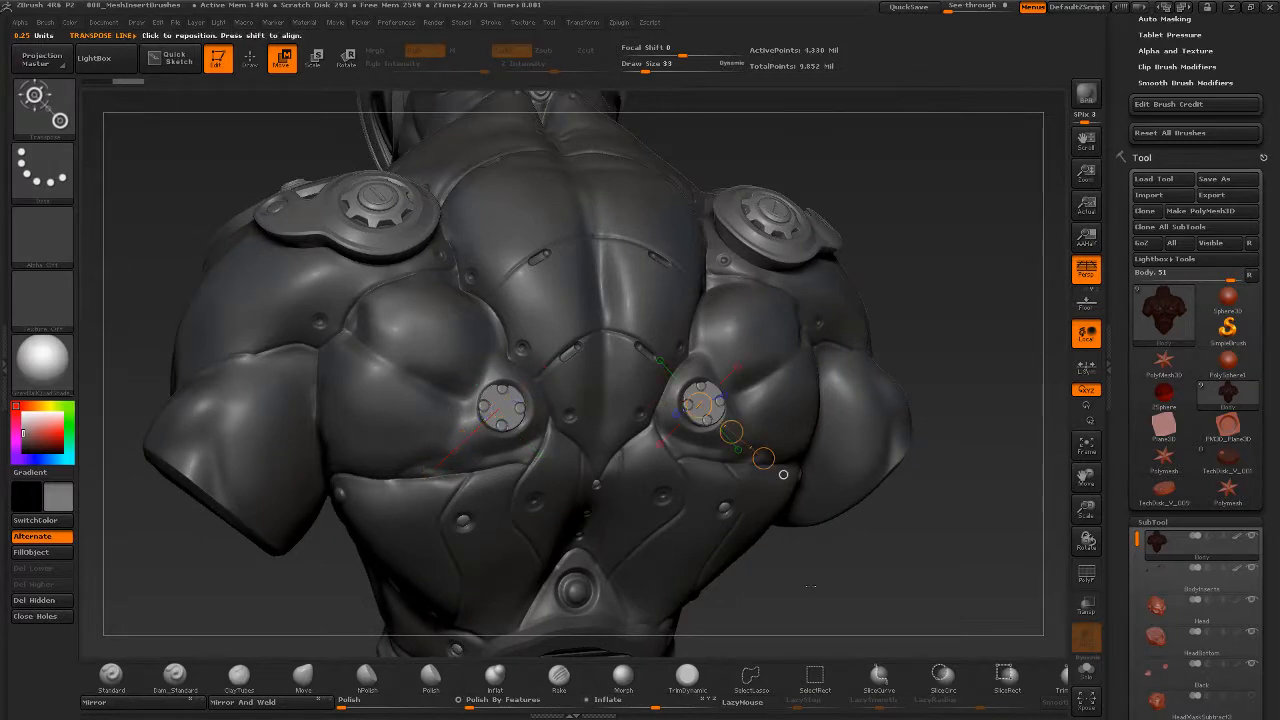
{"action": "left_click_drag", "start_coordinate": [810, 586], "coordinate": [762, 588]}
{"action": "left_click_drag", "start_coordinate": [504, 406], "coordinate": [410, 486]}
{"action": "left_click_drag", "start_coordinate": [466, 441], "coordinate": [469, 440]}
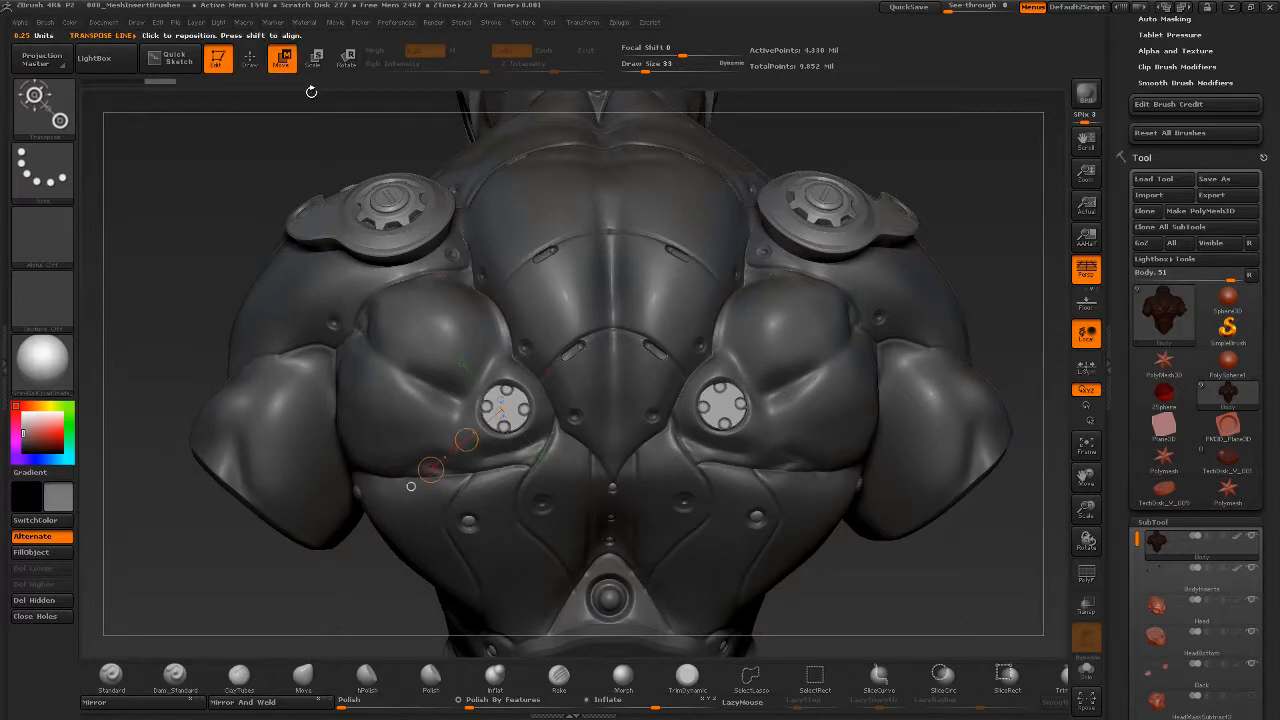
- Adjust how deep the mirrored disks sit in the back sockets with Transpose Move
{"action": "left_click_drag", "start_coordinate": [930, 595], "coordinate": [1022, 588]}
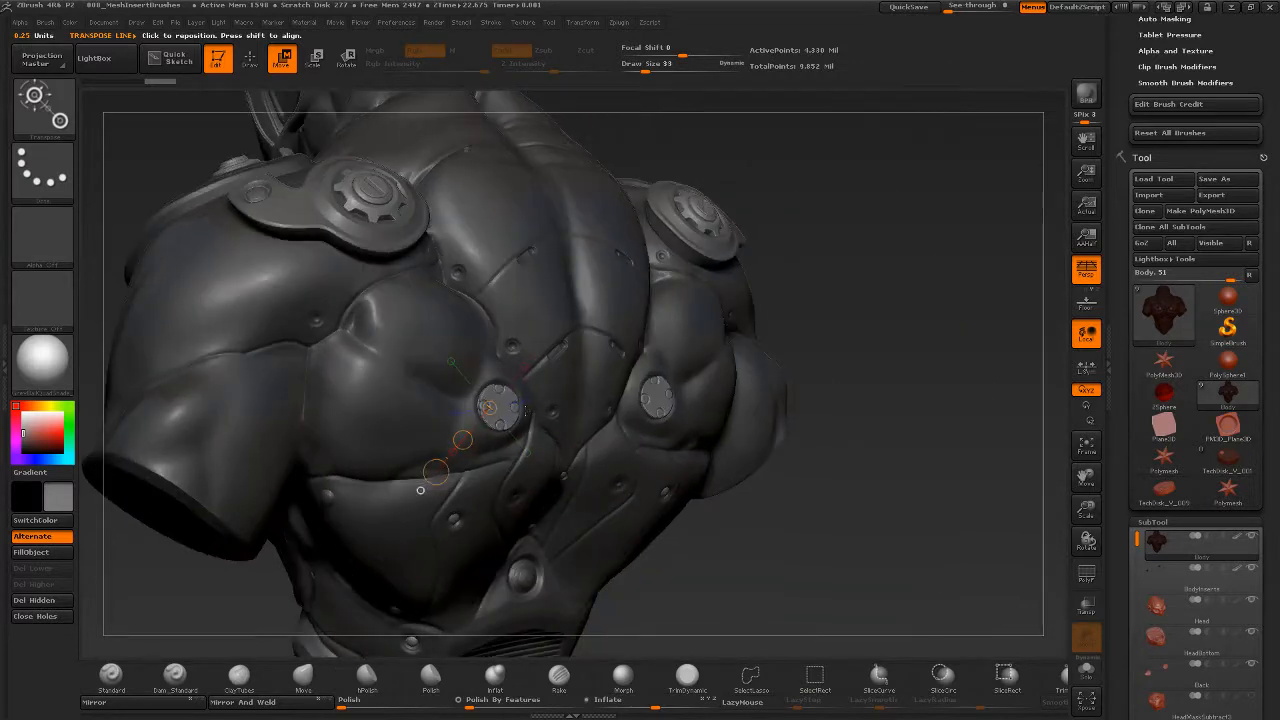
{"action": "left_click", "coordinate": [523, 406]}
{"action": "left_click_drag", "start_coordinate": [517, 403], "coordinate": [519, 403]}
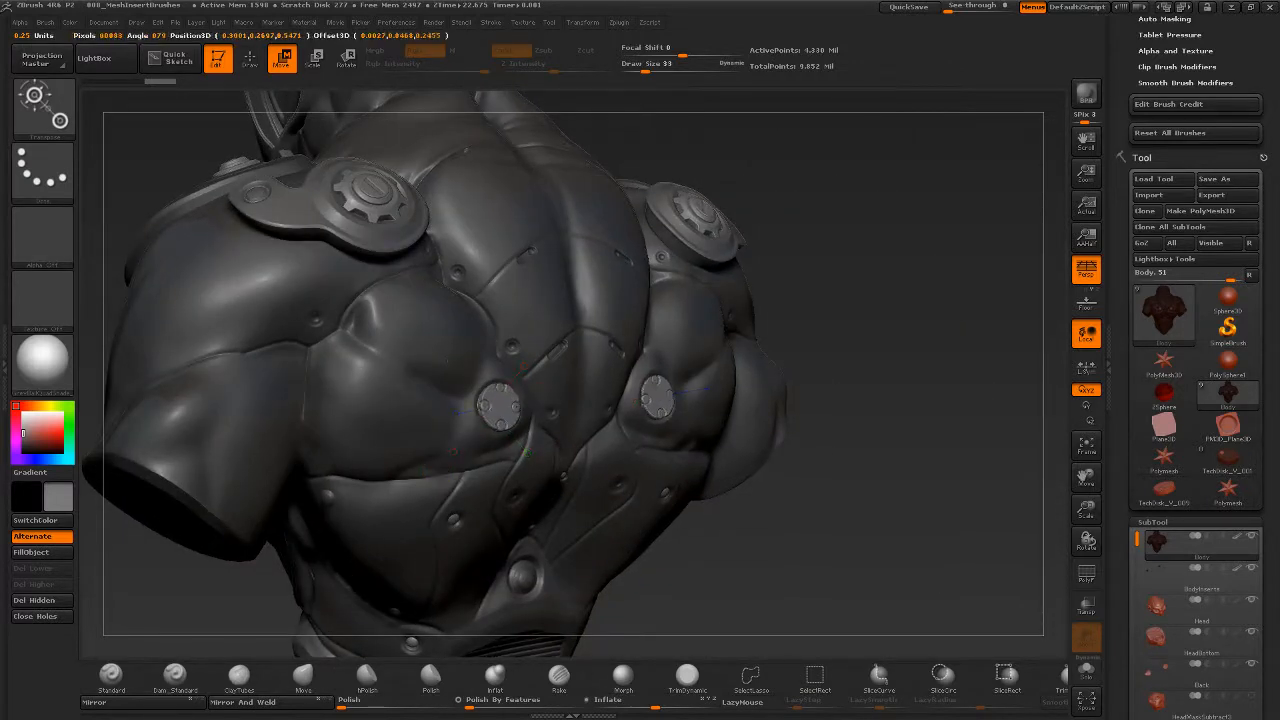
- Rotate the mirrored disks to follow the slope of the back surface, fine-tune their placement, and return to Draw mode
{"action": "left_click_drag", "start_coordinate": [872, 592], "coordinate": [812, 571]}
{"action": "left_click", "coordinate": [346, 59]}
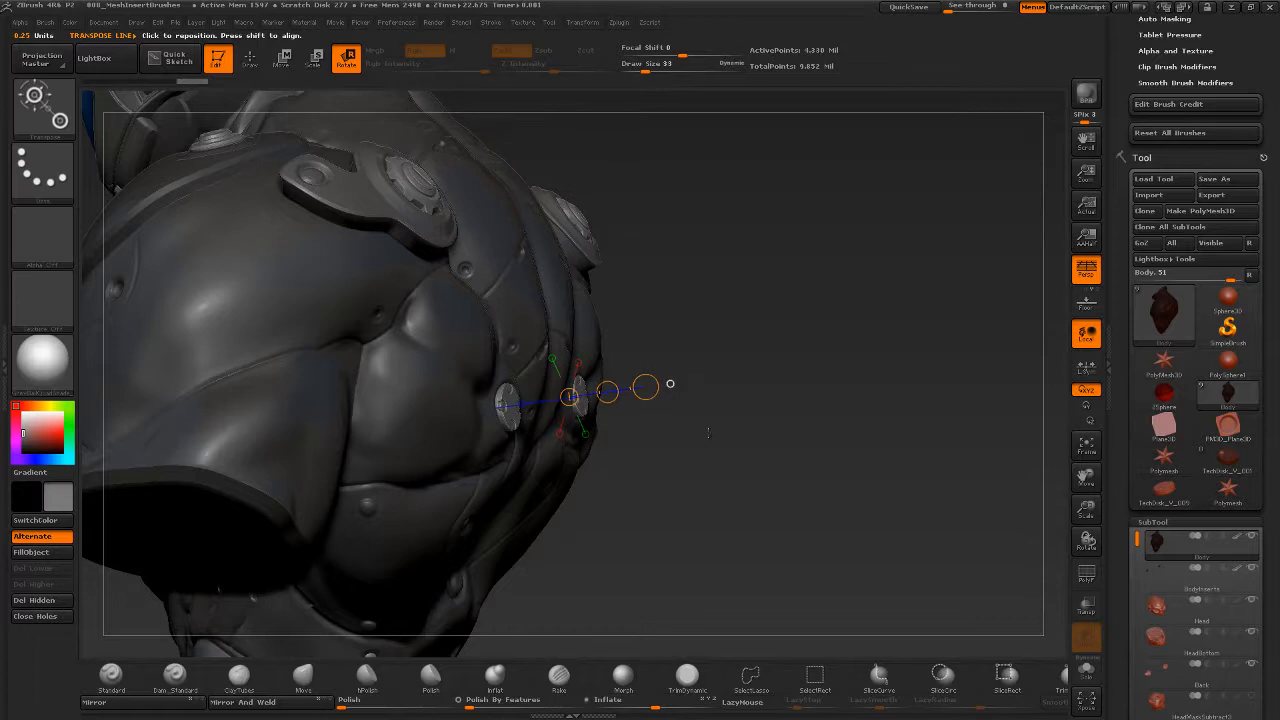
{"action": "left_click_drag", "start_coordinate": [708, 433], "coordinate": [738, 426]}
{"action": "left_click_drag", "start_coordinate": [616, 385], "coordinate": [618, 390]}
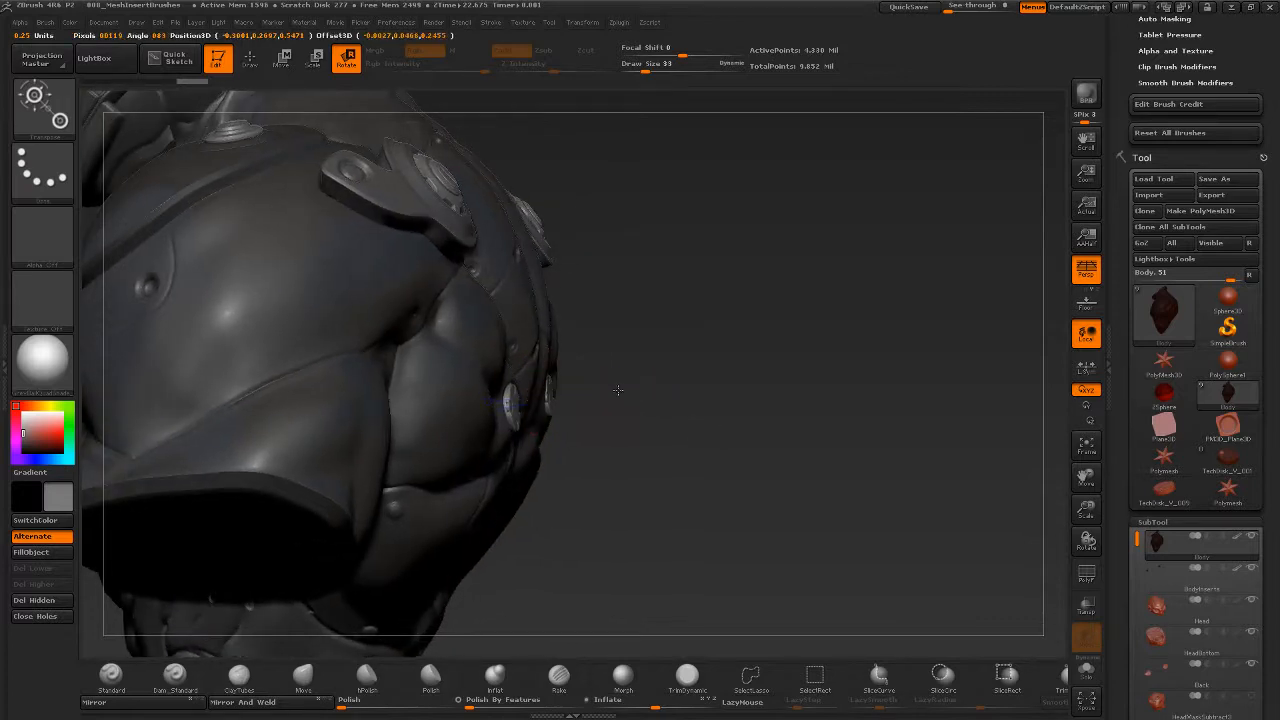
{"action": "left_click_drag", "start_coordinate": [677, 510], "coordinate": [849, 490]}
{"action": "key", "text": "w"}
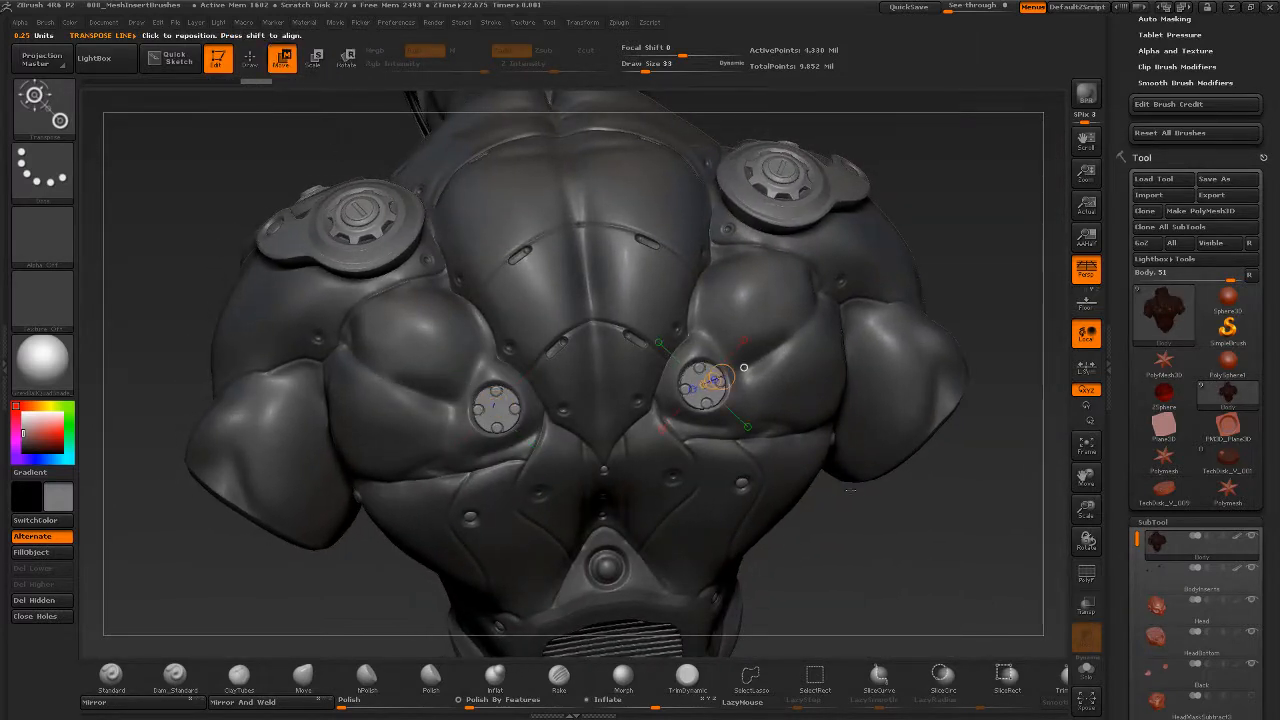
{"action": "key", "text": "q"}
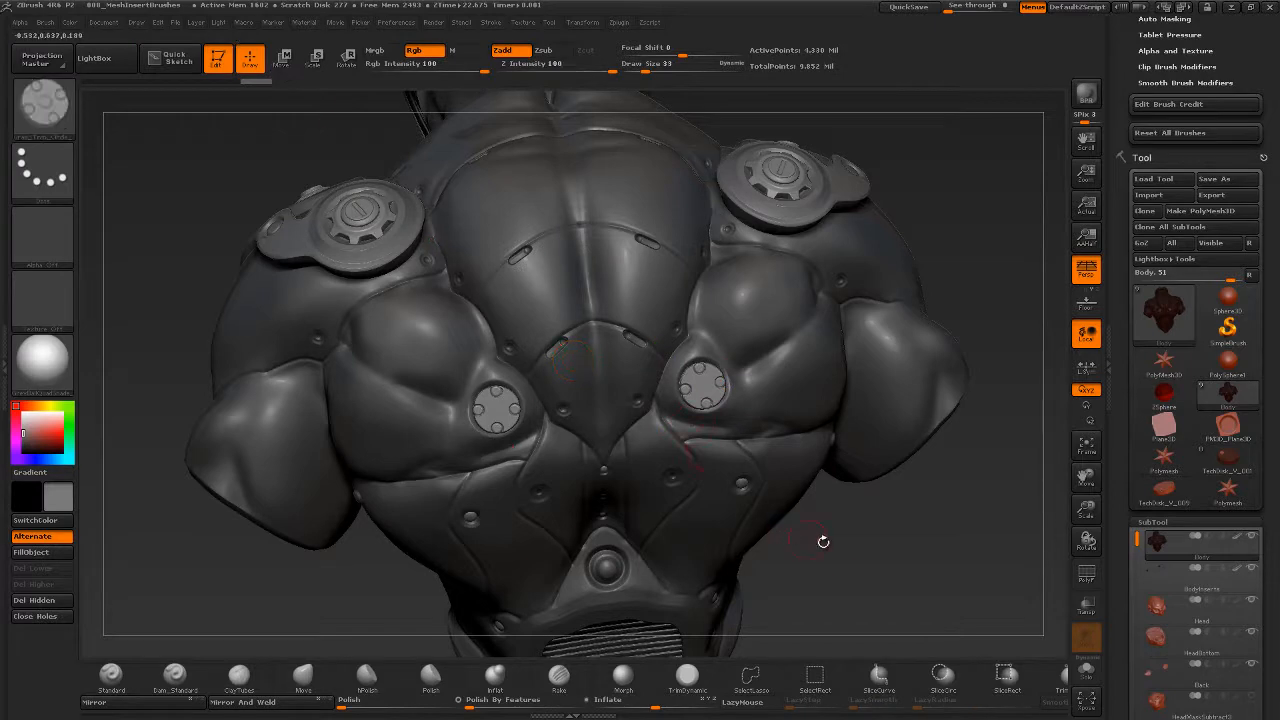
- Invert the mask so the two inserted disks are protected, and select the Move brush
{"action": "left_click_drag", "start_coordinate": [850, 562], "coordinate": [848, 610], "text": "alt"}
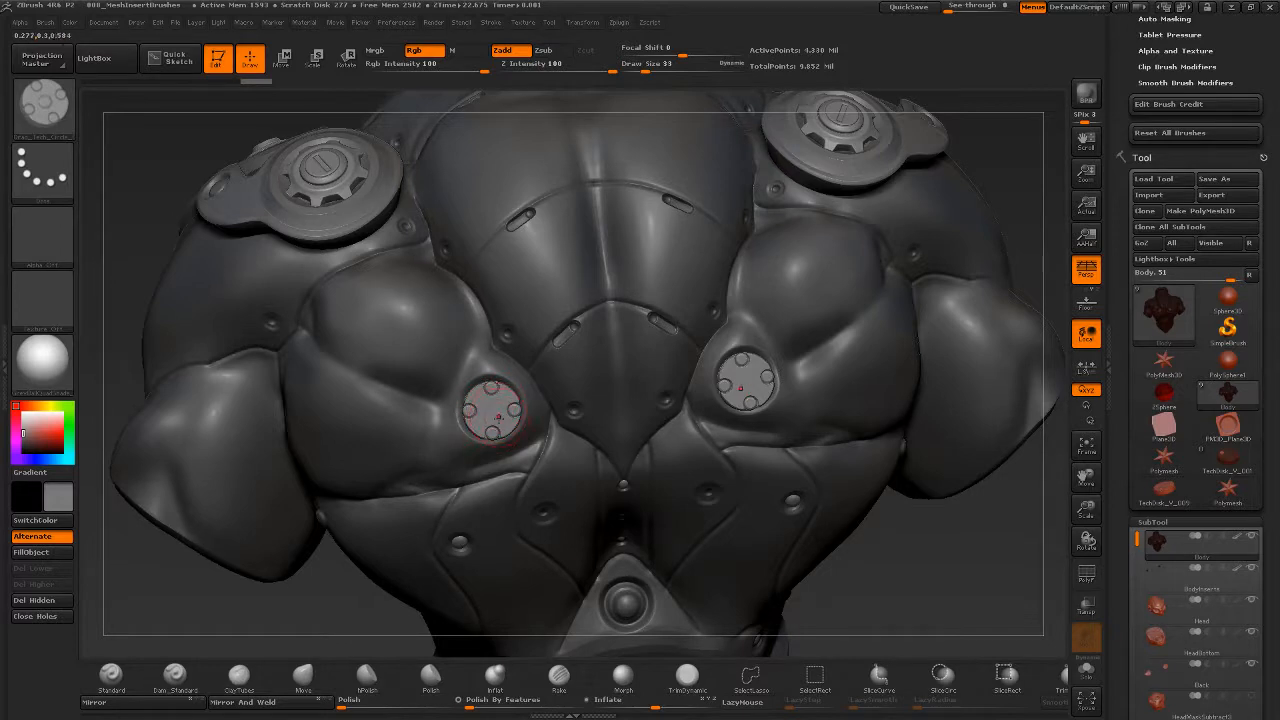
{"action": "key", "text": "shift"}
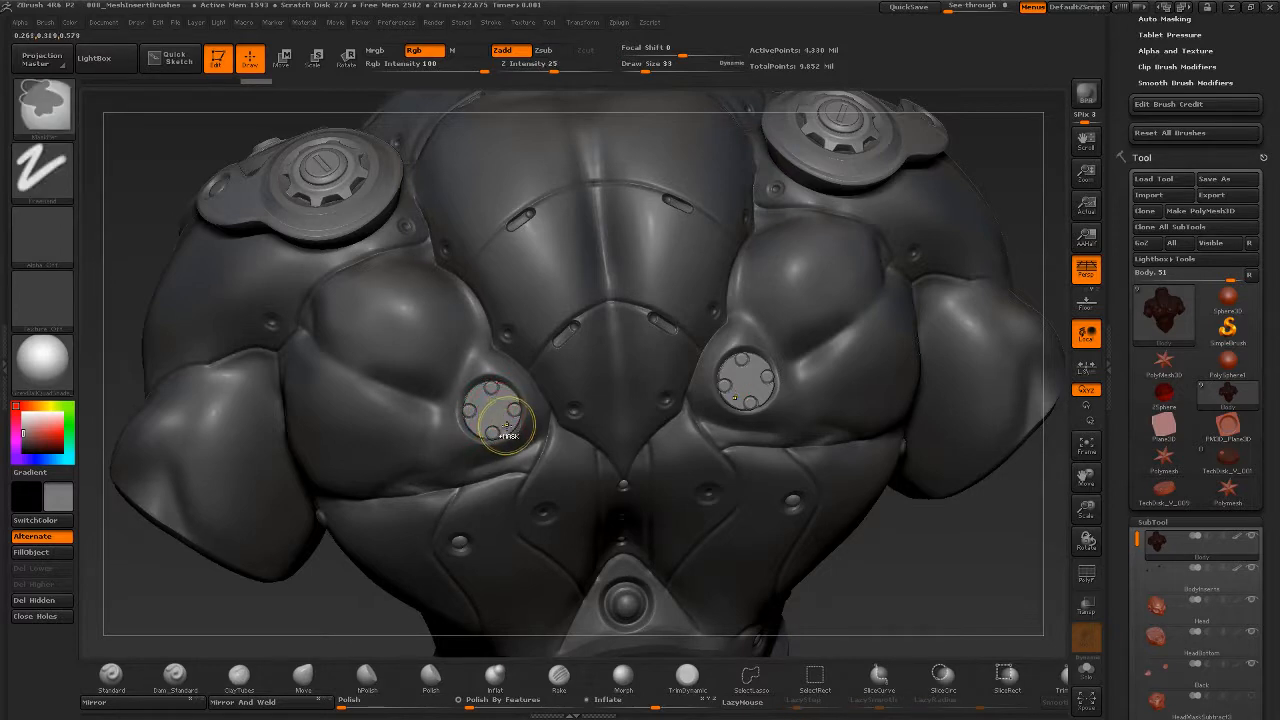
{"action": "key", "text": "ctrl+i"}
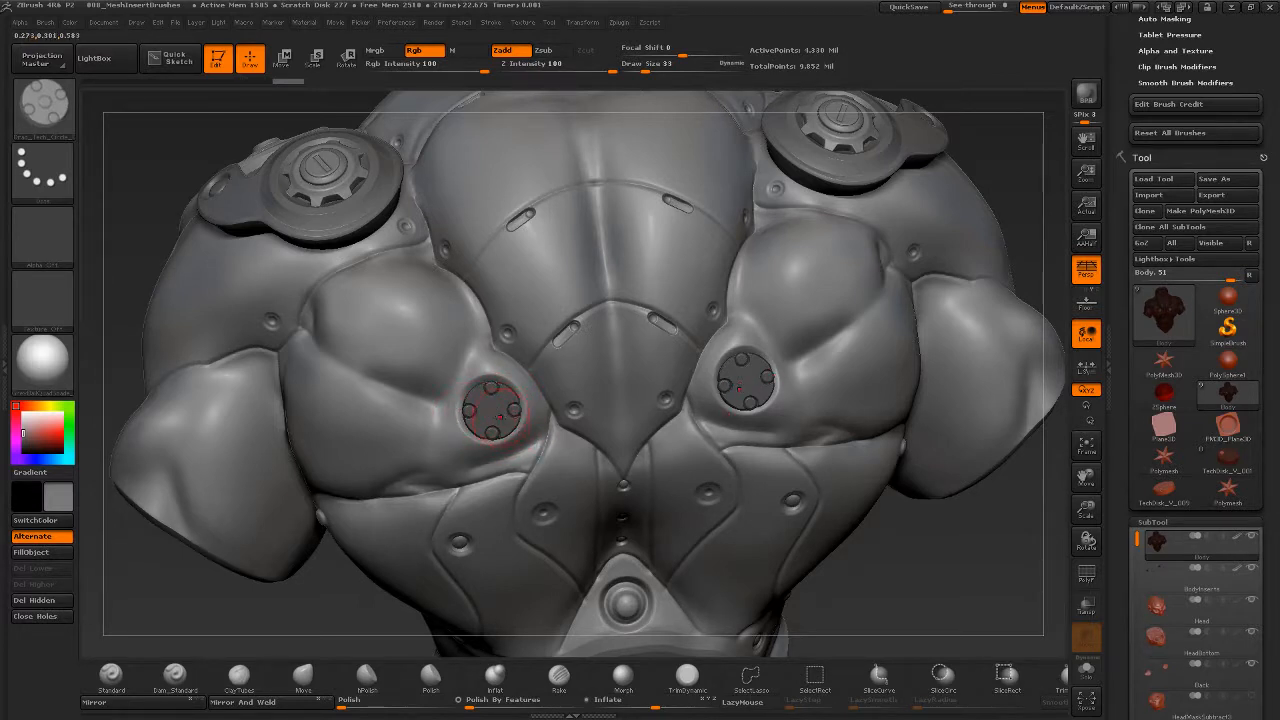
{"action": "key", "text": "b"}
{"action": "key", "text": "m"}
{"action": "key", "text": "v"}
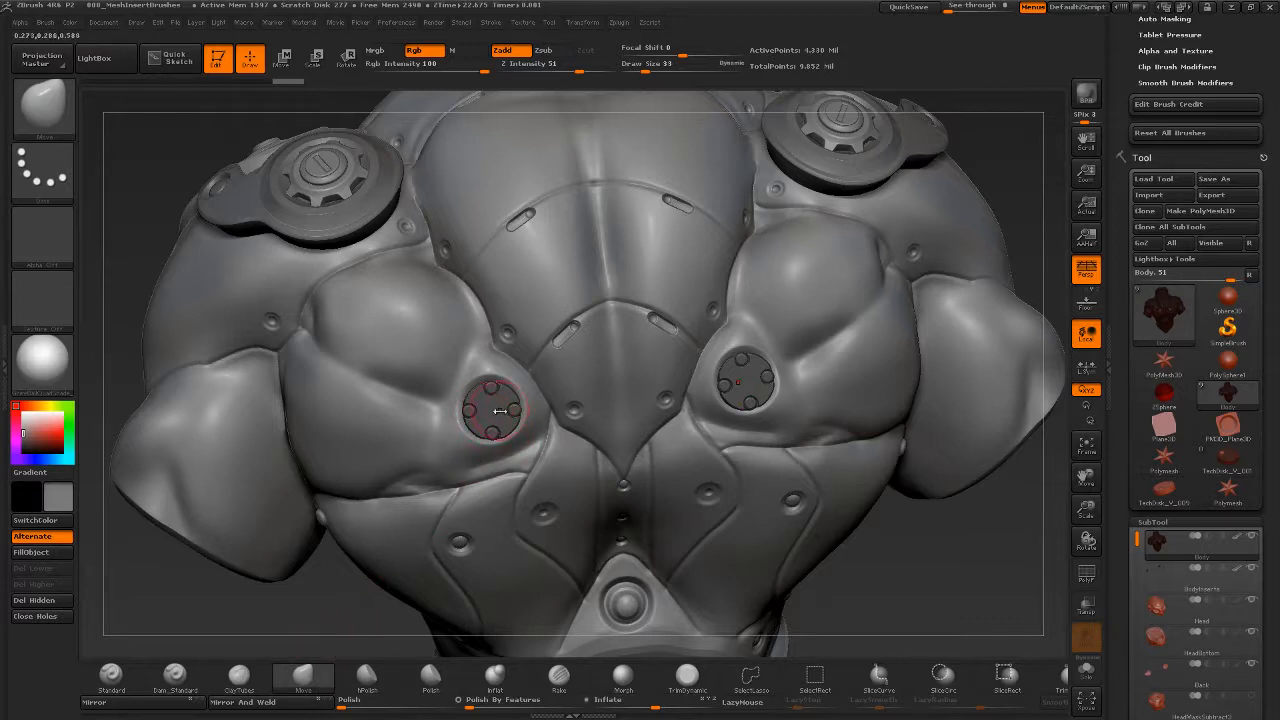
- Set the draw size to 46 and fit the socket rims around the masked disks with the Move brush, checking them from several angles
{"action": "key", "text": "s"}
{"action": "left_click_drag", "start_coordinate": [500, 410], "coordinate": [510, 412]}
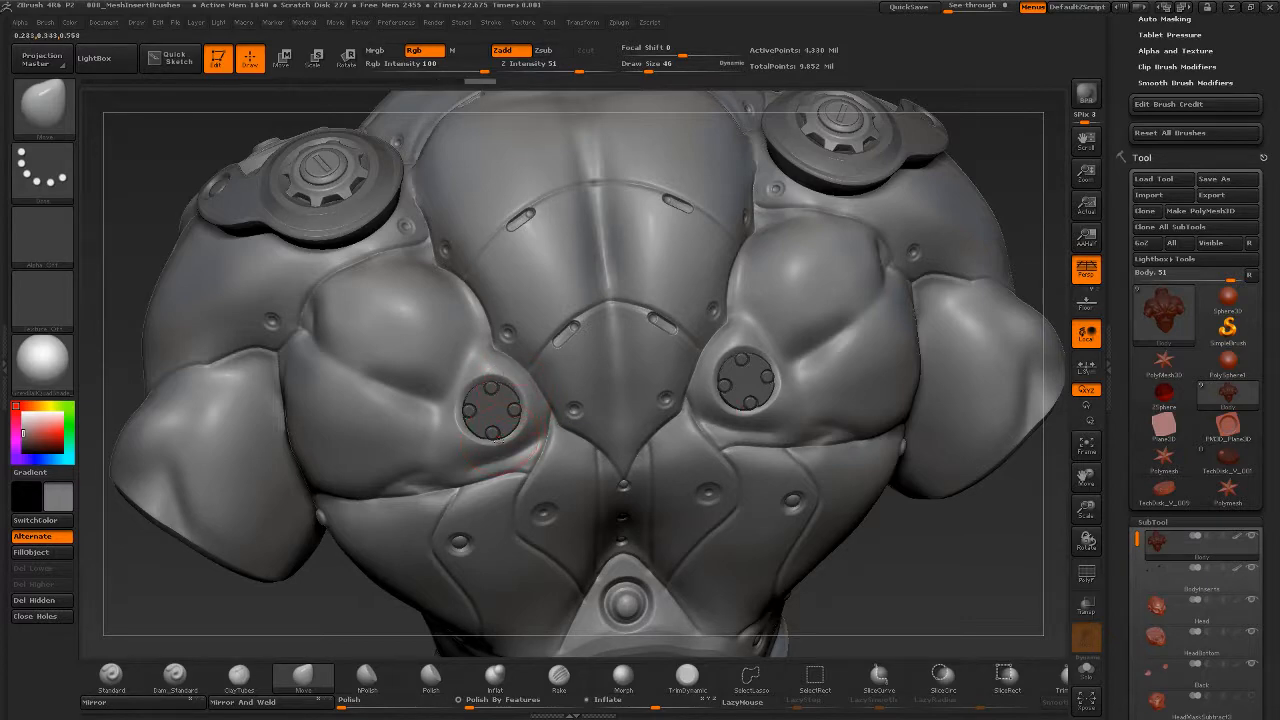
{"action": "mouse_move", "coordinate": [947, 579]}
{"action": "left_mouse_down"}
{"action": "mouse_move", "coordinate": [850, 570]}
{"action": "mouse_move", "coordinate": [958, 569]}
{"action": "mouse_move", "coordinate": [920, 570]}
{"action": "left_mouse_up"}
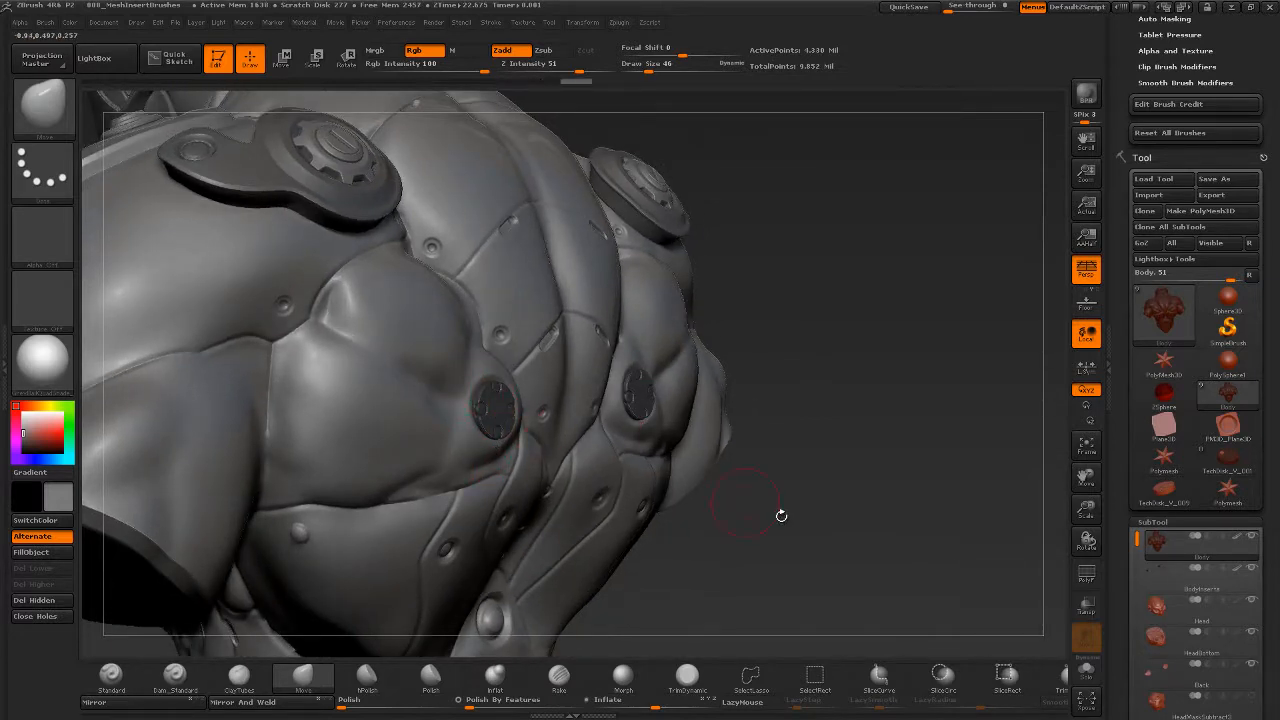
{"action": "left_click_drag", "start_coordinate": [744, 524], "coordinate": [690, 521]}
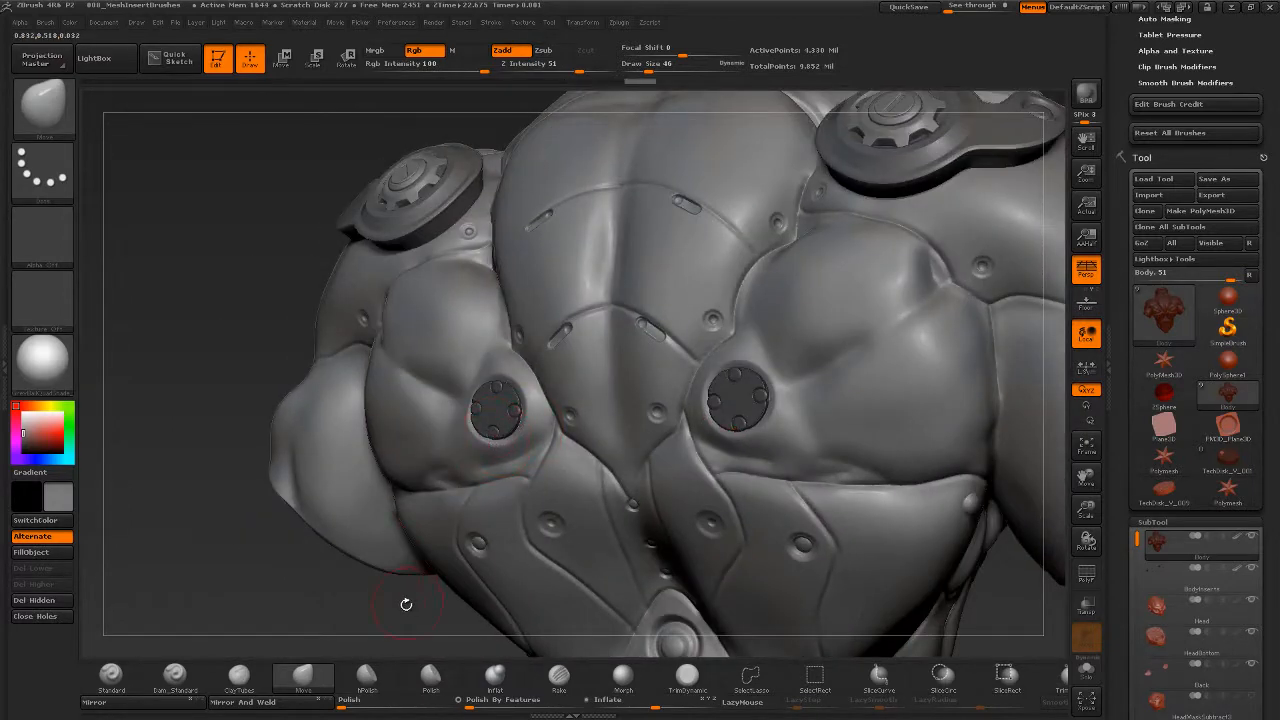
{"action": "left_click_drag", "start_coordinate": [425, 604], "coordinate": [463, 386]}
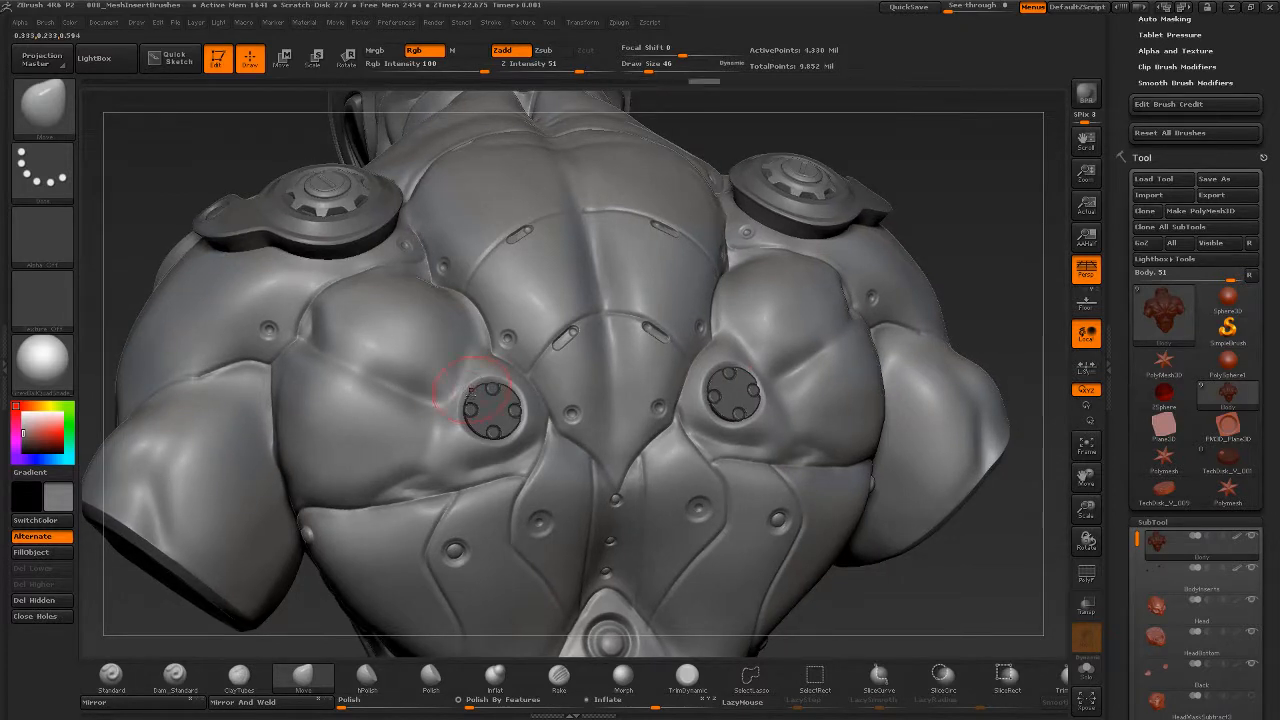
{"action": "mouse_move", "coordinate": [946, 592]}
{"action": "left_mouse_down", "text": "alt"}
{"action": "mouse_move", "coordinate": [942, 553]}
{"action": "mouse_move", "coordinate": [968, 520]}
{"action": "mouse_move", "coordinate": [936, 546]}
{"action": "mouse_move", "coordinate": [876, 530]}
{"action": "mouse_move", "coordinate": [985, 560]}
{"action": "mouse_move", "coordinate": [940, 565]}
{"action": "mouse_move", "coordinate": [878, 561]}
{"action": "mouse_move", "coordinate": [777, 523]}
{"action": "mouse_move", "coordinate": [839, 527]}
{"action": "mouse_move", "coordinate": [815, 535]}
{"action": "mouse_move", "coordinate": [829, 523]}
{"action": "left_mouse_up", "text": "alt"}
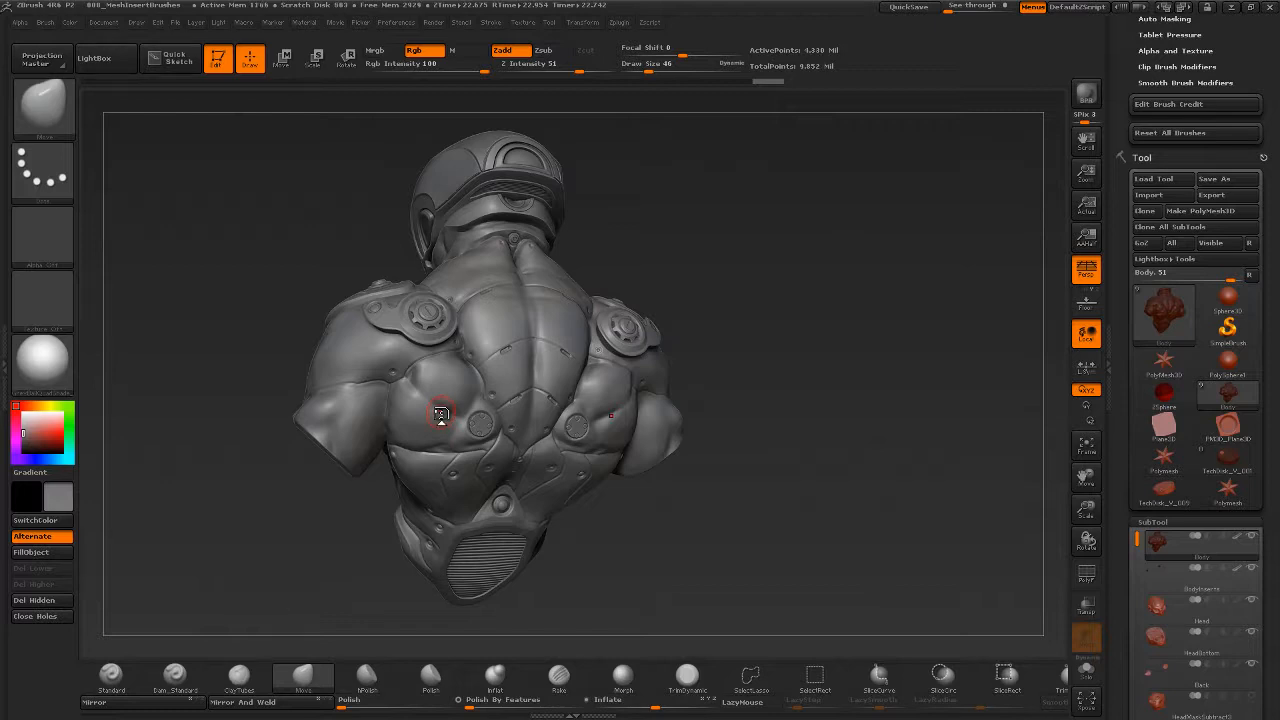
{"action": "left_click", "coordinate": [1228, 365]}
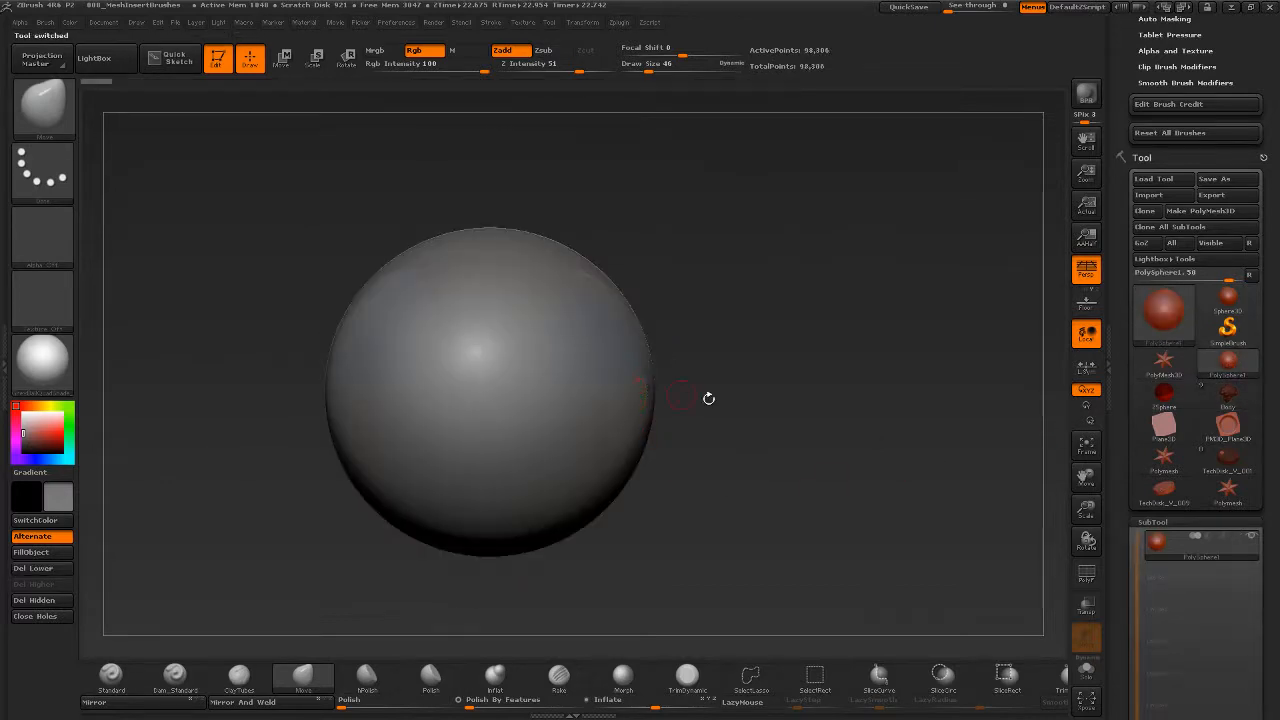
{"action": "left_click_drag", "start_coordinate": [732, 465], "coordinate": [732, 421], "text": "alt"}
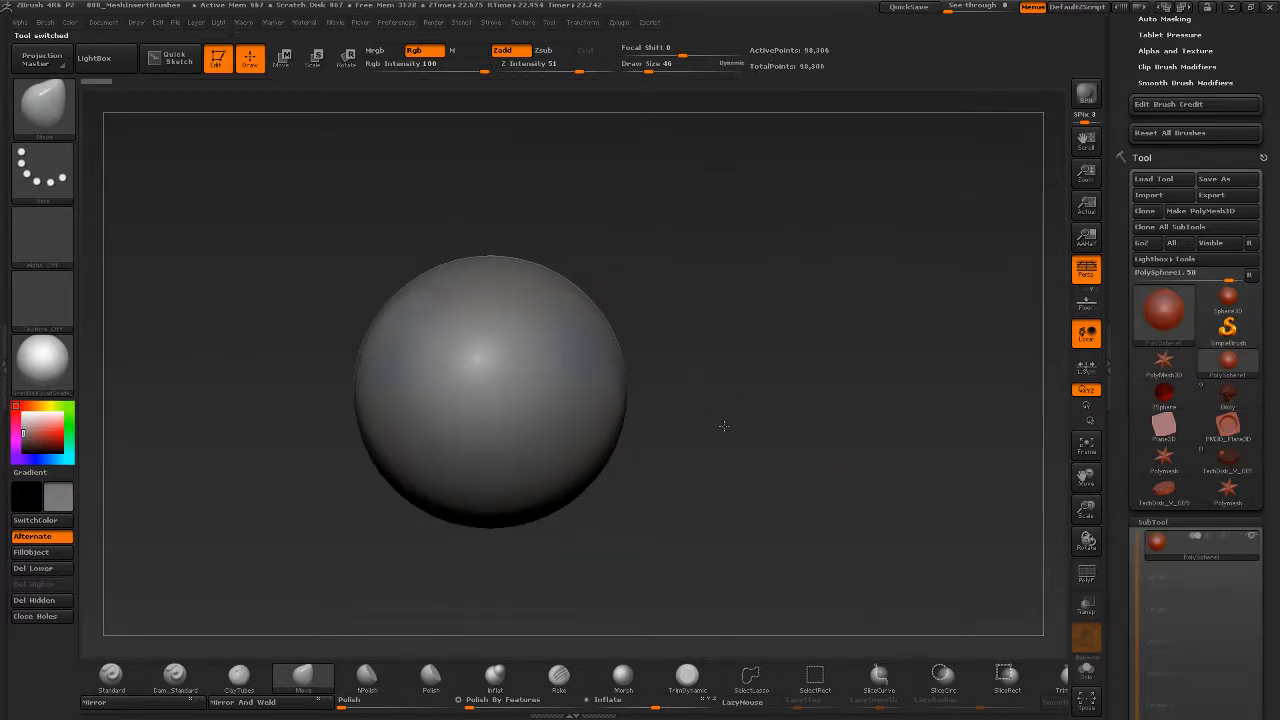
{"action": "key", "text": "b"}
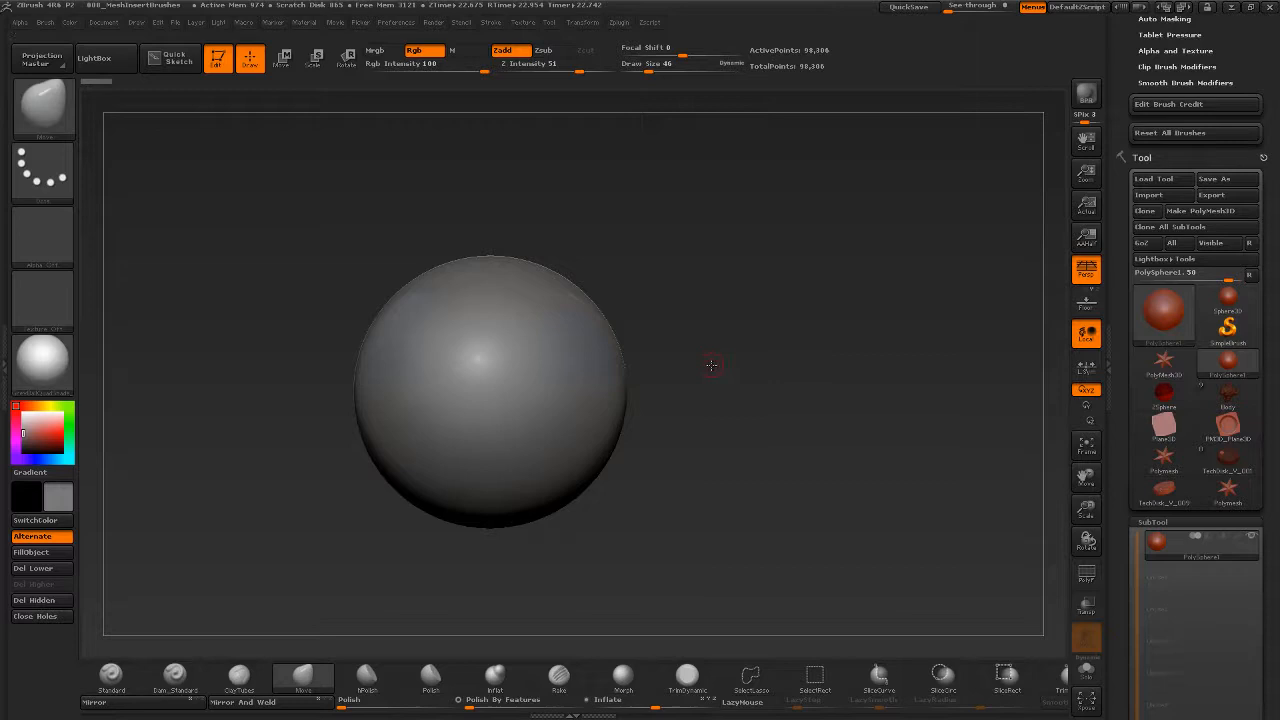
{"action": "left_click_drag", "start_coordinate": [711, 365], "coordinate": [776, 416], "text": "alt"}
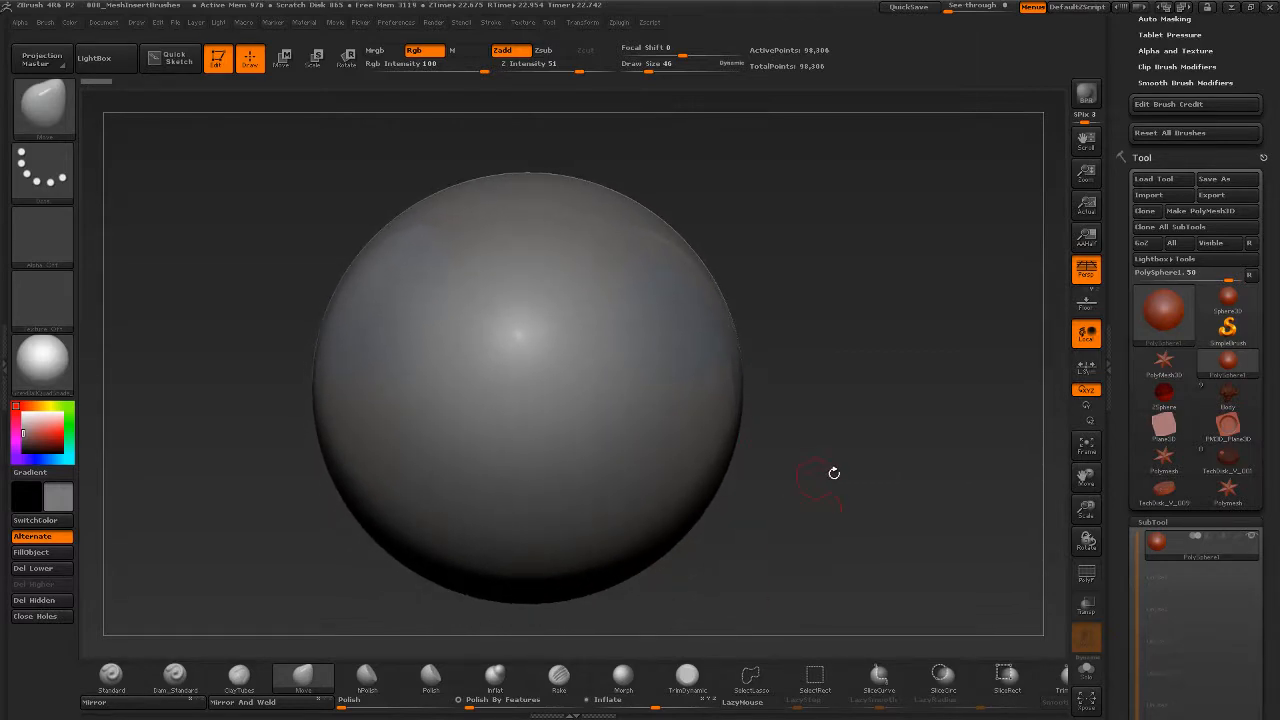
{"action": "left_click", "coordinate": [1231, 403]}
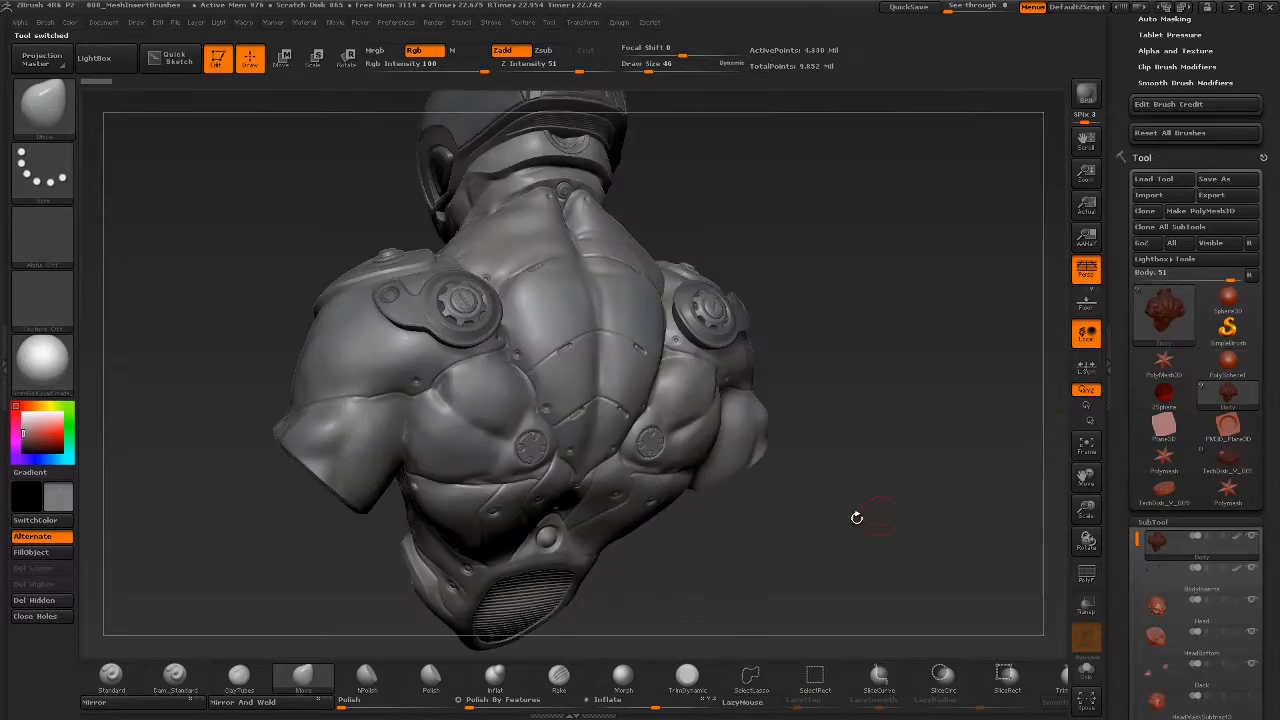
{"action": "mouse_move", "coordinate": [892, 467]}
{"action": "left_mouse_down", "text": "alt"}
{"action": "mouse_move", "coordinate": [883, 449]}
{"action": "mouse_move", "coordinate": [894, 450]}
{"action": "left_mouse_up", "text": "alt"}
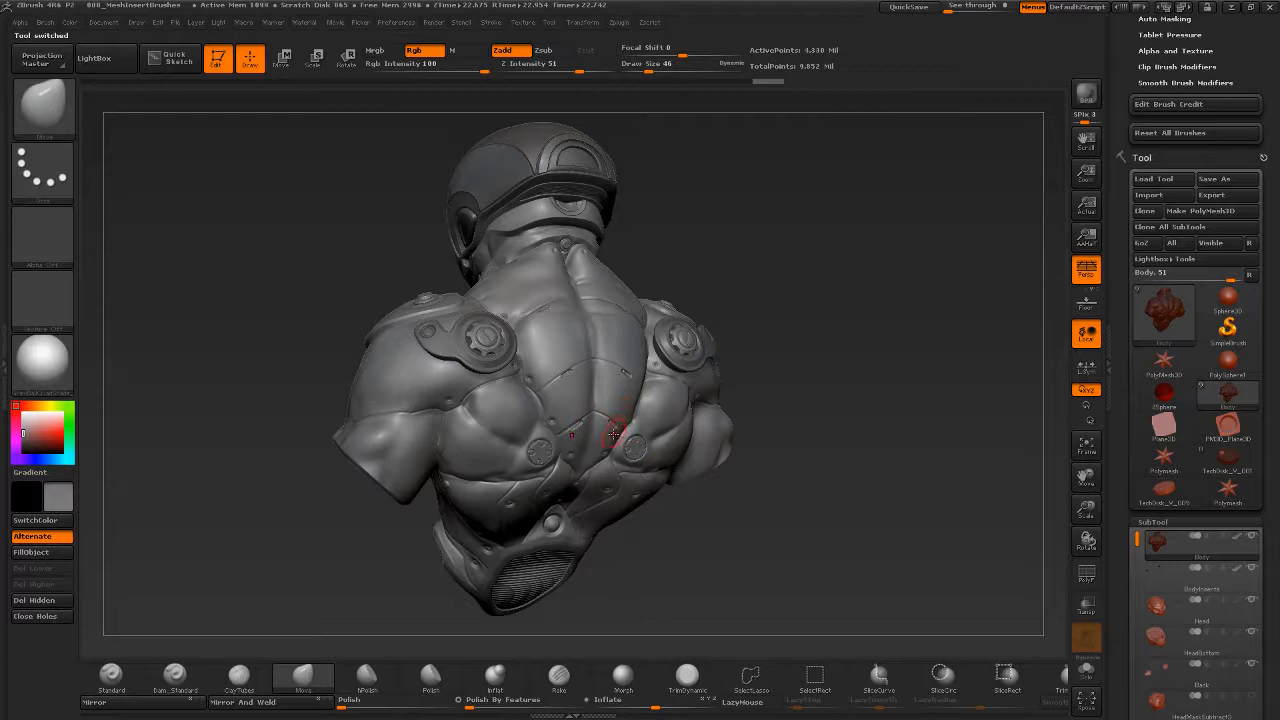
- Open the NickZ_InsertBrushes folder under the external Insert_Brushes in the LightBox brush library
{"action": "key", "text": "comma"}
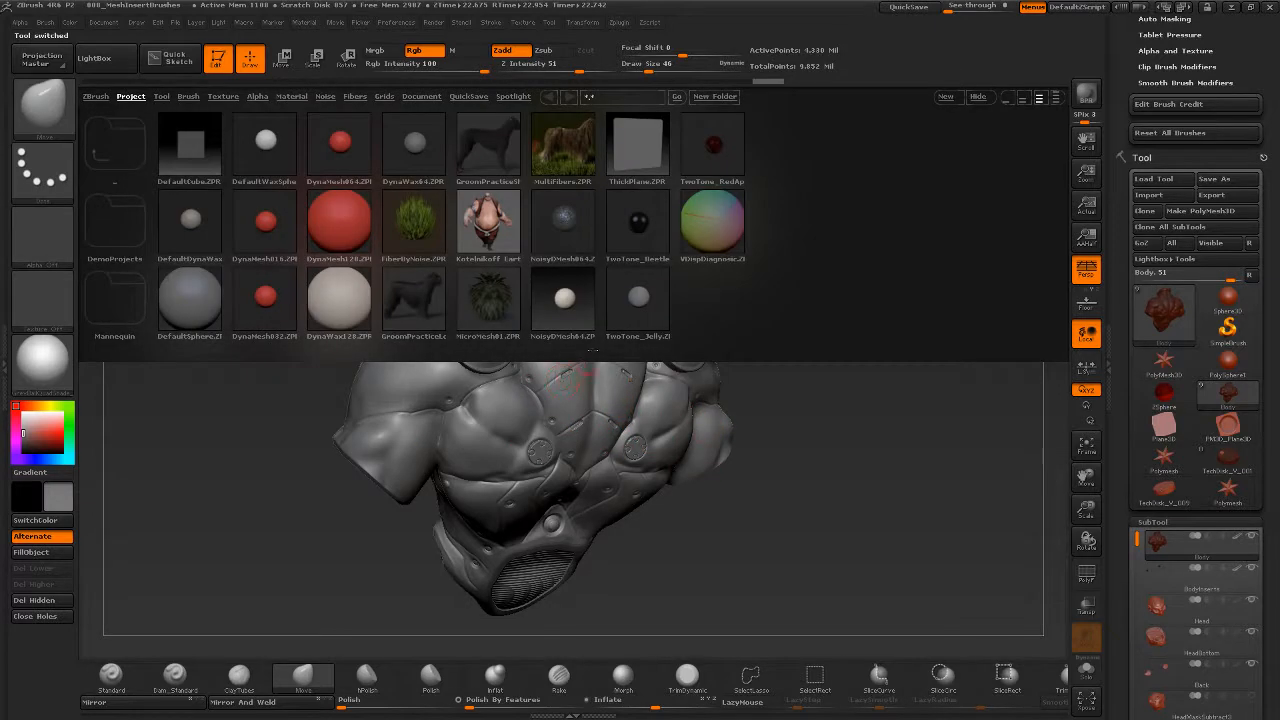
{"action": "left_click", "coordinate": [187, 95]}
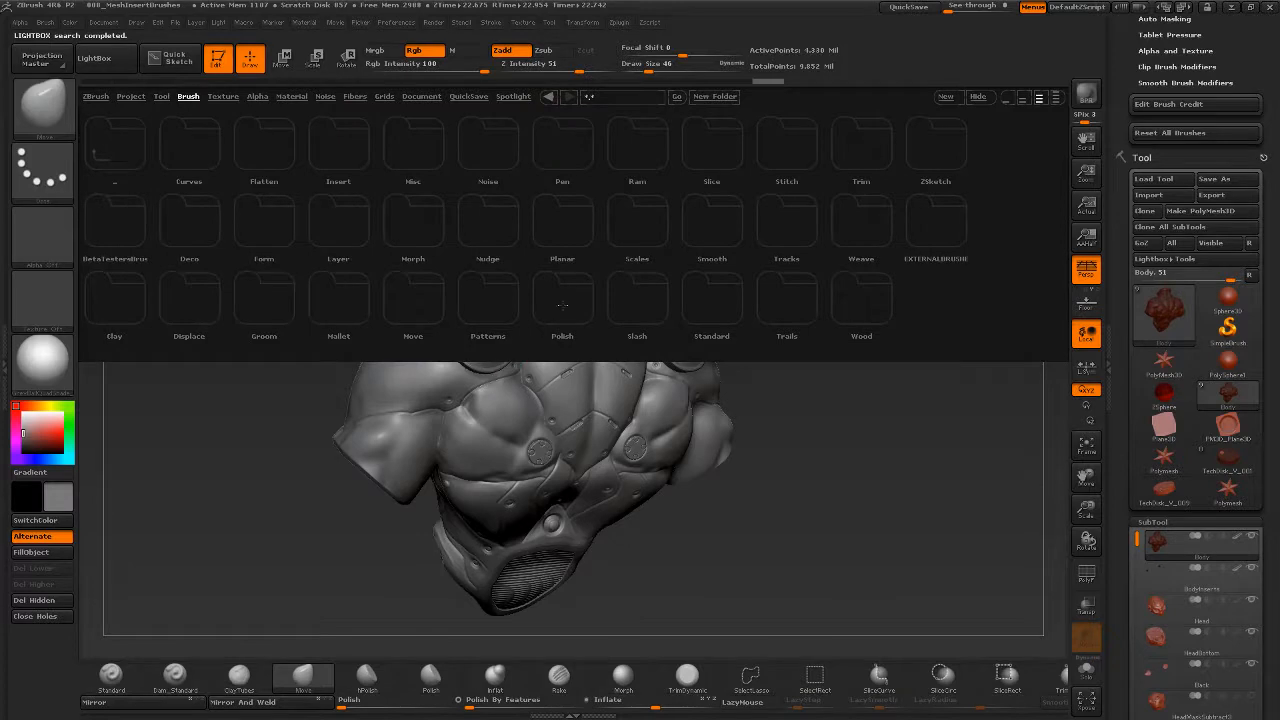
{"action": "left_click", "coordinate": [948, 230]}
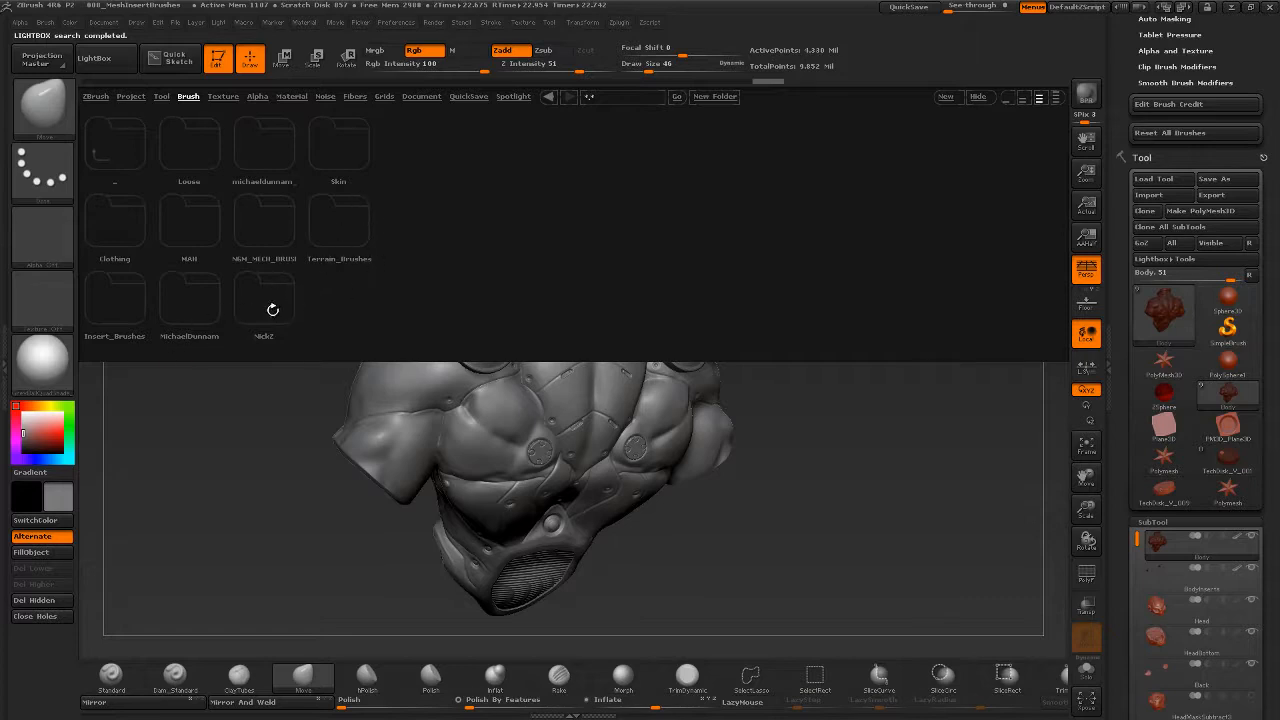
{"action": "left_click", "coordinate": [112, 330]}
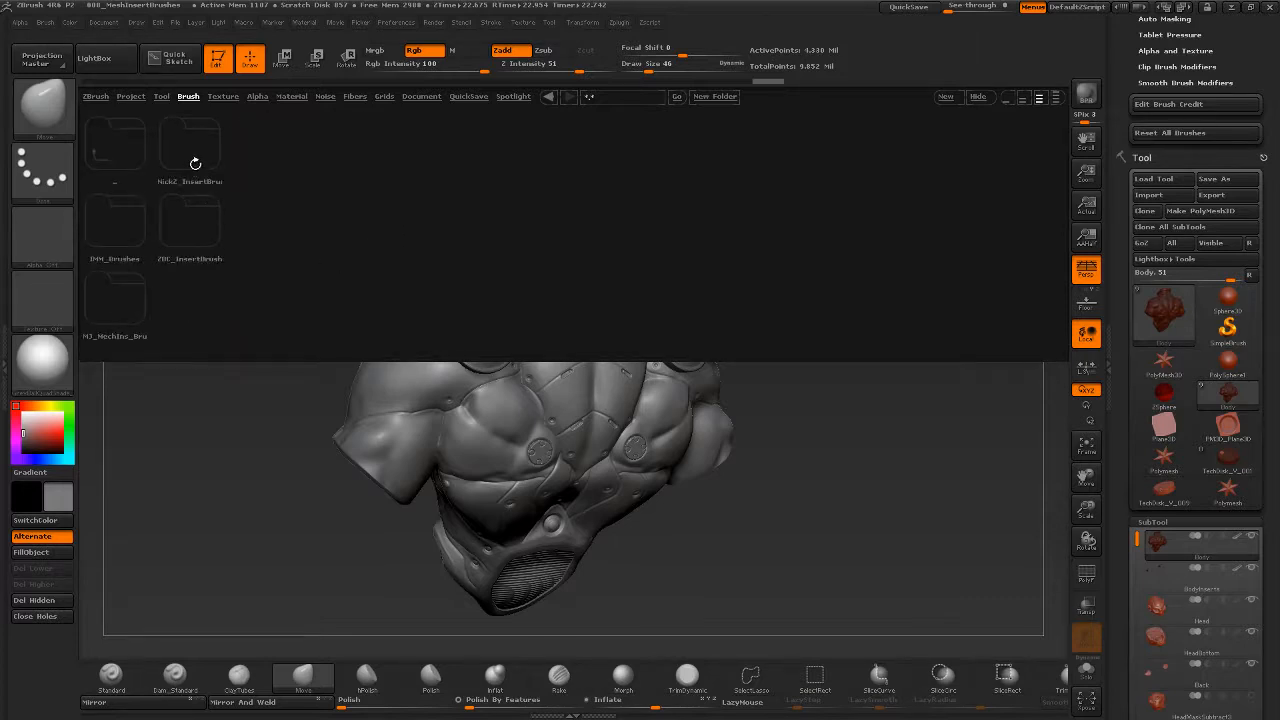
{"action": "left_click", "coordinate": [254, 172]}
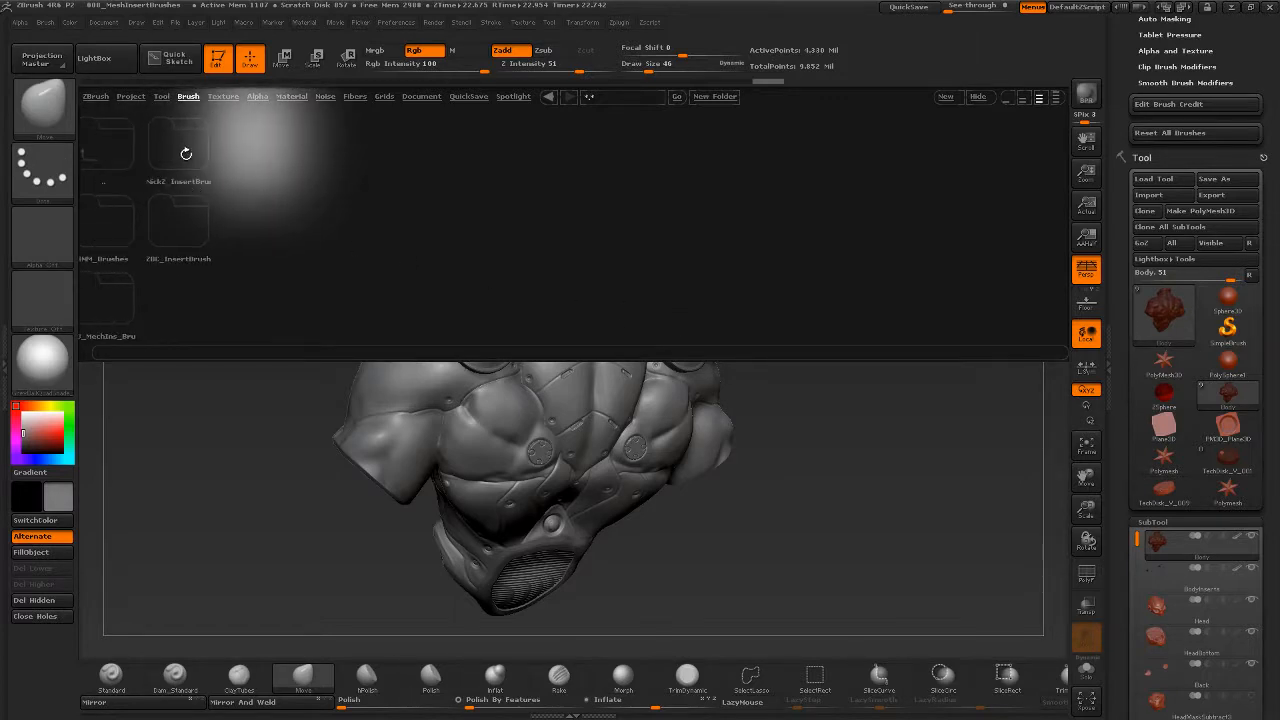
{"action": "left_click", "coordinate": [182, 150]}
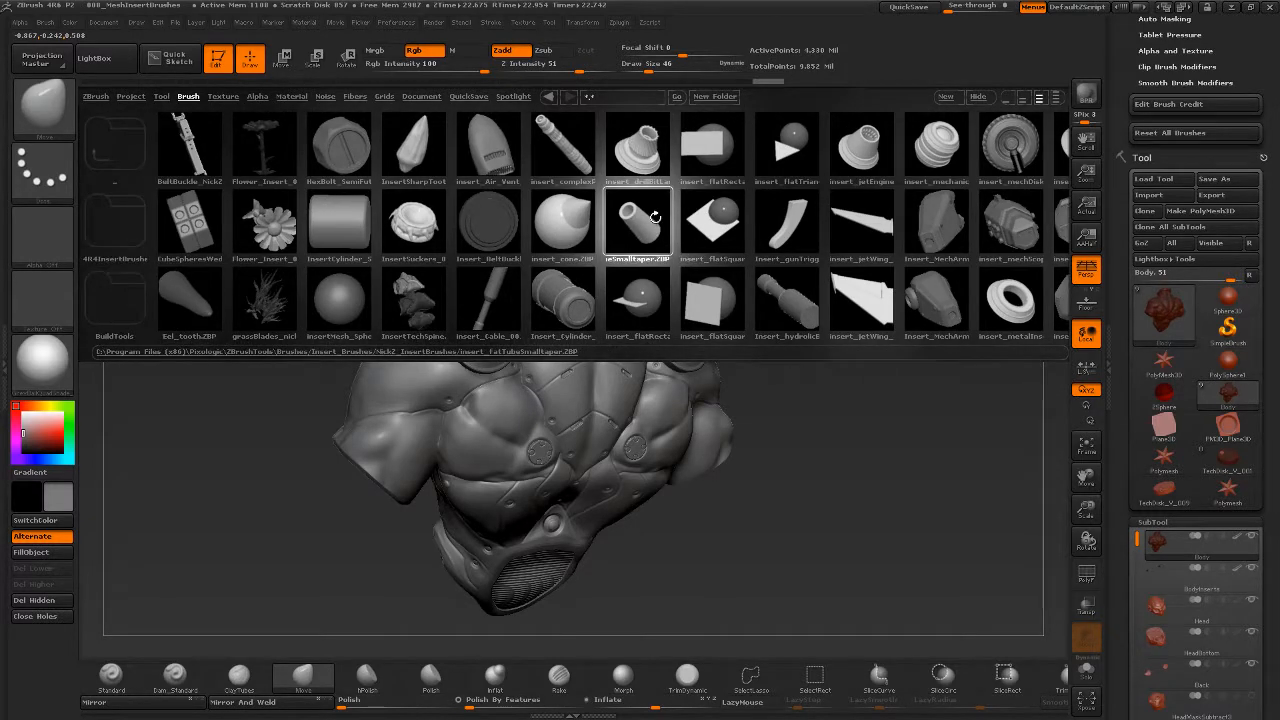
- Look through the insert brush thumbnails in both directions and close LightBox
{"action": "scroll", "coordinate": [885, 238], "scroll_direction": "down", "scroll_amount": 5}
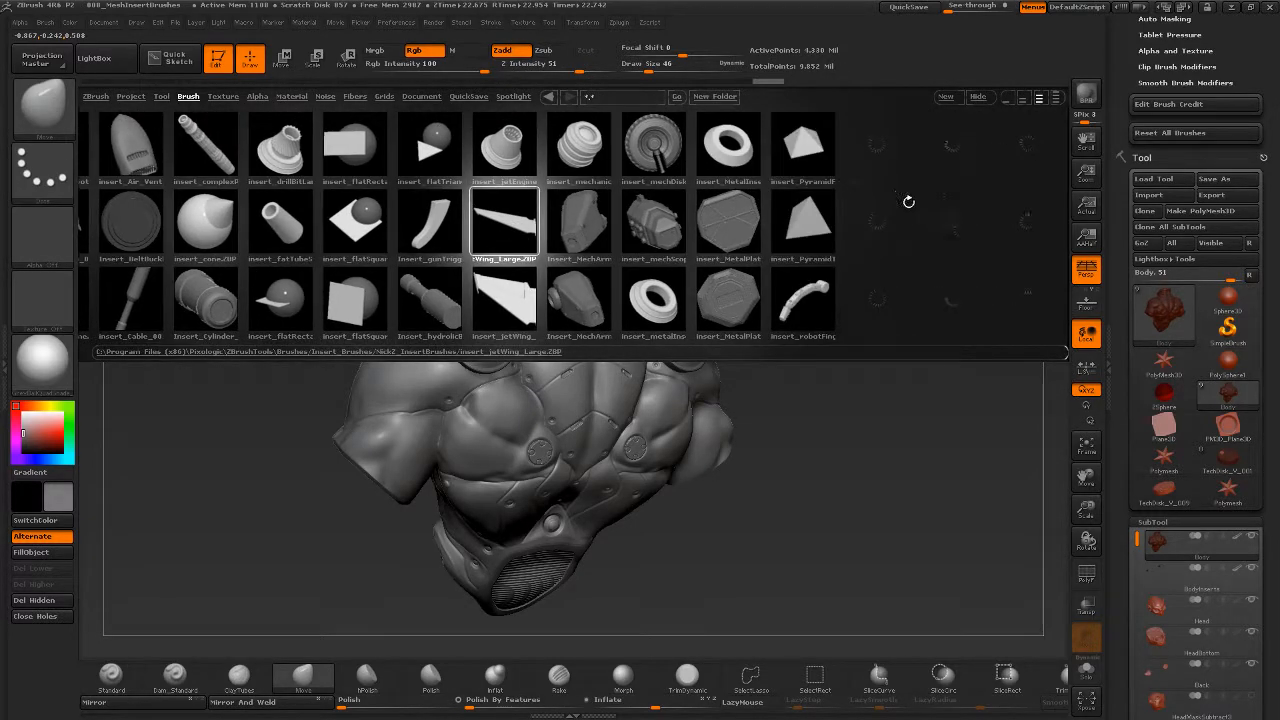
{"action": "scroll", "coordinate": [880, 240], "scroll_direction": "down", "scroll_amount": 3}
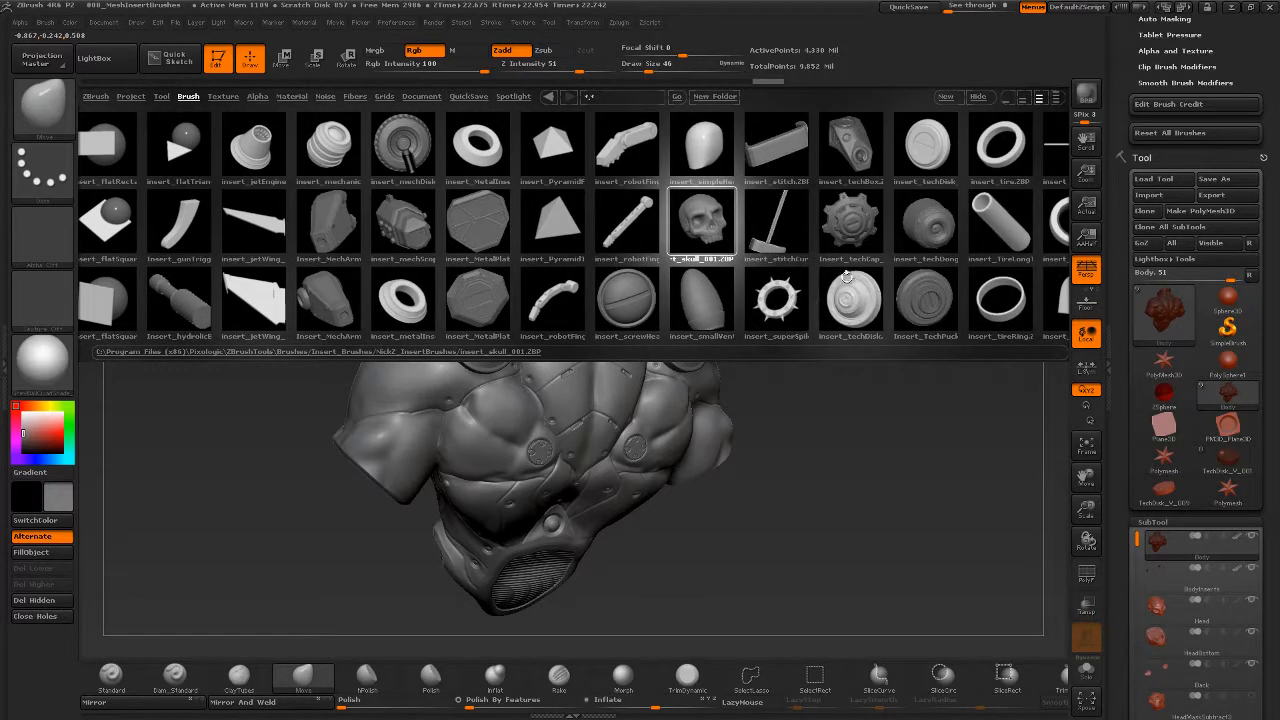
{"action": "scroll", "coordinate": [887, 299], "scroll_direction": "down", "scroll_amount": 4}
{"action": "scroll", "coordinate": [830, 255], "scroll_direction": "up", "scroll_amount": 2}
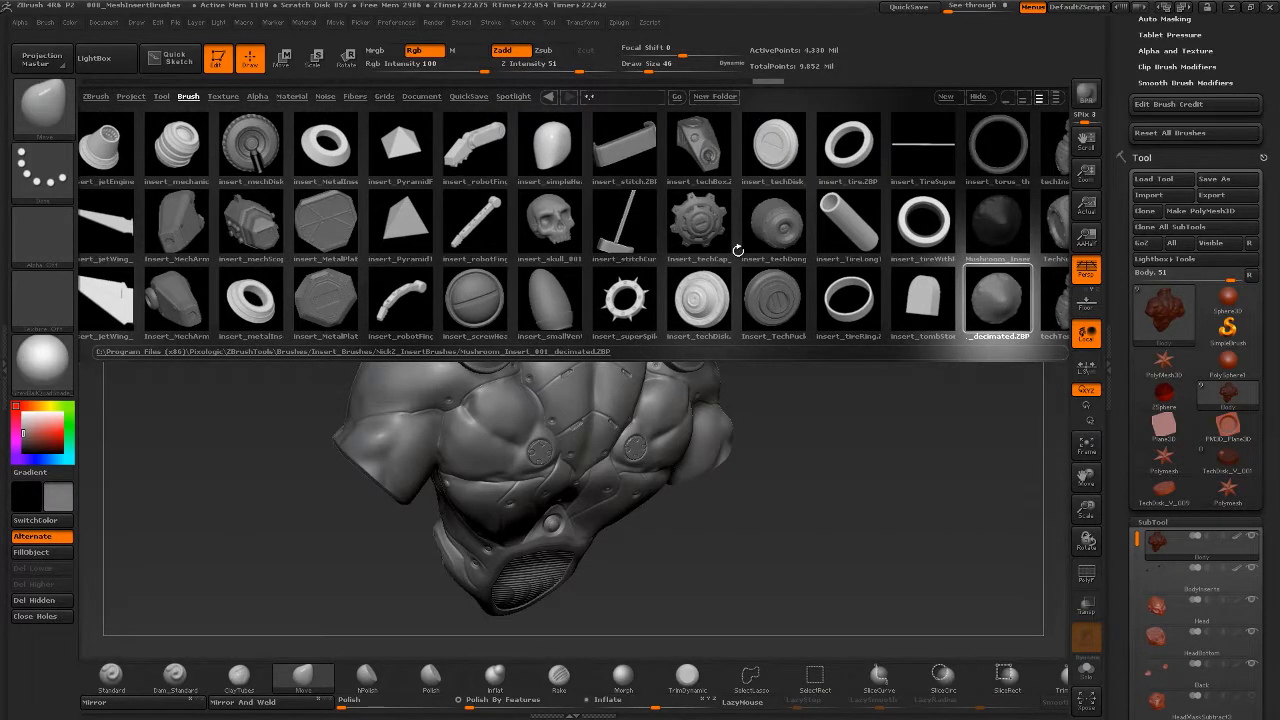
{"action": "scroll", "coordinate": [671, 262], "scroll_direction": "up", "scroll_amount": 5}
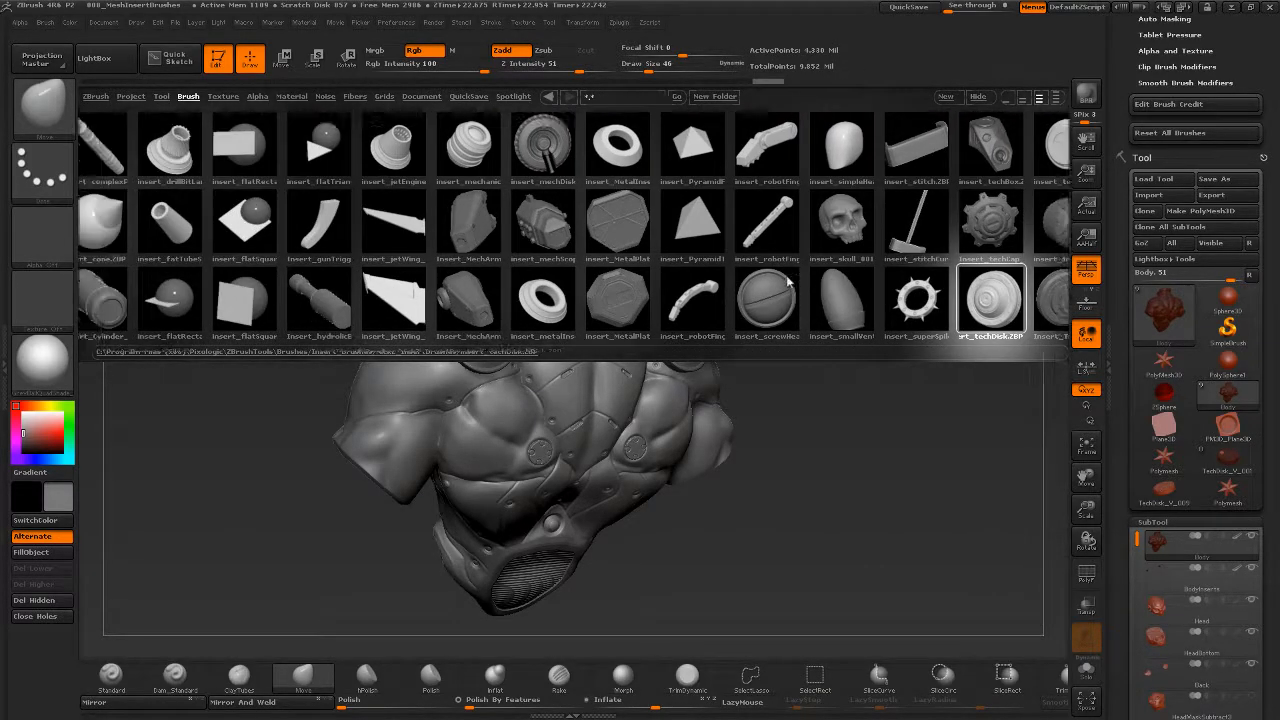
{"action": "scroll", "coordinate": [885, 265], "scroll_direction": "up", "scroll_amount": 1}
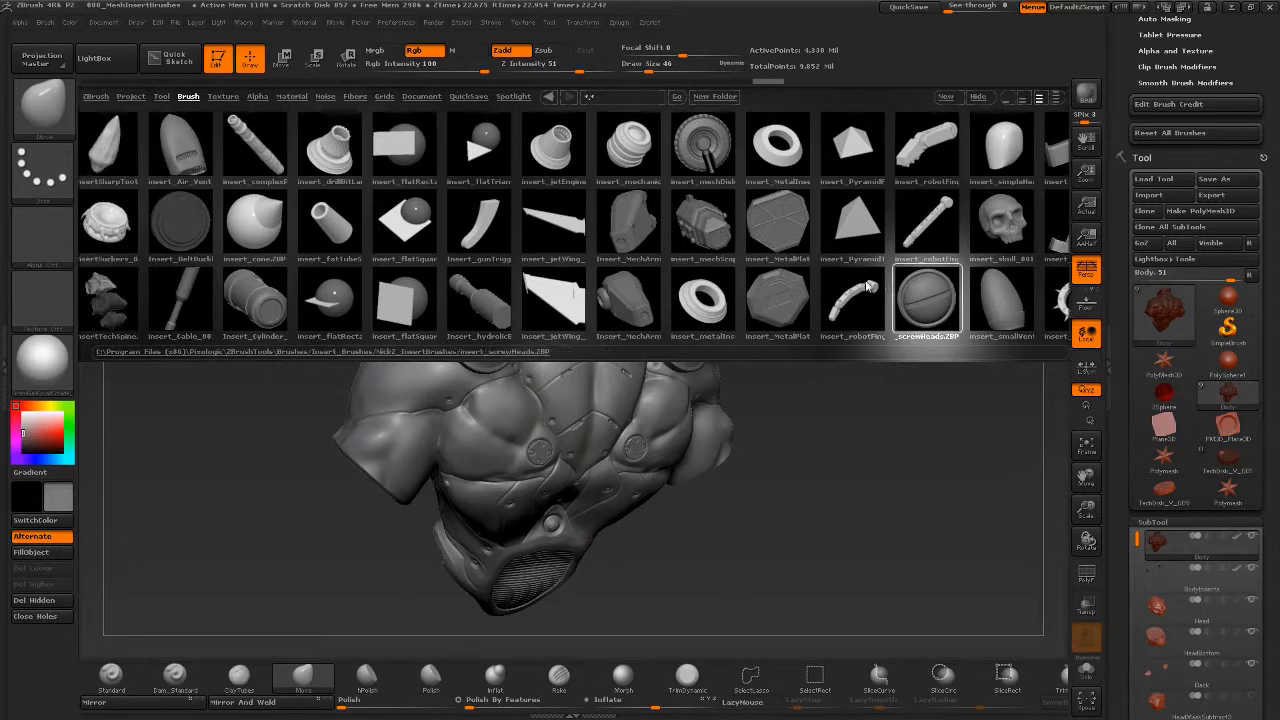
{"action": "key", "text": "comma"}
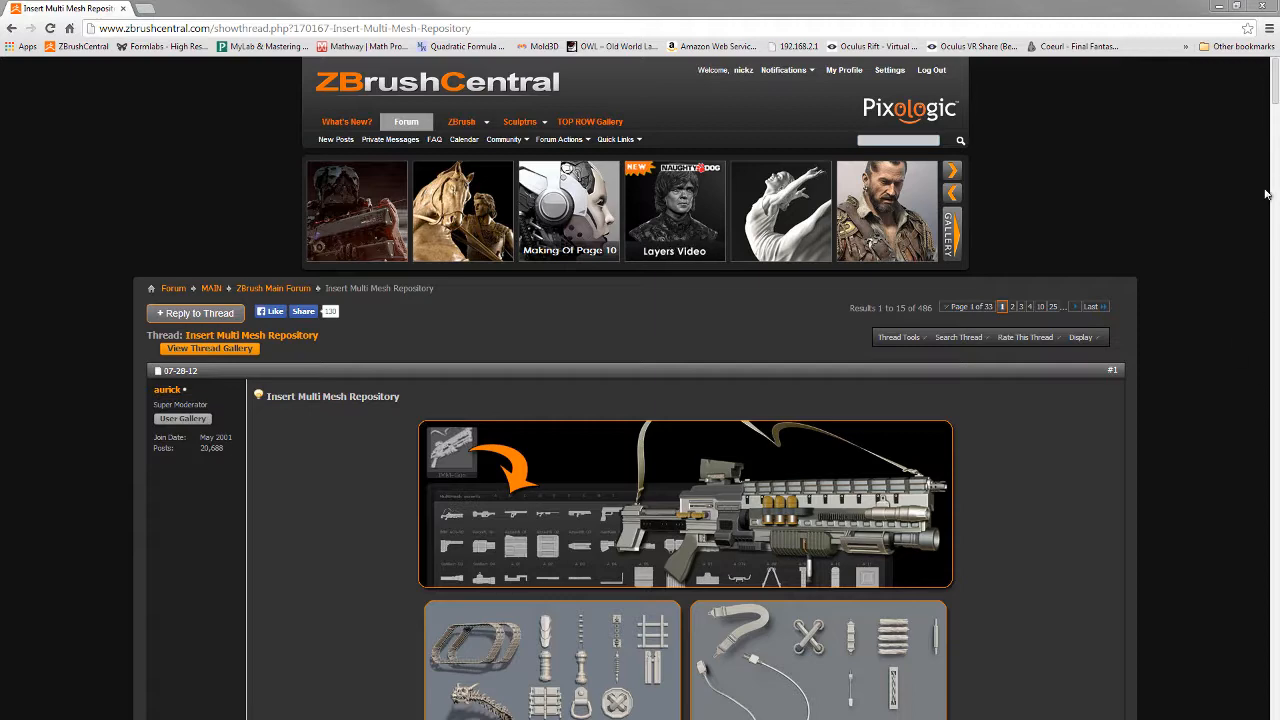
- Switch to the web browser and skim the first three pages of ZBrushCentral's Insert Multi Mesh Repository thread for shared brushes
{"action": "left_click_drag", "start_coordinate": [1275, 90], "coordinate": [1201, 677]}
{"action": "scroll", "coordinate": [1150, 610], "scroll_direction": "down", "scroll_amount": 4}
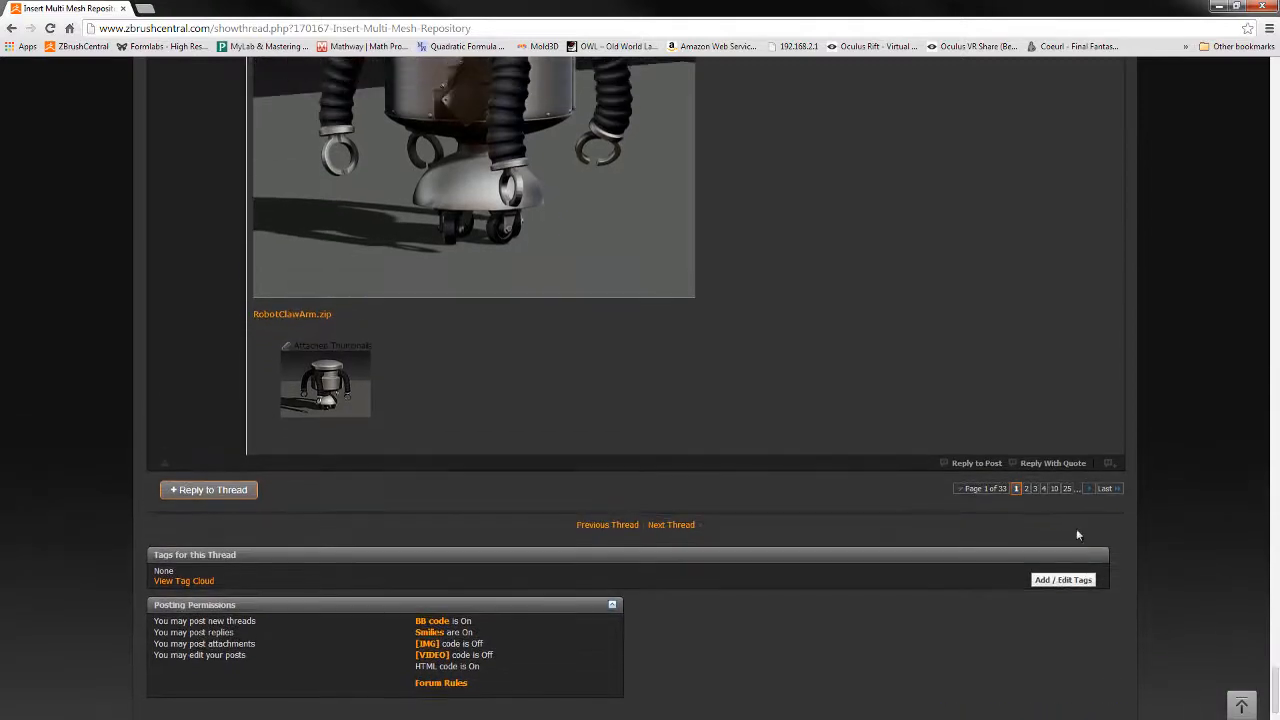
{"action": "left_click", "coordinate": [1026, 490]}
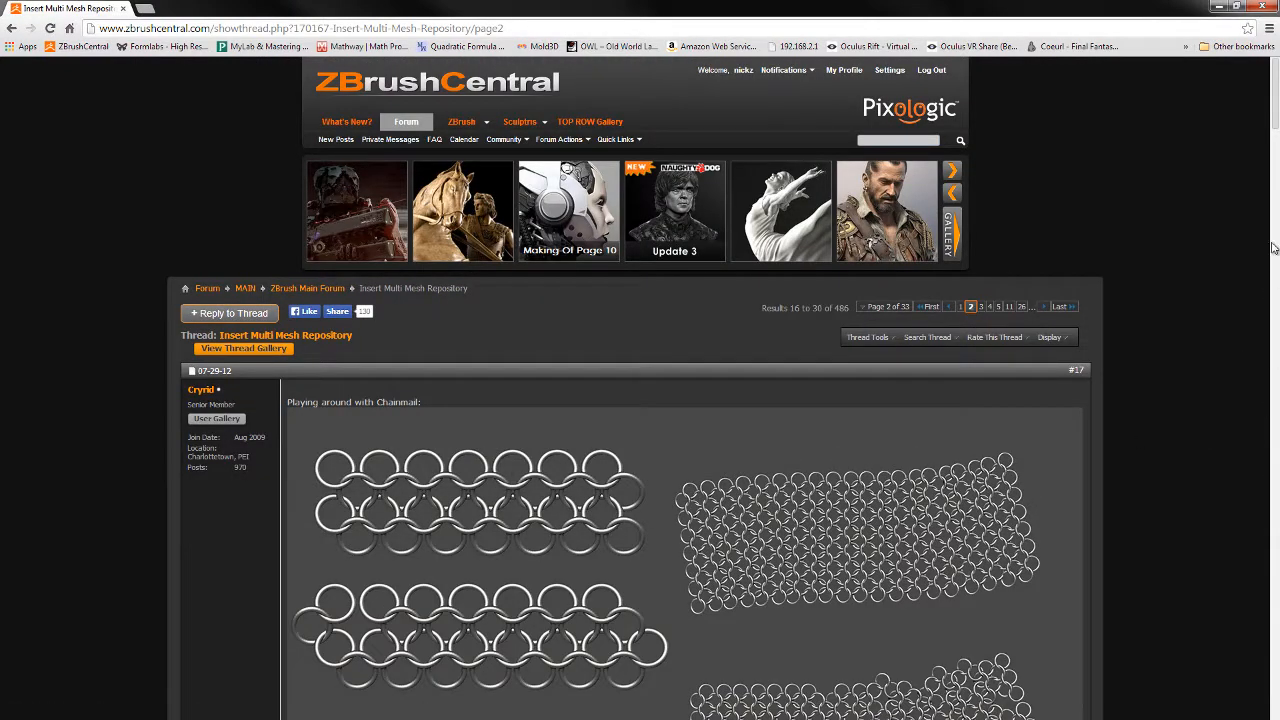
{"action": "left_click_drag", "start_coordinate": [1274, 95], "coordinate": [1160, 690]}
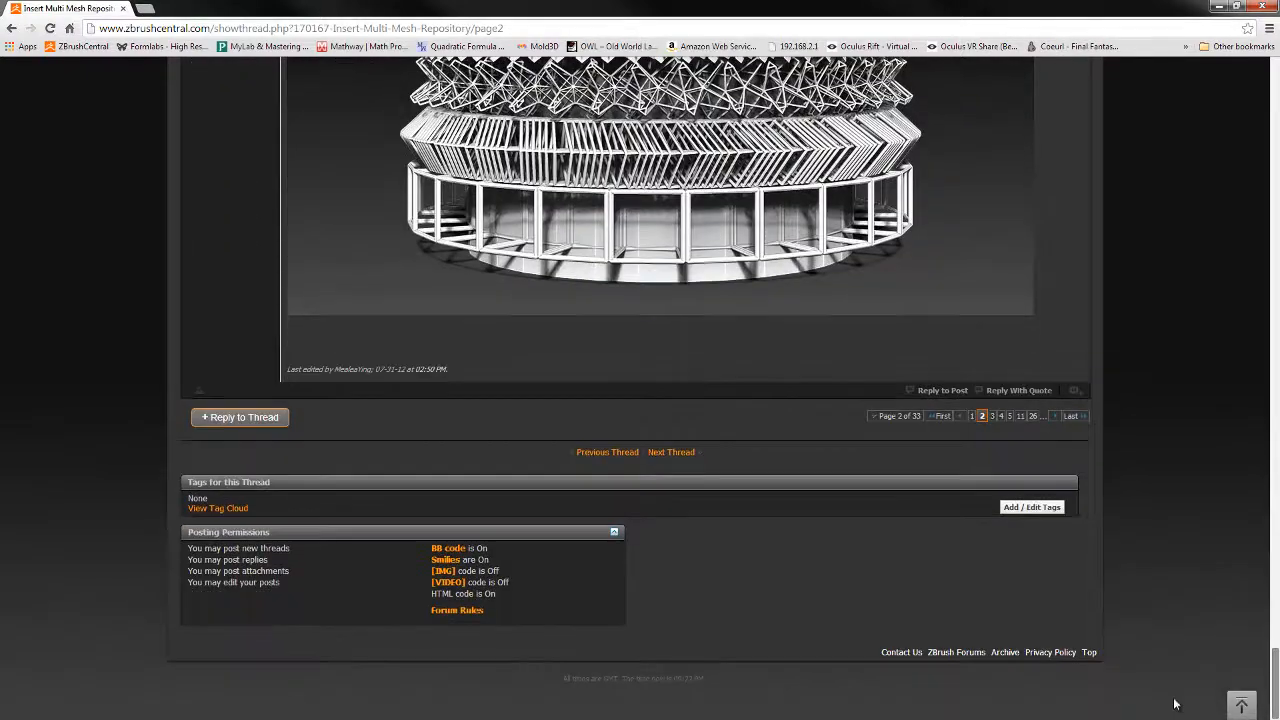
{"action": "left_click", "coordinate": [991, 417]}
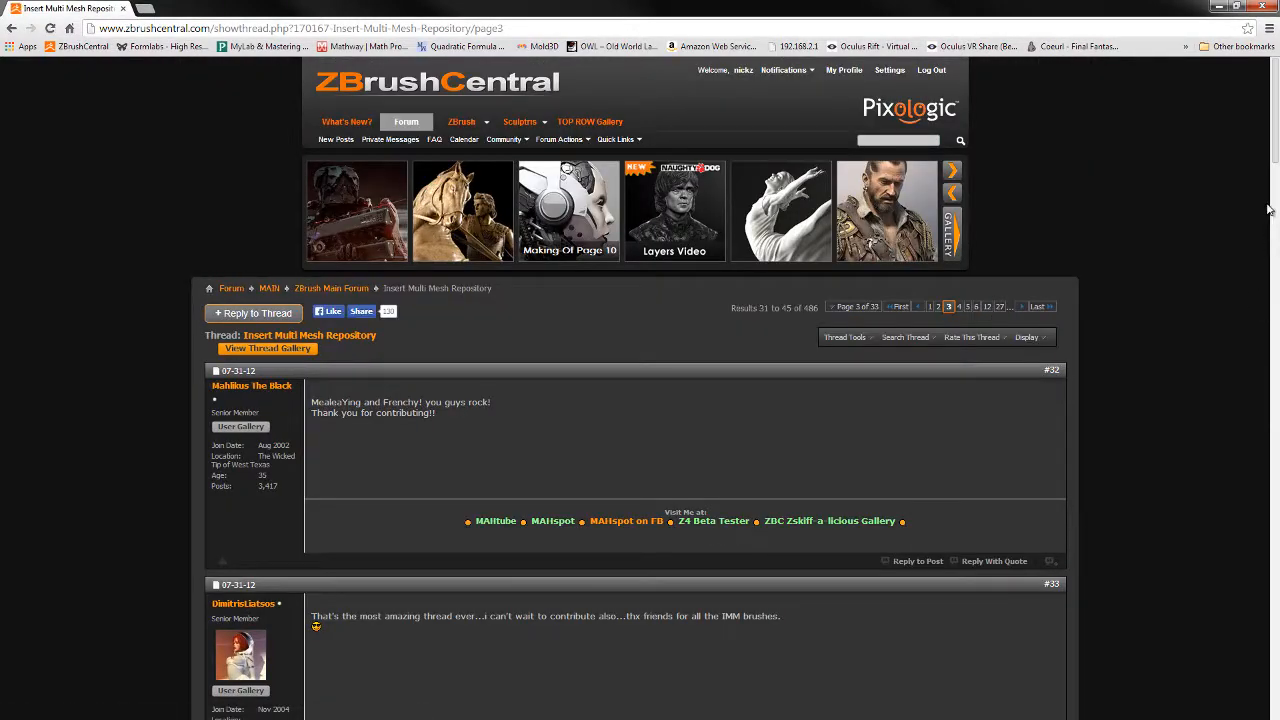
{"action": "left_click_drag", "start_coordinate": [1273, 120], "coordinate": [1194, 588]}
- Examine the newest shared brushes on pages 33, 32 and 31 of the Insert Multi Mesh Repository thread
{"action": "left_click", "coordinate": [1051, 420]}
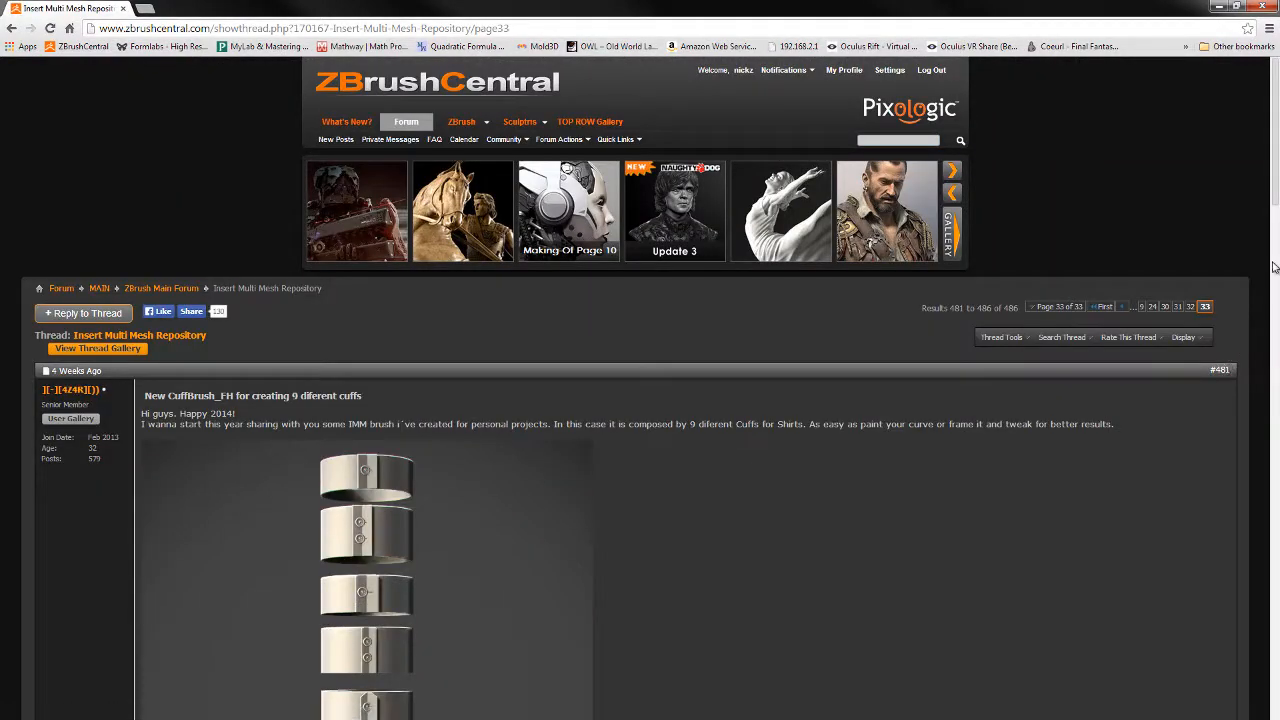
{"action": "left_click_drag", "start_coordinate": [1274, 200], "coordinate": [1203, 668]}
{"action": "left_click", "coordinate": [1212, 528]}
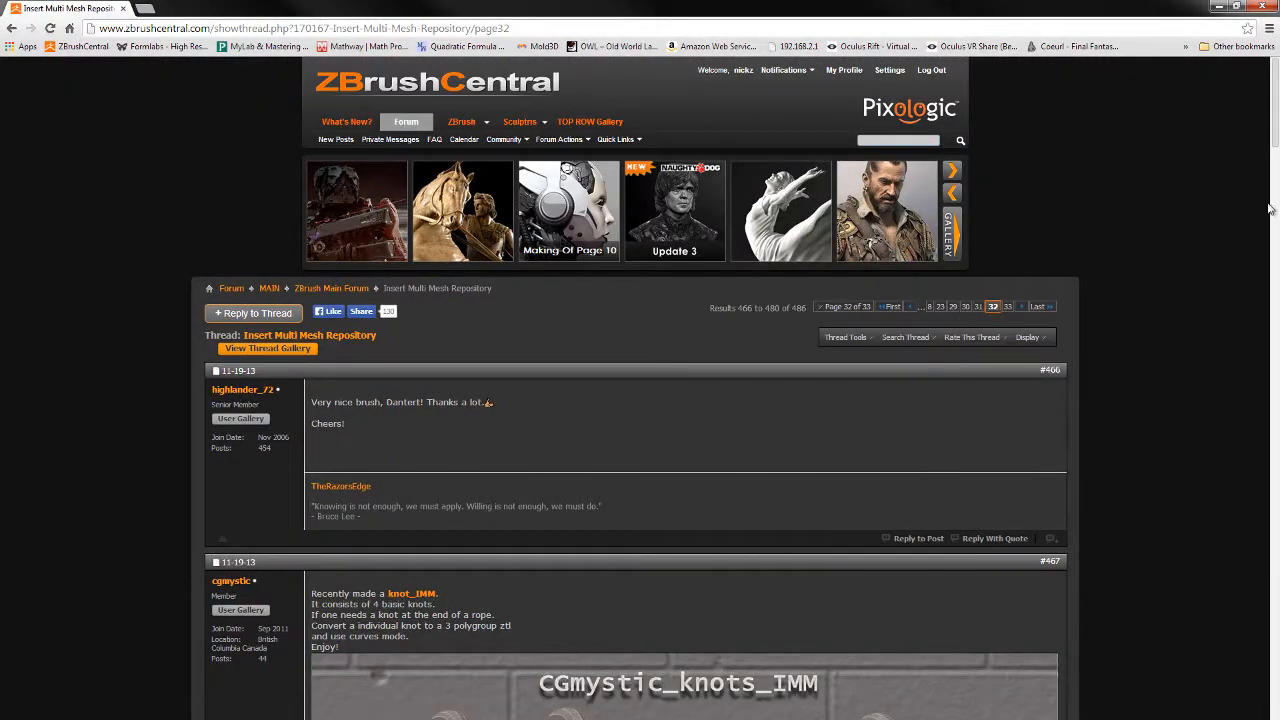
{"action": "left_click_drag", "start_coordinate": [1276, 138], "coordinate": [1231, 428]}
{"action": "scroll", "coordinate": [1242, 308], "scroll_direction": "down", "scroll_amount": 20}
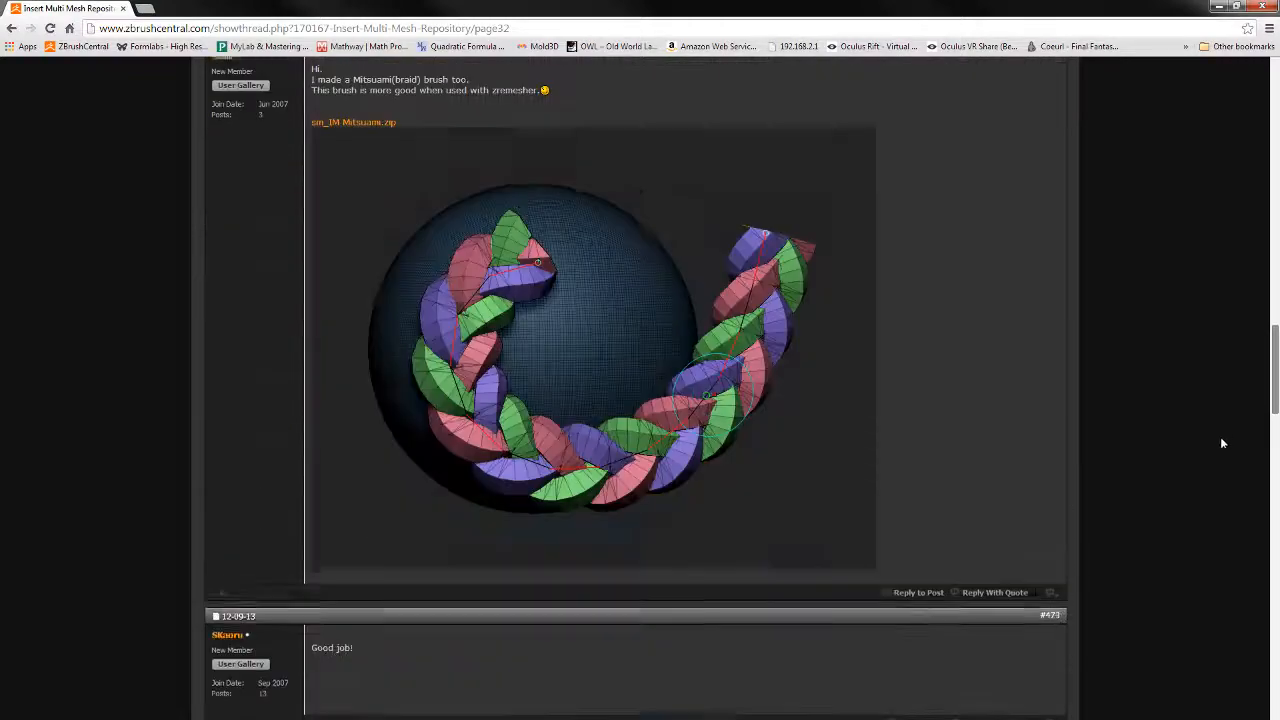
{"action": "scroll", "coordinate": [1188, 657], "scroll_direction": "down", "scroll_amount": 3}
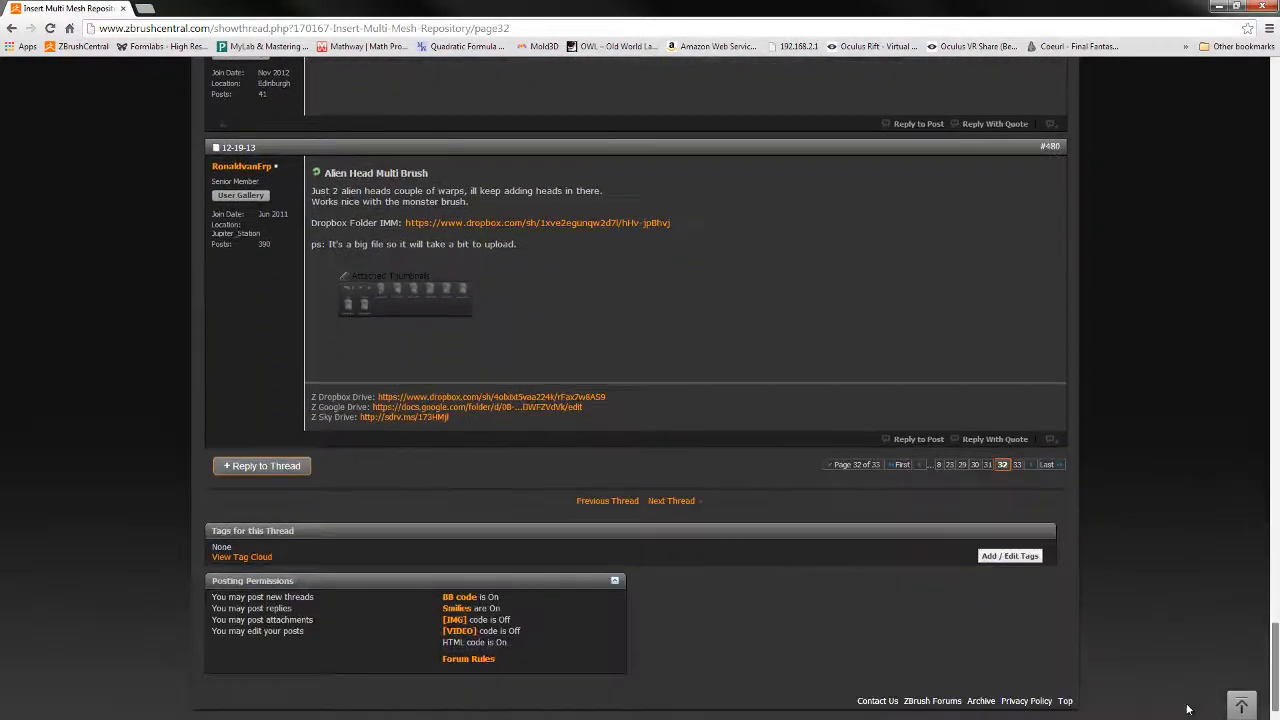
{"action": "left_click", "coordinate": [1002, 527]}
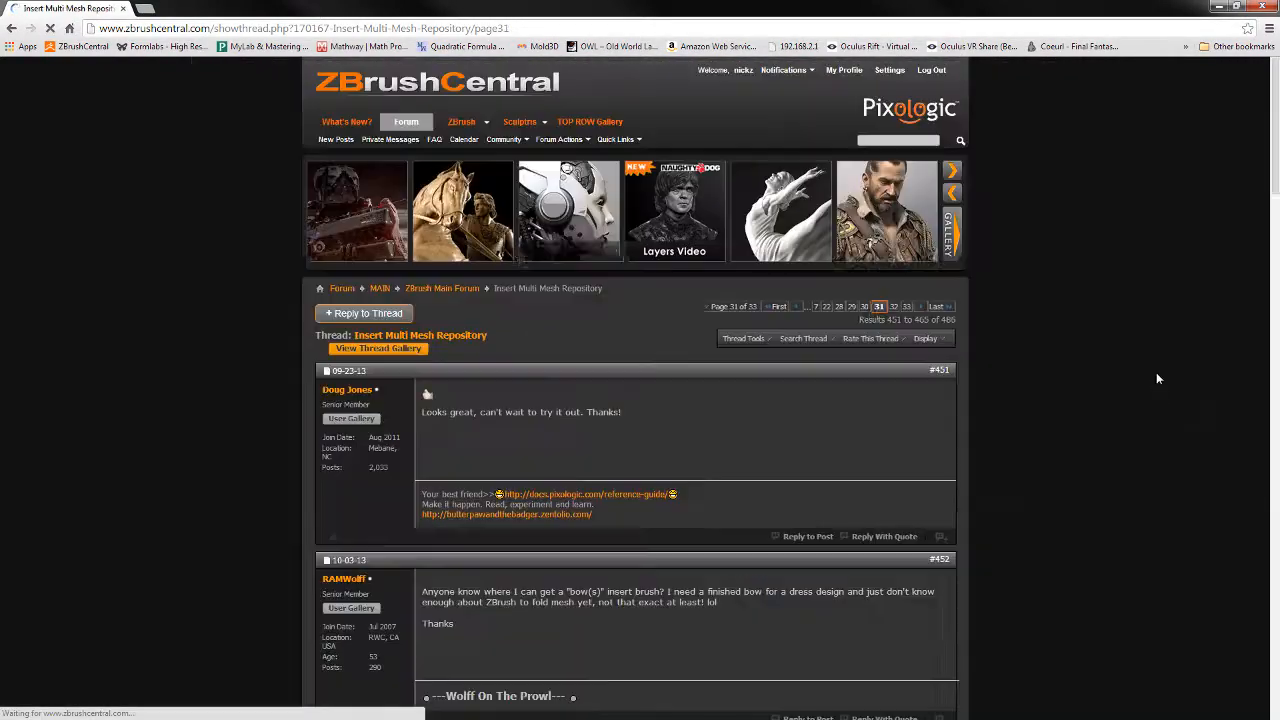
{"action": "left_click_drag", "start_coordinate": [1273, 117], "coordinate": [1218, 453]}
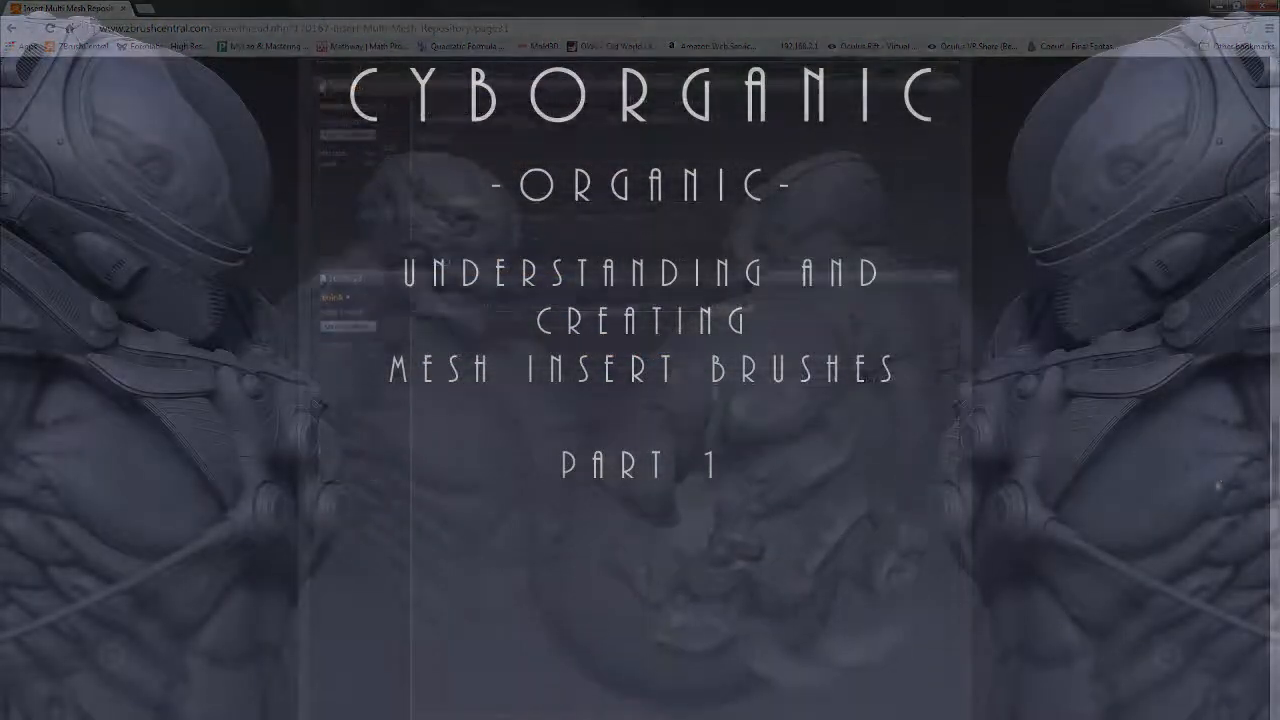